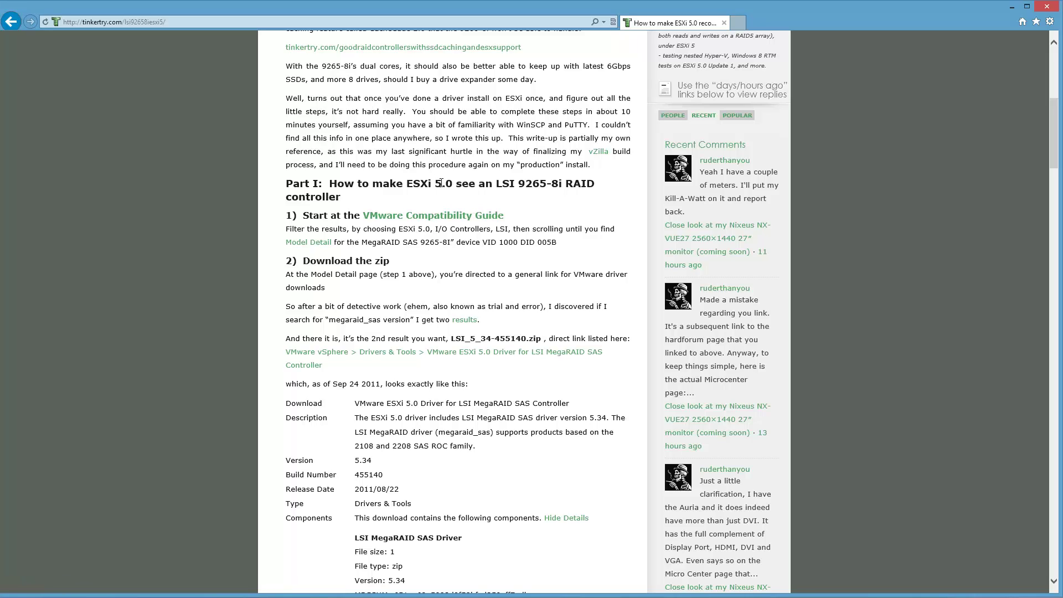
- Scroll the Tinkertry driver guide to the unzip and SSH steps, then switch to vSphere Client
{"action": "scroll", "coordinate": [444, 386], "scroll_direction": "down", "scroll_amount": 5}
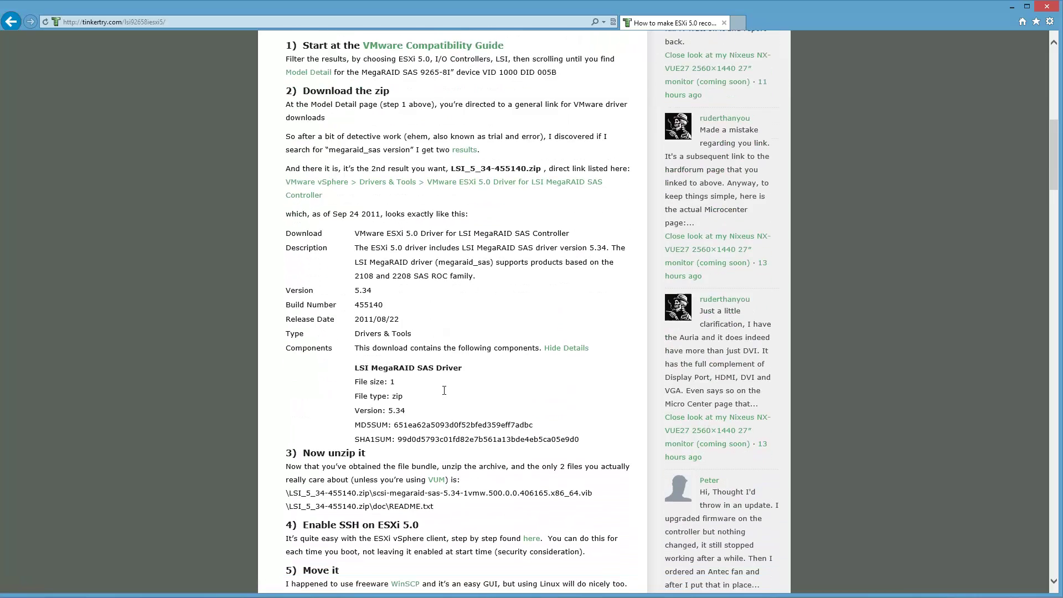
{"action": "left_click", "coordinate": [263, 595]}
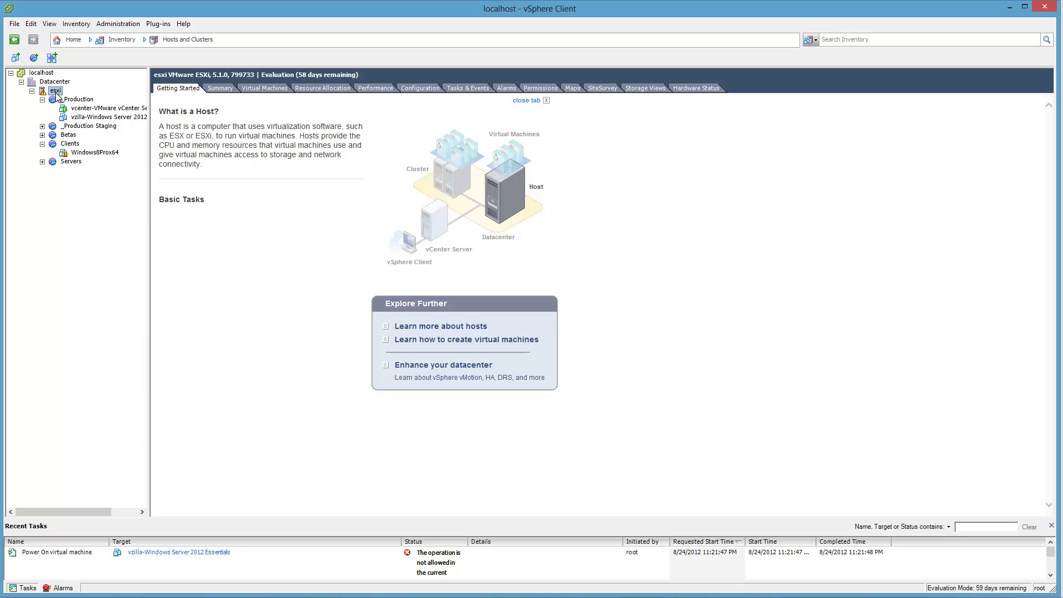
- Accept both certificate warnings for Hardware Status, then show the host's Configuration processor details
{"action": "left_click", "coordinate": [682, 87]}
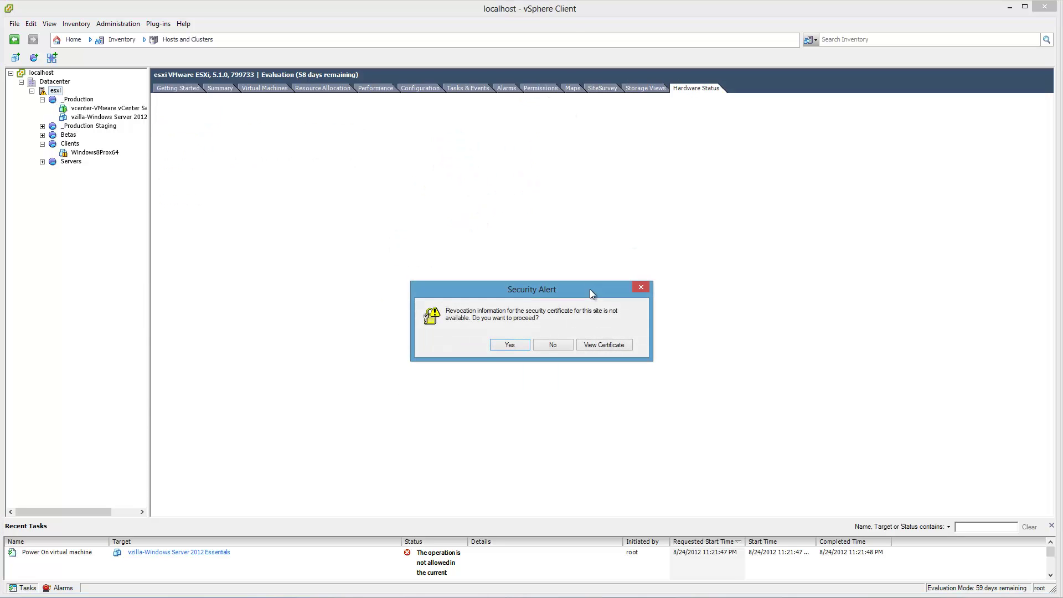
{"action": "left_click", "coordinate": [510, 345]}
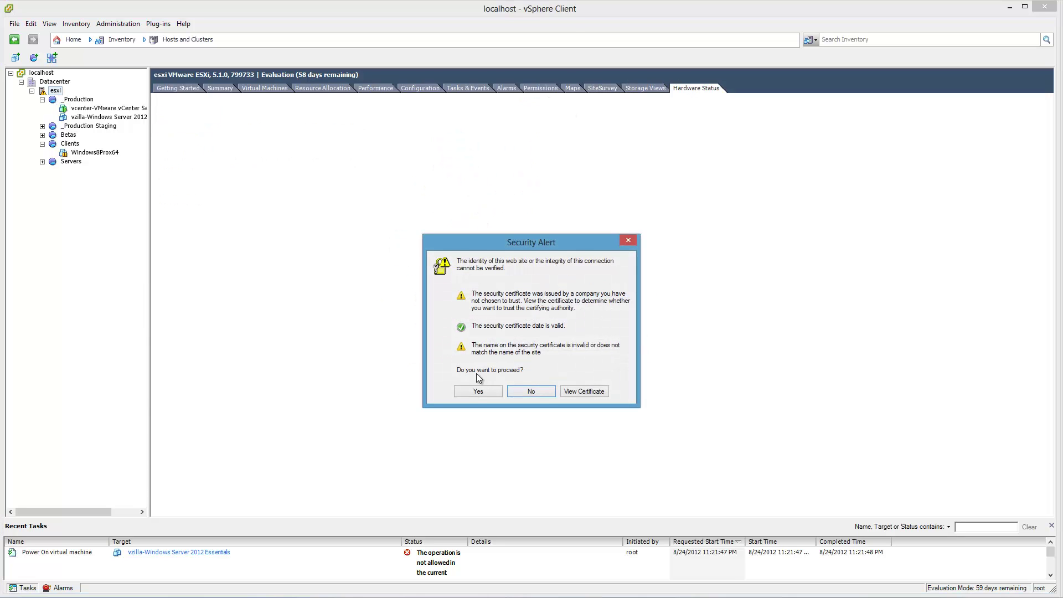
{"action": "left_click", "coordinate": [471, 388]}
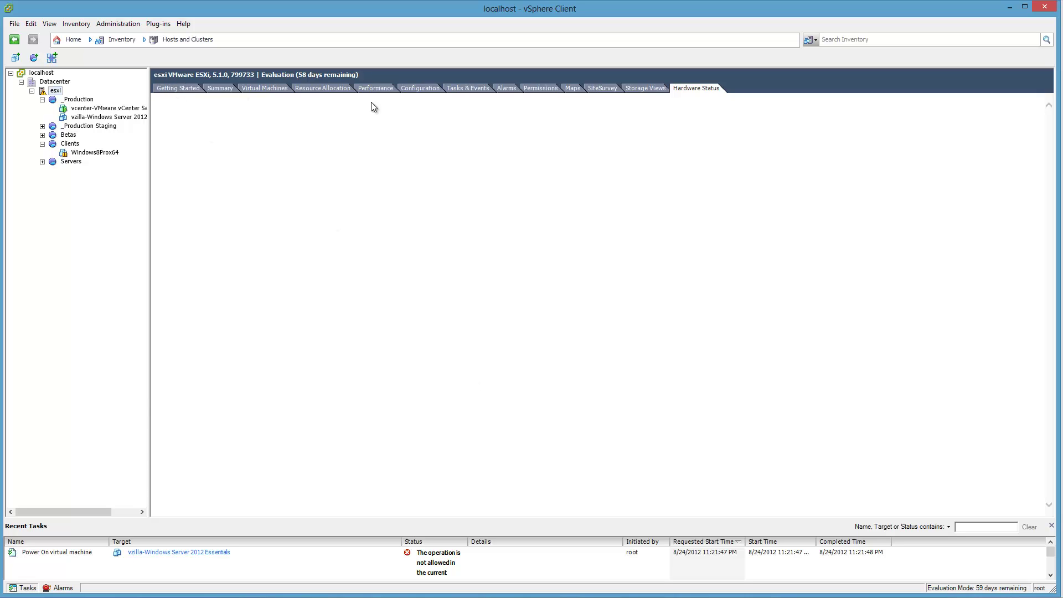
{"action": "left_click", "coordinate": [421, 89]}
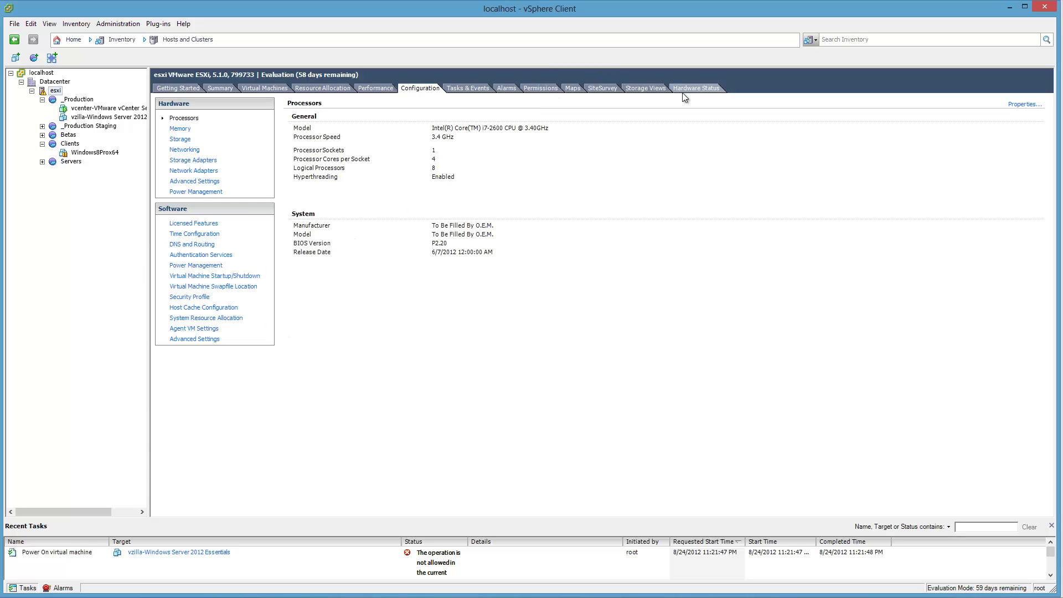
- Inspect the Storage Adapters list, the MegaRAID vmhba1 disks, and the host's datastores
{"action": "left_click", "coordinate": [193, 161]}
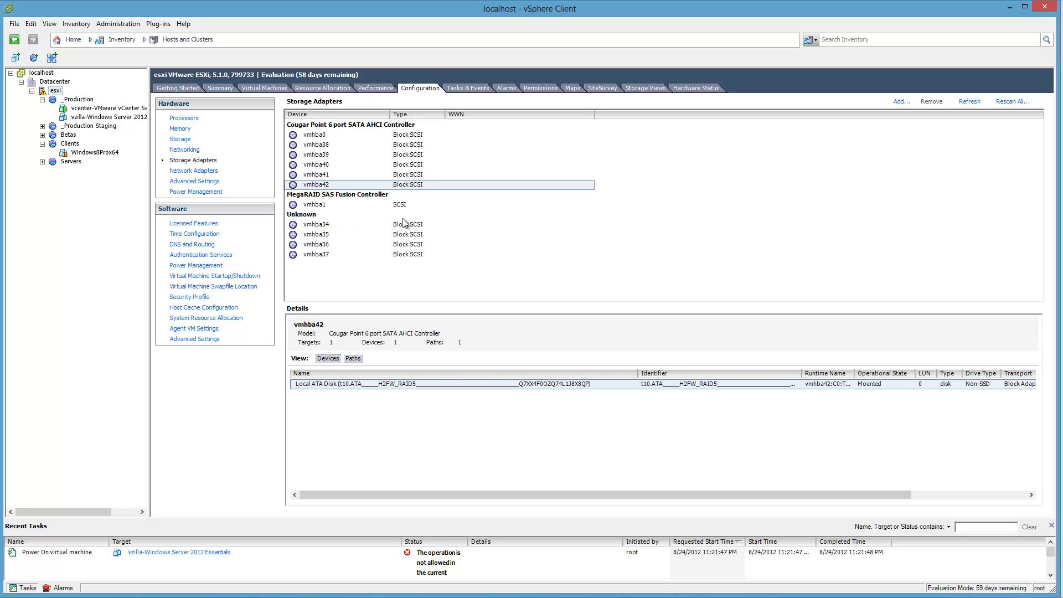
{"action": "left_click", "coordinate": [324, 206]}
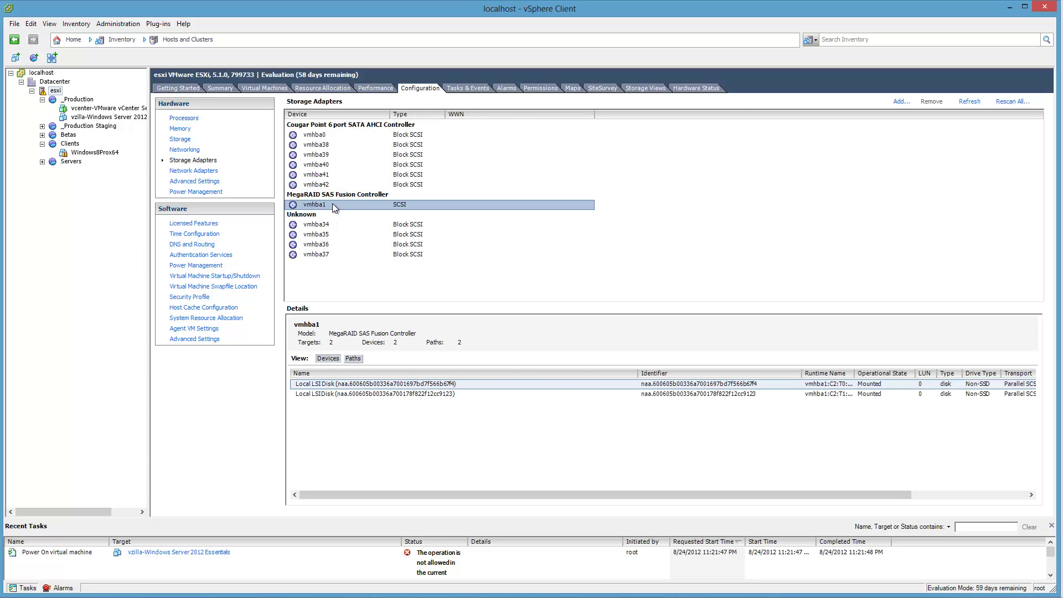
{"action": "right_click", "coordinate": [334, 207]}
{"action": "left_click", "coordinate": [455, 205]}
{"action": "left_click", "coordinate": [180, 142]}
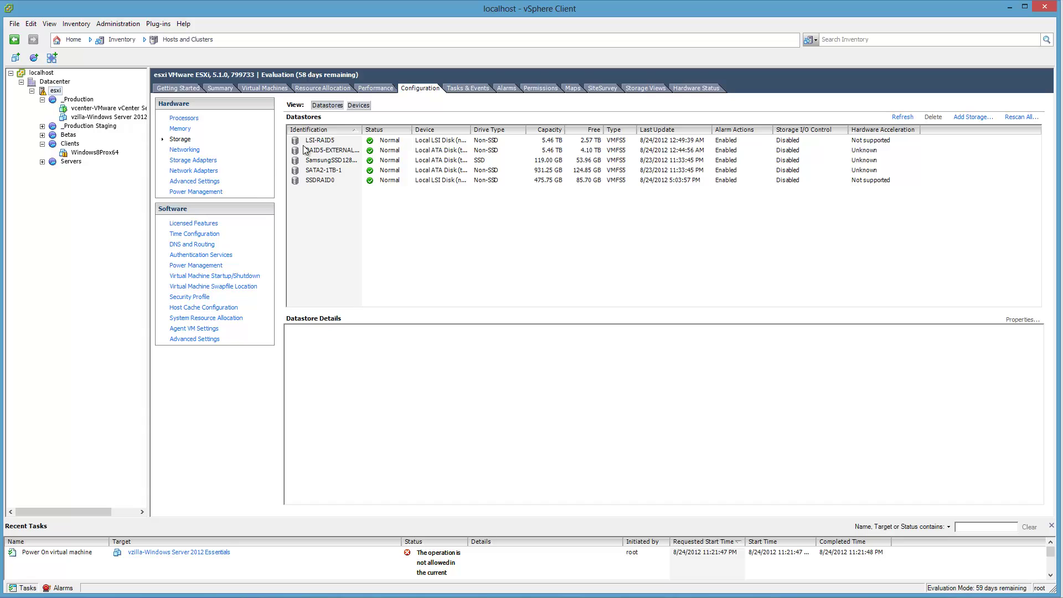
- Check Hardware Status, Storage Views and Summary, then return to Getting Started
{"action": "left_click", "coordinate": [693, 88]}
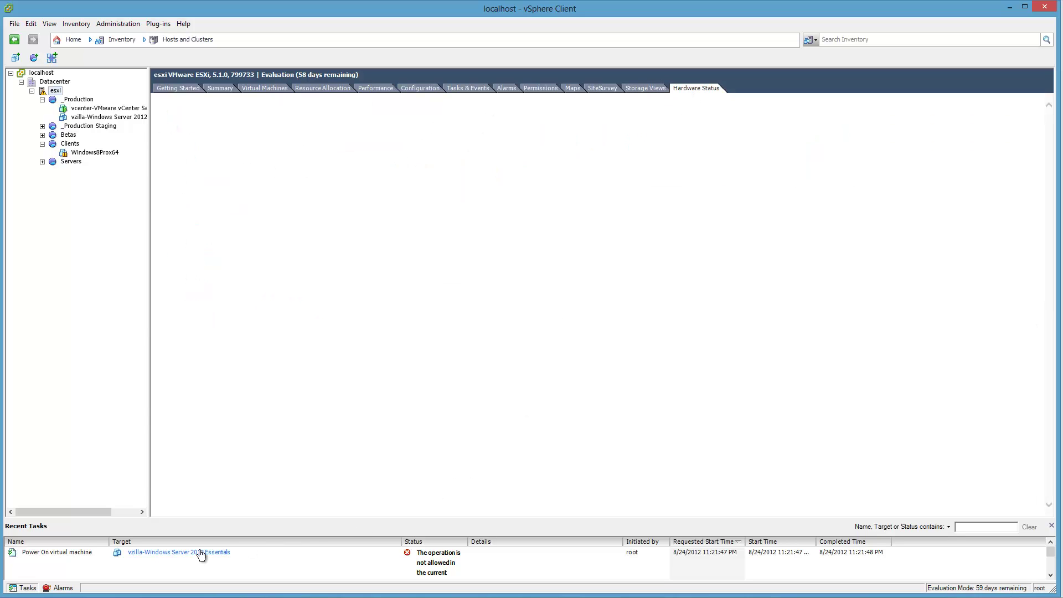
{"action": "left_click", "coordinate": [620, 90]}
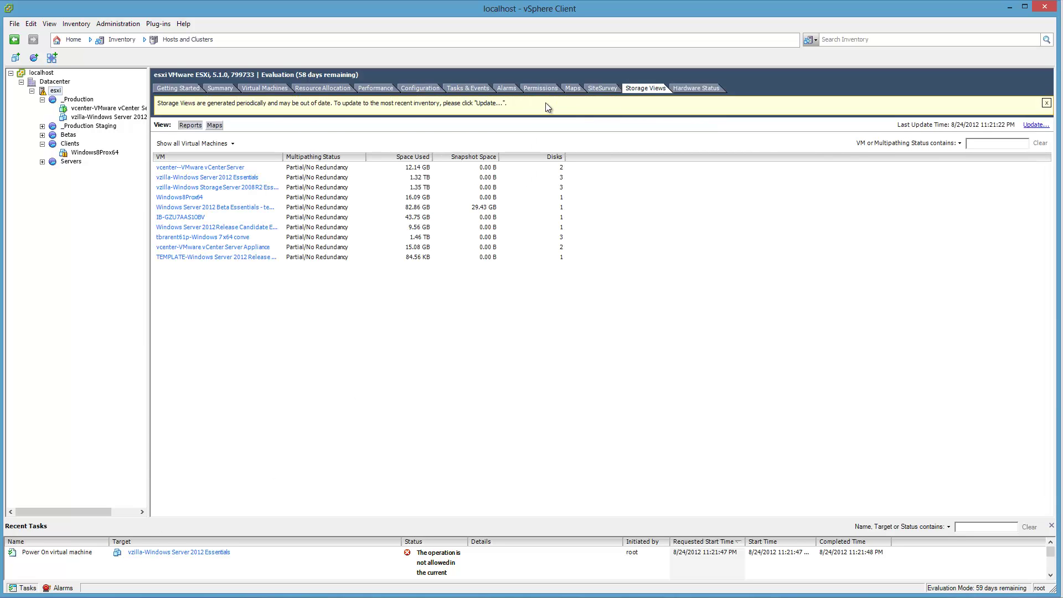
{"action": "left_click", "coordinate": [225, 91]}
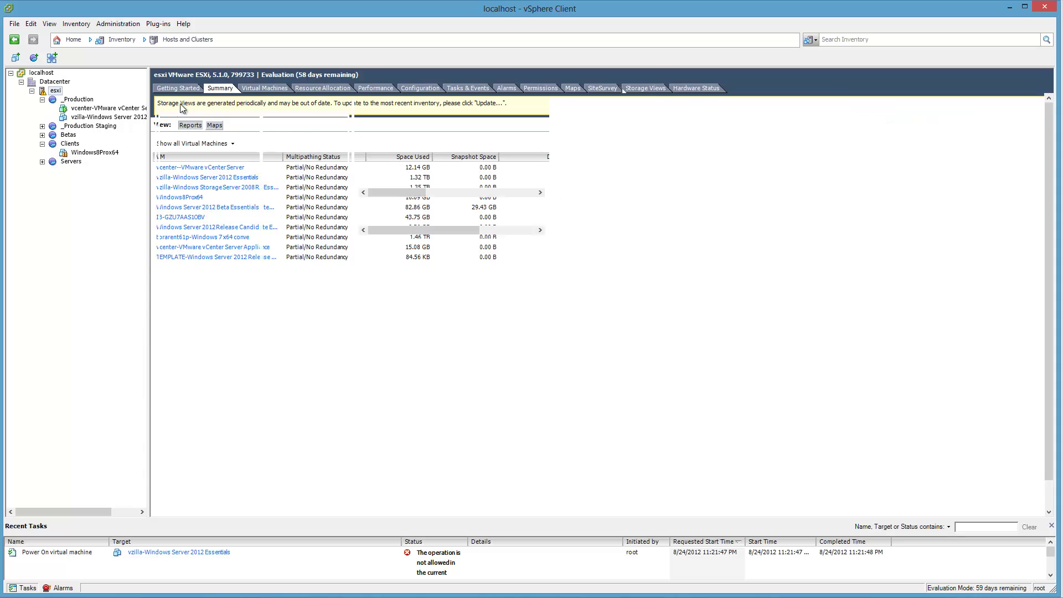
{"action": "left_click", "coordinate": [178, 89]}
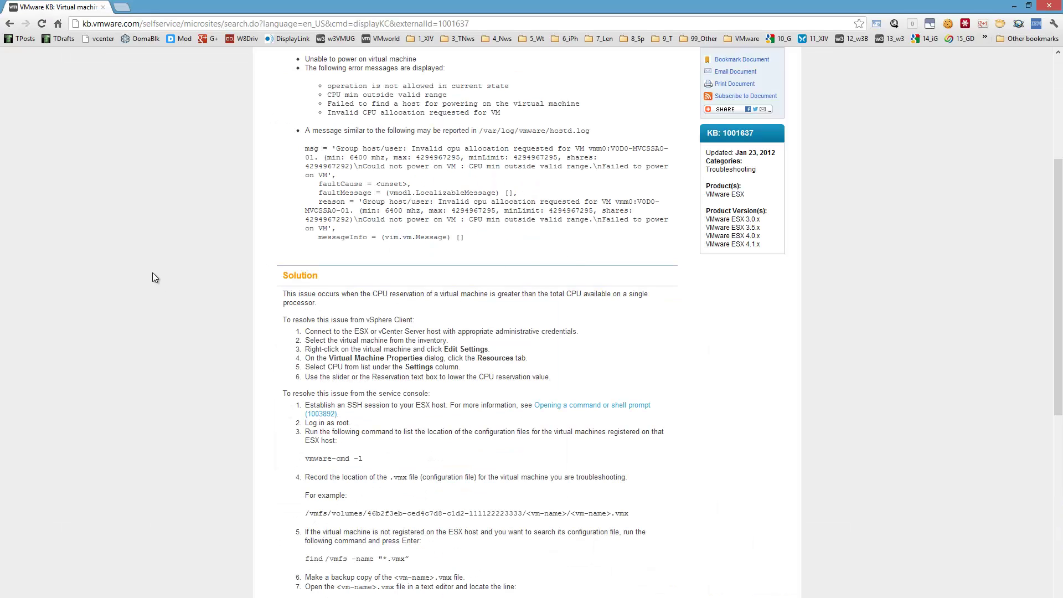
- Scroll up the VMware KB article and move on to the LSI SMIS provider readme
{"action": "scroll", "coordinate": [151, 273], "scroll_direction": "up", "scroll_amount": 3}
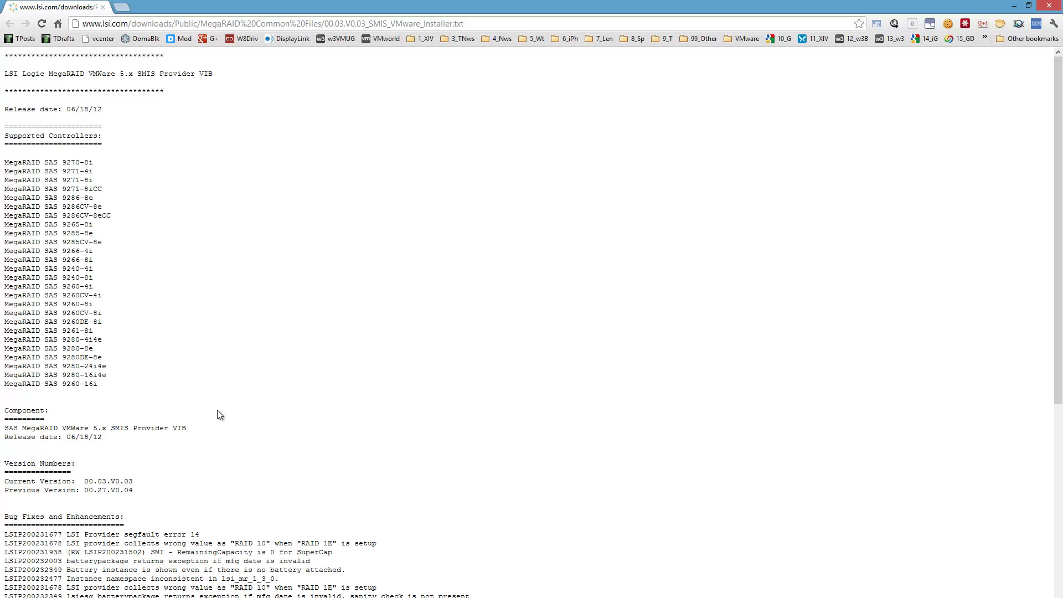
- Read the readme's version 00.03.V0.03 and bug-fix notes, then minimize Chrome to reveal vSphere Client
{"action": "scroll", "coordinate": [260, 381], "scroll_direction": "down", "scroll_amount": 3}
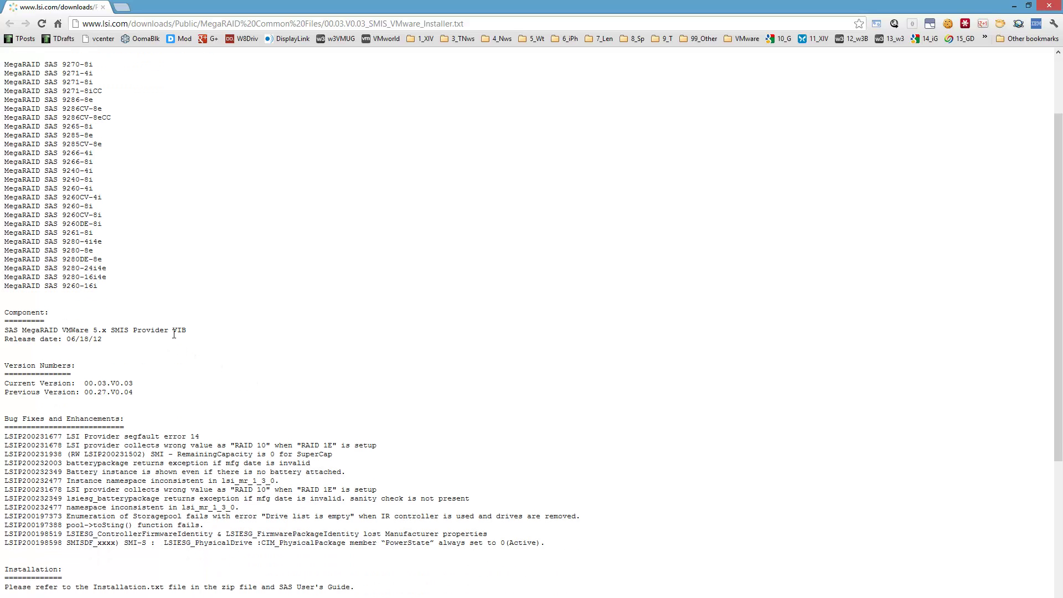
{"action": "scroll", "coordinate": [196, 336], "scroll_direction": "down", "scroll_amount": 5}
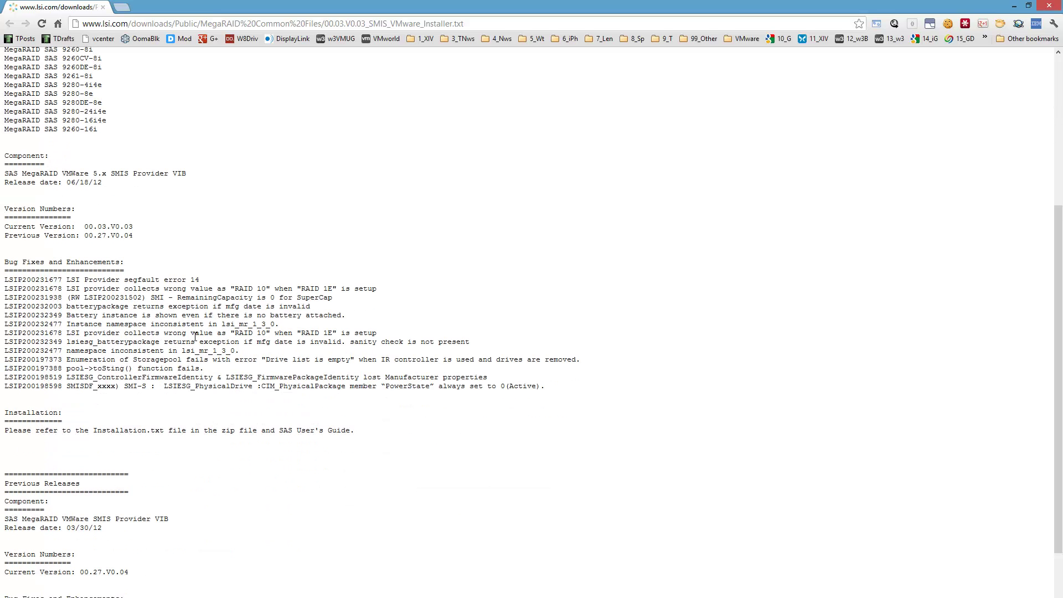
{"action": "left_click_drag", "start_coordinate": [355, 403], "coordinate": [5, 280]}
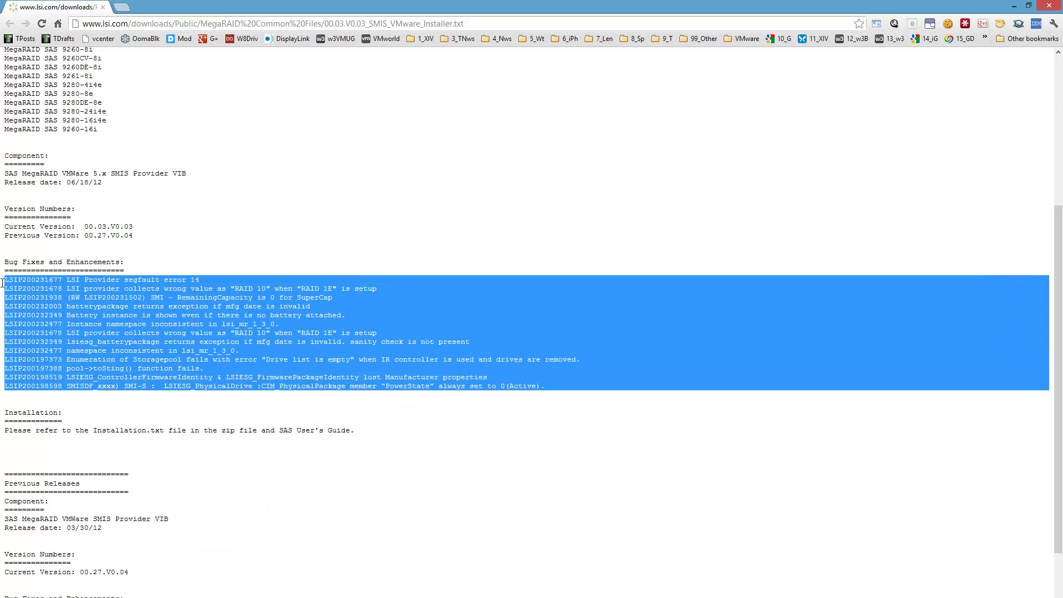
{"action": "left_click", "coordinate": [376, 439]}
{"action": "scroll", "coordinate": [378, 440], "scroll_direction": "down", "scroll_amount": 4}
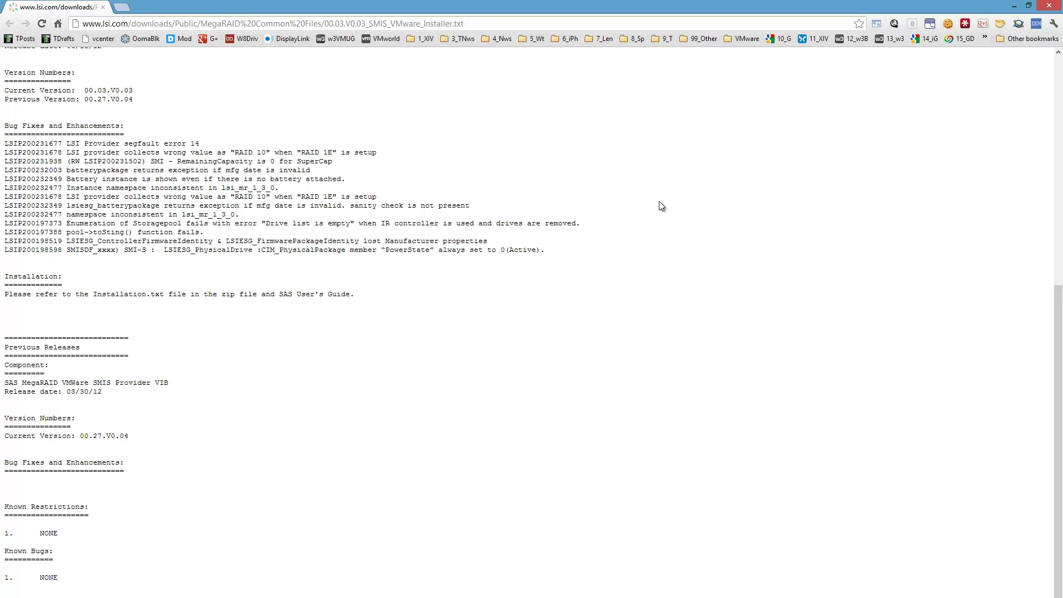
{"action": "left_click", "coordinate": [1014, 5]}
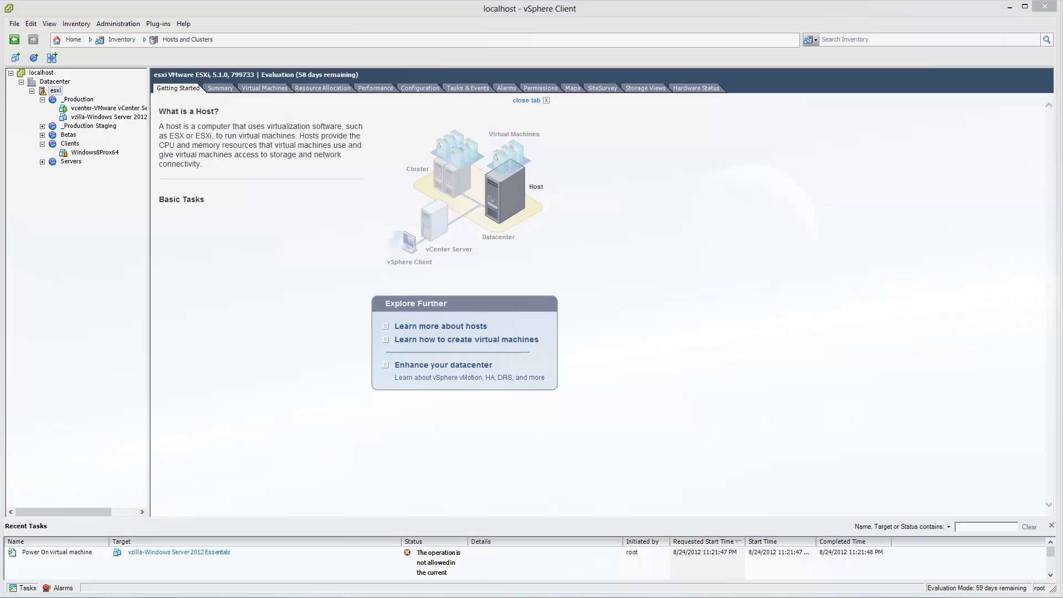
- Restore Chrome as a window on the left, then widen it to cover most of the screen
{"action": "key", "text": "alt+Tab"}
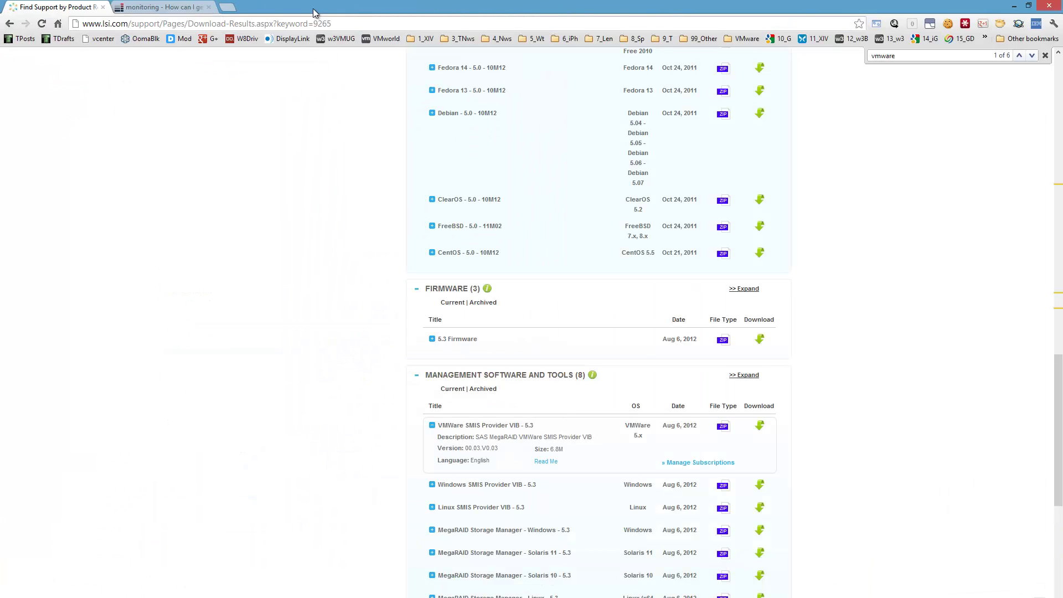
{"action": "double_click", "coordinate": [315, 10]}
{"action": "left_click_drag", "start_coordinate": [653, 6], "coordinate": [204, 8]}
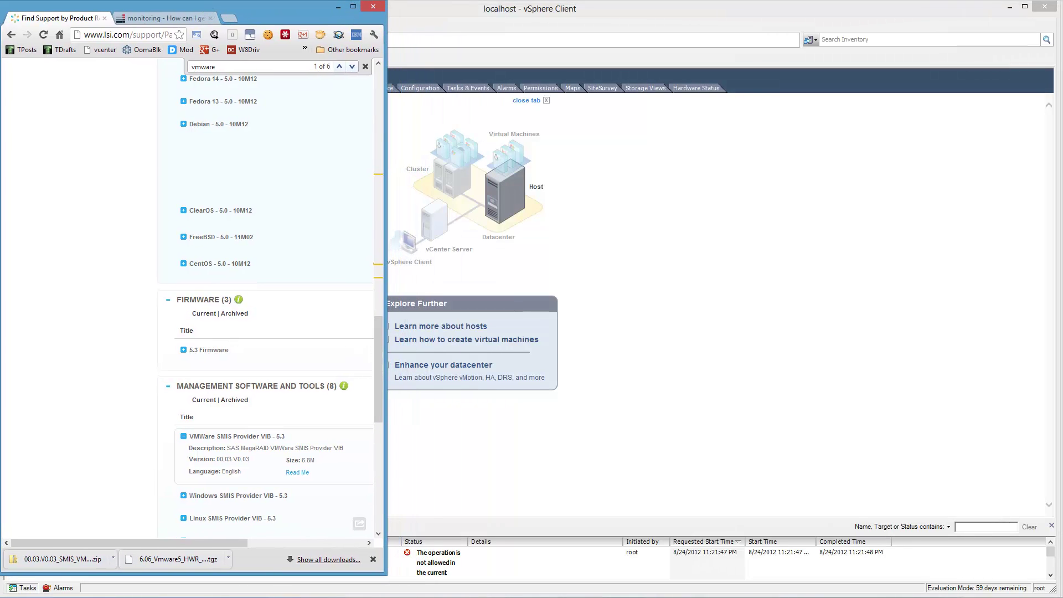
{"action": "left_click", "coordinate": [383, 576]}
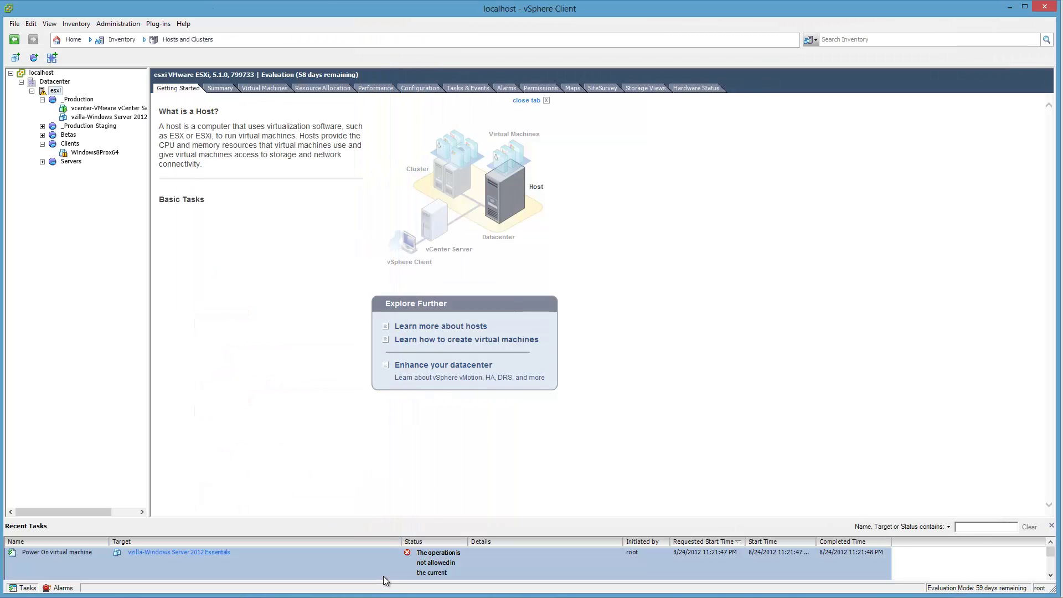
{"action": "key", "text": "alt+Tab"}
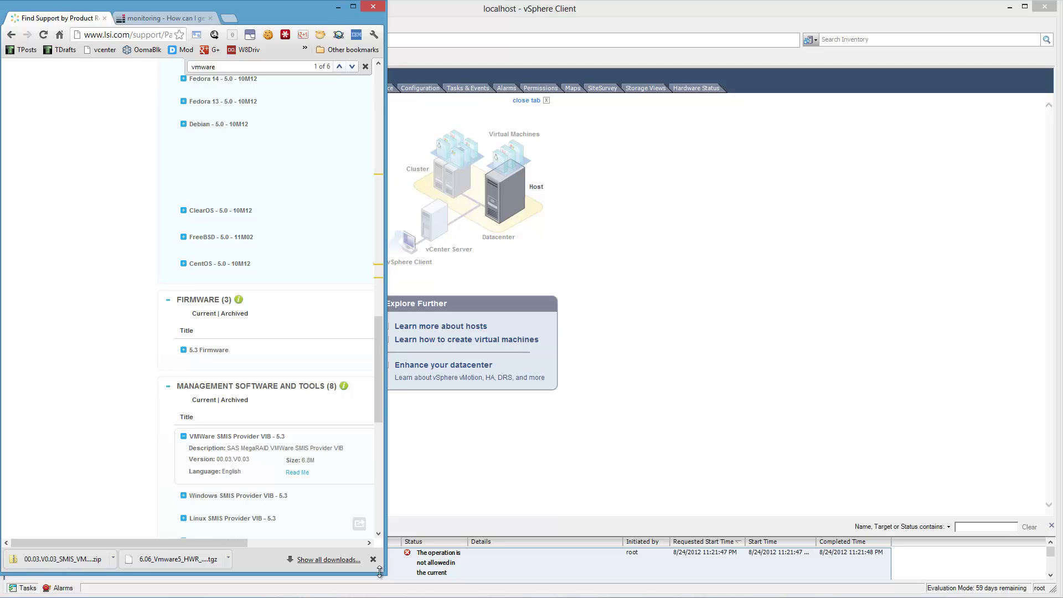
{"action": "left_click_drag", "start_coordinate": [380, 569], "coordinate": [1058, 595]}
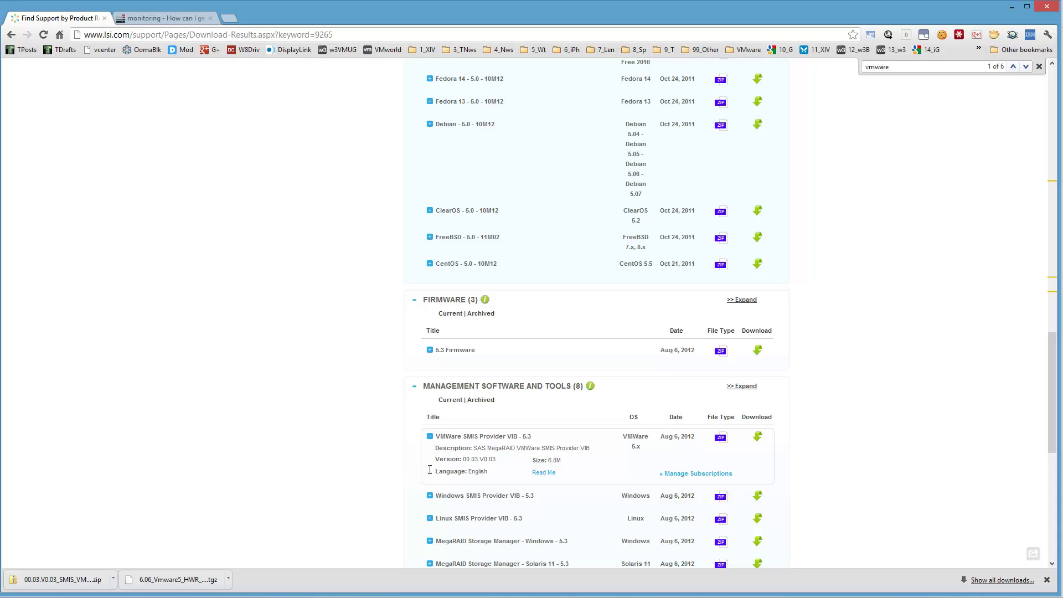
- Open the SMIS Provider VIB readme, accept the EULA, and search it for '5.0'
{"action": "left_click", "coordinate": [543, 472]}
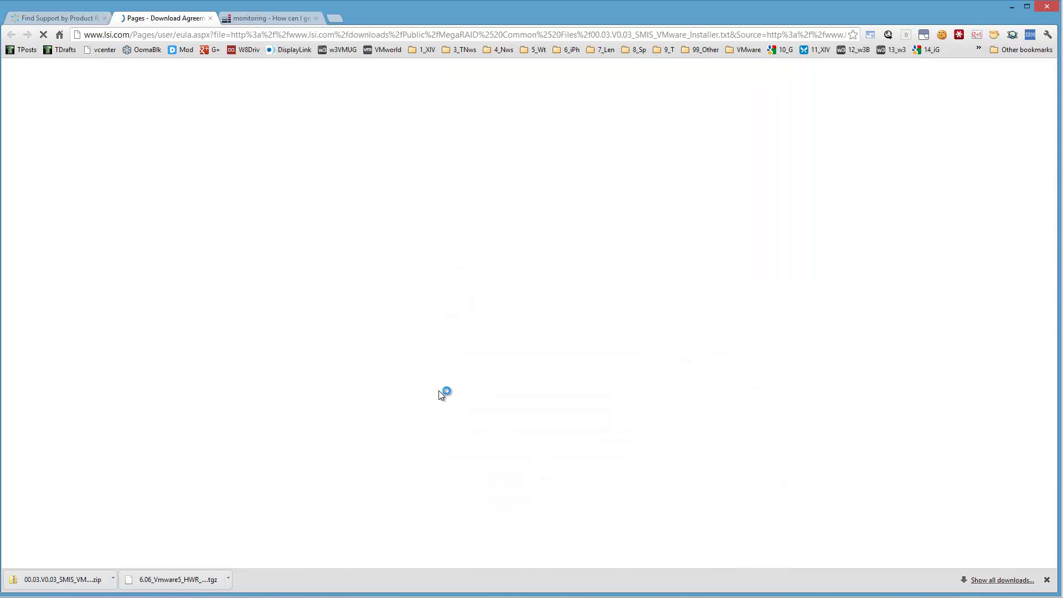
{"action": "left_click", "coordinate": [735, 452]}
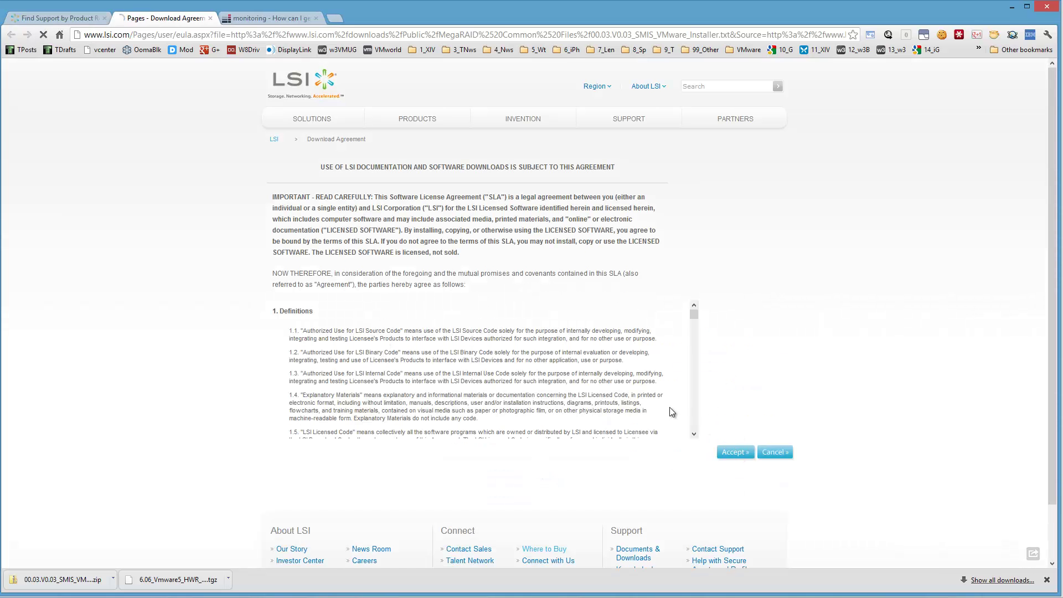
{"action": "key", "text": "ctrl+f"}
{"action": "type", "text": "5.1"}
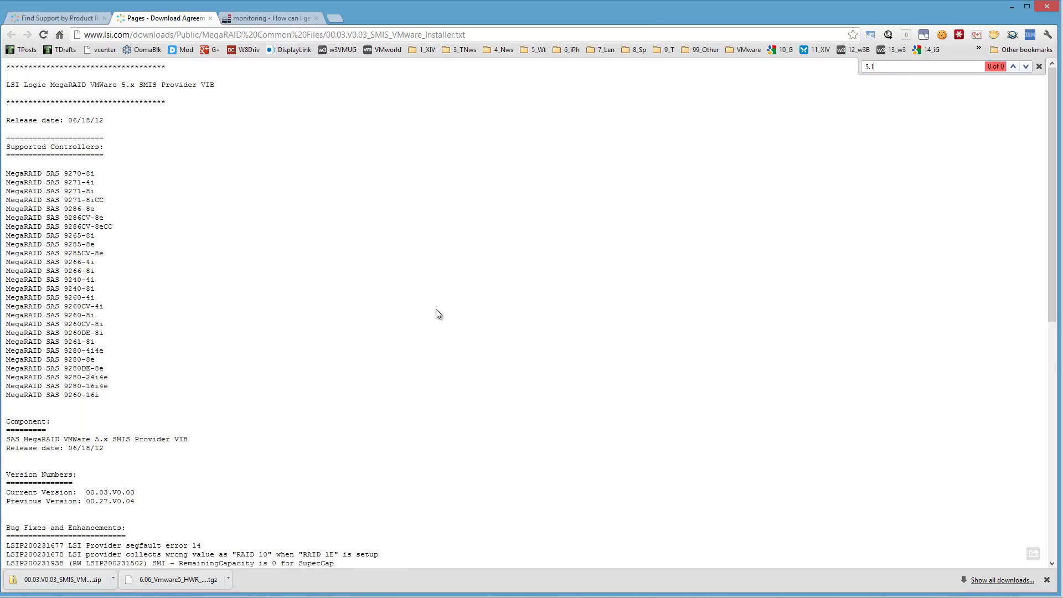
{"action": "key", "text": "BackSpace"}
{"action": "type", "text": "0"}
- Close the readme tab and show the downloaded provider zip in its folder
{"action": "key", "text": "ctrl+w"}
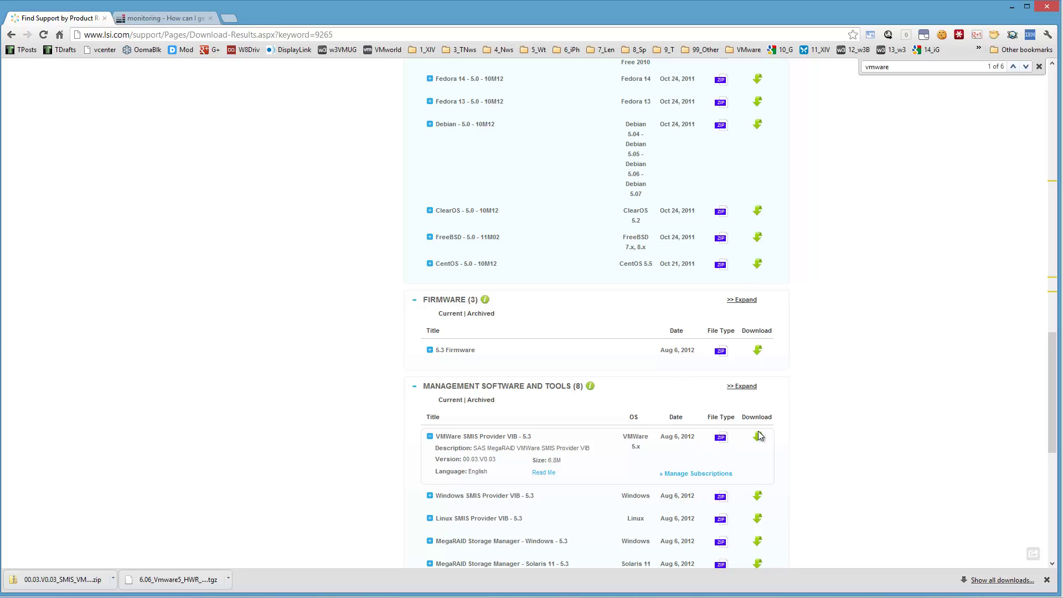
{"action": "left_click", "coordinate": [113, 582]}
{"action": "left_click", "coordinate": [138, 547]}
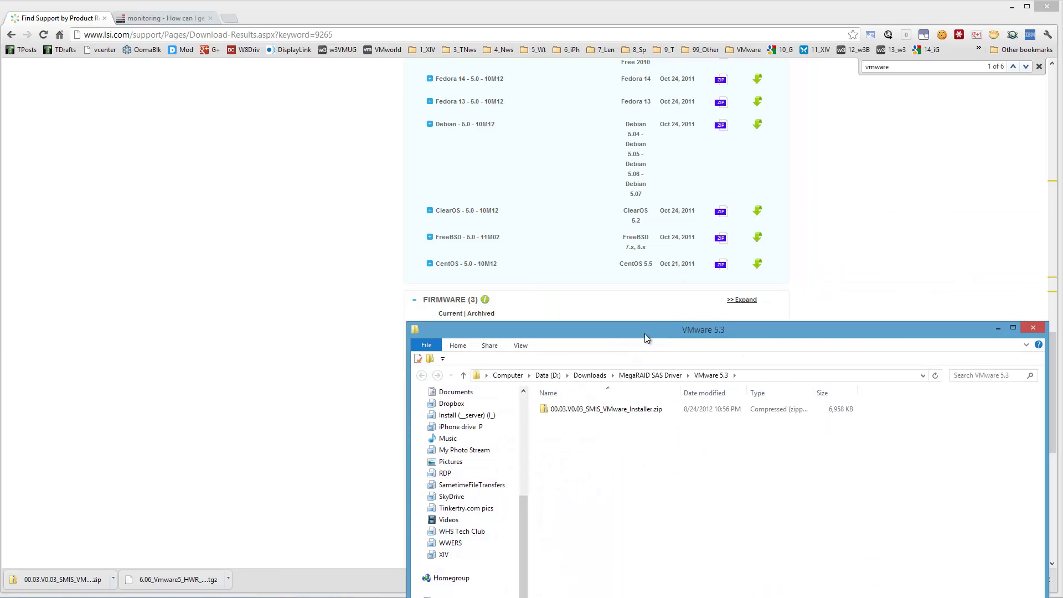
- Move the VMware 5.3 folder window down, select the installer zip, and minimize Chrome
{"action": "left_click_drag", "start_coordinate": [644, 333], "coordinate": [412, 500]}
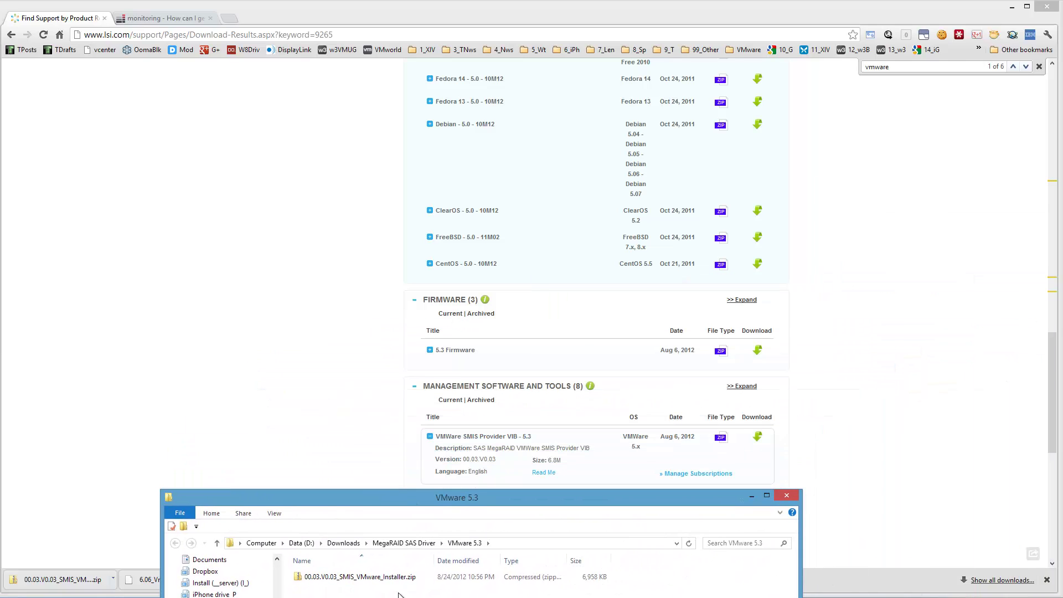
{"action": "left_click", "coordinate": [372, 576]}
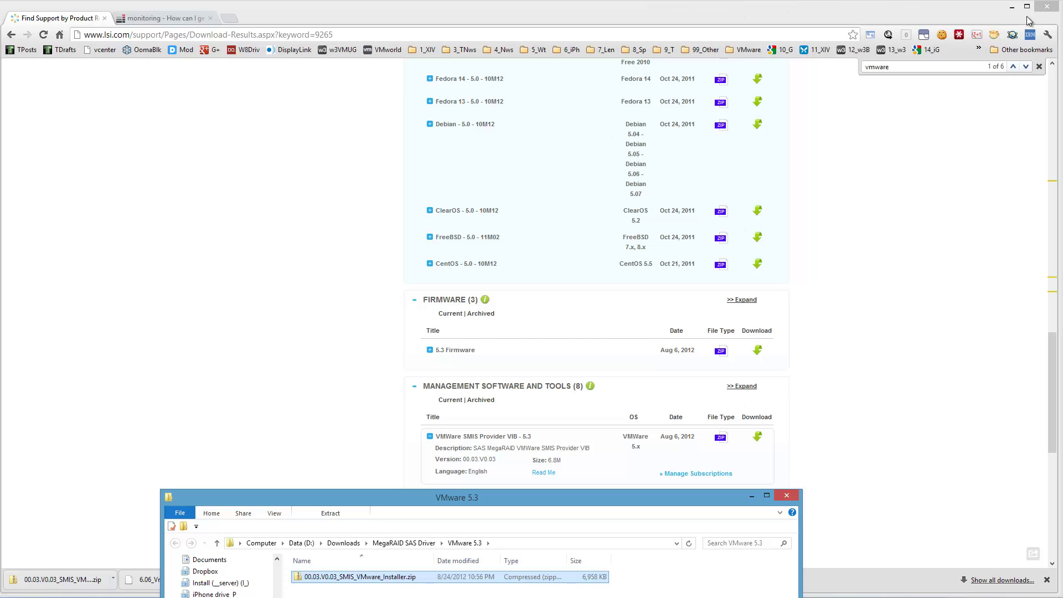
{"action": "left_click", "coordinate": [1010, 8]}
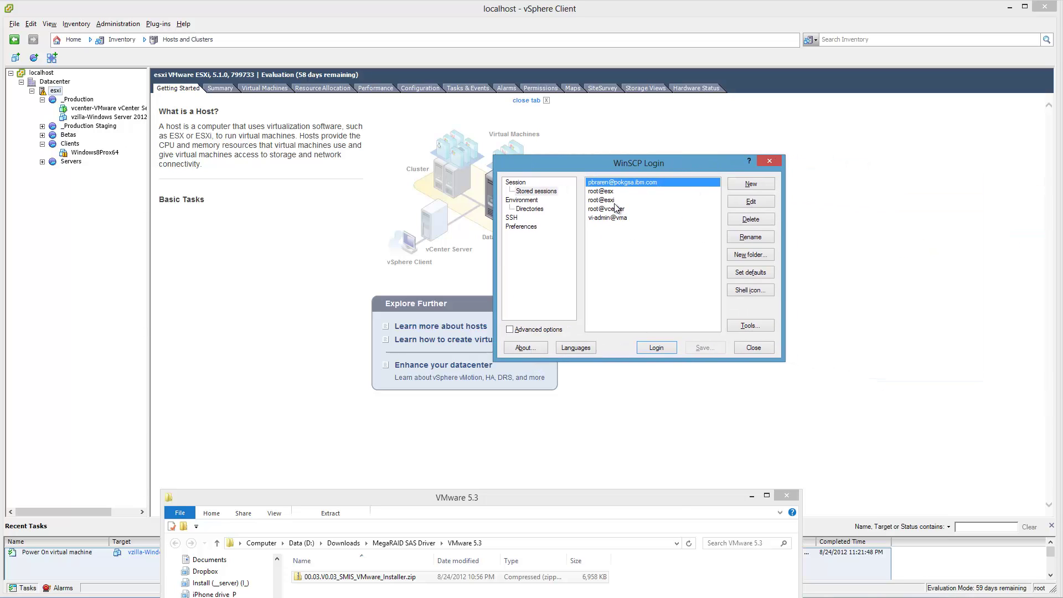
- Log in to the root@esxi WinSCP session and open the host's tmp directory
{"action": "left_click", "coordinate": [615, 201]}
{"action": "double_click", "coordinate": [615, 204]}
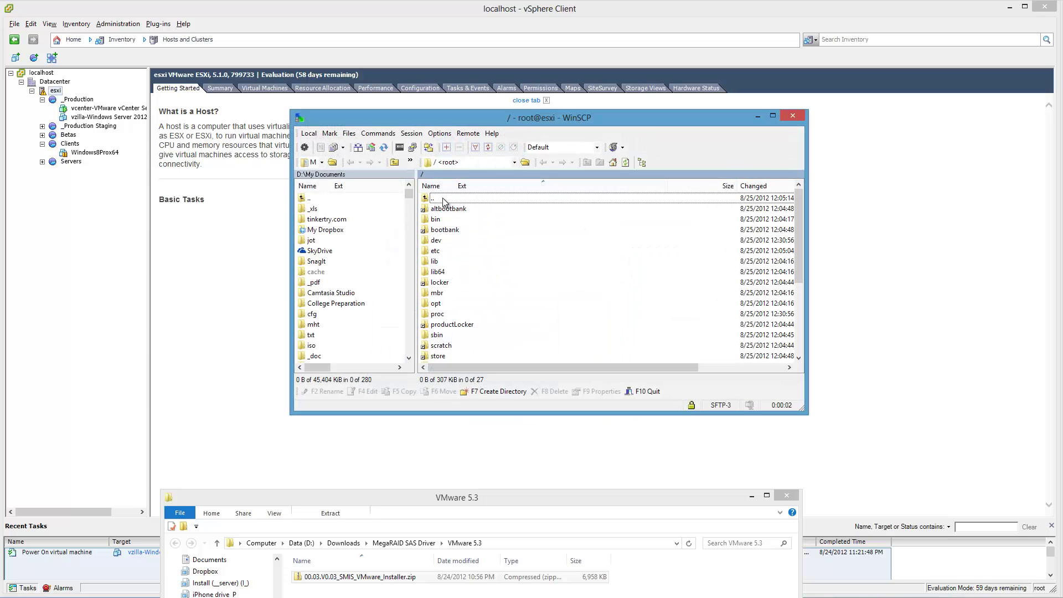
{"action": "left_click", "coordinate": [438, 242]}
{"action": "type", "text": "tmp"}
{"action": "key", "text": "Return"}
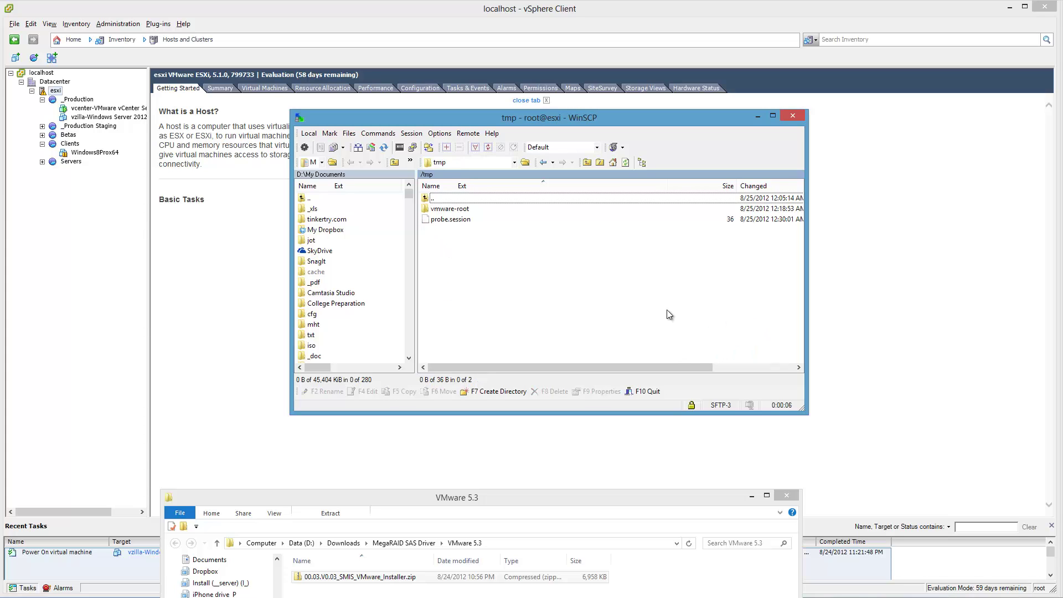
- Copy 00.03.V0.03_SMIS_VMware_Installer.zip into /tmp and rearrange the WinSCP and Chrome windows
{"action": "left_click_drag", "start_coordinate": [553, 498], "coordinate": [598, 430]}
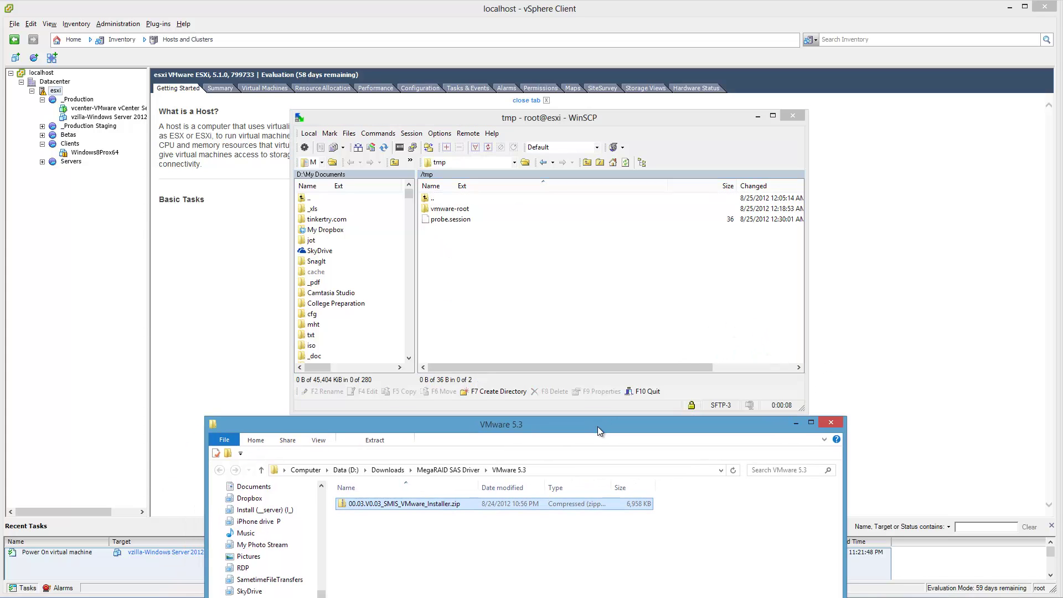
{"action": "left_click_drag", "start_coordinate": [404, 503], "coordinate": [511, 299]}
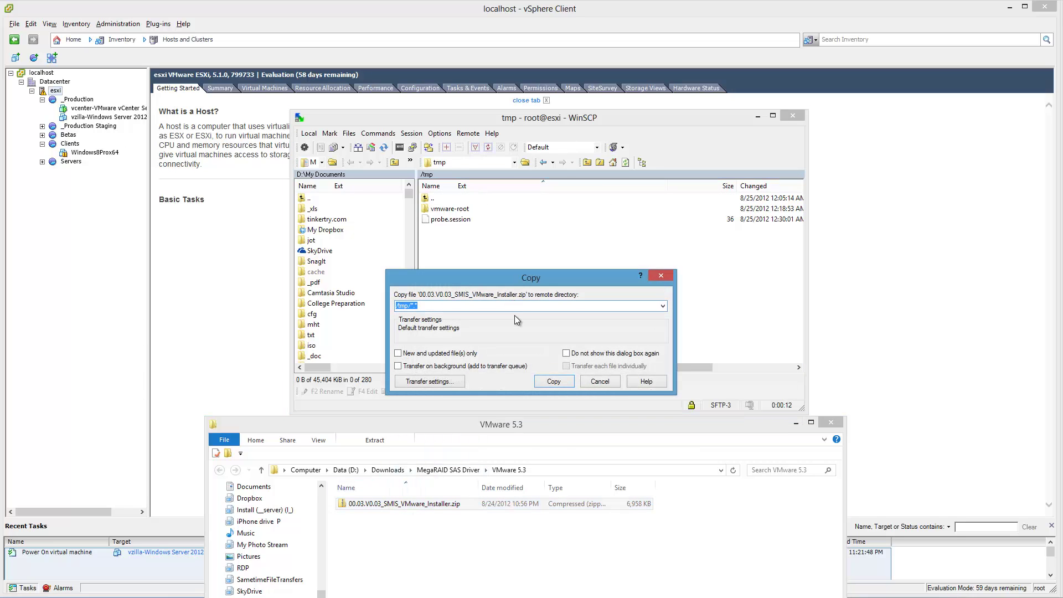
{"action": "left_click", "coordinate": [553, 381]}
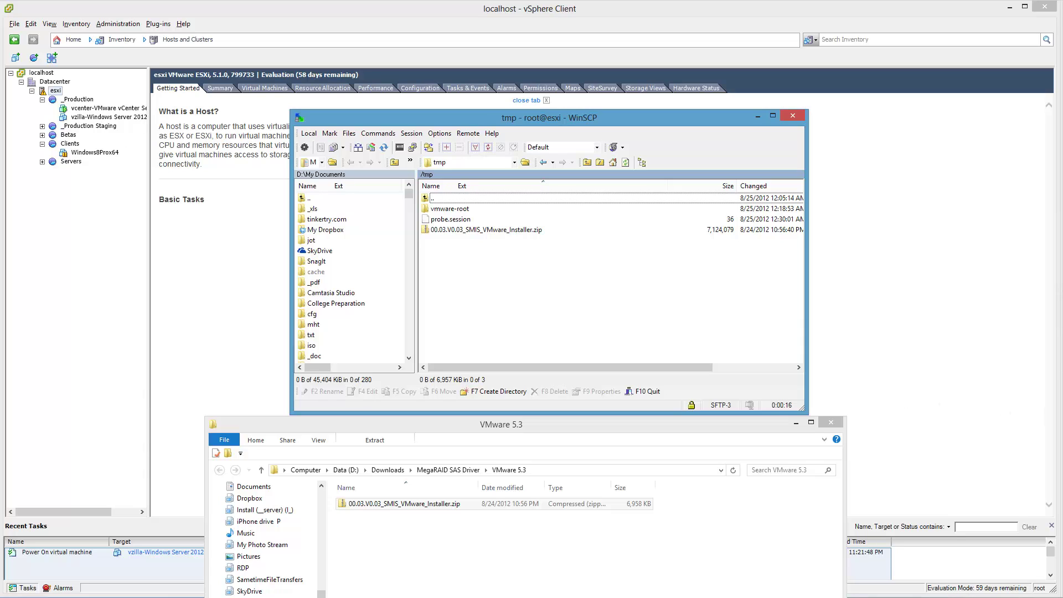
{"action": "left_click_drag", "start_coordinate": [680, 118], "coordinate": [412, 90]}
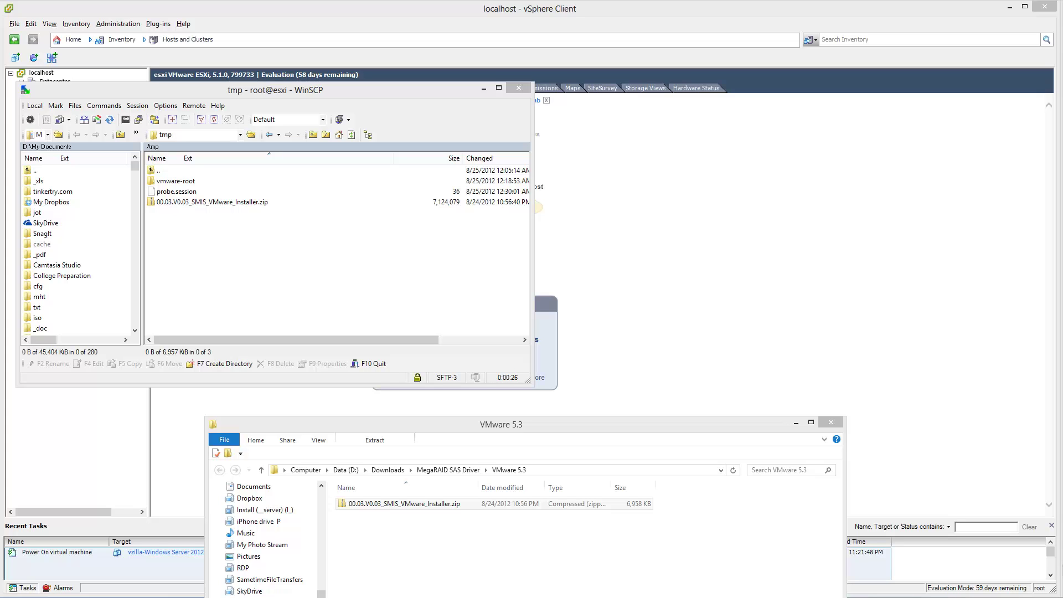
{"action": "left_click_drag", "start_coordinate": [1062, 61], "coordinate": [872, 9]}
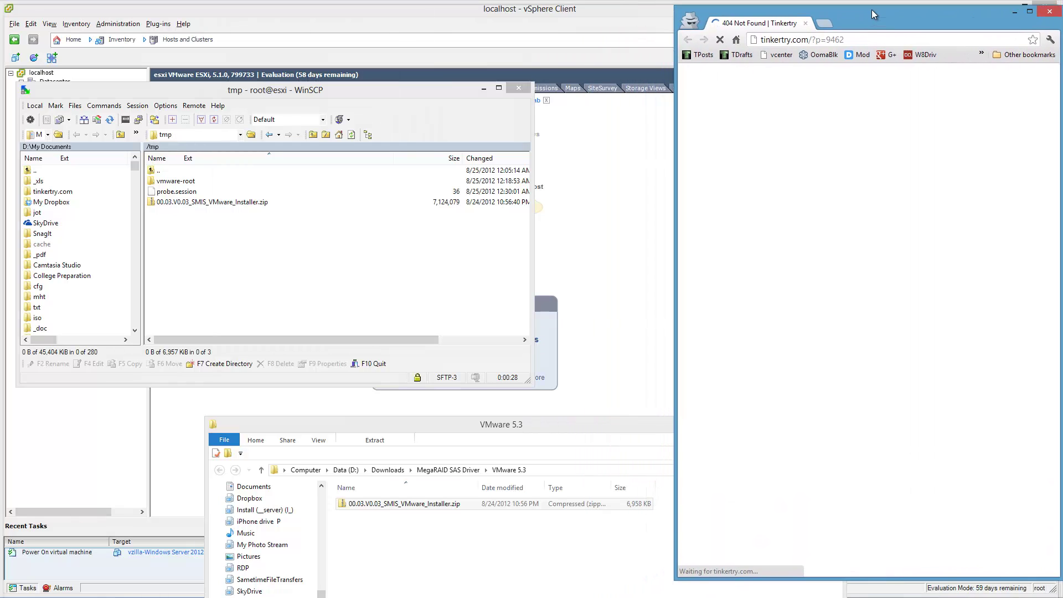
- Close the Tinkertry No Results Found window and bring in the LSI 9265-8i ESXi 5.1 article
{"action": "double_click", "coordinate": [868, 9]}
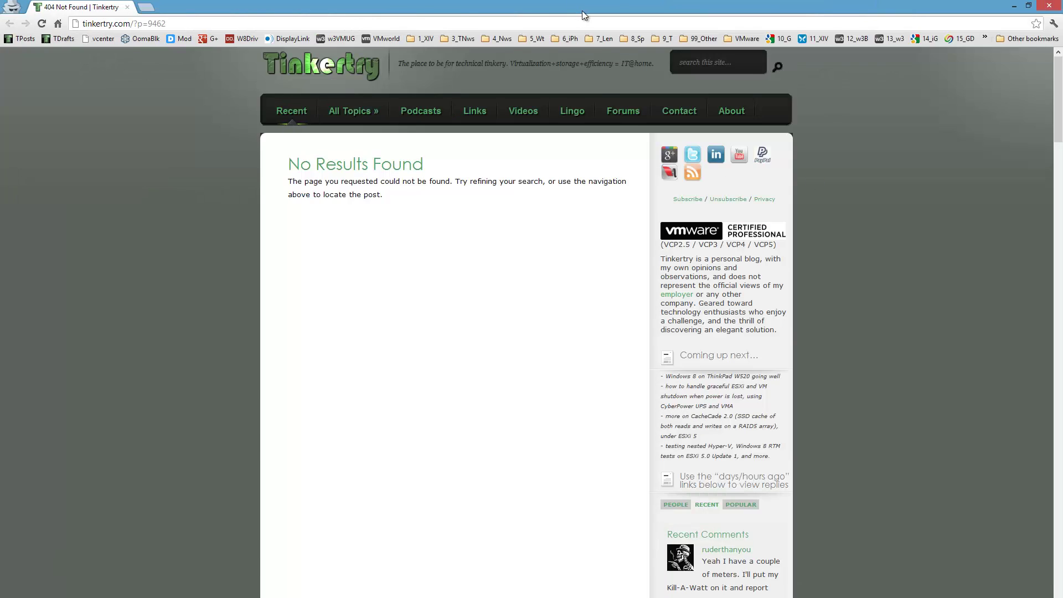
{"action": "left_click_drag", "start_coordinate": [582, 11], "coordinate": [860, 16]}
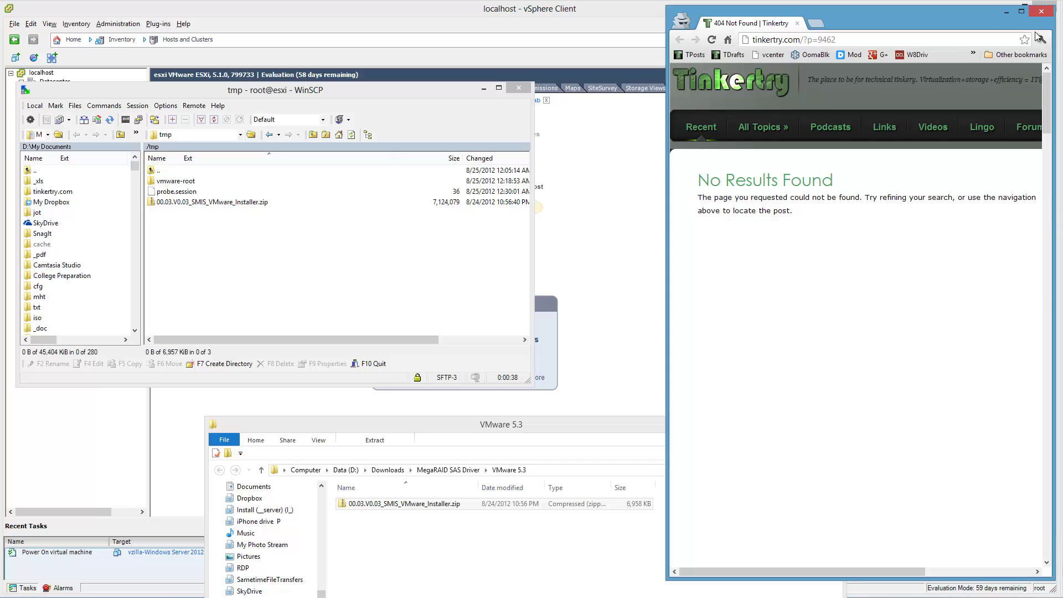
{"action": "left_click", "coordinate": [1041, 11]}
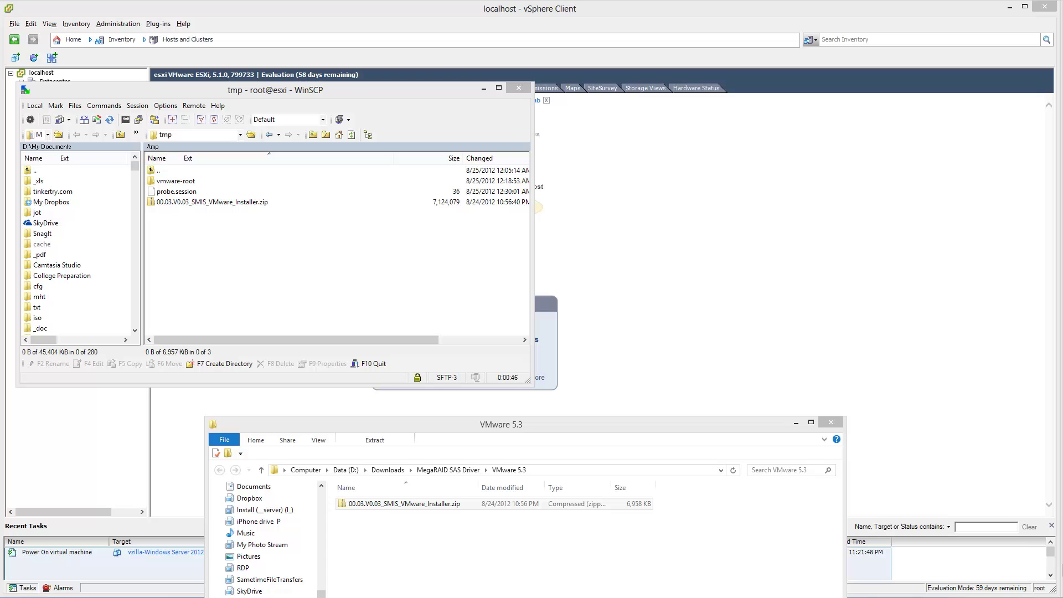
{"action": "left_click_drag", "start_coordinate": [1062, 22], "coordinate": [878, 17]}
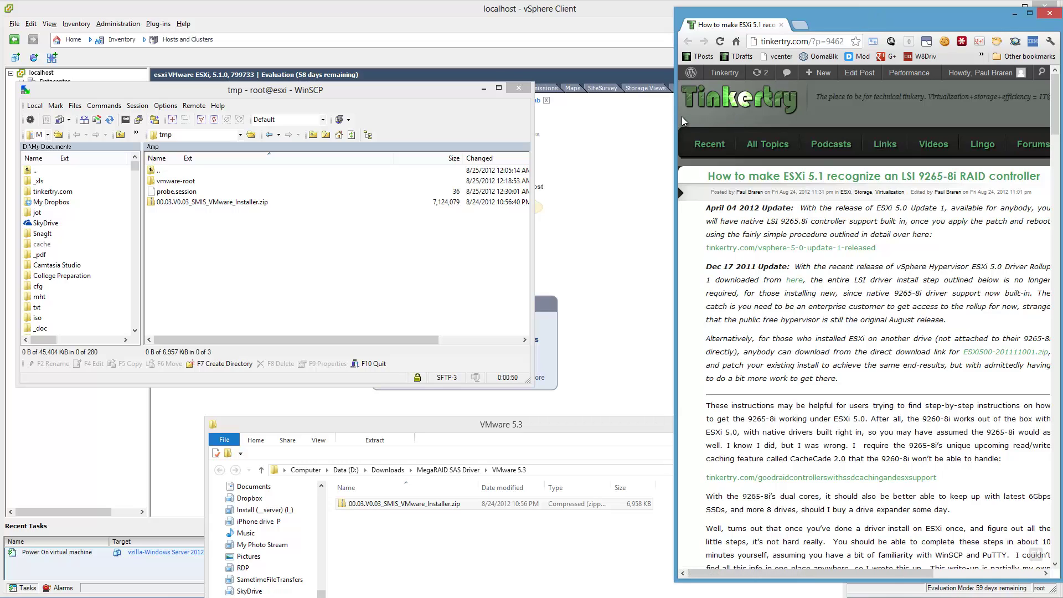
- Widen and lengthen the Tinkertry article window to show its unzip, SSH and /tmp sections
{"action": "left_click_drag", "start_coordinate": [675, 121], "coordinate": [527, 121]}
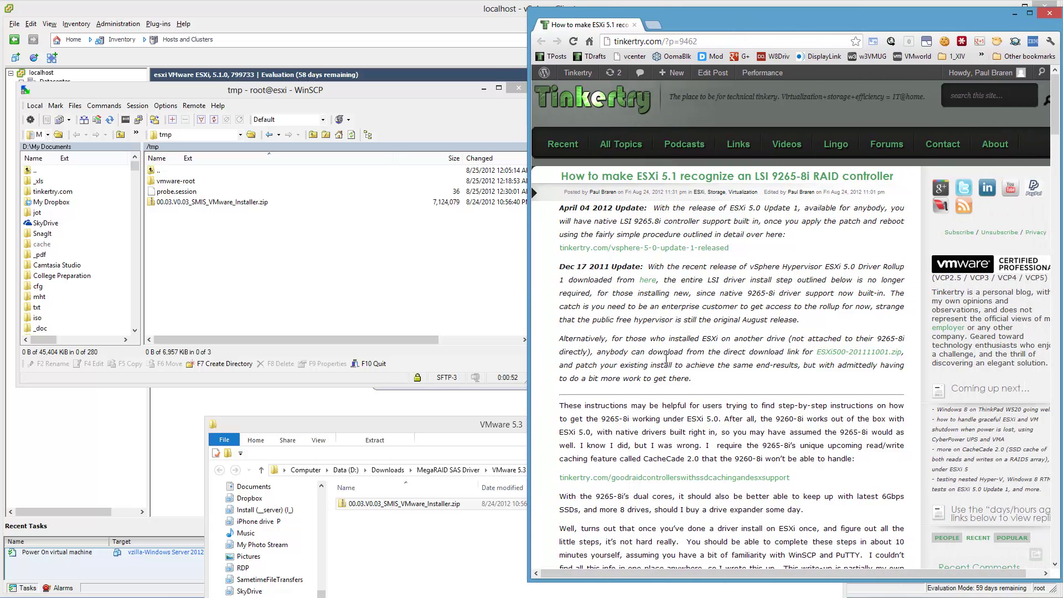
{"action": "scroll", "coordinate": [666, 357], "scroll_direction": "down", "scroll_amount": 20}
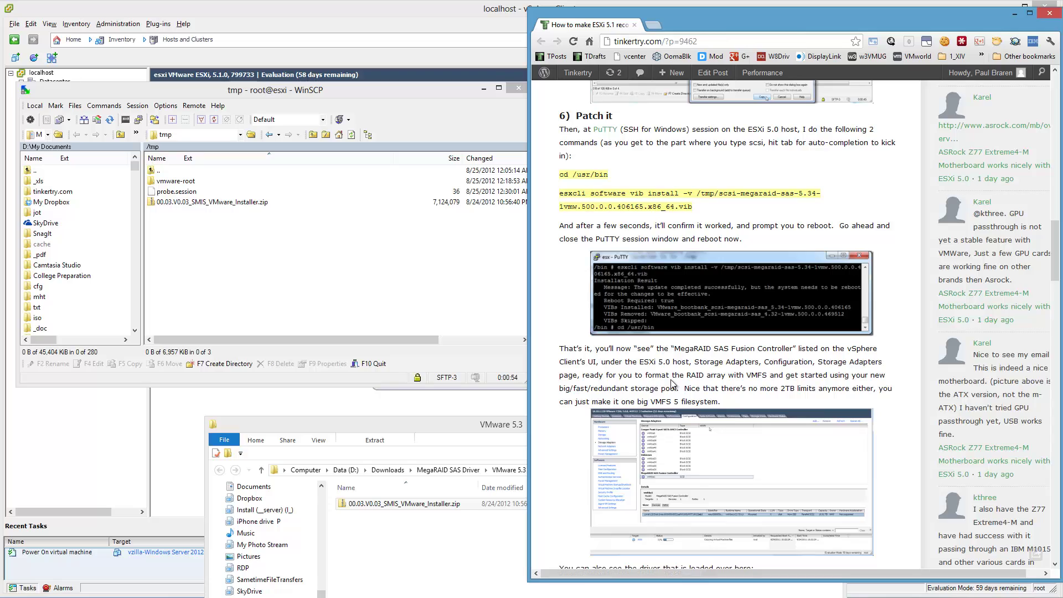
{"action": "scroll", "coordinate": [672, 382], "scroll_direction": "down", "scroll_amount": 12}
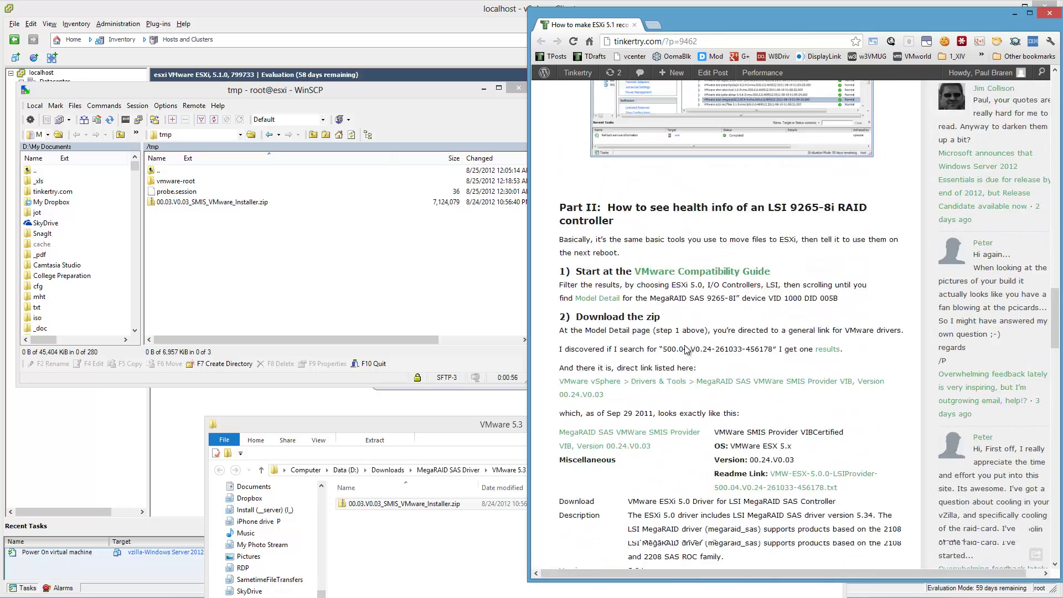
{"action": "scroll", "coordinate": [687, 350], "scroll_direction": "down", "scroll_amount": 2}
{"action": "scroll", "coordinate": [627, 358], "scroll_direction": "down", "scroll_amount": 4}
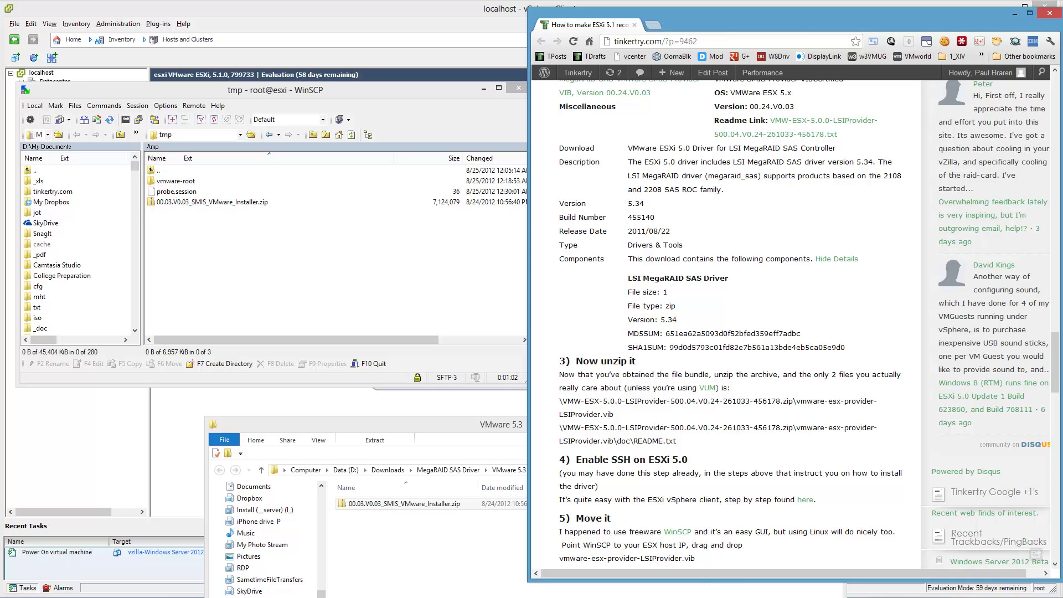
{"action": "left_click_drag", "start_coordinate": [704, 580], "coordinate": [709, 596]}
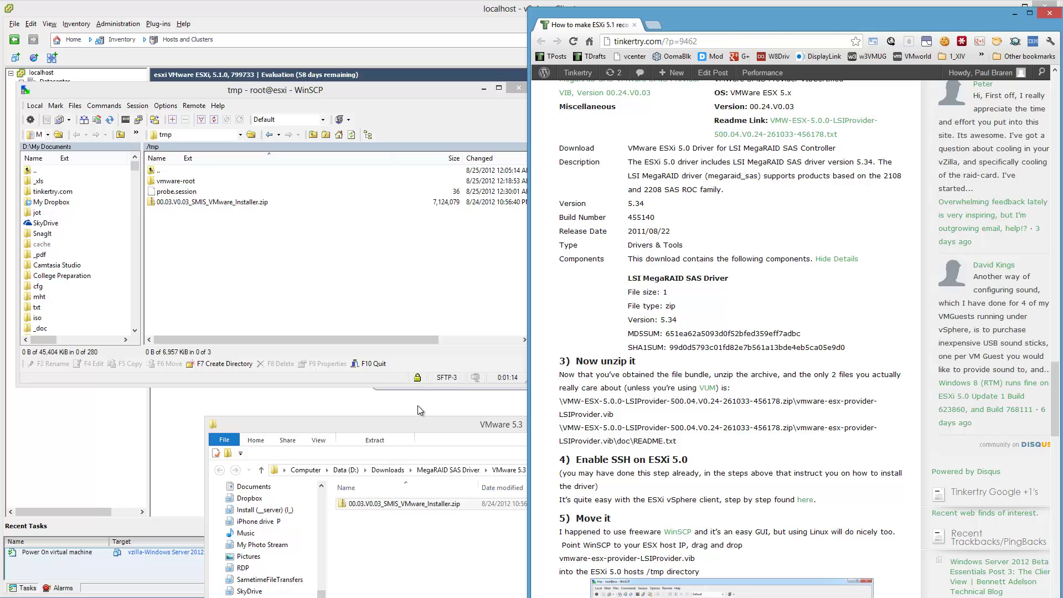
{"action": "left_click_drag", "start_coordinate": [412, 424], "coordinate": [226, 284]}
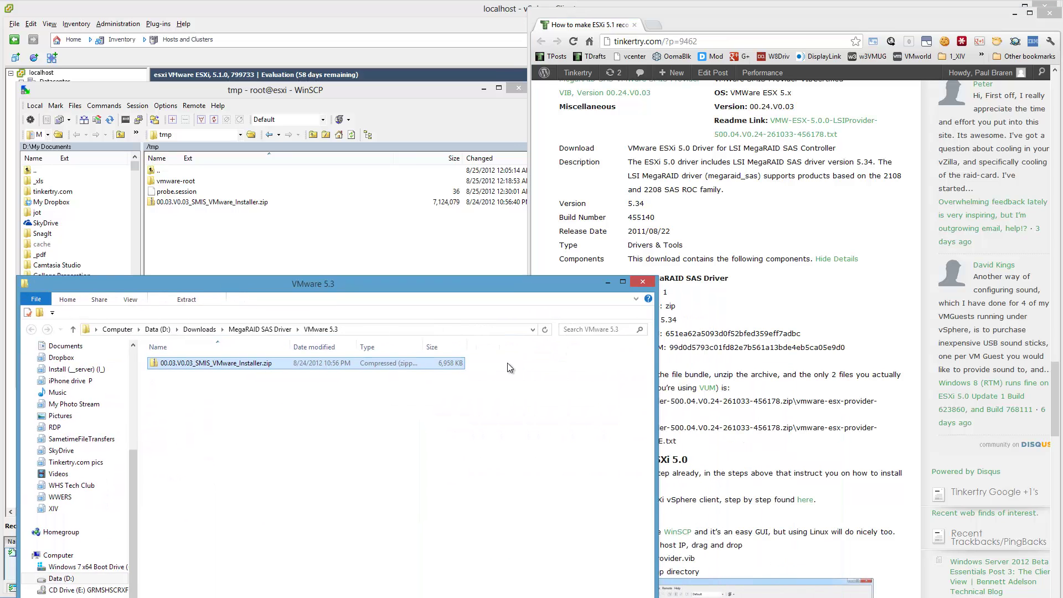
- Delete the copied installer zip from the host's /tmp folder
{"action": "left_click", "coordinate": [871, 330]}
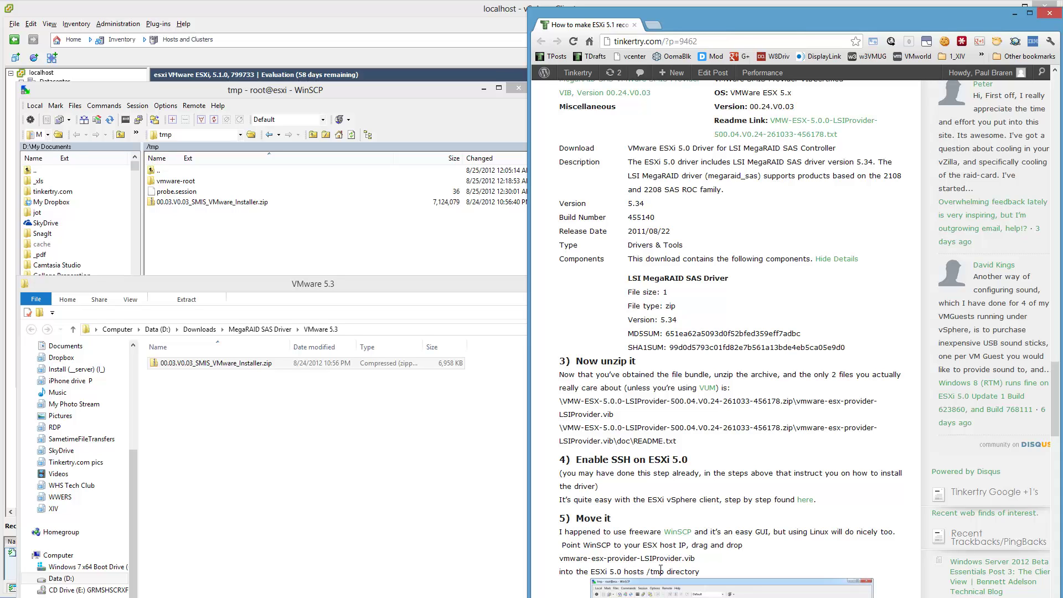
{"action": "left_click", "coordinate": [211, 203]}
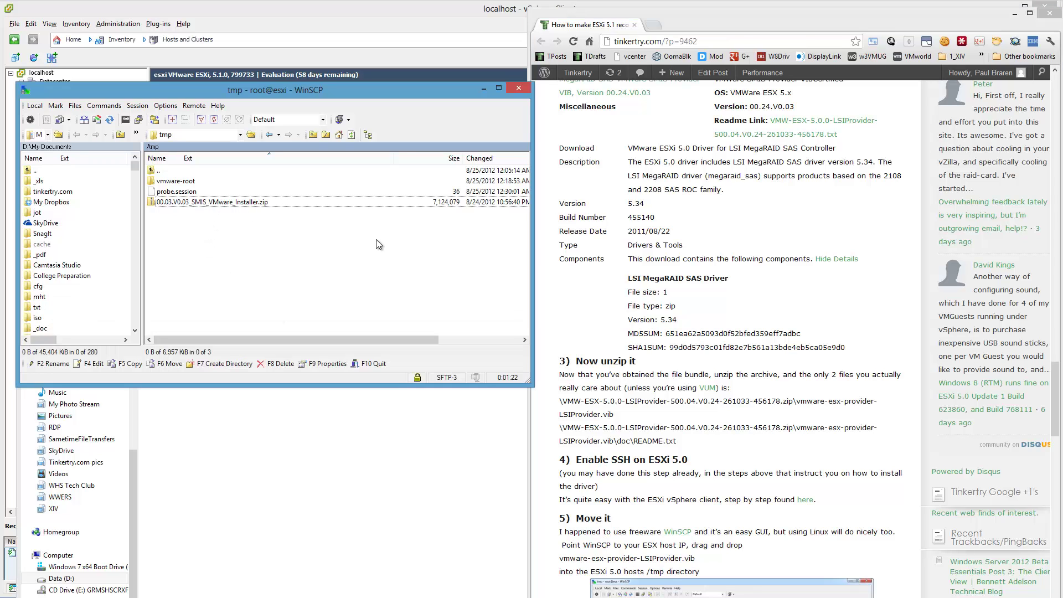
{"action": "key", "text": "Delete"}
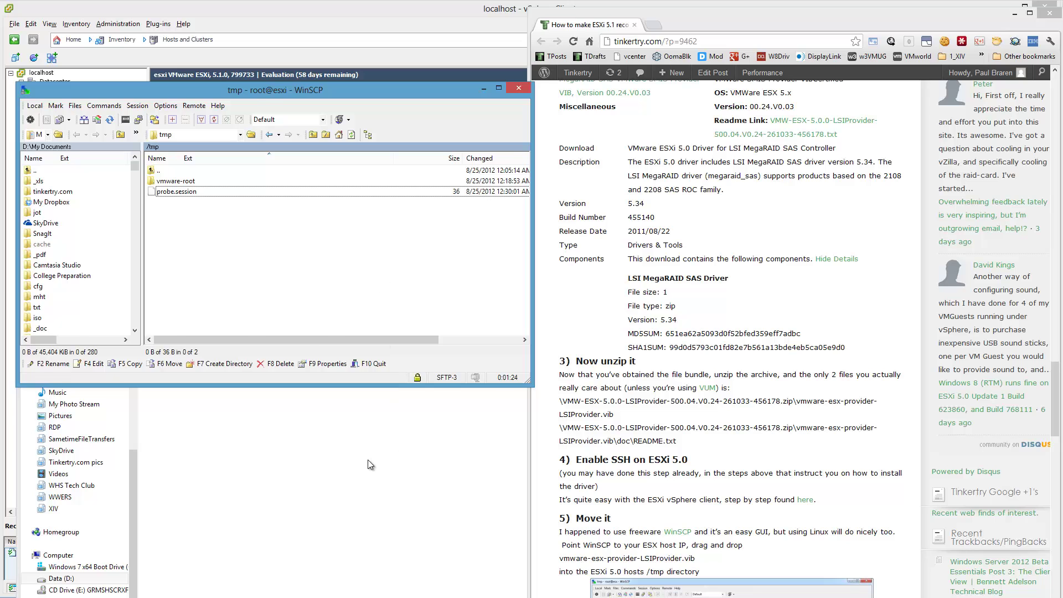
{"action": "left_click", "coordinate": [371, 464]}
- Extract the installer zip and drill down to the folder holding the provider vib
{"action": "left_click", "coordinate": [257, 364]}
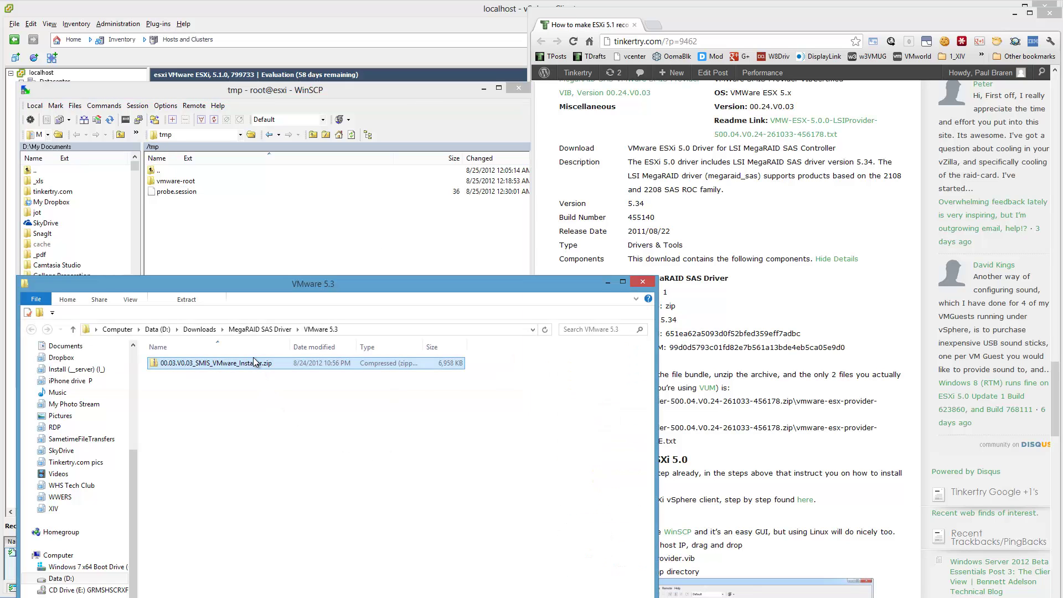
{"action": "right_click", "coordinate": [256, 359]}
{"action": "left_click", "coordinate": [205, 416]}
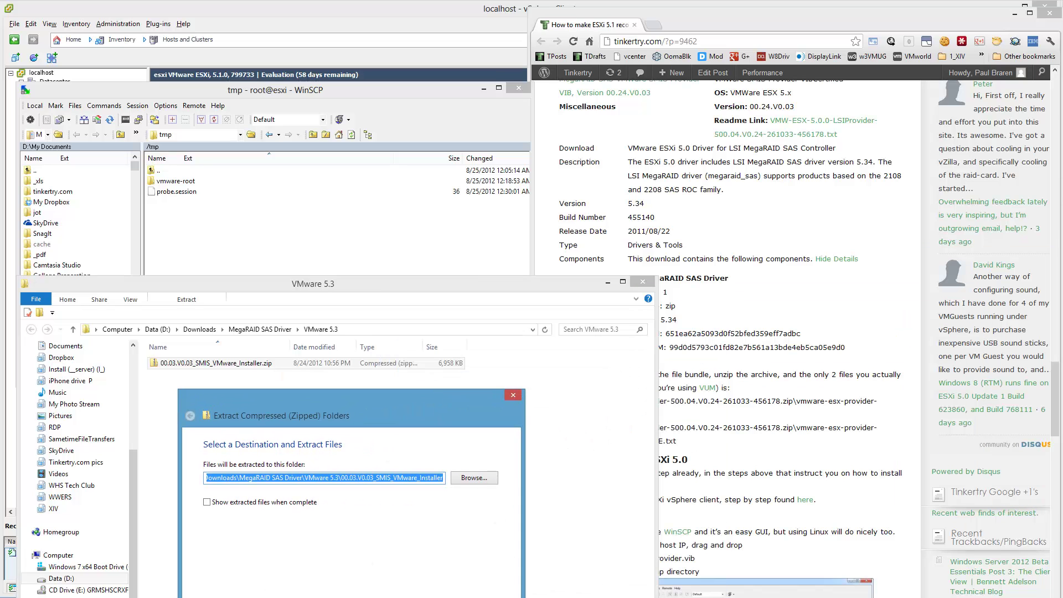
{"action": "key", "text": "Return"}
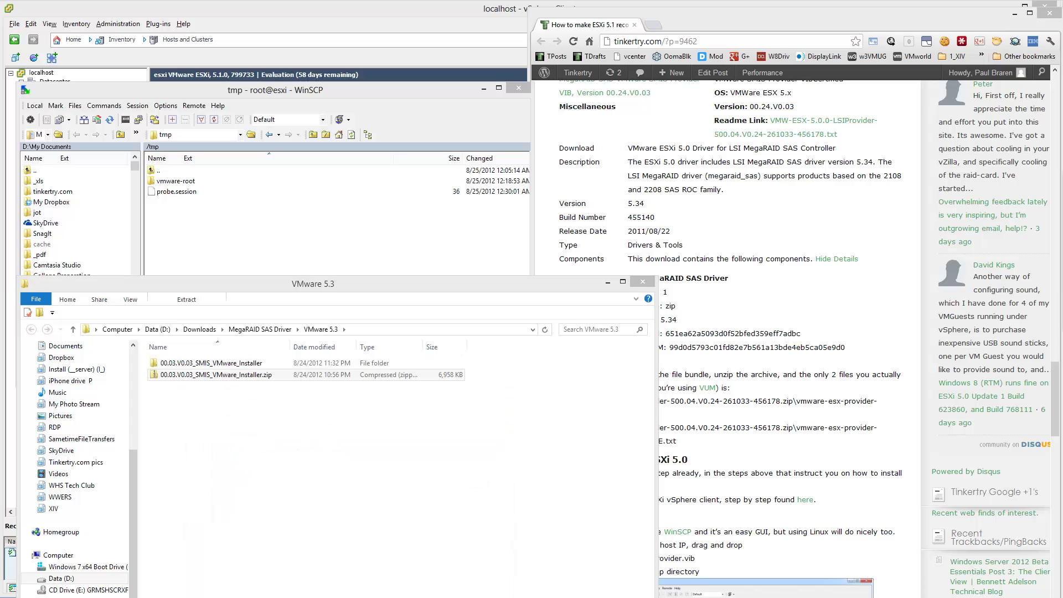
{"action": "double_click", "coordinate": [245, 363]}
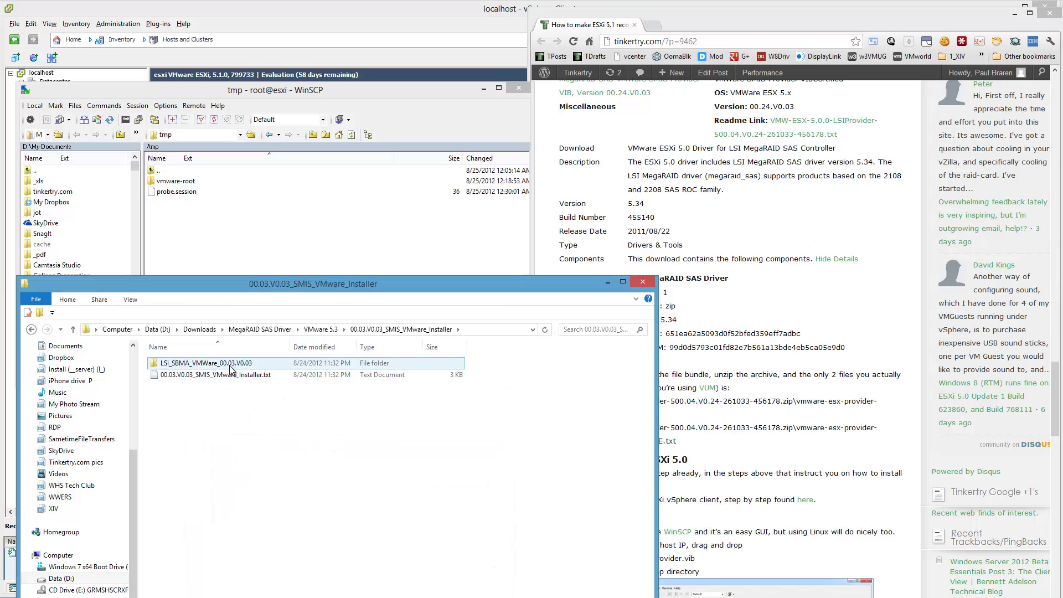
{"action": "double_click", "coordinate": [229, 364]}
{"action": "double_click", "coordinate": [229, 365]}
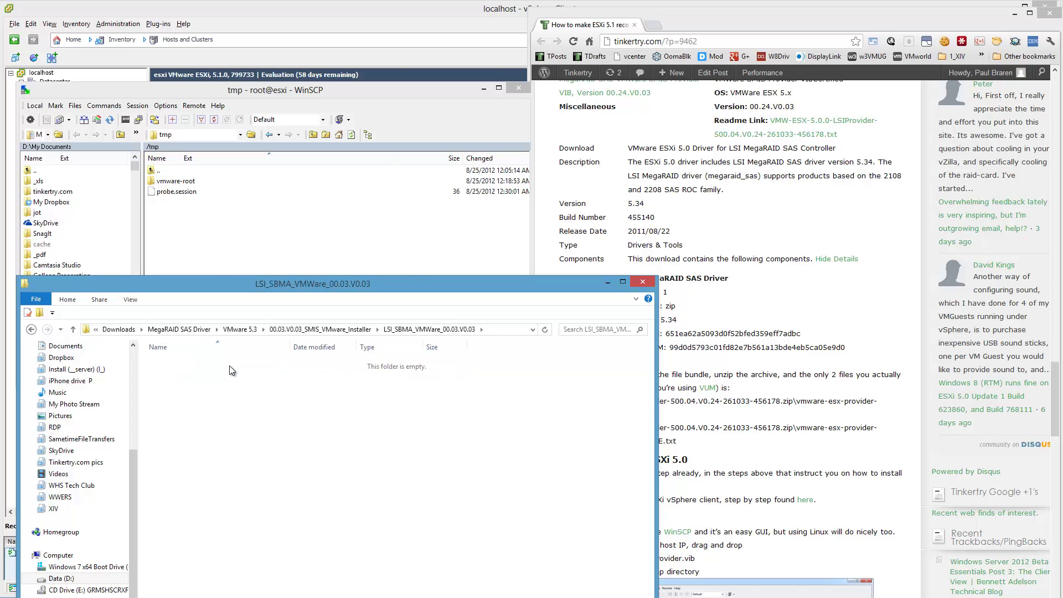
{"action": "double_click", "coordinate": [230, 365]}
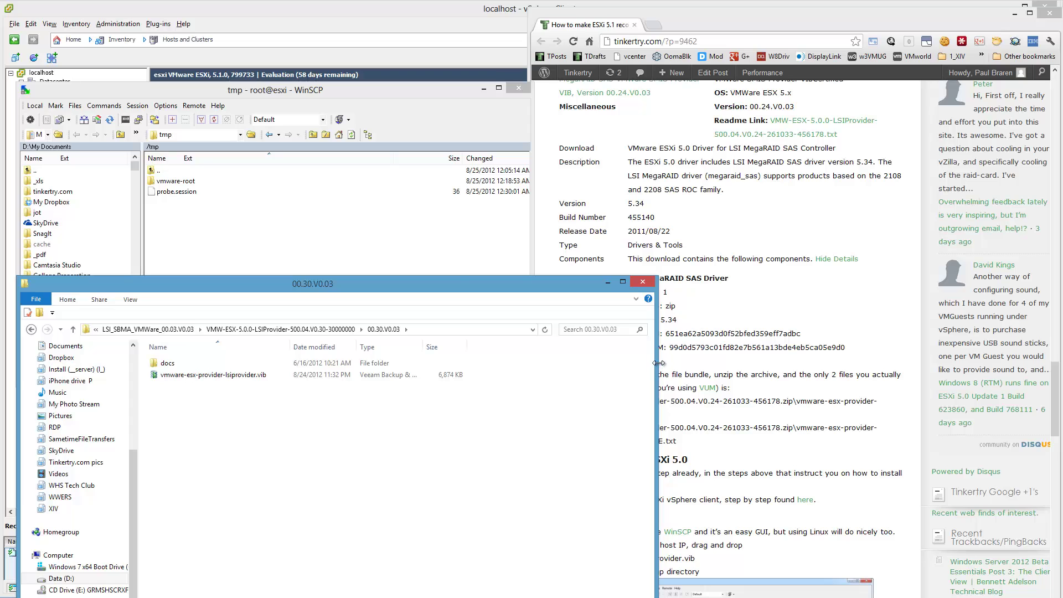
- Check the docs subfolder, then return to 00.30.V0.03 and select vmware-esx-provider-lsiprovider.vib
{"action": "left_click_drag", "start_coordinate": [655, 367], "coordinate": [508, 378]}
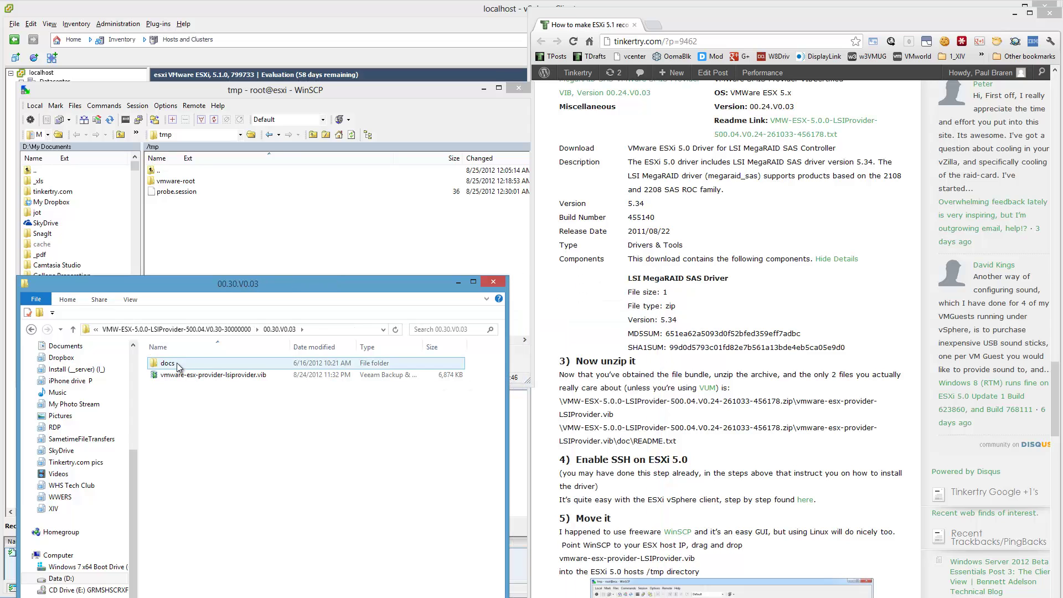
{"action": "double_click", "coordinate": [194, 363]}
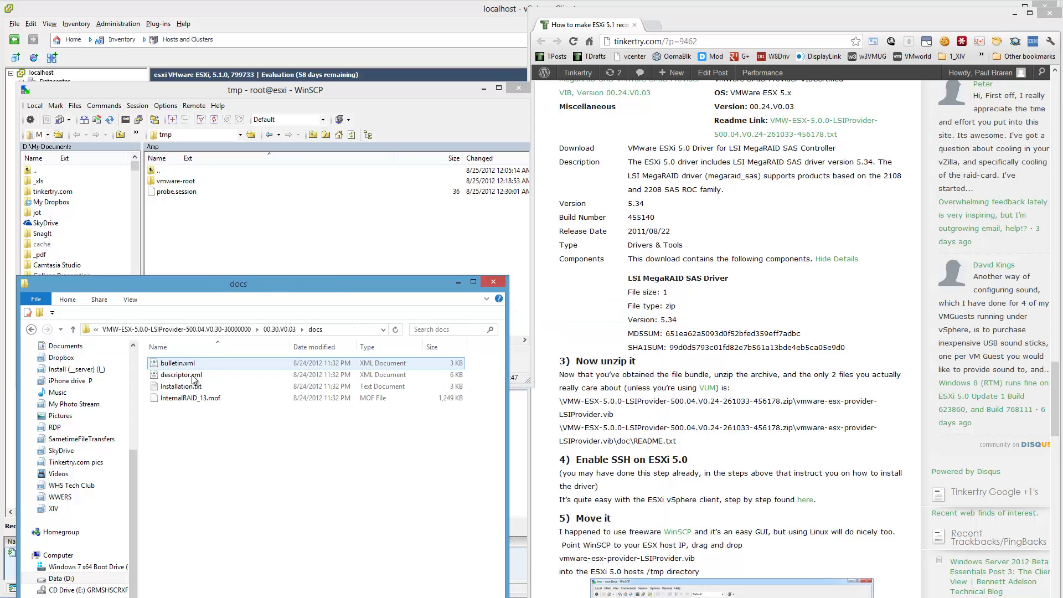
{"action": "left_click", "coordinate": [280, 329]}
{"action": "left_click", "coordinate": [229, 378]}
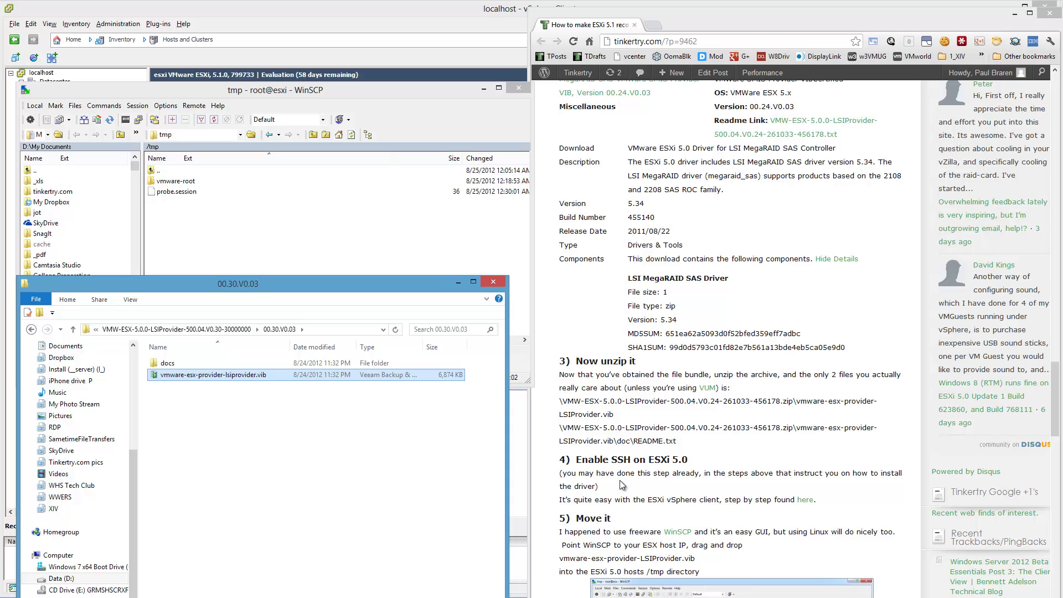
- Copy vmware-esx-provider-lsiprovider.vib into the host's /tmp via WinSCP, following the article's screenshot
{"action": "left_click", "coordinate": [602, 504]}
{"action": "scroll", "coordinate": [604, 504], "scroll_direction": "down", "scroll_amount": 3}
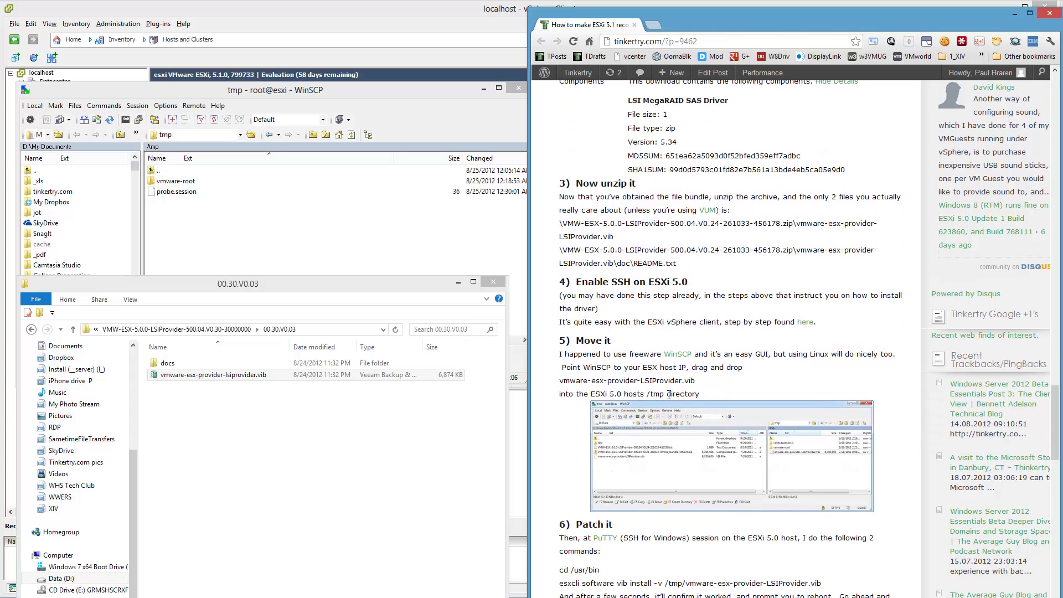
{"action": "left_click", "coordinate": [764, 437]}
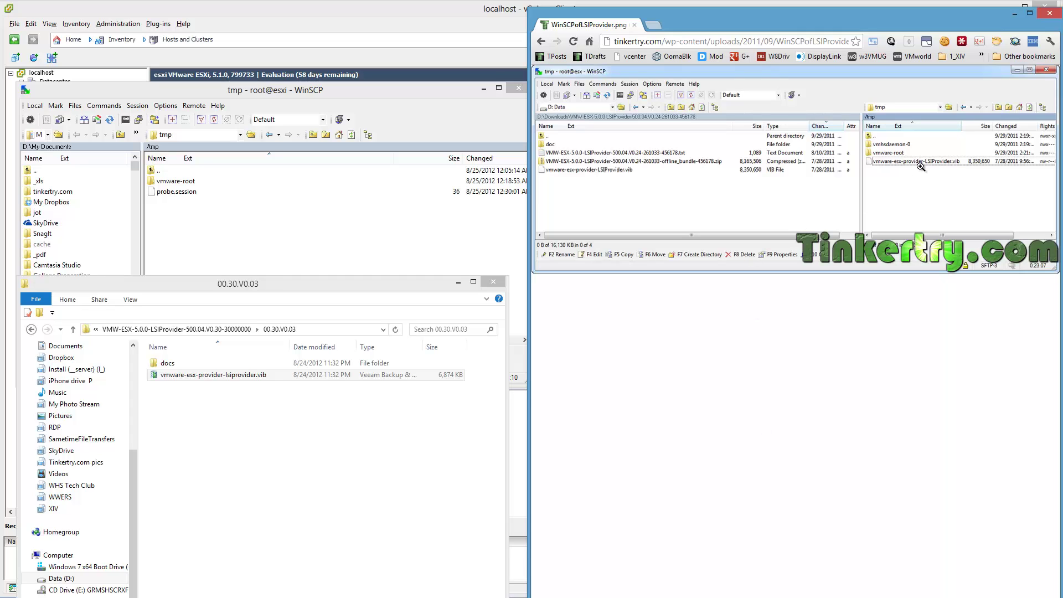
{"action": "left_click_drag", "start_coordinate": [213, 377], "coordinate": [221, 228]}
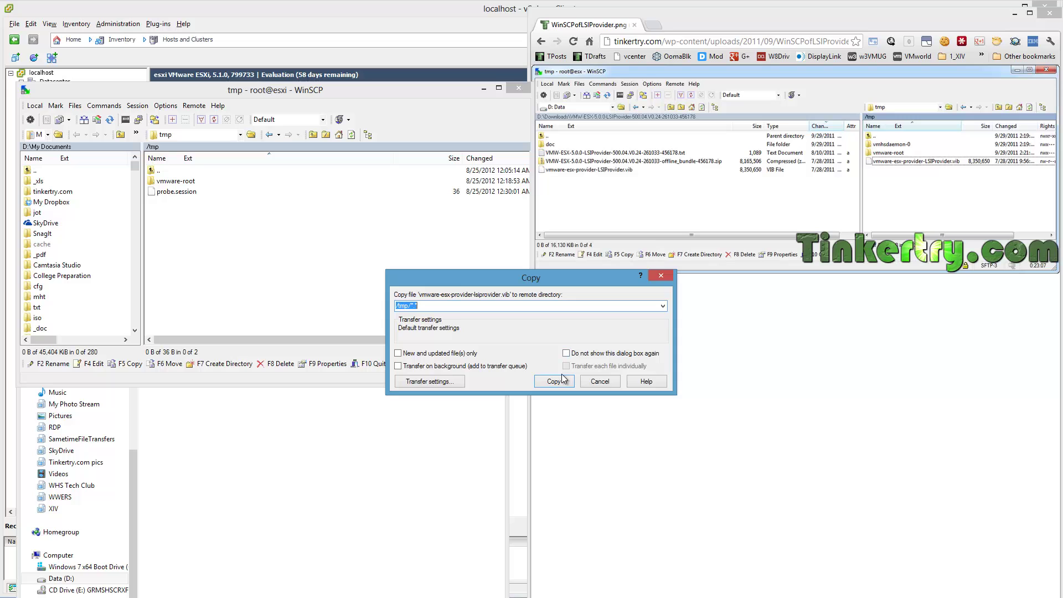
{"action": "left_click", "coordinate": [553, 381]}
- Return to the blog post and move the PuTTY Configuration window left
{"action": "left_click", "coordinate": [675, 376]}
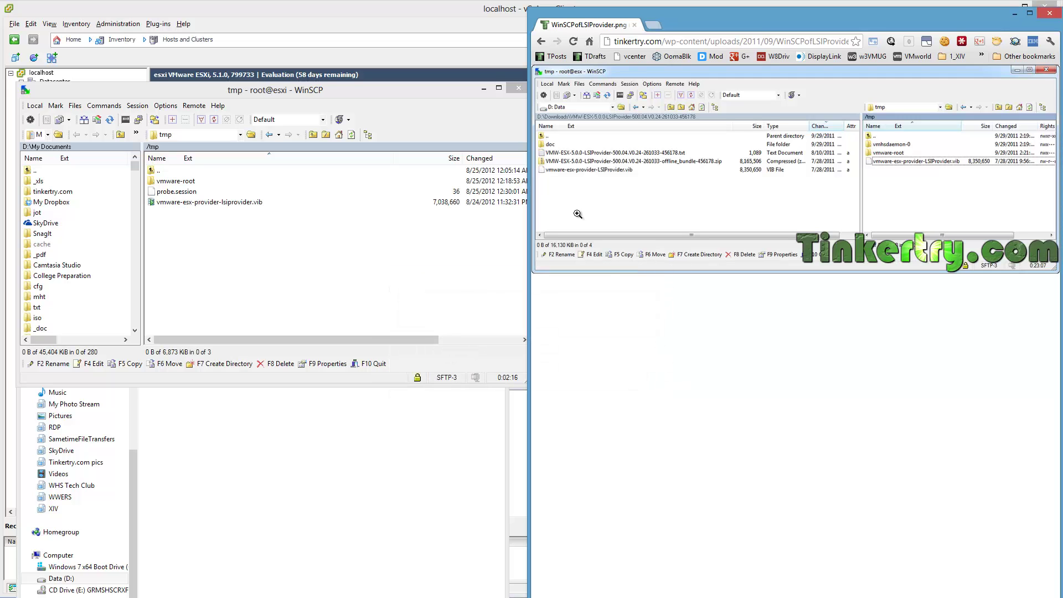
{"action": "left_click", "coordinate": [541, 41]}
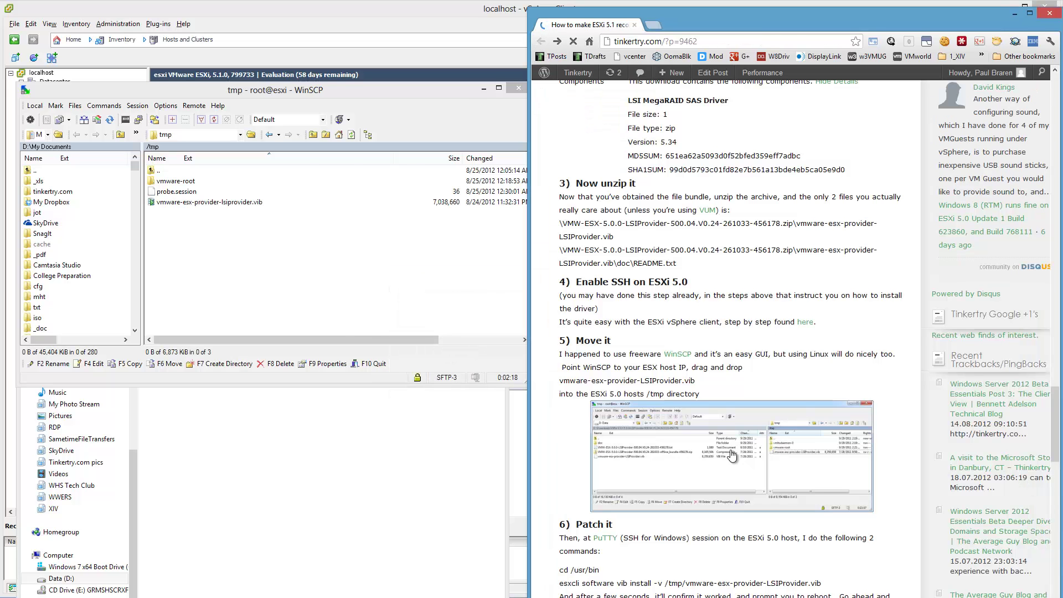
{"action": "scroll", "coordinate": [731, 454], "scroll_direction": "down", "scroll_amount": 5}
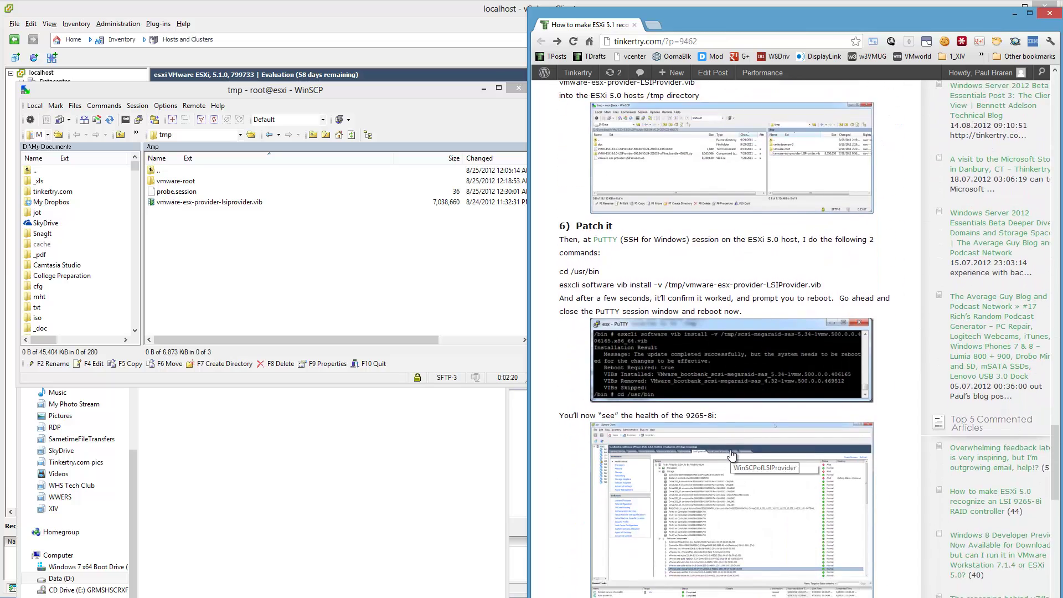
{"action": "scroll", "coordinate": [732, 454], "scroll_direction": "down", "scroll_amount": 1}
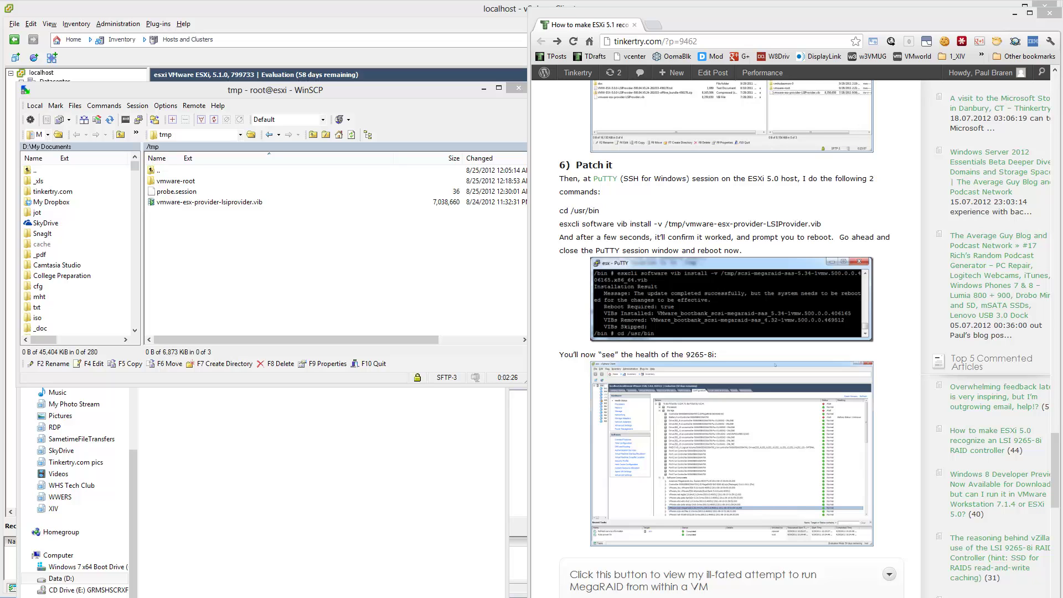
{"action": "left_click_drag", "start_coordinate": [1051, 270], "coordinate": [229, 284]}
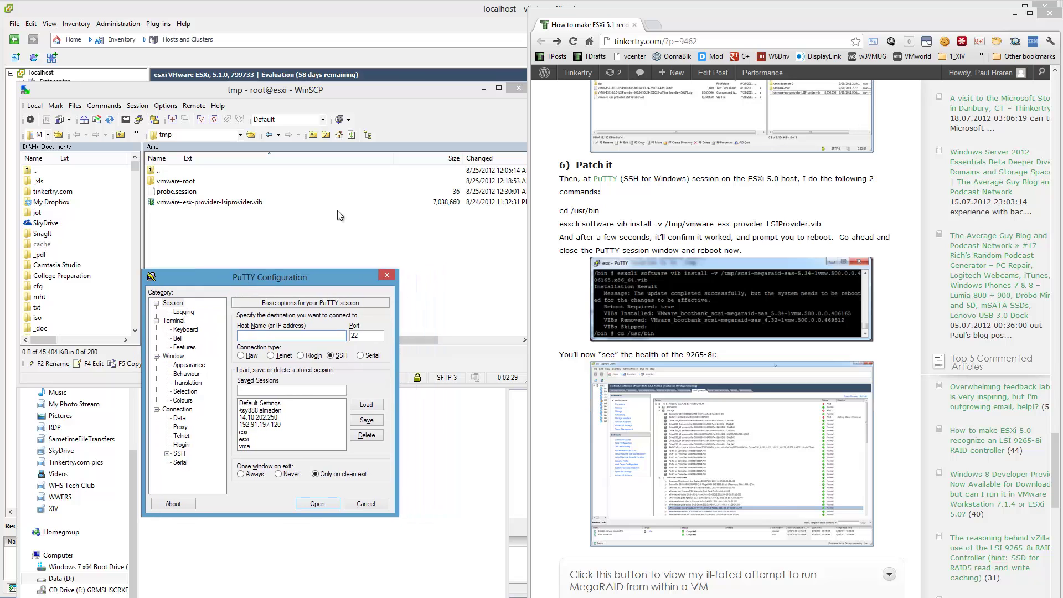
- Minimize WinSCP and File Explorer and reposition the PuTTY Configuration window
{"action": "left_click", "coordinate": [441, 94]}
{"action": "left_click", "coordinate": [483, 91]}
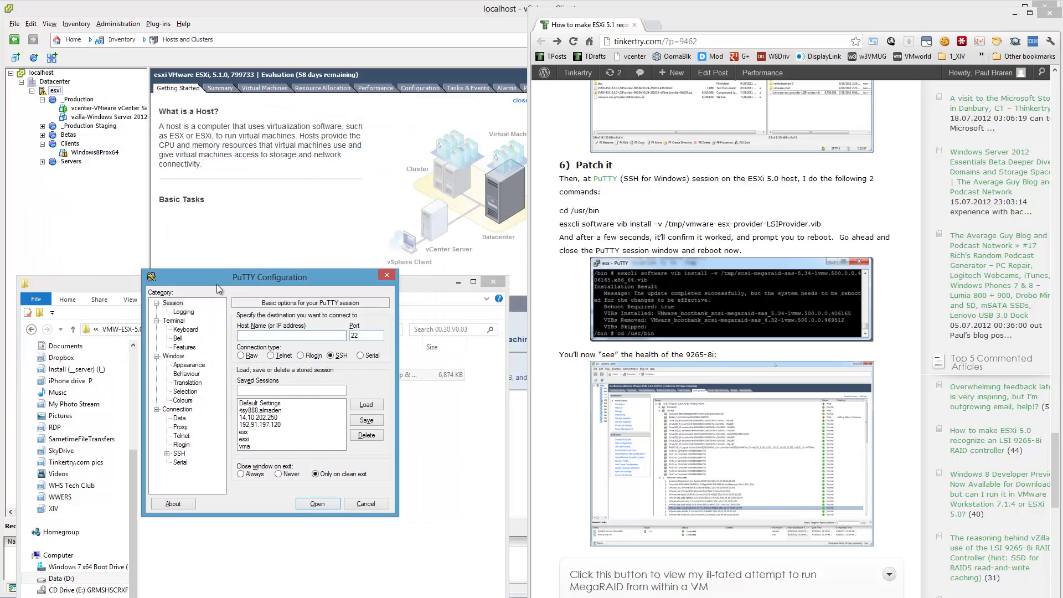
{"action": "left_click", "coordinate": [459, 282]}
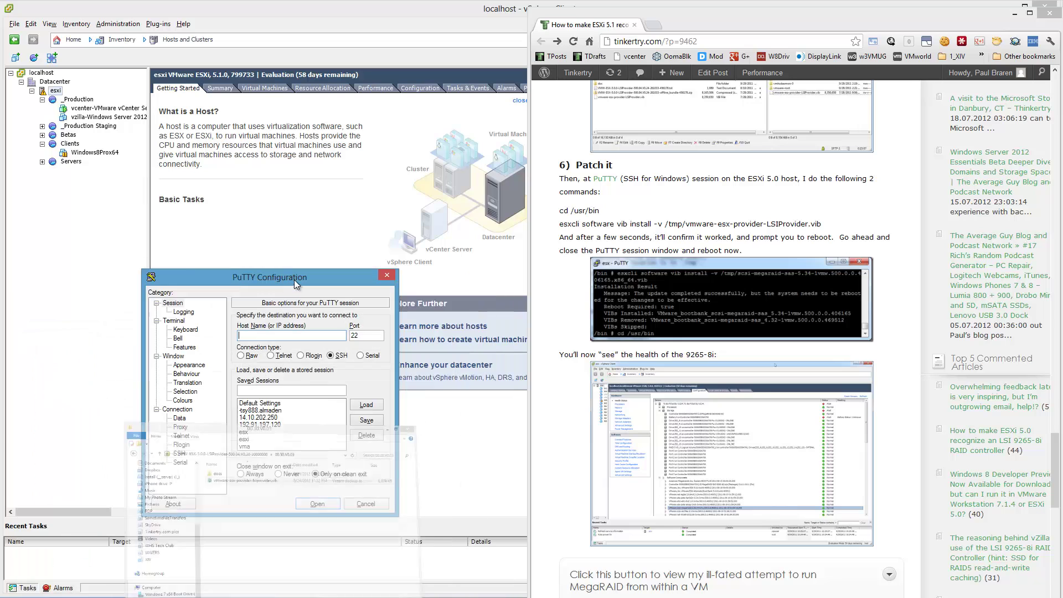
{"action": "left_click_drag", "start_coordinate": [295, 280], "coordinate": [259, 160]}
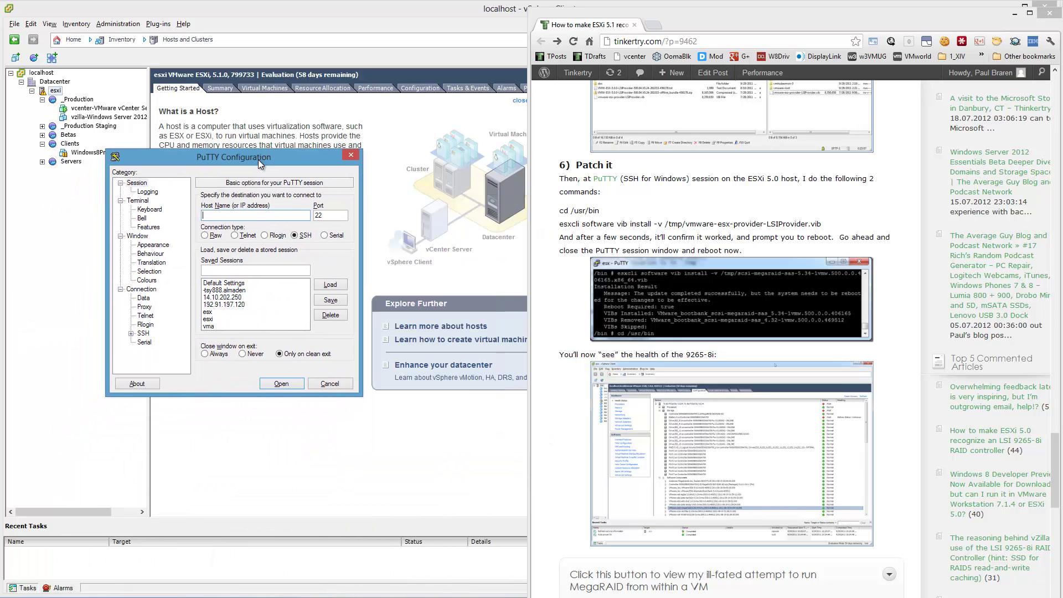
- Connect to the host using the saved esxi session
{"action": "left_click", "coordinate": [227, 319]}
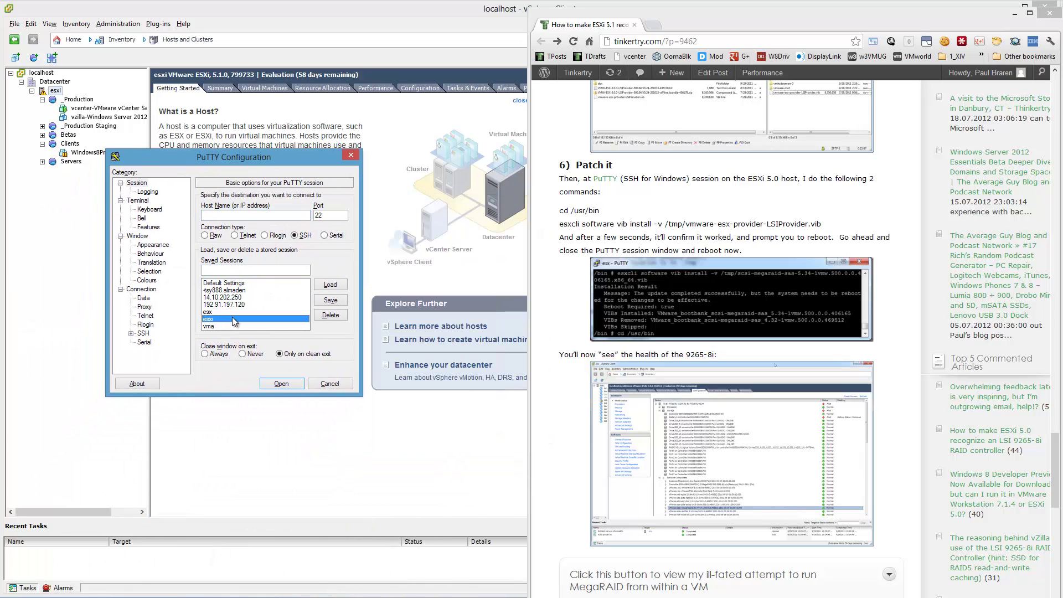
{"action": "double_click", "coordinate": [233, 317]}
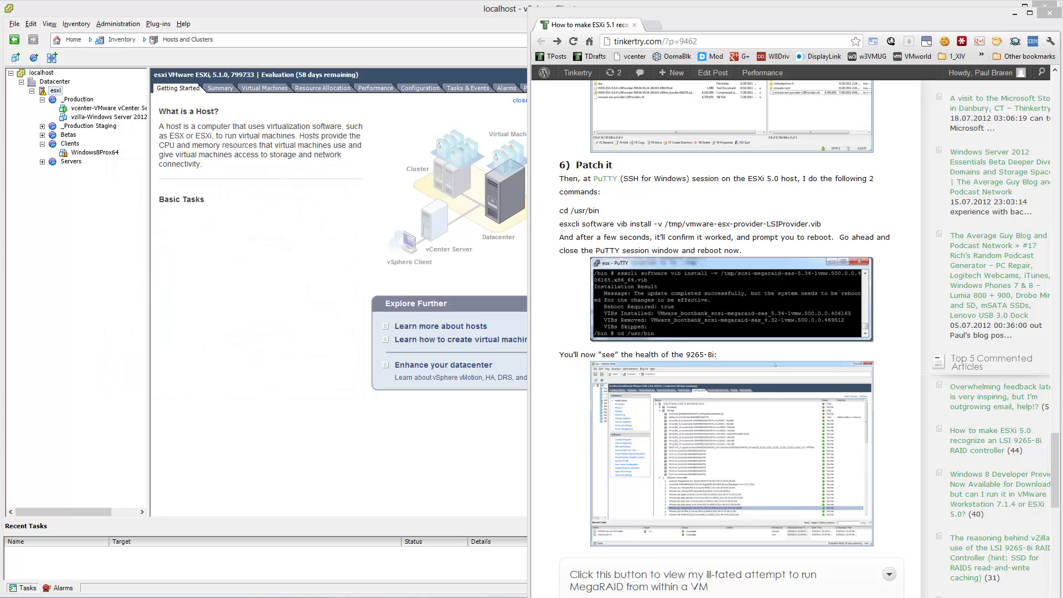
{"action": "left_click_drag", "start_coordinate": [656, 267], "coordinate": [440, 104]}
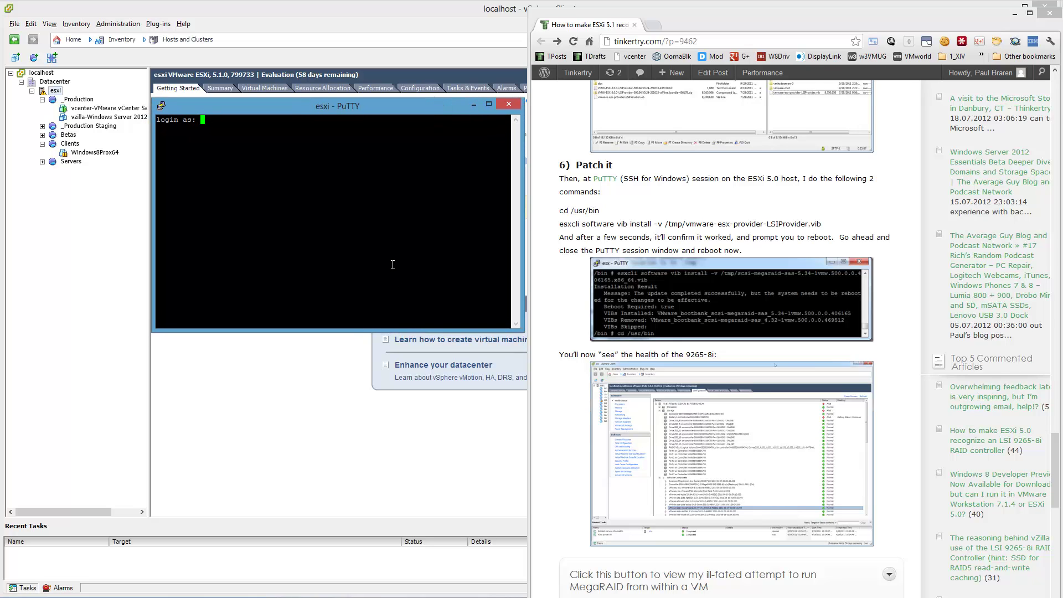
- Log in as root and change to /usr/bin
{"action": "type", "text": "root"}
{"action": "key", "text": "Return"}
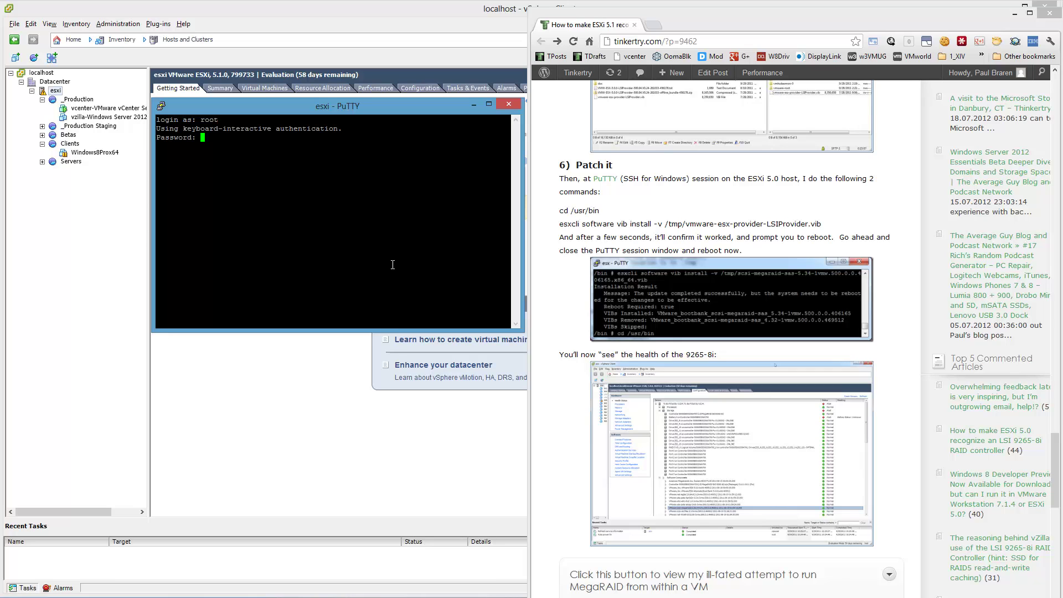
{"action": "key", "text": "Return"}
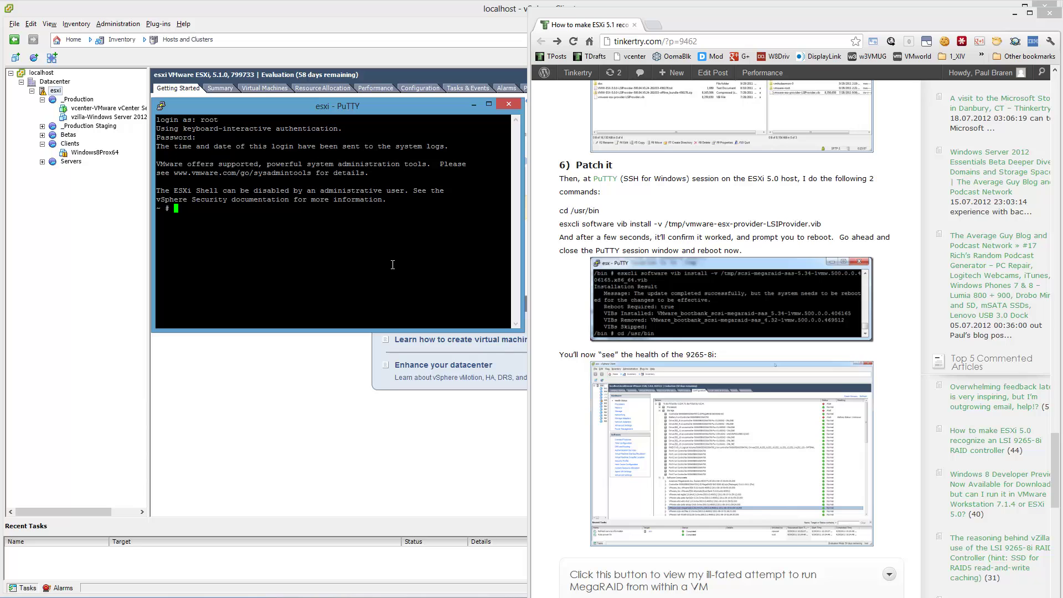
{"action": "type", "text": "cd /usr/bin"}
{"action": "key", "text": "Return"}
- Run esxcli software vib install -v /tmp/vmware-esx-provider-lsiprovider.vib
{"action": "type", "text": "esxcli software vib install"}
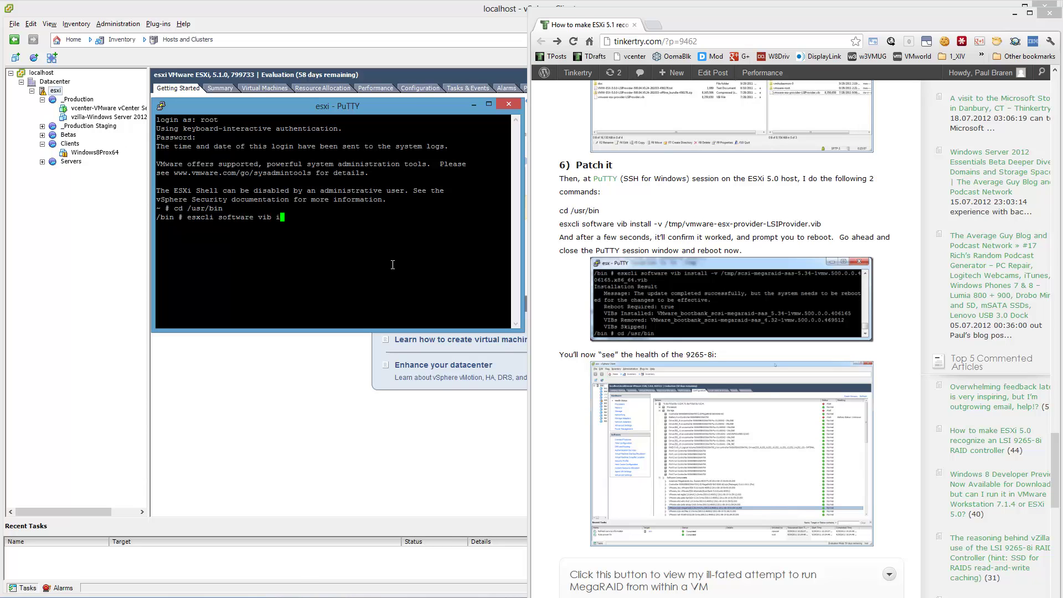
{"action": "type", "text": "v /tmp/vm"}
{"action": "type", "text": "ware-"}
{"action": "type", "text": "es"}
{"action": "key", "text": "Tab"}
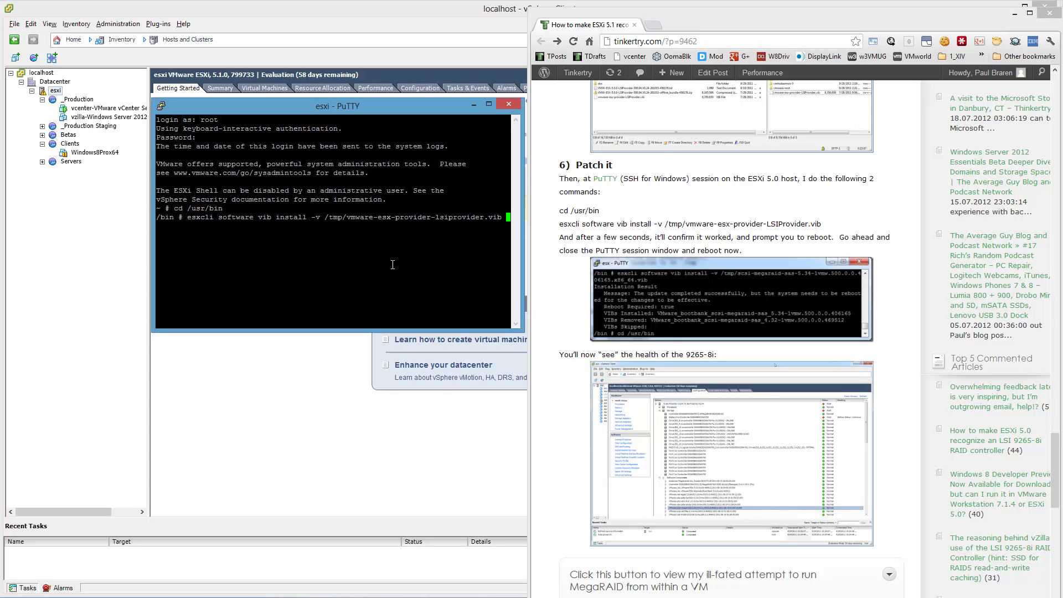
{"action": "key", "text": "Return"}
{"action": "left_click", "coordinate": [666, 477]}
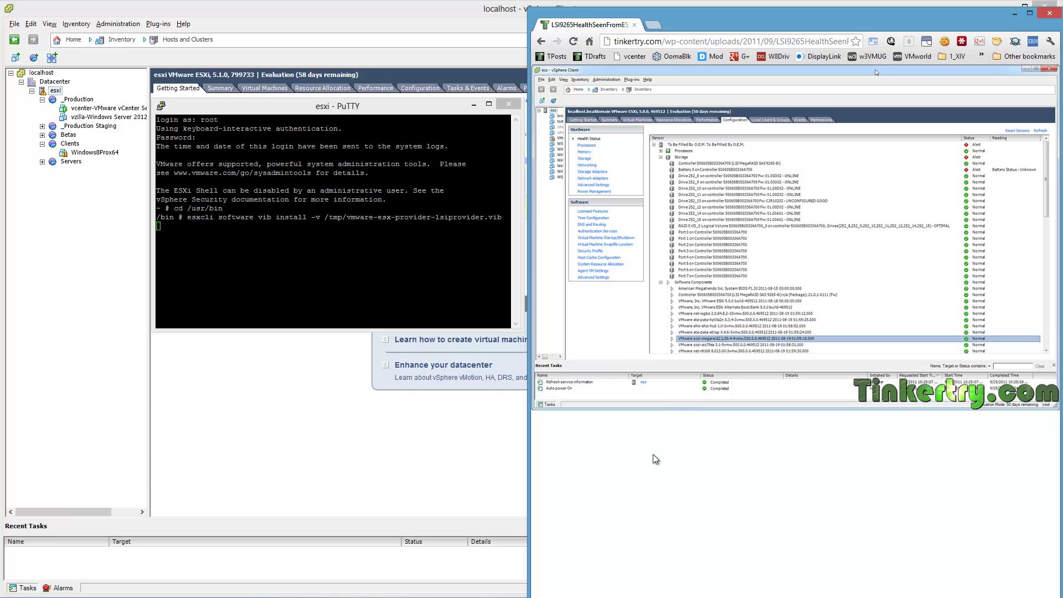
- Go back from the vSphere health screenshot to the blog post's '6) Patch it' section
{"action": "left_click", "coordinate": [541, 42]}
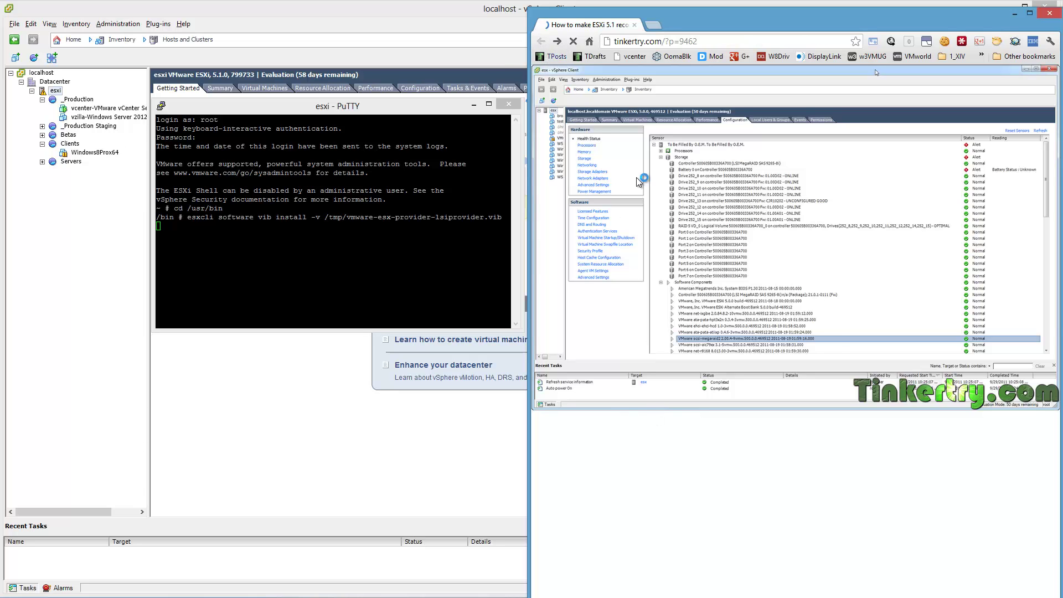
{"action": "scroll", "coordinate": [821, 417], "scroll_direction": "down", "scroll_amount": 1}
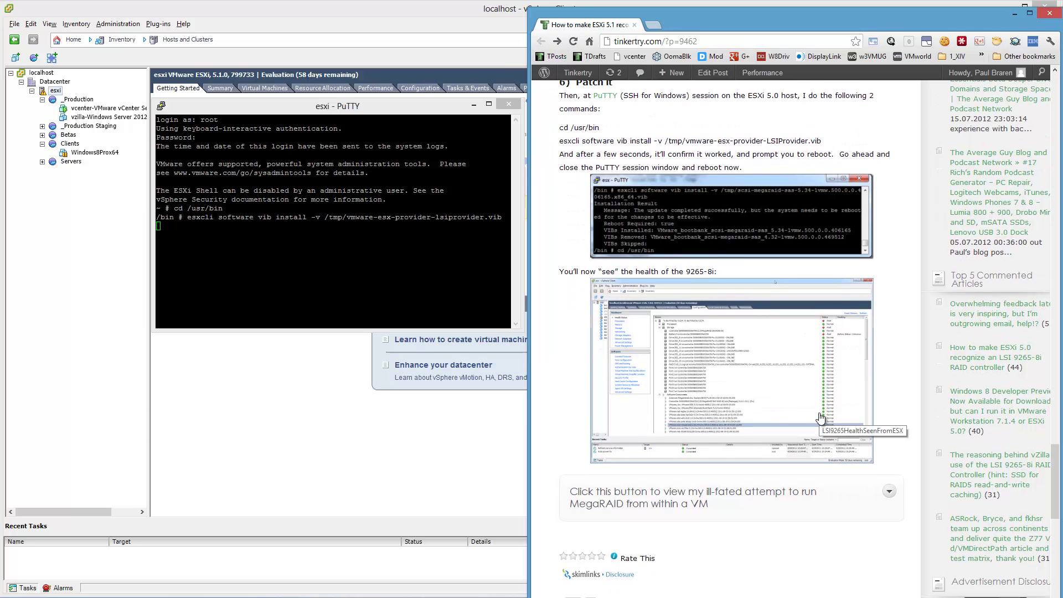
{"action": "scroll", "coordinate": [820, 416], "scroll_direction": "up", "scroll_amount": 2}
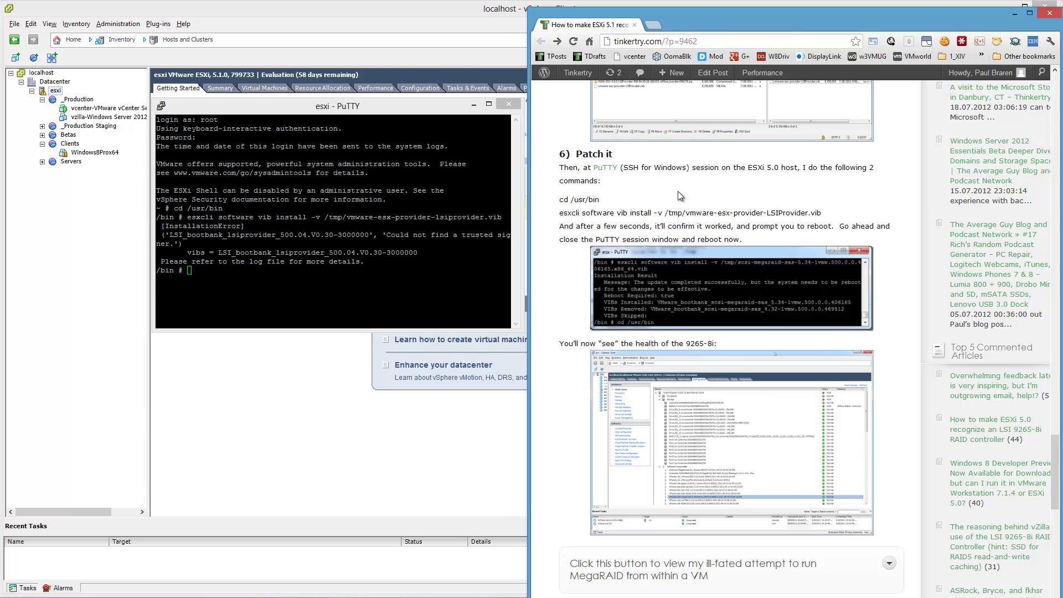
- Search Google for 'vib install trust esxi esxcli', then hide Chrome
{"action": "left_click", "coordinate": [654, 26]}
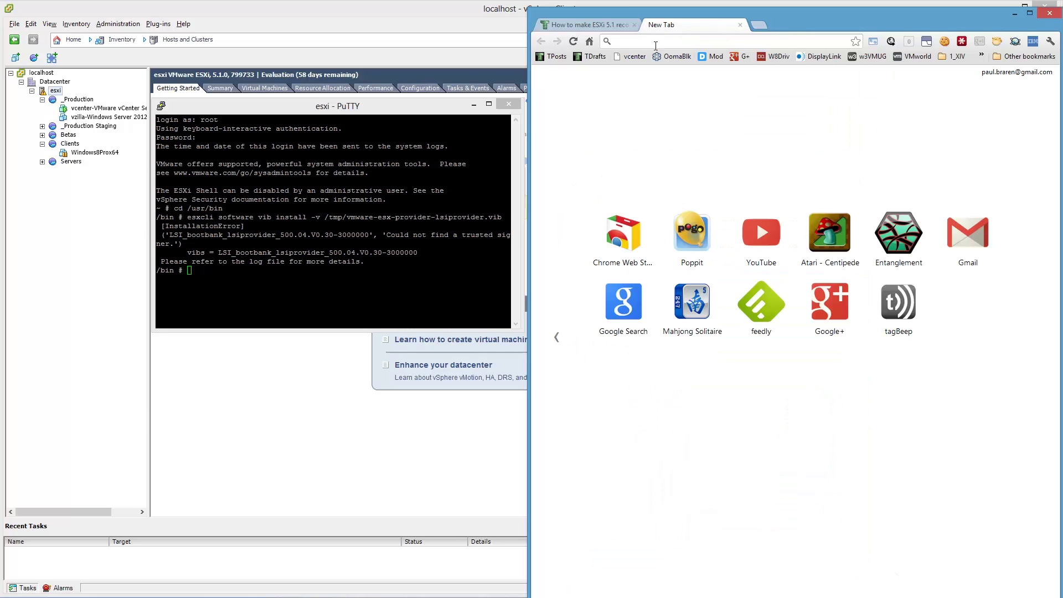
{"action": "type", "text": "vib ins"}
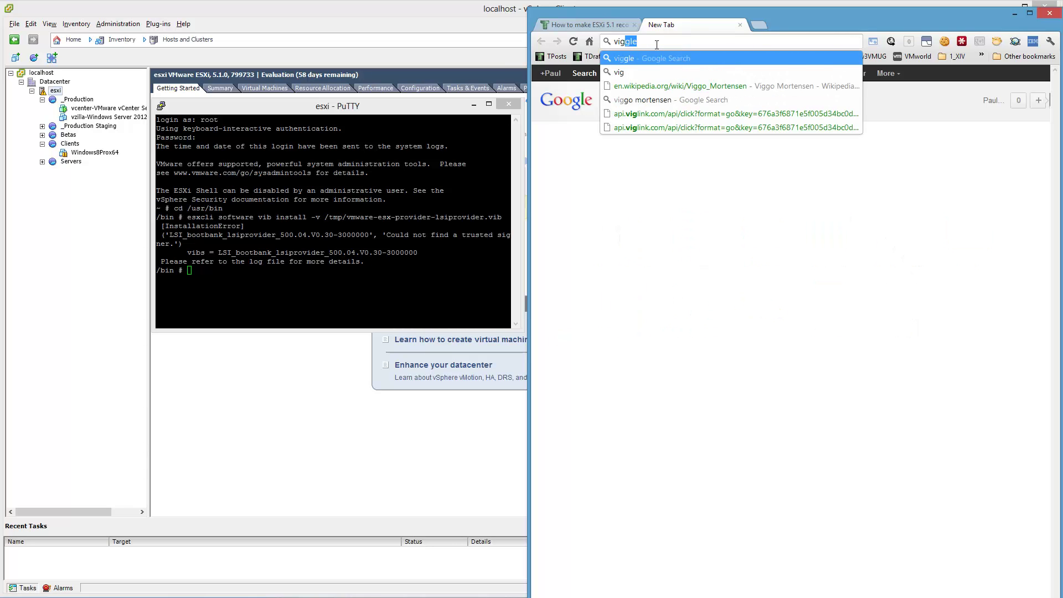
{"action": "type", "text": "tall t"}
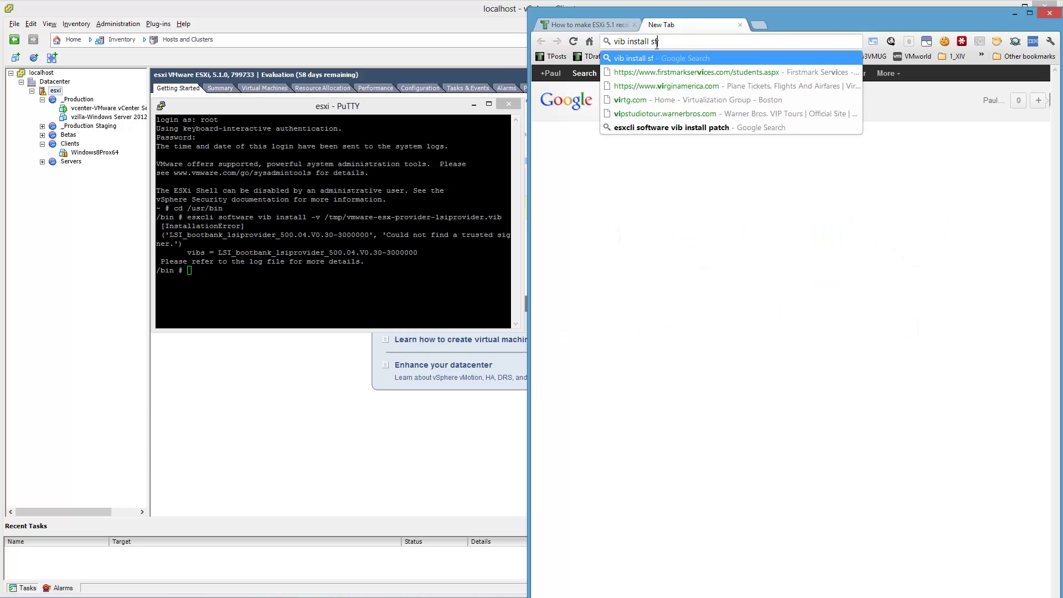
{"action": "type", "text": "rust esxi"}
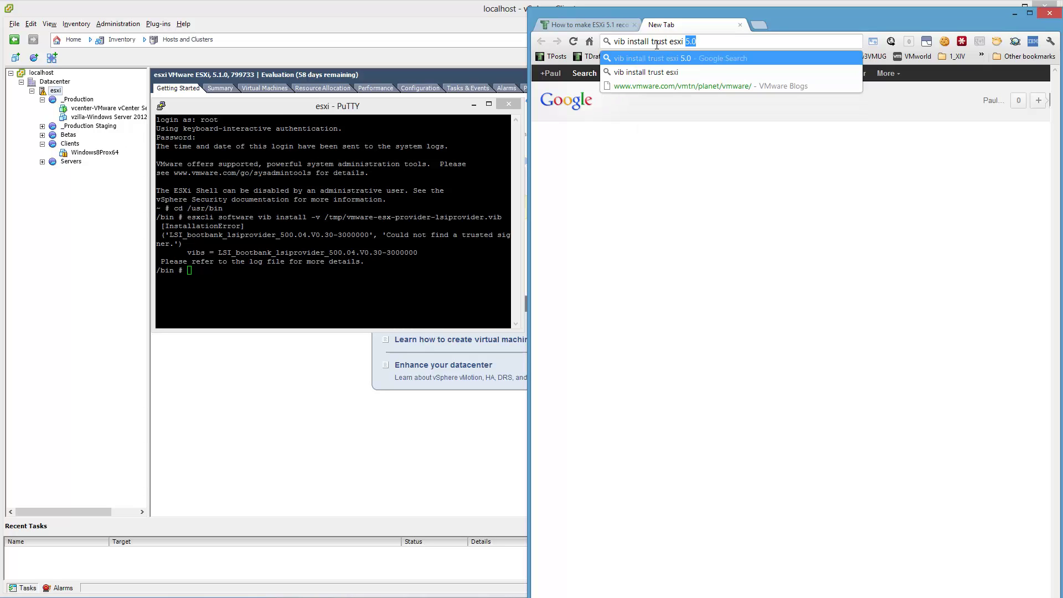
{"action": "type", "text": " esxcli"}
{"action": "key", "text": "Return"}
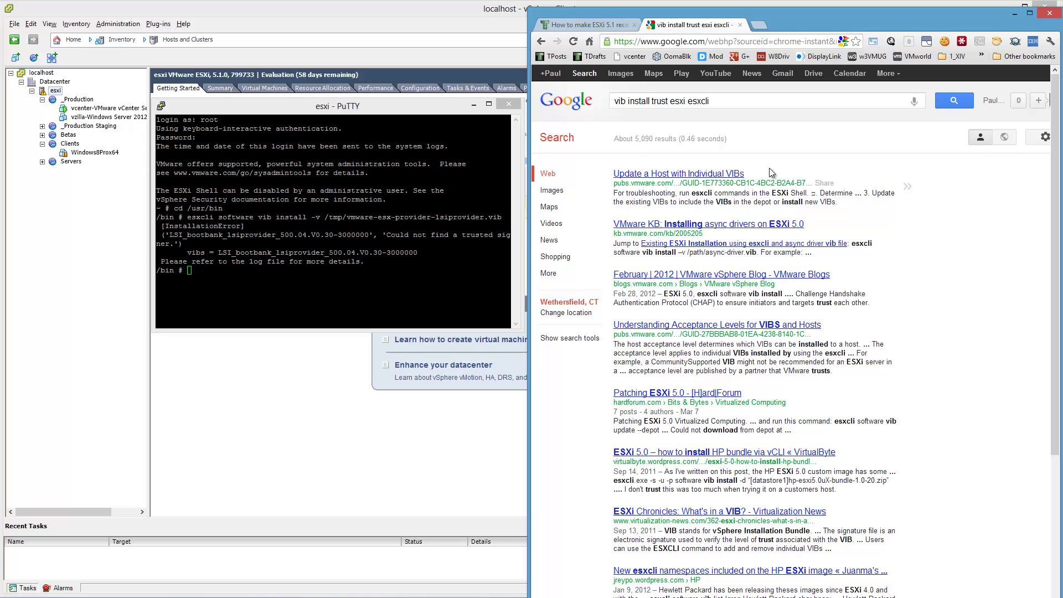
{"action": "left_click_drag", "start_coordinate": [832, 33], "coordinate": [1062, 34]}
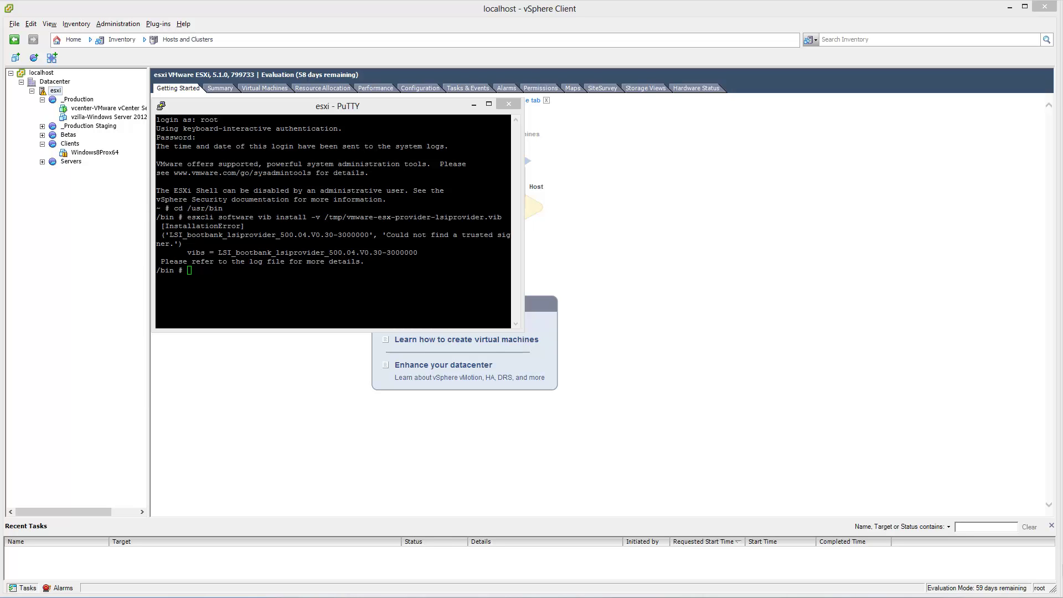
- Open docs\Installation.txt in Notepad, enlarged and moved beside the terminal
{"action": "key", "text": "alt+Tab"}
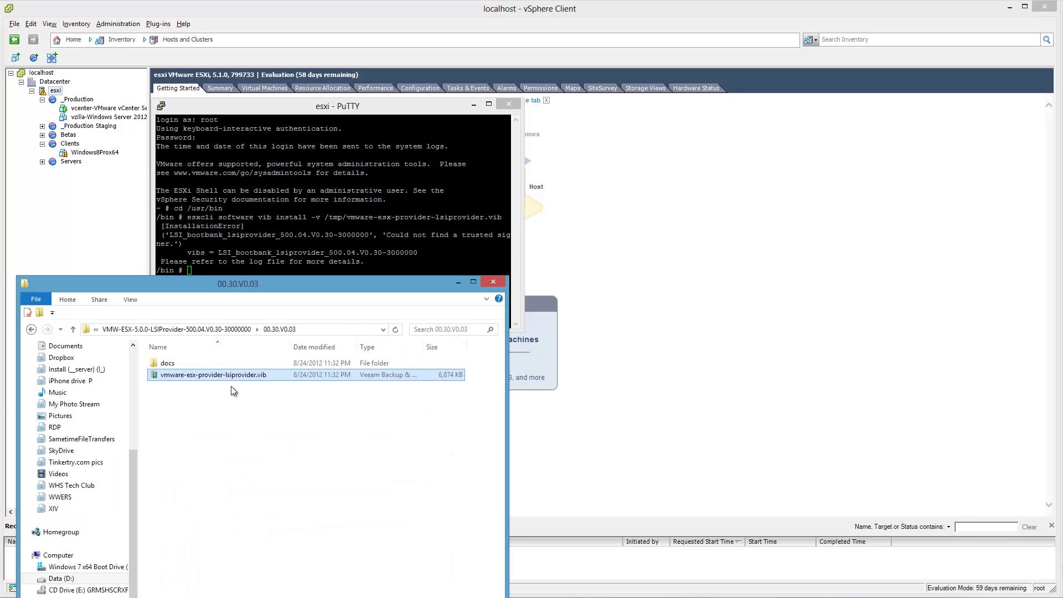
{"action": "double_click", "coordinate": [195, 365]}
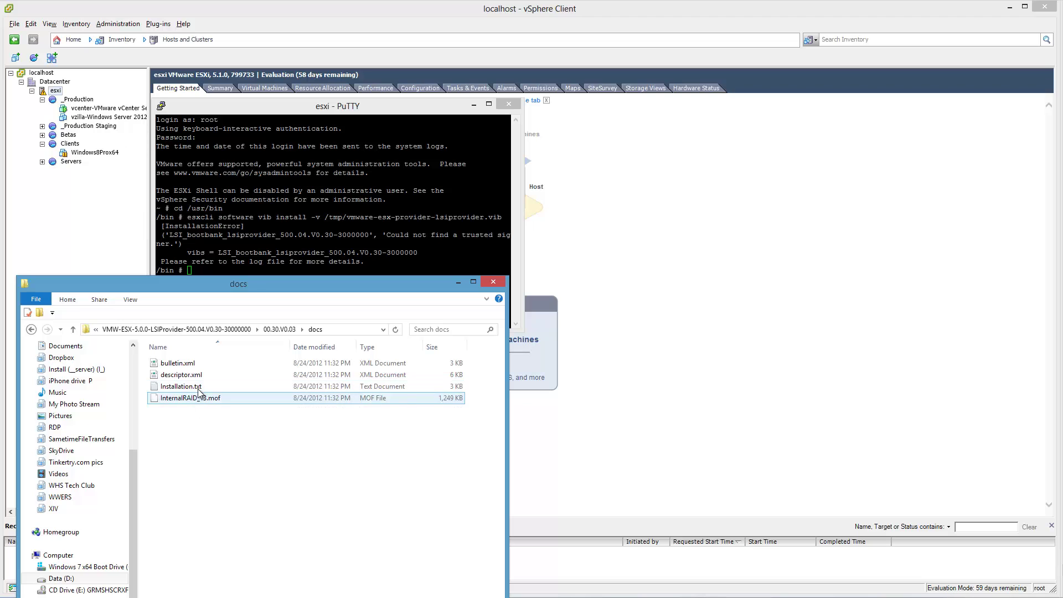
{"action": "double_click", "coordinate": [198, 389]}
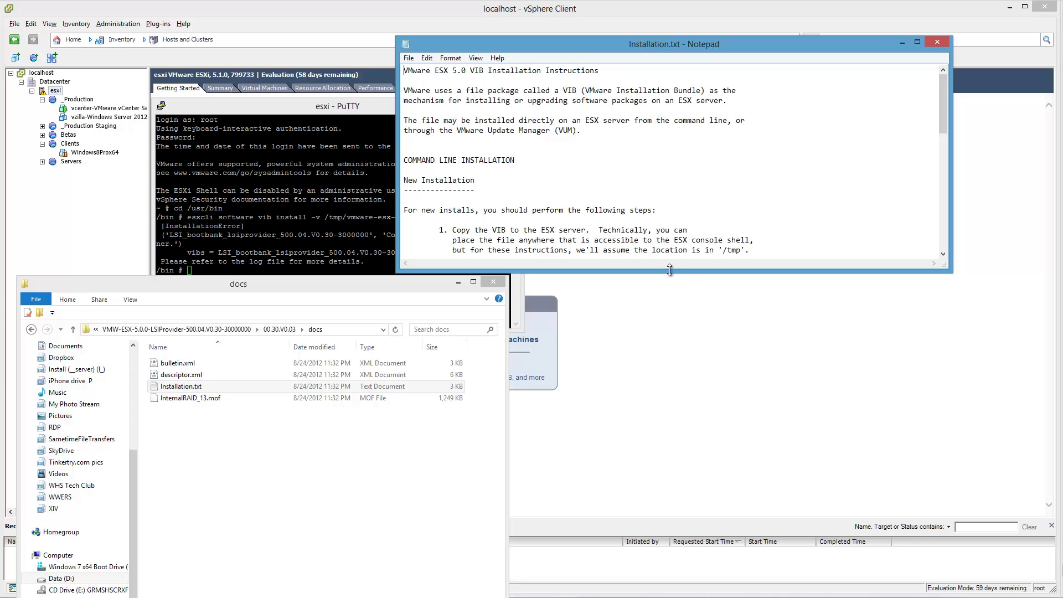
{"action": "left_click_drag", "start_coordinate": [670, 272], "coordinate": [702, 541]}
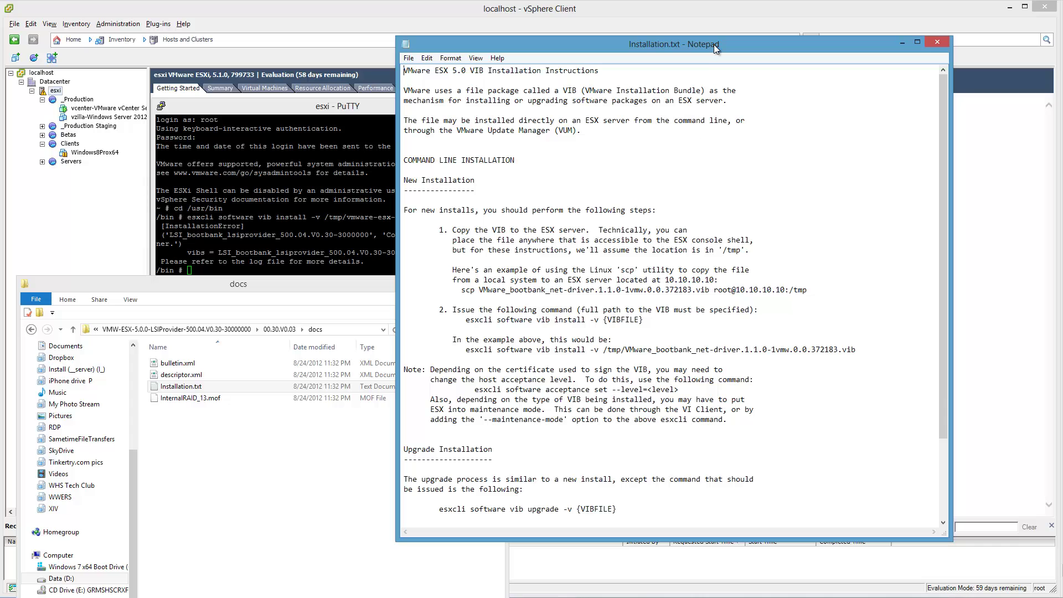
{"action": "left_click_drag", "start_coordinate": [713, 45], "coordinate": [775, 102]}
- Draft 'esxcli software acceptance set --level=' and check Installation.txt for the level syntax
{"action": "left_click", "coordinate": [324, 152]}
{"action": "type", "text": "e"}
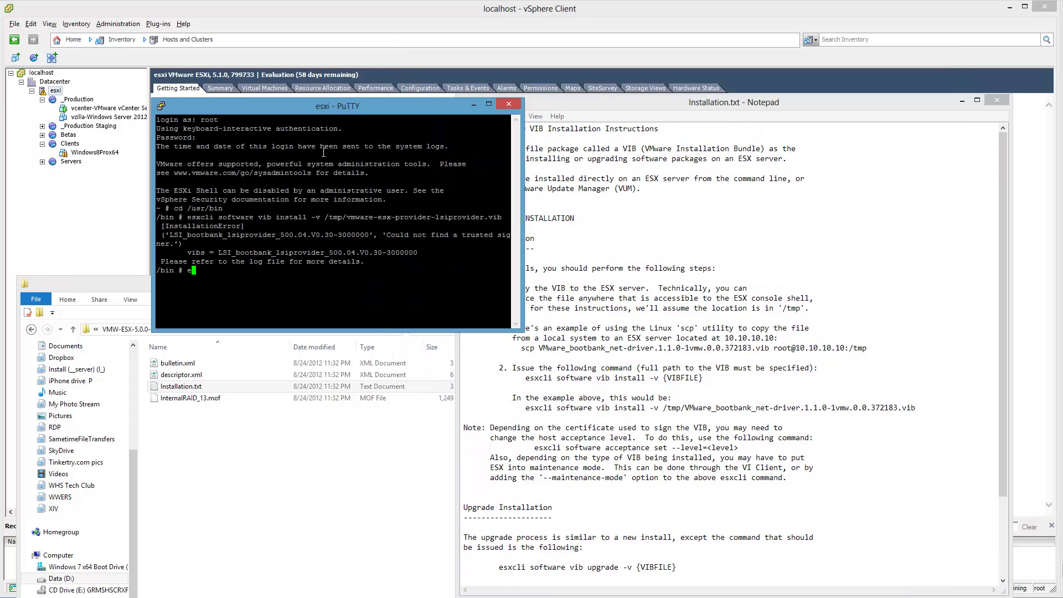
{"action": "type", "text": "sxcli software acceptance set --level="}
{"action": "left_click", "coordinate": [797, 330]}
{"action": "scroll", "coordinate": [798, 331], "scroll_direction": "down", "scroll_amount": 2}
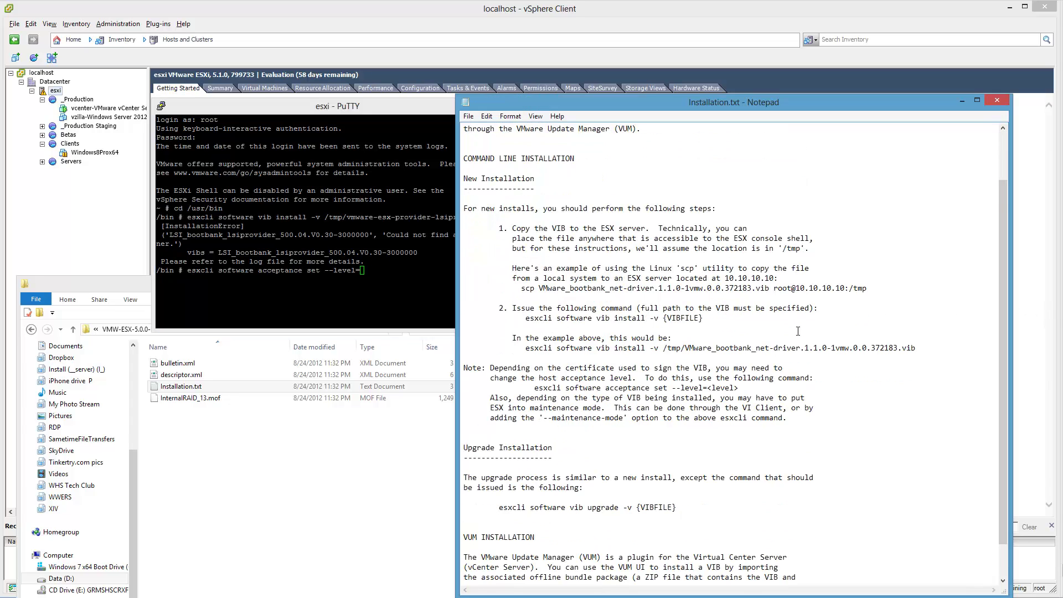
{"action": "scroll", "coordinate": [798, 331], "scroll_direction": "down", "scroll_amount": 1}
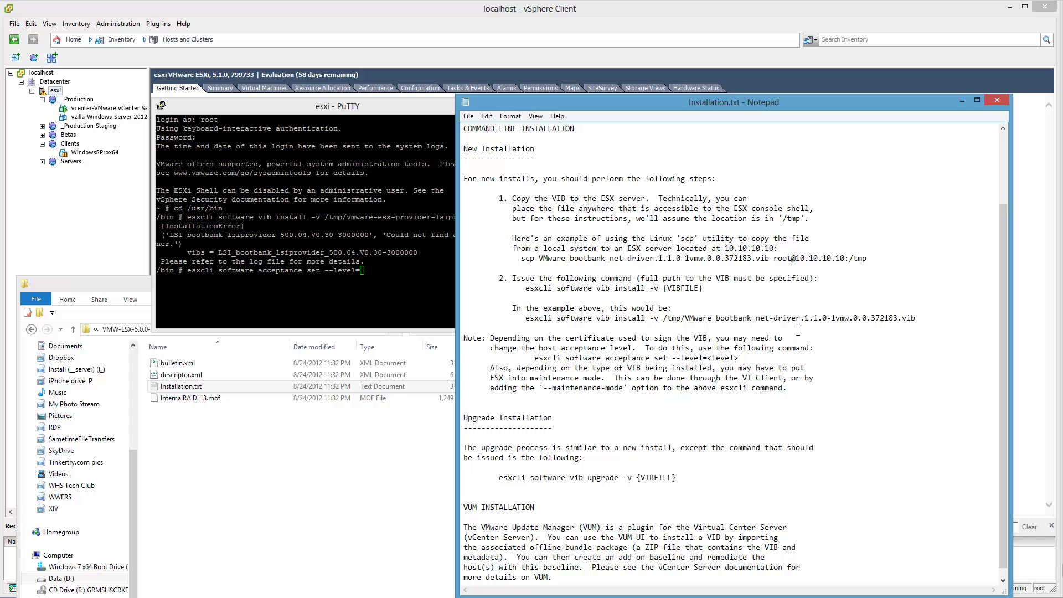
- Run 'esxcli software acceptance set /?' and then '--level' to show usage and allowed levels
{"action": "left_click", "coordinate": [433, 290]}
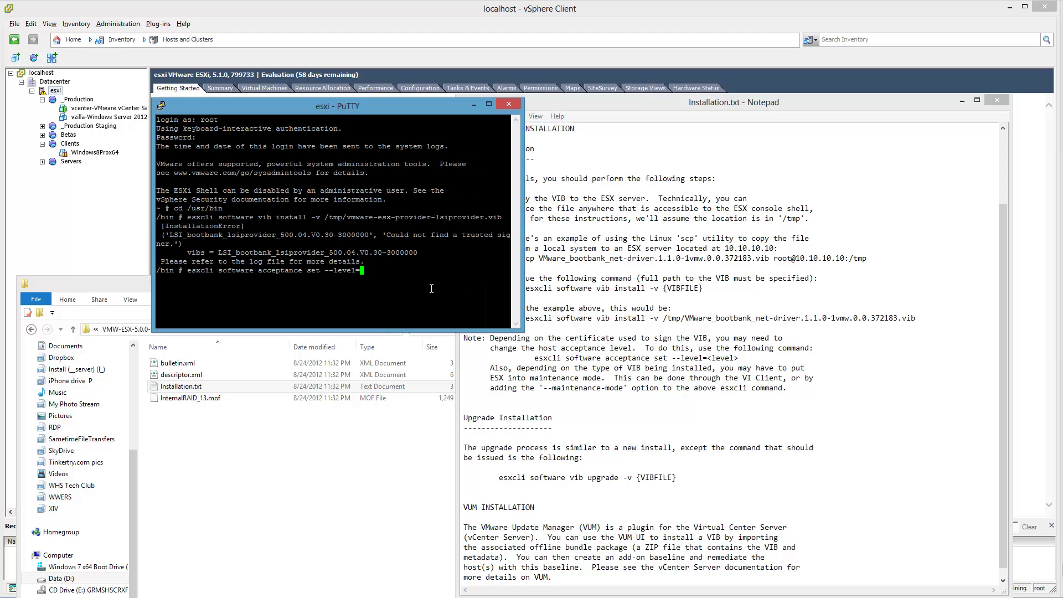
{"action": "key", "text": "BackSpace"}
{"action": "key", "text": "BackSpace"}
{"action": "key", "text": "BackSpace"}
{"action": "key", "text": "BackSpace"}
{"action": "key", "text": "BackSpace"}
{"action": "key", "text": "BackSpace"}
{"action": "key", "text": "BackSpace"}
{"action": "key", "text": "BackSpace"}
{"action": "type", "text": "/?"}
{"action": "key", "text": "Return"}
{"action": "key", "text": "Up"}
{"action": "key", "text": "BackSpace"}
{"action": "key", "text": "BackSpace"}
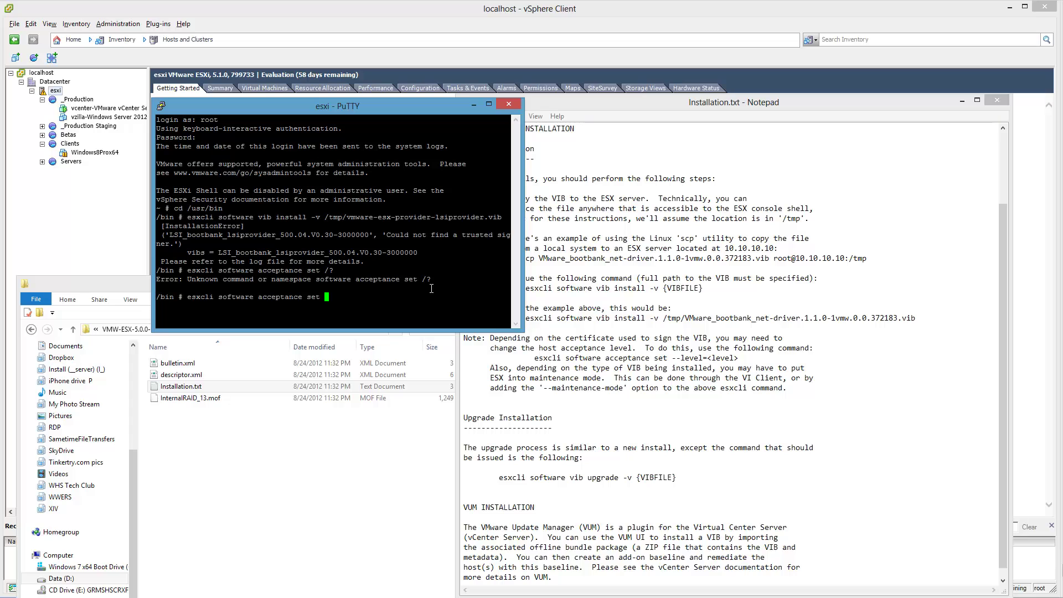
{"action": "type", "text": "--level"}
{"action": "key", "text": "Return"}
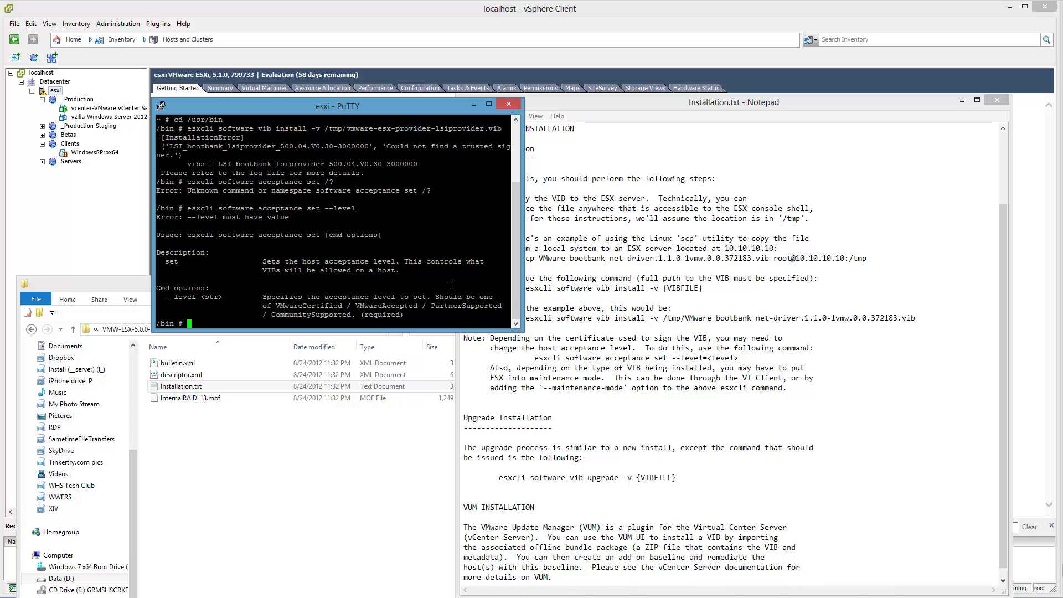
- Run 'esxcli software acceptance set --level=PartnerSupported', then rerun the LSI vib install command
{"action": "key", "text": "Up"}
{"action": "type", "text": "="}
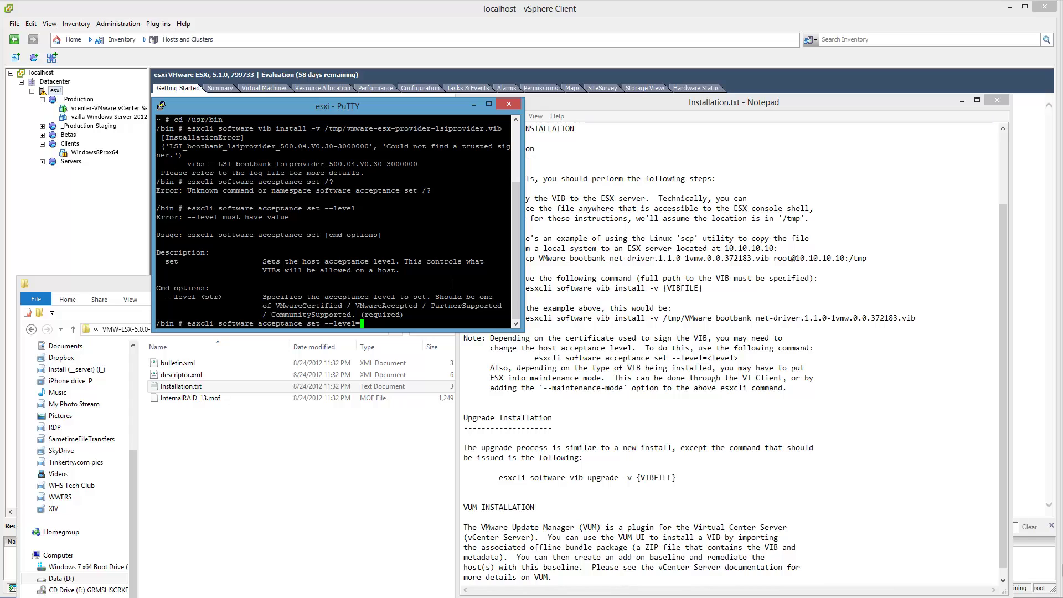
{"action": "type", "text": "PartnerSupported"}
{"action": "key", "text": "Return"}
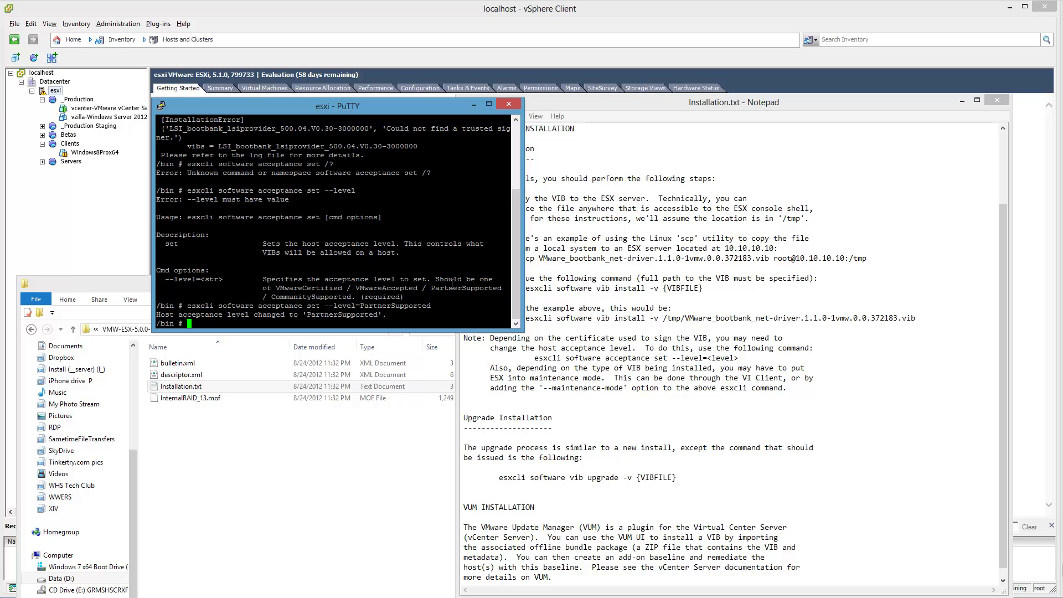
{"action": "key", "text": "Up"}
{"action": "key", "text": "Up"}
{"action": "key", "text": "Up"}
{"action": "key", "text": "Up"}
{"action": "key", "text": "Return"}
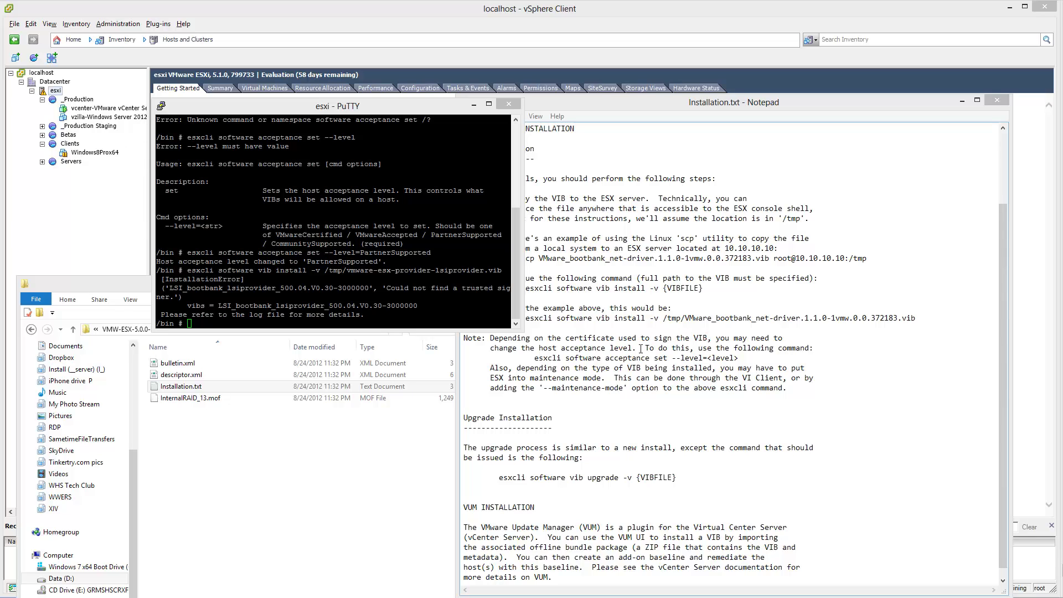
- Set the host acceptance level to CommunitySupported with the esxcli acceptance command
{"action": "left_click", "coordinate": [412, 270]}
{"action": "key", "text": "Up"}
{"action": "key", "text": "Up"}
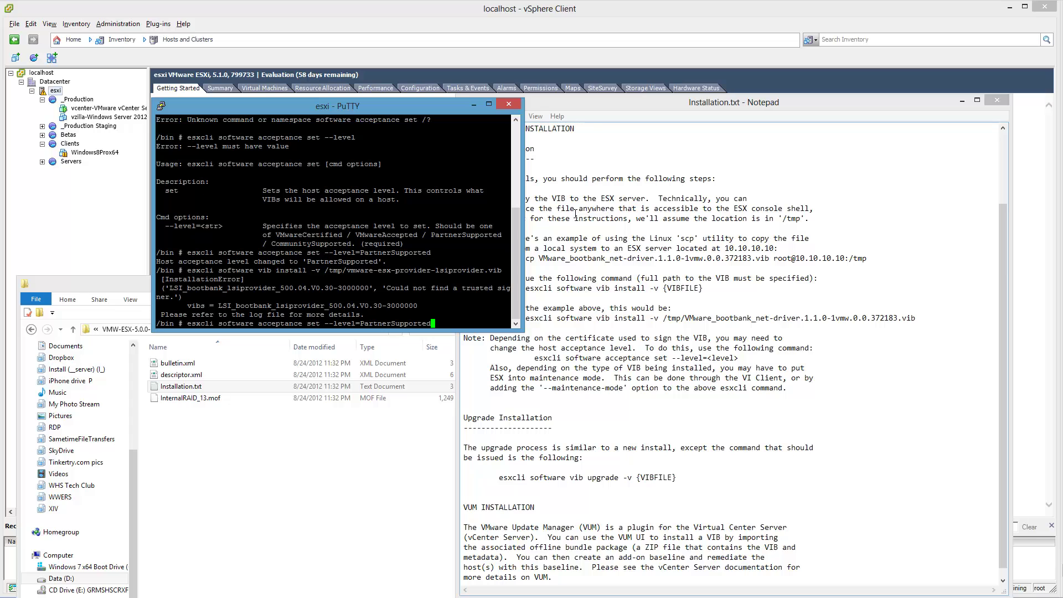
{"action": "key", "text": "BackSpace"}
{"action": "key", "text": "BackSpace"}
{"action": "key", "text": "BackSpace"}
{"action": "key", "text": "BackSpace"}
{"action": "key", "text": "BackSpace"}
{"action": "key", "text": "BackSpace"}
{"action": "key", "text": "BackSpace"}
{"action": "key", "text": "BackSpace"}
{"action": "key", "text": "BackSpace"}
{"action": "key", "text": "BackSpace"}
{"action": "key", "text": "BackSpace"}
{"action": "key", "text": "BackSpace"}
{"action": "key", "text": "BackSpace"}
{"action": "key", "text": "BackSpace"}
{"action": "key", "text": "BackSpace"}
{"action": "key", "text": "BackSpace"}
{"action": "type", "text": "CommunitySupported"}
{"action": "key", "text": "Return"}
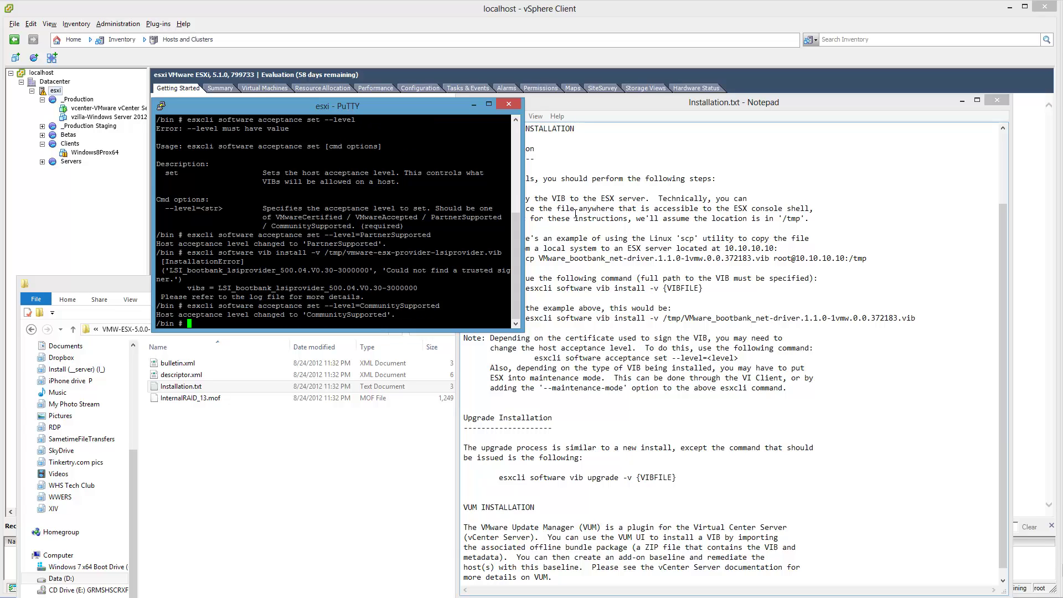
- Rerun the LSI provider vib install, which fails with 'Could not find a trusted signer'
{"action": "key", "text": "Up"}
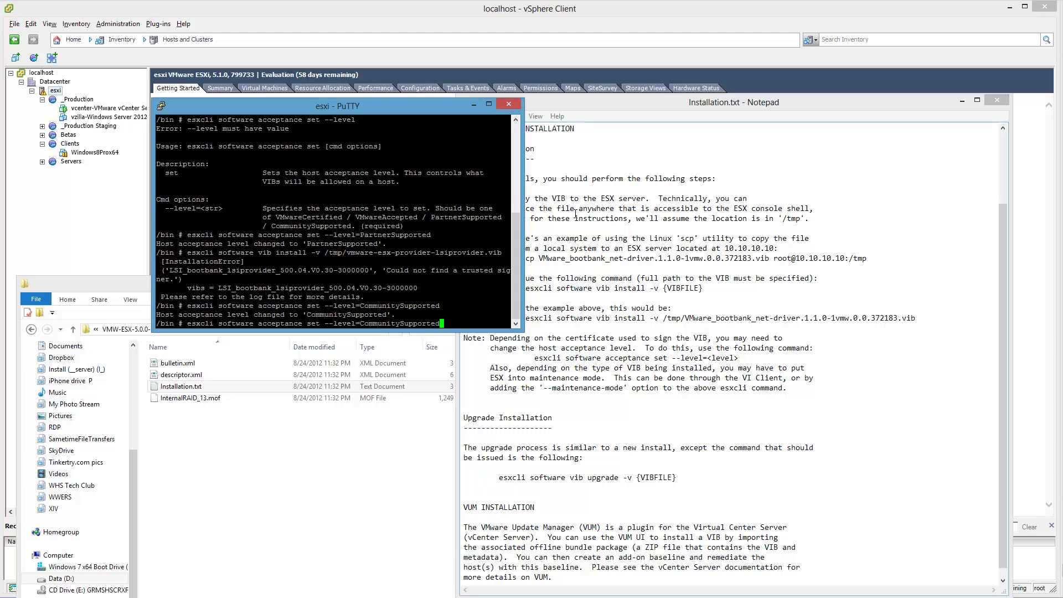
{"action": "key", "text": "Up"}
{"action": "key", "text": "Return"}
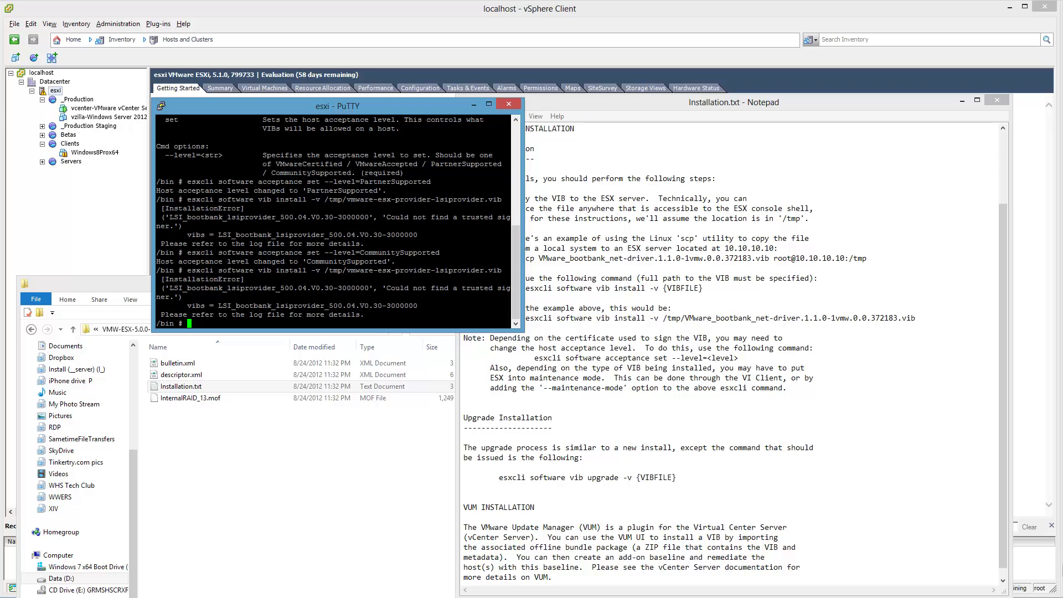
- Refresh the host's /tmp listing in WinSCP to confirm the provider vib is there
{"action": "left_click", "coordinate": [369, 597]}
{"action": "key", "text": "alt+Tab"}
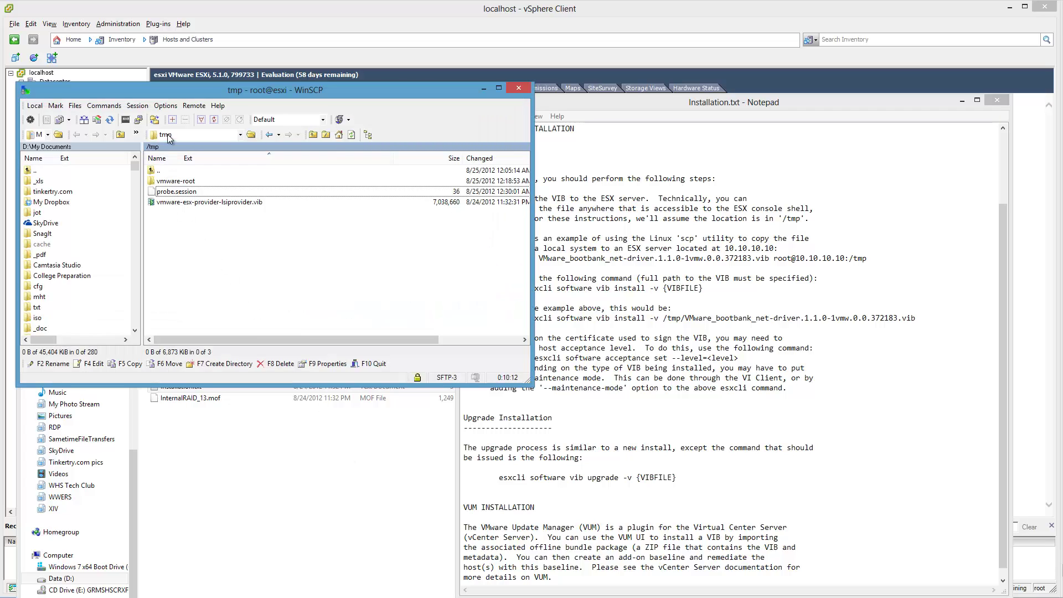
{"action": "left_click", "coordinate": [352, 135]}
- Browse up to the host's /etc folder, page through its contents, then minimize WinSCP
{"action": "double_click", "coordinate": [173, 168]}
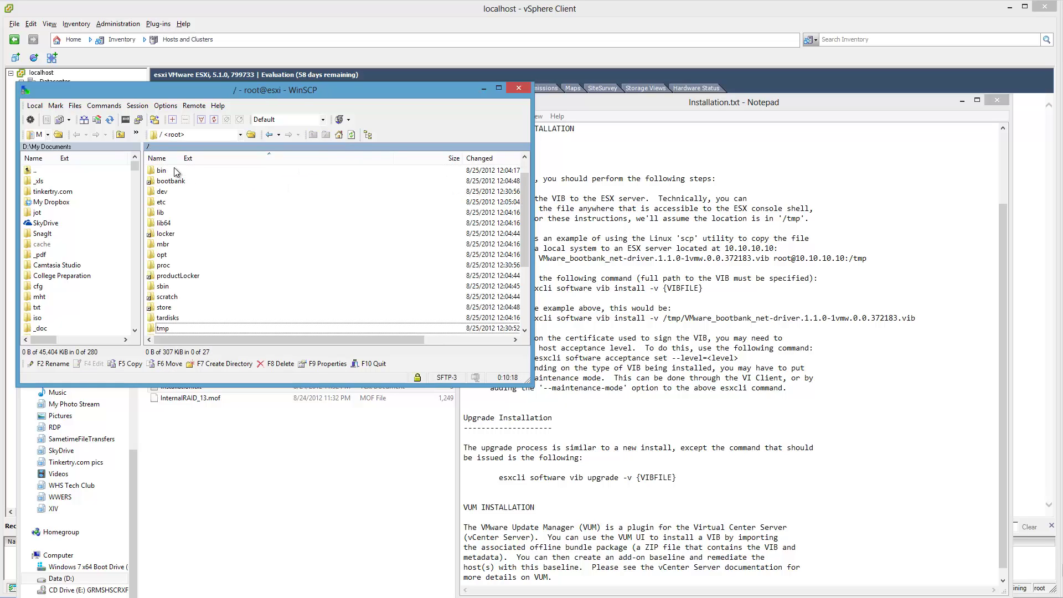
{"action": "double_click", "coordinate": [177, 201]}
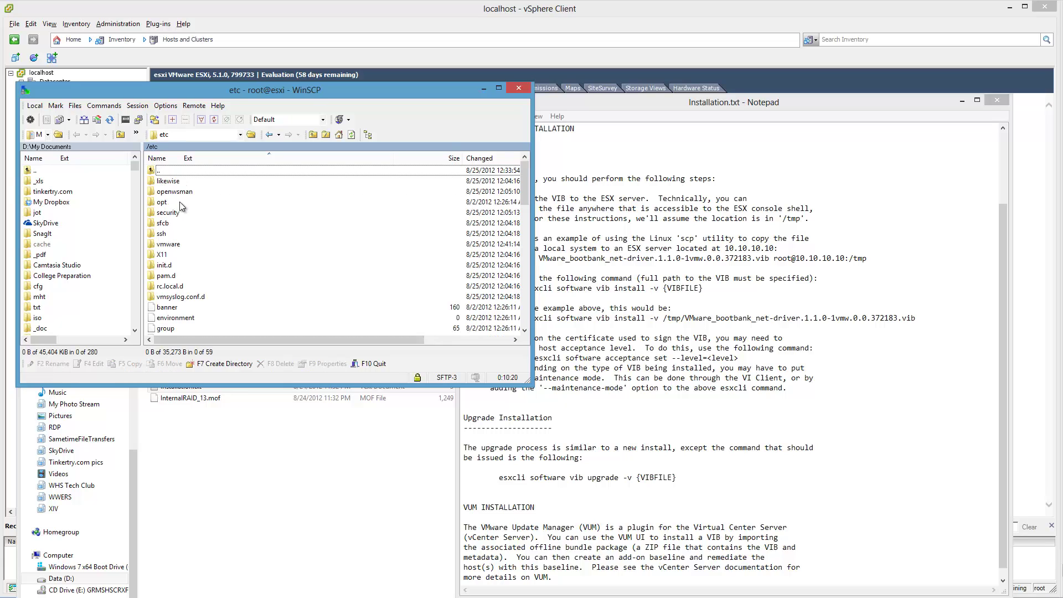
{"action": "left_click", "coordinate": [526, 283]}
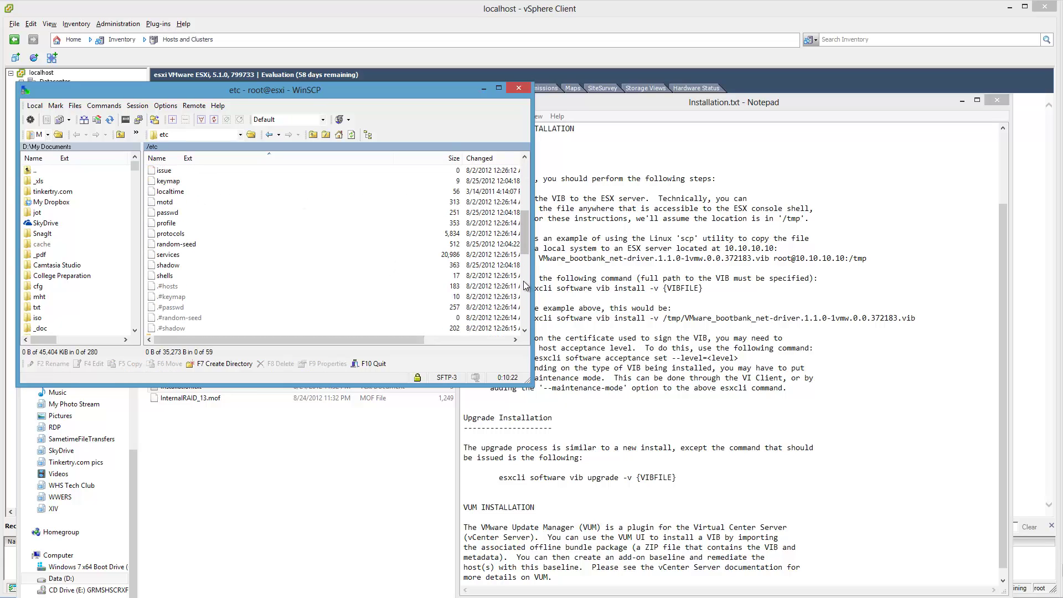
{"action": "left_click", "coordinate": [524, 283]}
{"action": "left_click", "coordinate": [524, 283]}
{"action": "left_click", "coordinate": [523, 283]}
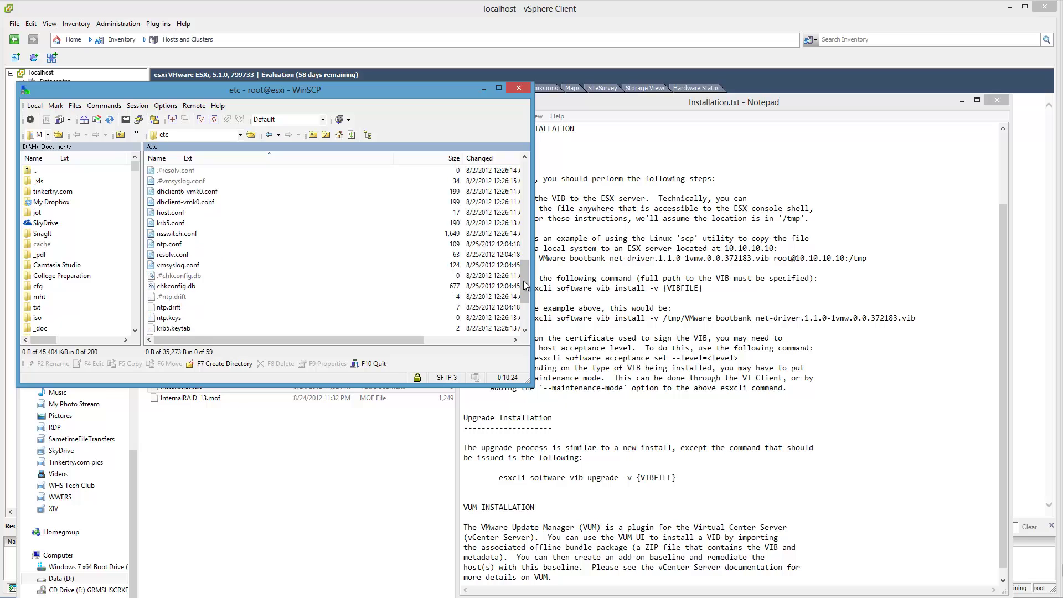
{"action": "left_click", "coordinate": [524, 283]}
{"action": "left_click", "coordinate": [483, 87]}
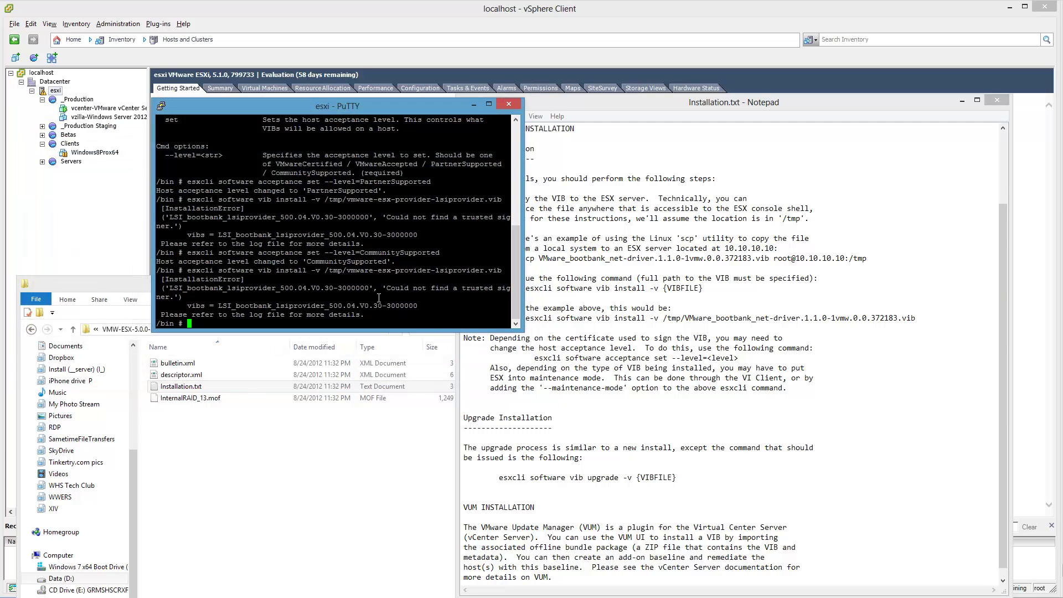
- Navigate up from the docs folder to the SMIS installer folder
{"action": "left_click_drag", "start_coordinate": [394, 108], "coordinate": [314, 117]}
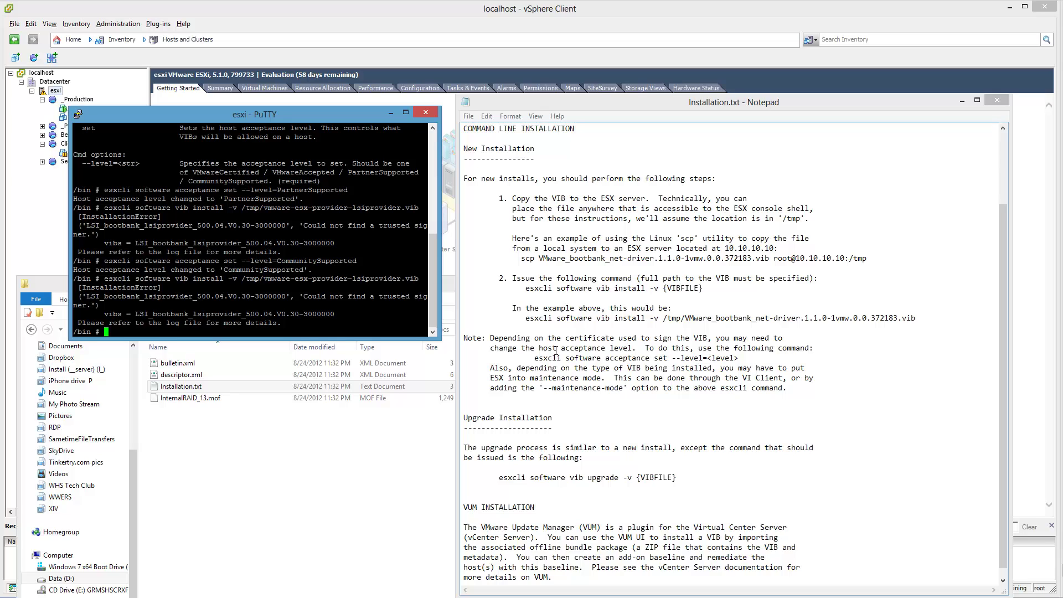
{"action": "left_click", "coordinate": [310, 518]}
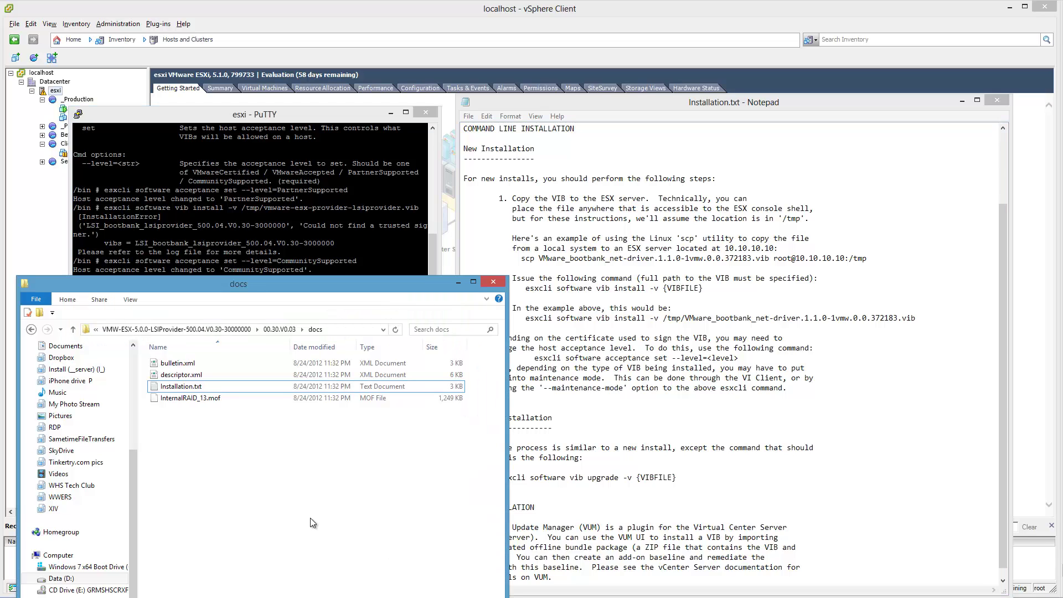
{"action": "key", "text": "BackSpace"}
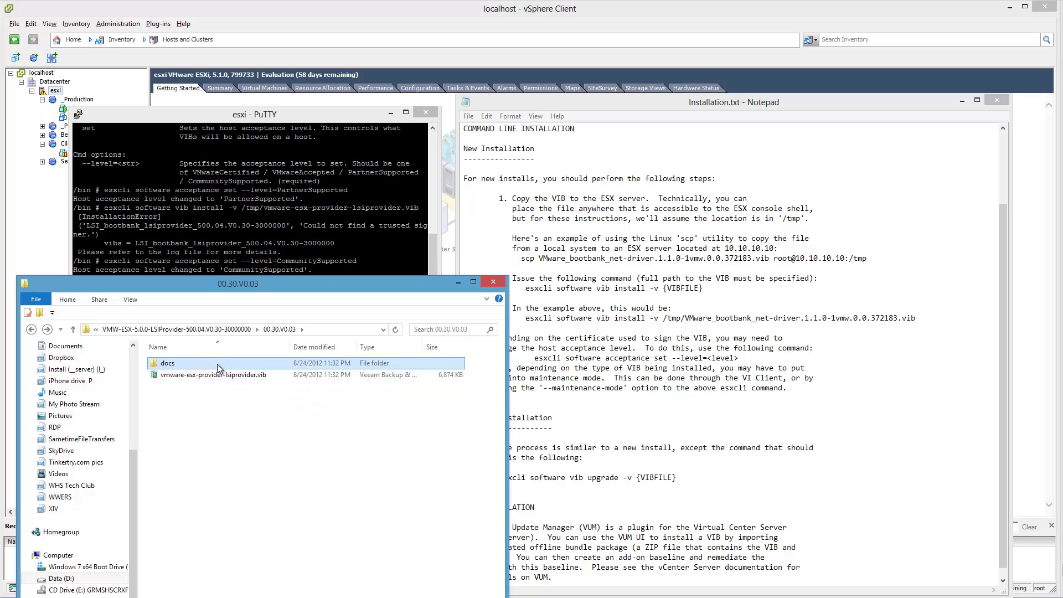
{"action": "left_click", "coordinate": [74, 330]}
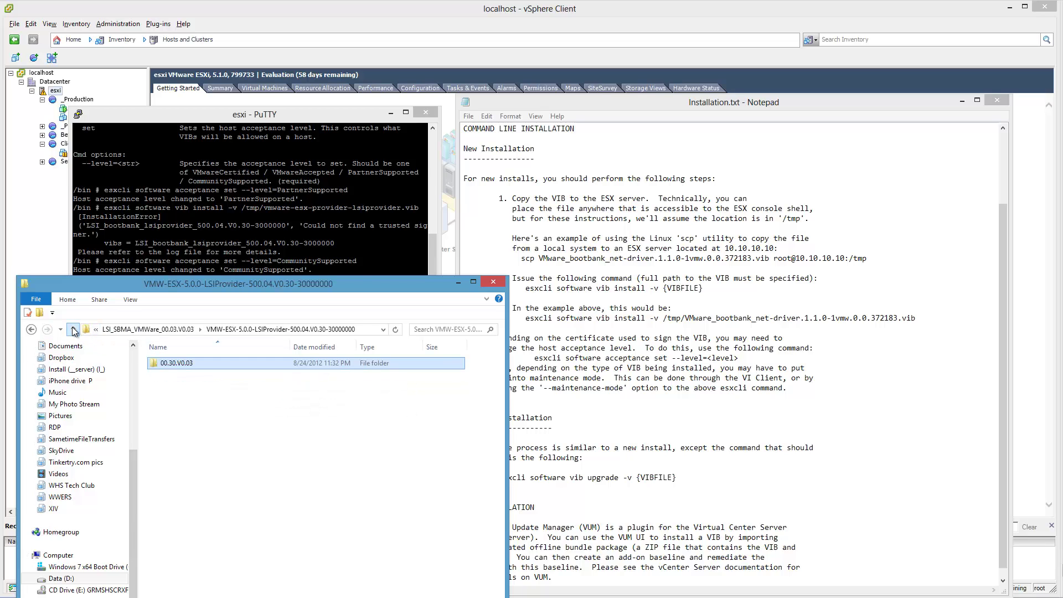
{"action": "left_click", "coordinate": [73, 329]}
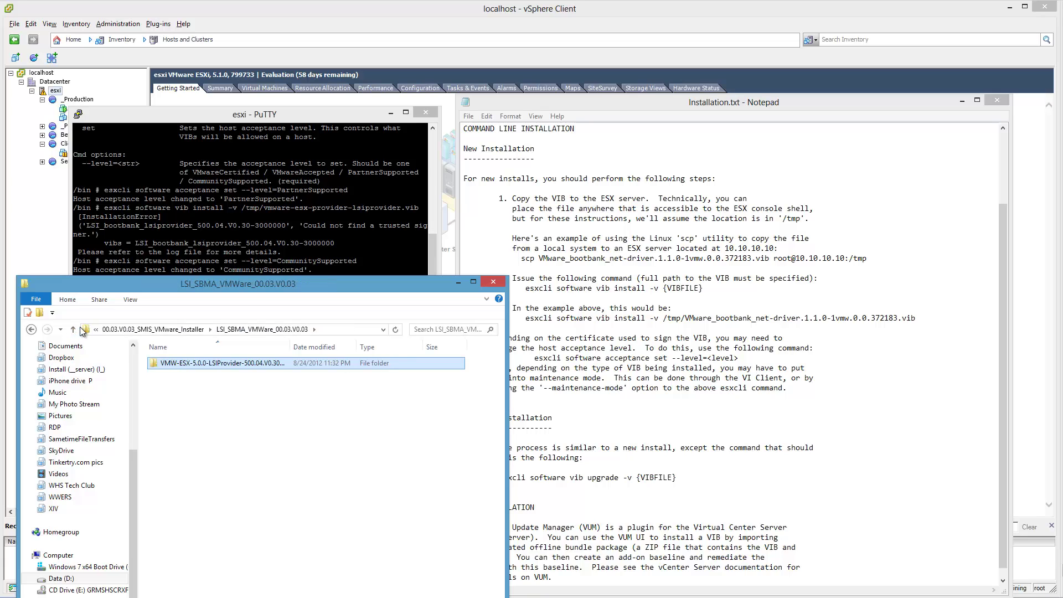
{"action": "left_click", "coordinate": [74, 329]}
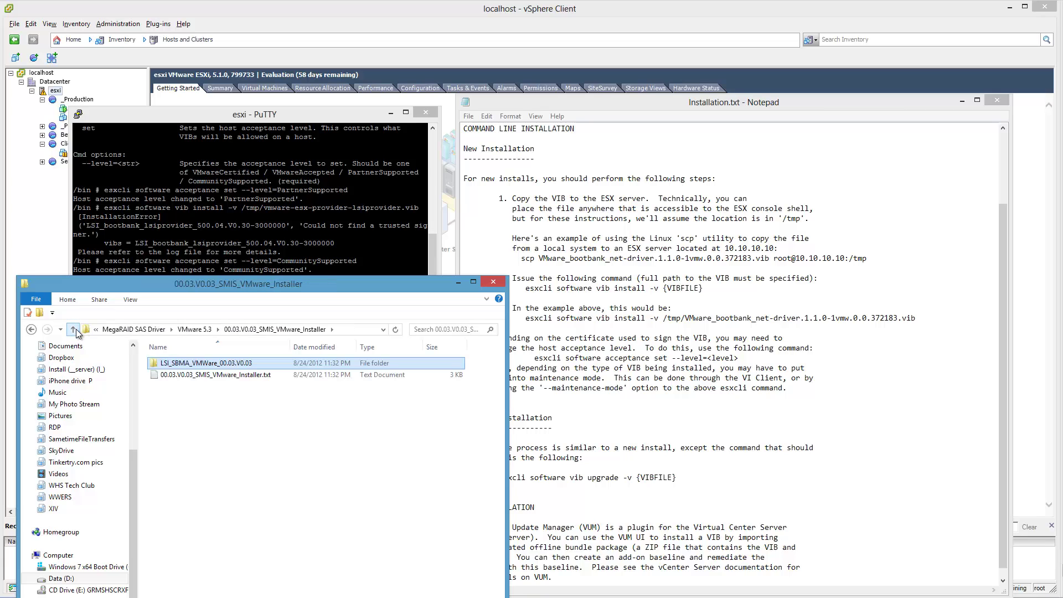
- Drill down to 00.30.V0.03 through LSI_SBMA_VMware_00.03.V0.03, peek at docs, and open vmware-esx-provider-lsiprovider.vib's actions
{"action": "double_click", "coordinate": [175, 366]}
{"action": "double_click", "coordinate": [174, 366]}
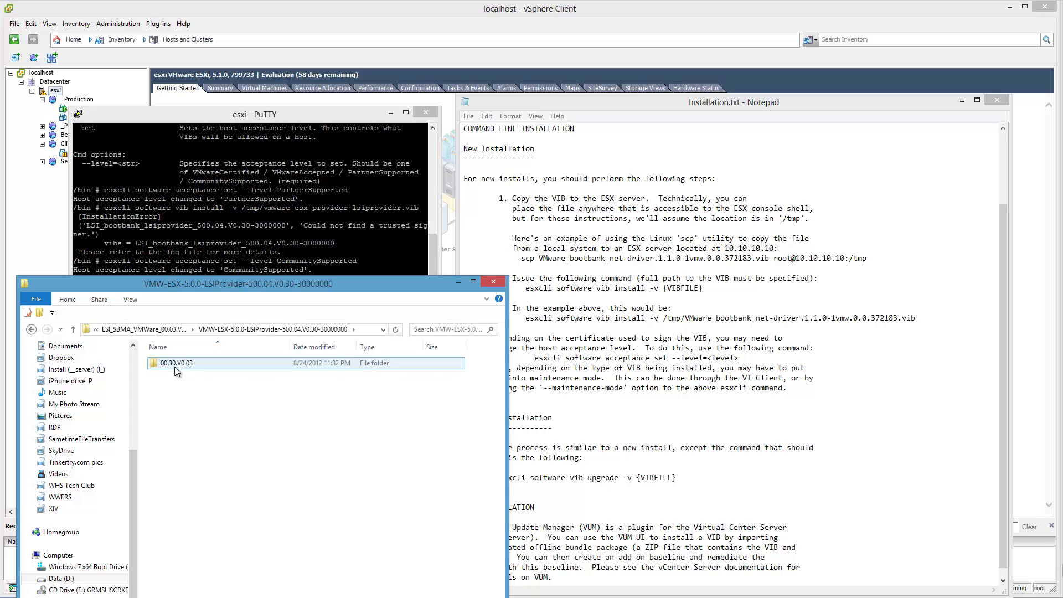
{"action": "double_click", "coordinate": [175, 367]}
{"action": "double_click", "coordinate": [175, 368]}
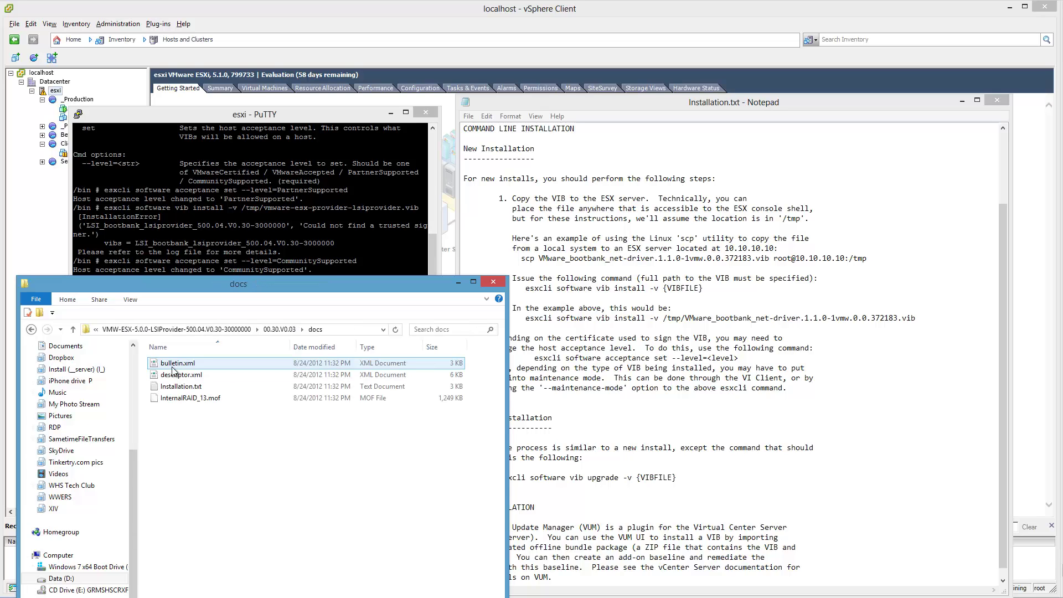
{"action": "key", "text": "alt+Left"}
{"action": "left_click", "coordinate": [188, 376]}
{"action": "right_click", "coordinate": [187, 378]}
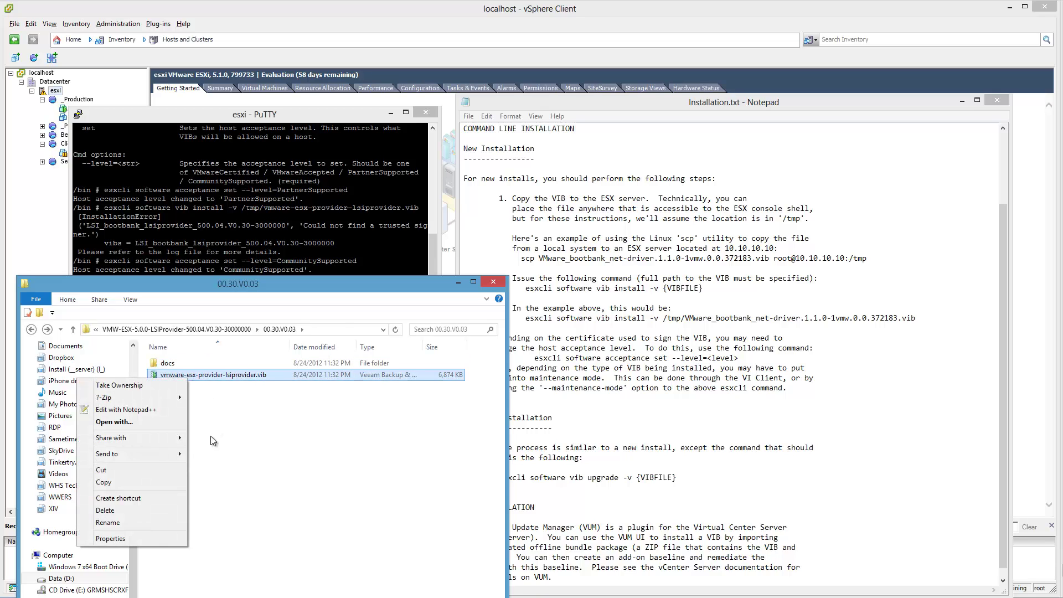
- Inspect the vib's Security, Details, General tabs and Advanced attributes, cancelling without changes
{"action": "left_click", "coordinate": [145, 537]}
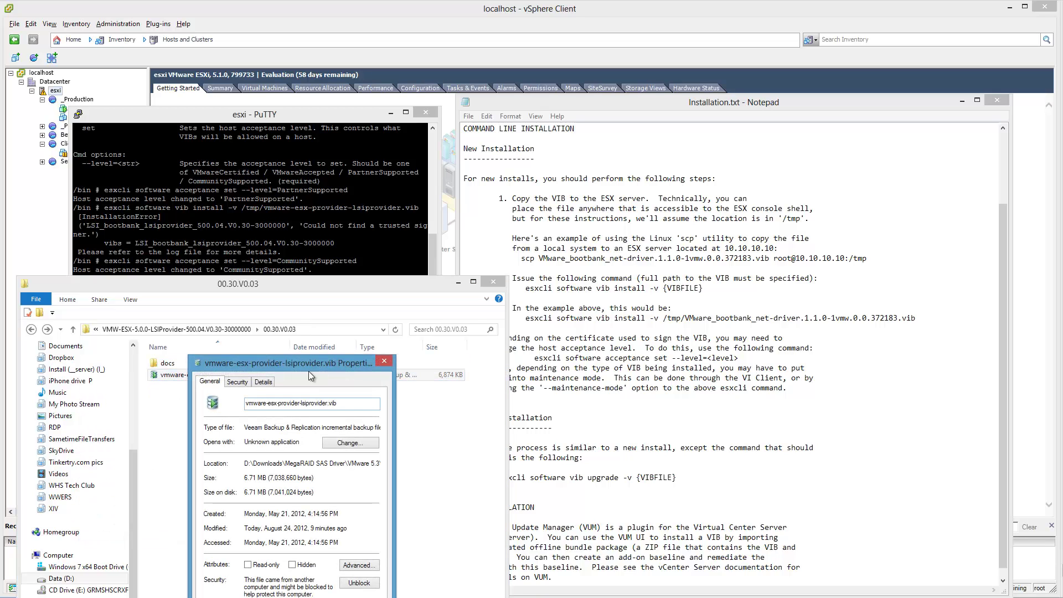
{"action": "left_click_drag", "start_coordinate": [305, 365], "coordinate": [328, 308]}
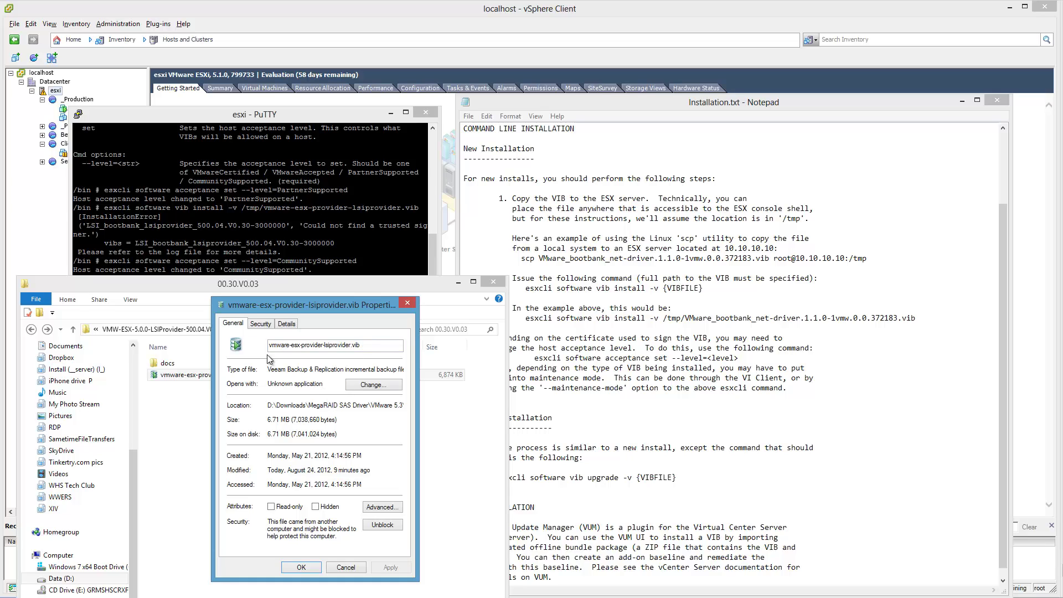
{"action": "left_click", "coordinate": [260, 324]}
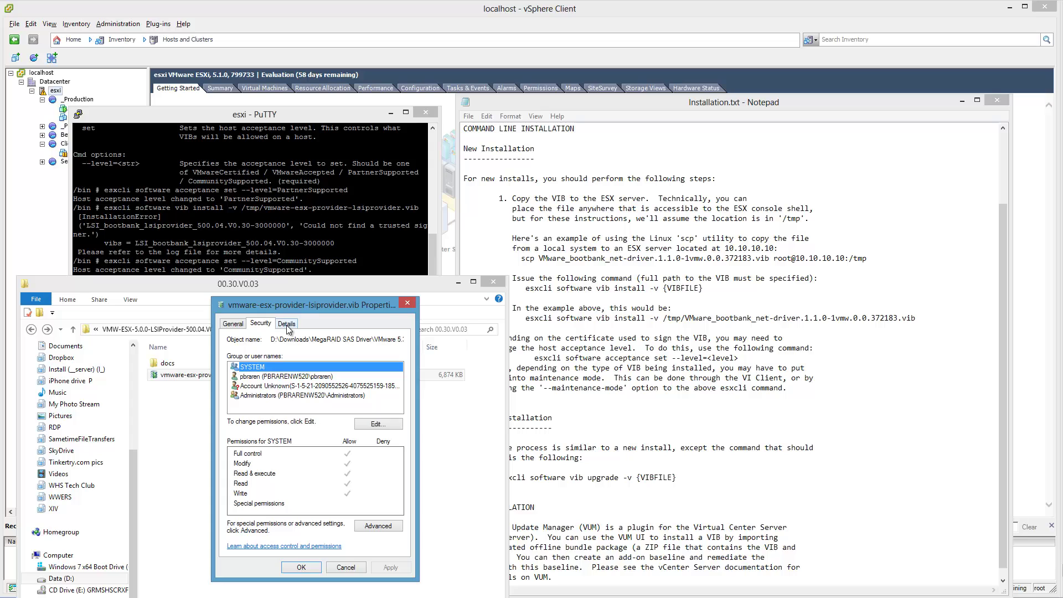
{"action": "left_click", "coordinate": [287, 324]}
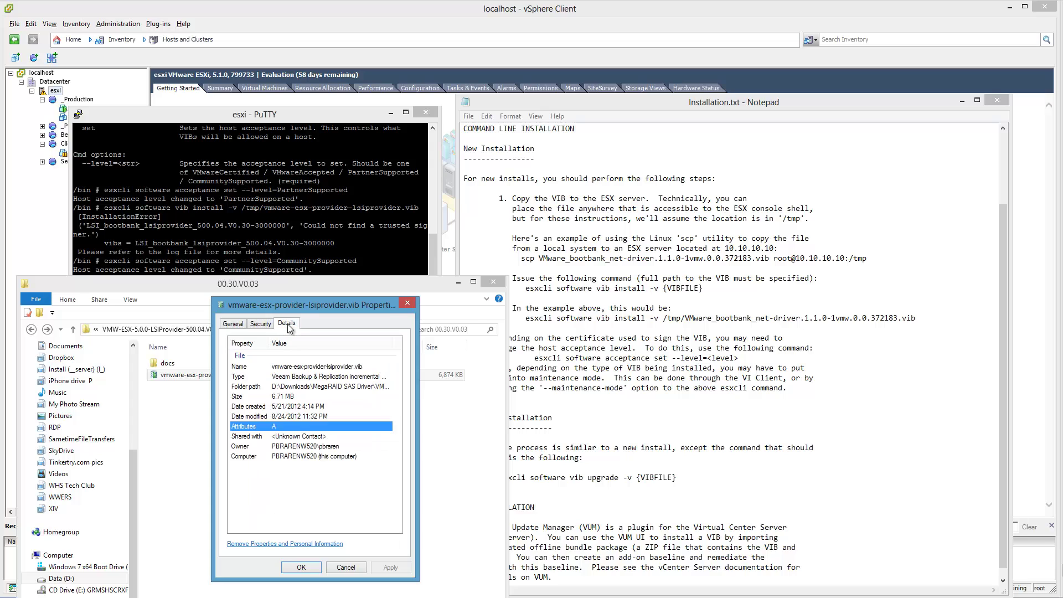
{"action": "left_click", "coordinate": [225, 325]}
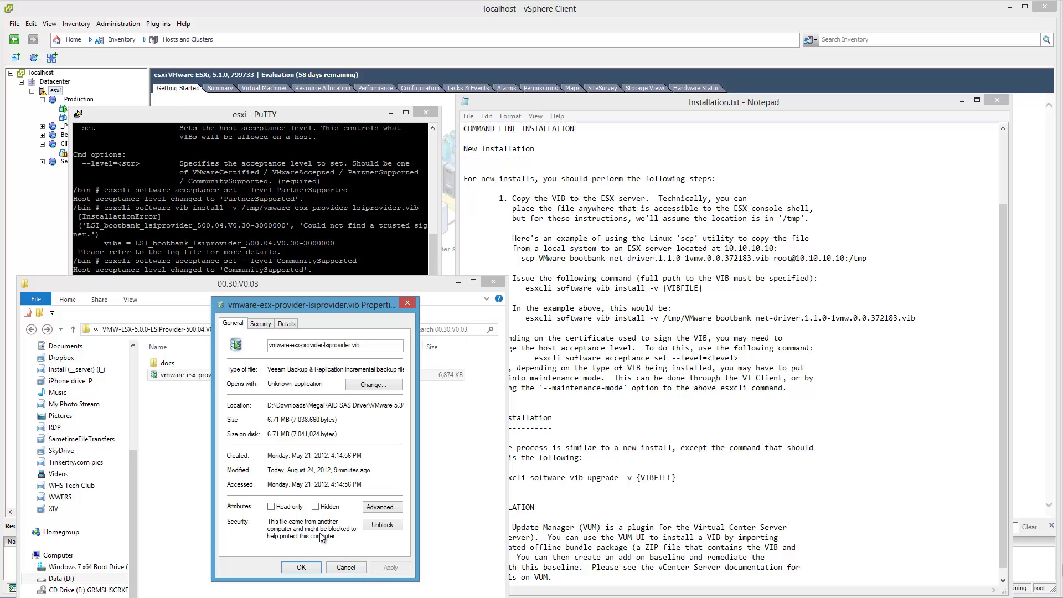
{"action": "left_click", "coordinate": [381, 509]}
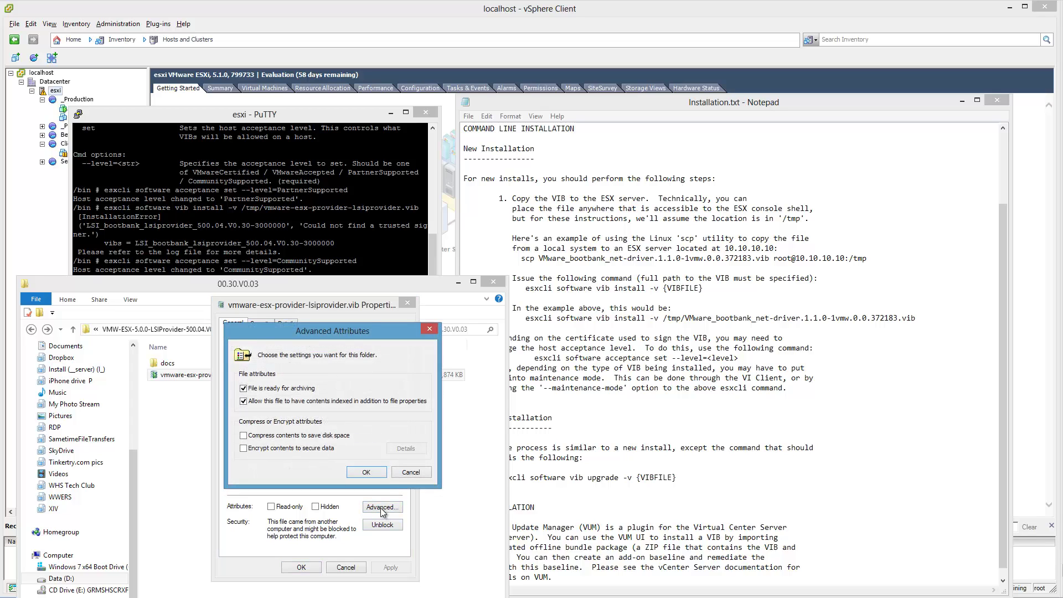
{"action": "left_click", "coordinate": [410, 472]}
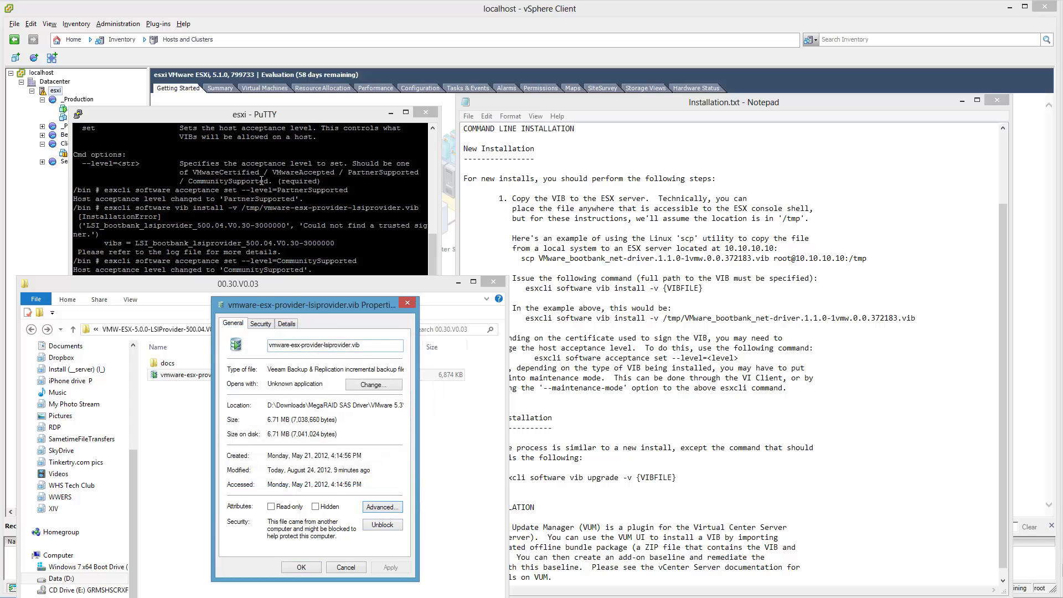
{"action": "left_click", "coordinate": [262, 181]}
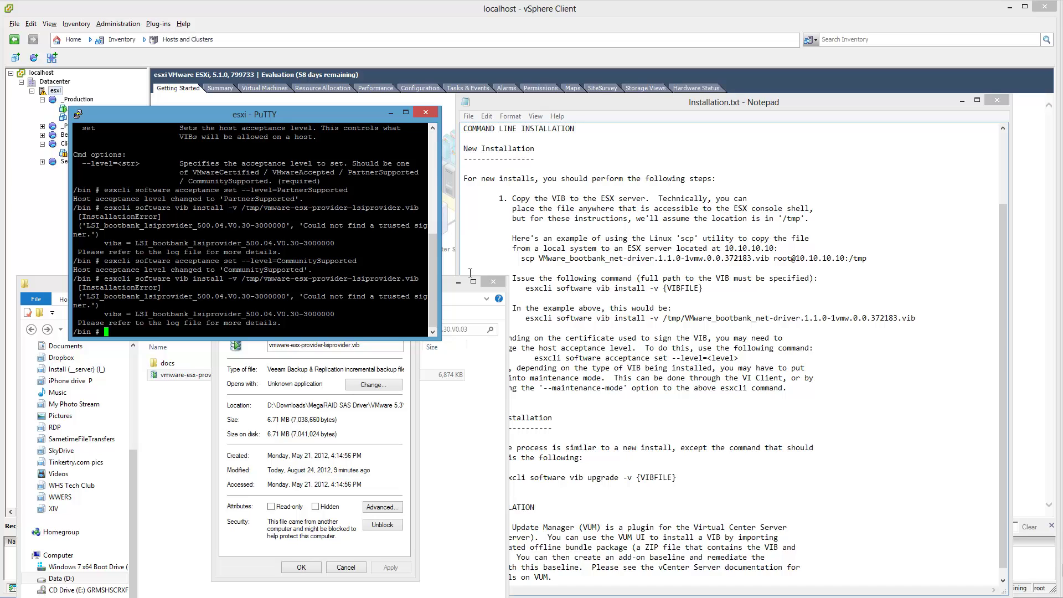
- Set the host acceptance level to VMwareCertified with esxcli software acceptance set
{"action": "key", "text": "Up"}
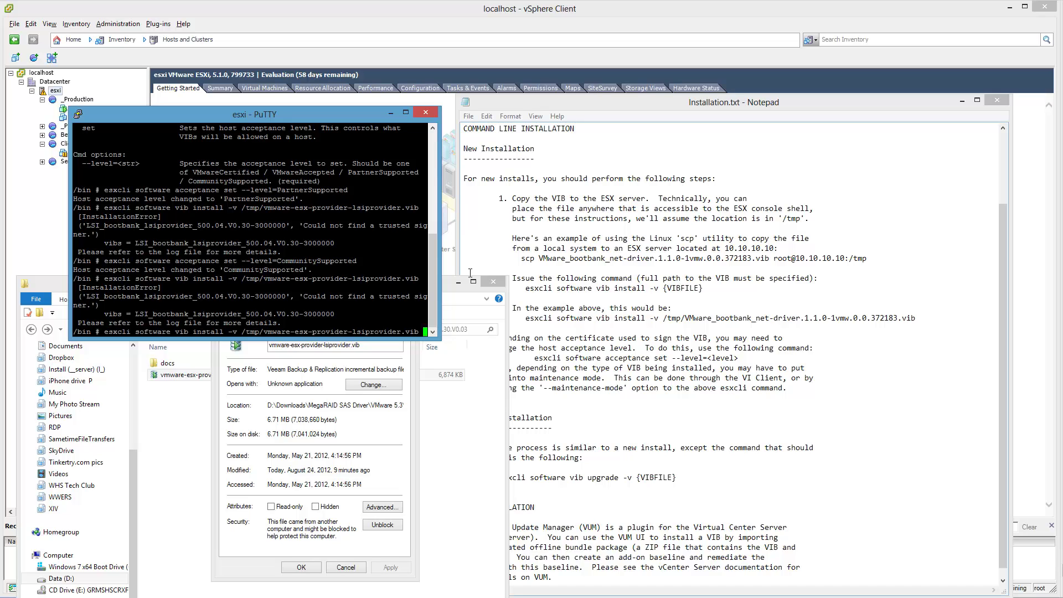
{"action": "key", "text": "Up"}
{"action": "key", "text": "BackSpace"}
{"action": "key", "text": "BackSpace"}
{"action": "key", "text": "BackSpace"}
{"action": "key", "text": "BackSpace"}
{"action": "key", "text": "BackSpace"}
{"action": "key", "text": "BackSpace"}
{"action": "key", "text": "BackSpace"}
{"action": "key", "text": "BackSpace"}
{"action": "key", "text": "BackSpace"}
{"action": "key", "text": "BackSpace"}
{"action": "key", "text": "BackSpace"}
{"action": "key", "text": "BackSpace"}
{"action": "key", "text": "BackSpace"}
{"action": "key", "text": "BackSpace"}
{"action": "key", "text": "BackSpace"}
{"action": "key", "text": "BackSpace"}
{"action": "key", "text": "BackSpace"}
{"action": "key", "text": "BackSpace"}
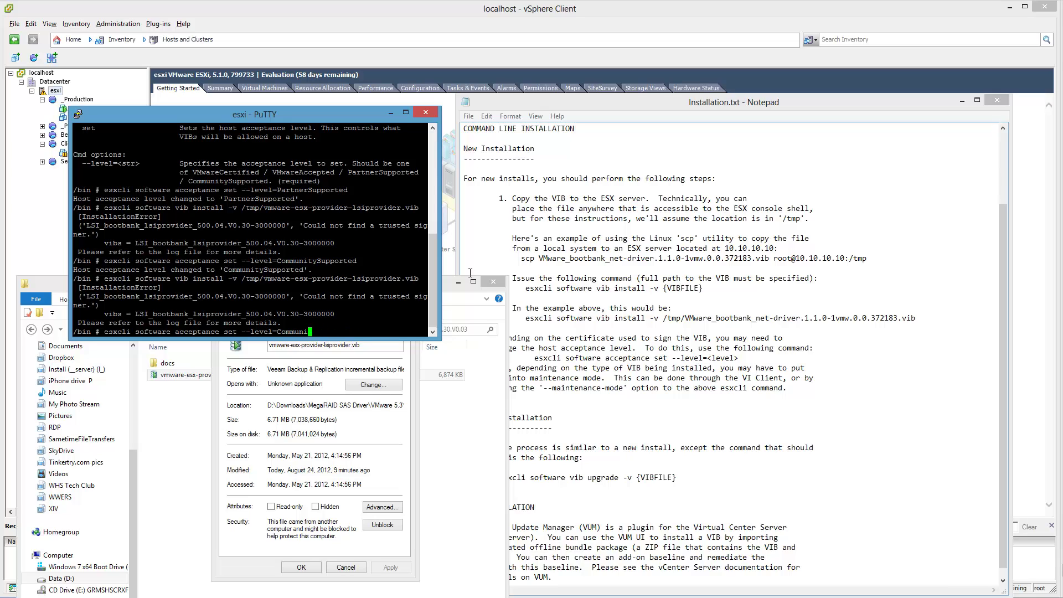
{"action": "type", "text": "Co"}
{"action": "key", "text": "BackSpace"}
{"action": "key", "text": "BackSpace"}
{"action": "type", "text": "VMwareCertified"}
{"action": "key", "text": "Return"}
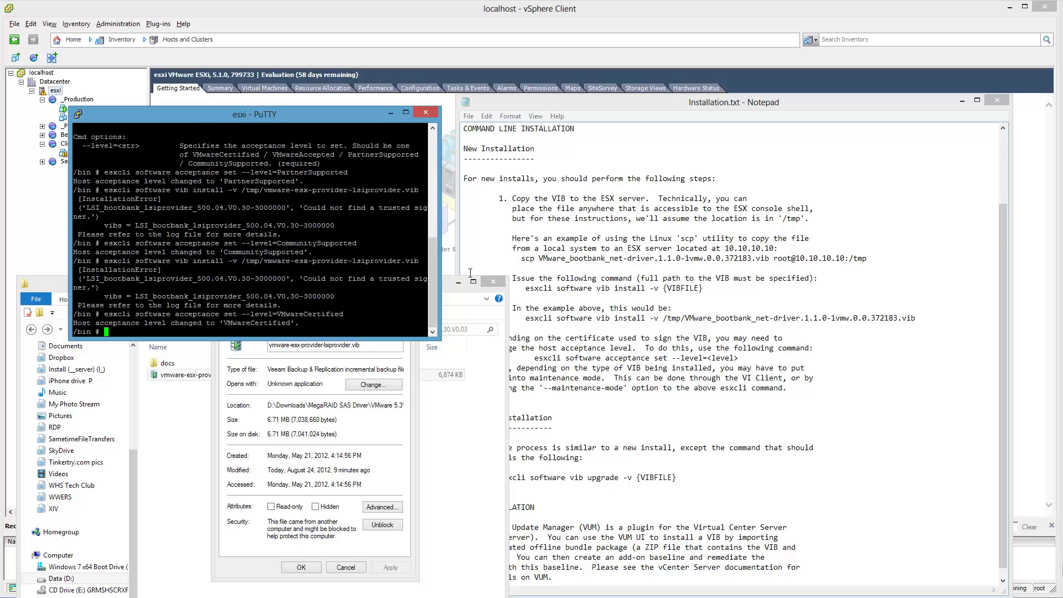
- Rerun the vib install, which fails with a DependencyError, then recall the acceptance command and enlarge the terminal
{"action": "key", "text": "Up"}
{"action": "key", "text": "Up"}
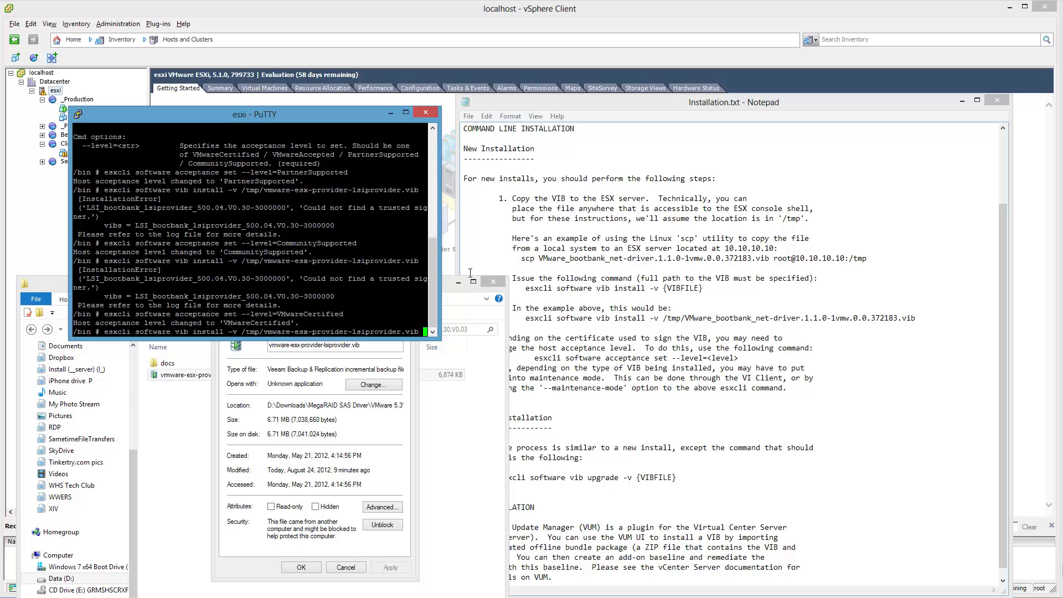
{"action": "key", "text": "Return"}
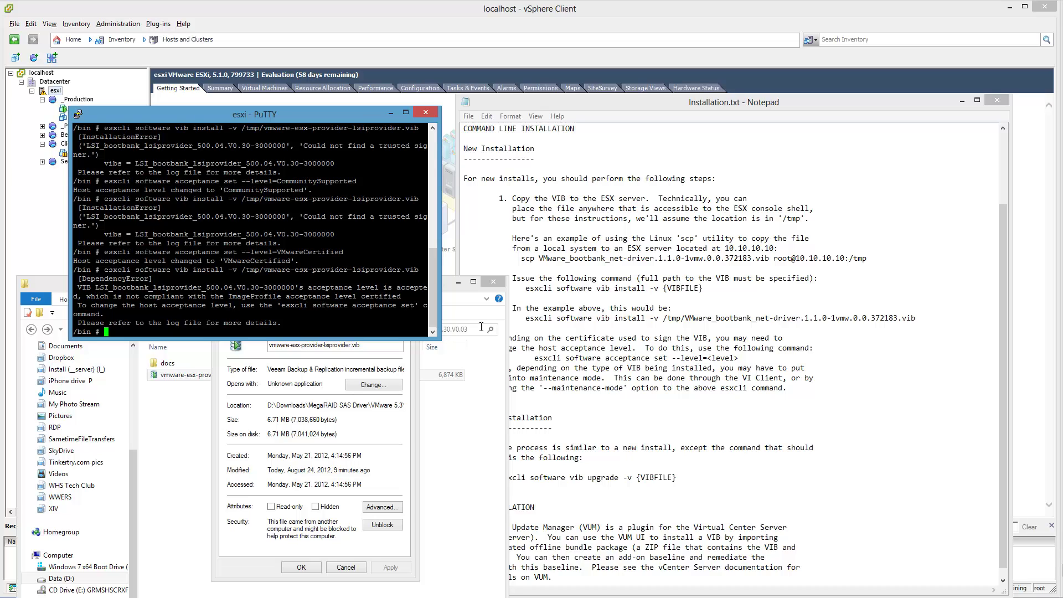
{"action": "key", "text": "Up"}
{"action": "key", "text": "Up"}
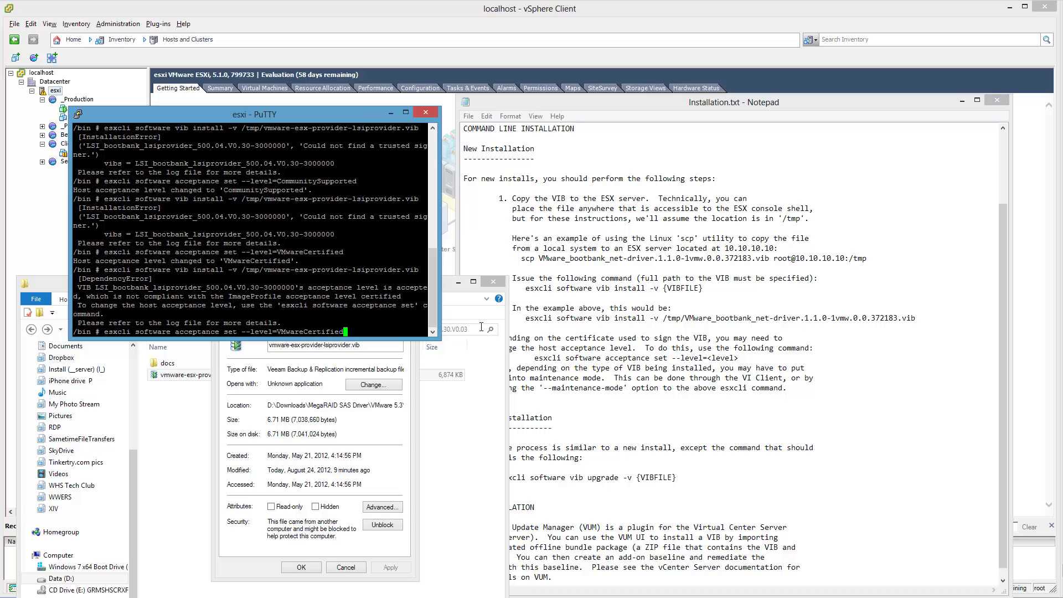
{"action": "key", "text": "BackSpace"}
{"action": "key", "text": "BackSpace"}
{"action": "key", "text": "BackSpace"}
{"action": "key", "text": "BackSpace"}
{"action": "key", "text": "BackSpace"}
{"action": "key", "text": "BackSpace"}
{"action": "key", "text": "BackSpace"}
{"action": "key", "text": "BackSpace"}
{"action": "key", "text": "BackSpace"}
{"action": "key", "text": "BackSpace"}
{"action": "key", "text": "BackSpace"}
{"action": "key", "text": "BackSpace"}
{"action": "key", "text": "BackSpace"}
{"action": "key", "text": "BackSpace"}
{"action": "key", "text": "BackSpace"}
{"action": "left_click_drag", "start_coordinate": [385, 338], "coordinate": [385, 597]}
{"action": "left_click_drag", "start_coordinate": [313, 109], "coordinate": [422, 23]}
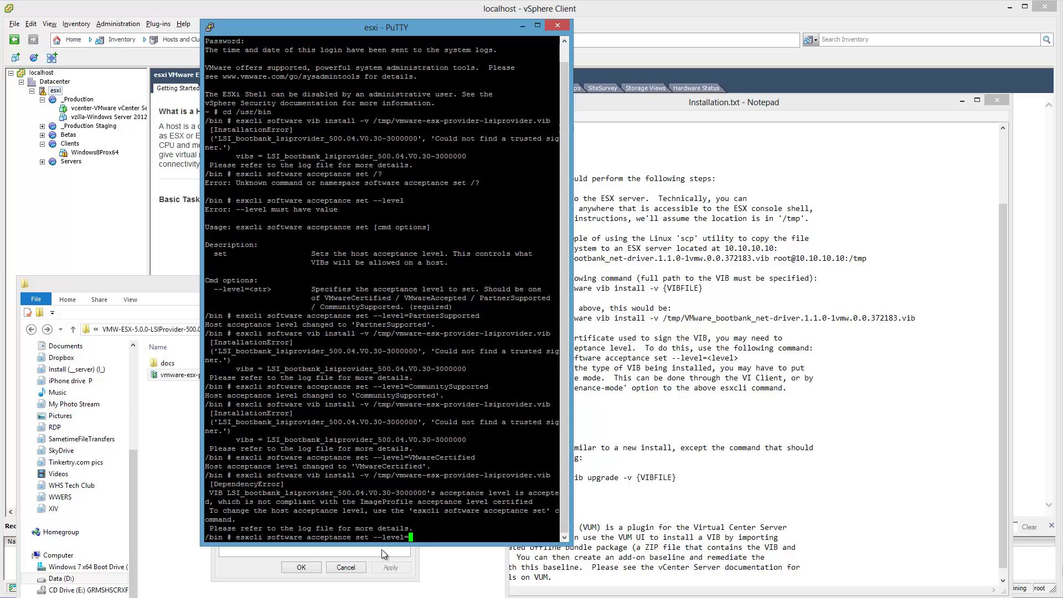
- Set acceptance level to VMwareAccepted and rerun the vib install, failing again on the trusted signer
{"action": "left_click_drag", "start_coordinate": [384, 546], "coordinate": [388, 597]}
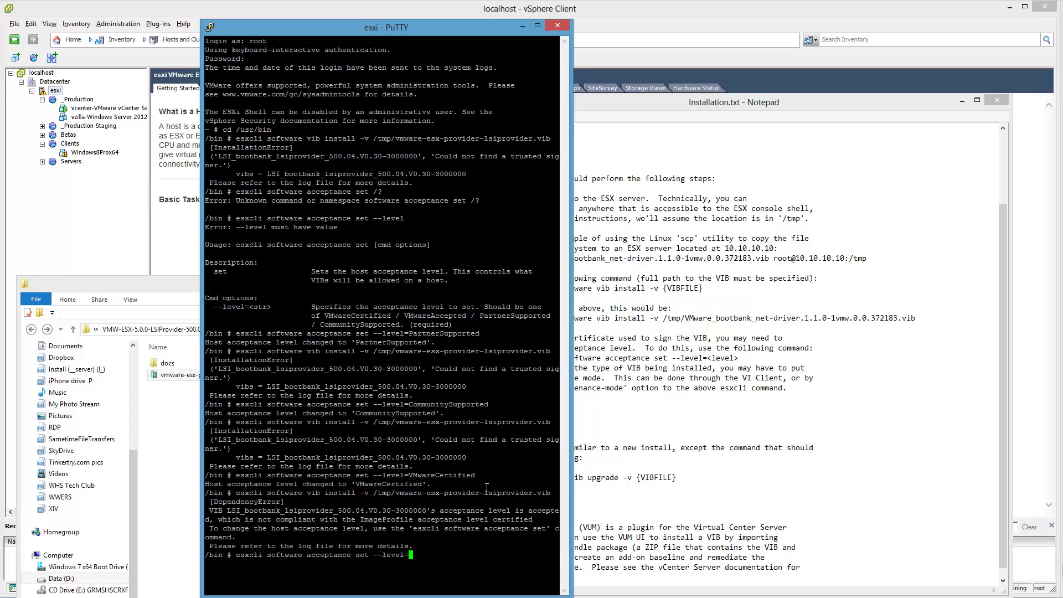
{"action": "type", "text": "VMwareAcceptedc"}
{"action": "key", "text": "BackSpace"}
{"action": "key", "text": "Return"}
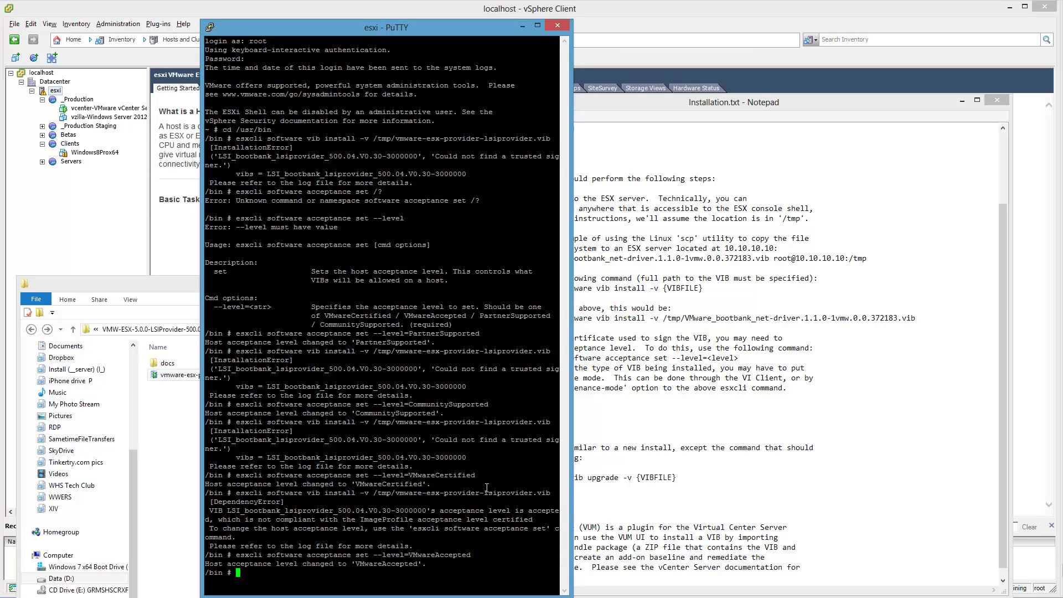
{"action": "key", "text": "Up"}
{"action": "key", "text": "Up"}
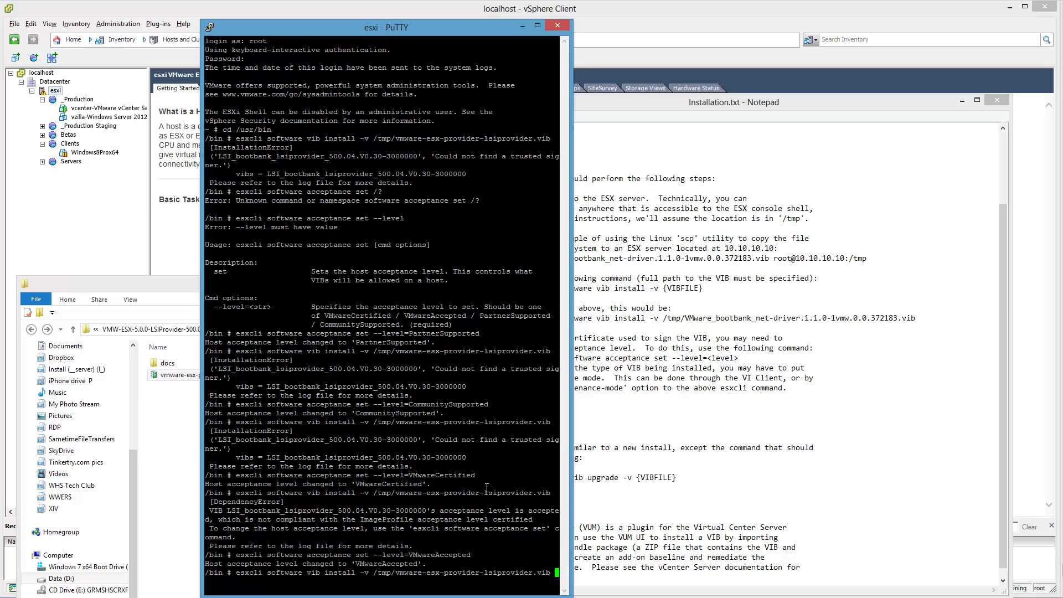
{"action": "key", "text": "Return"}
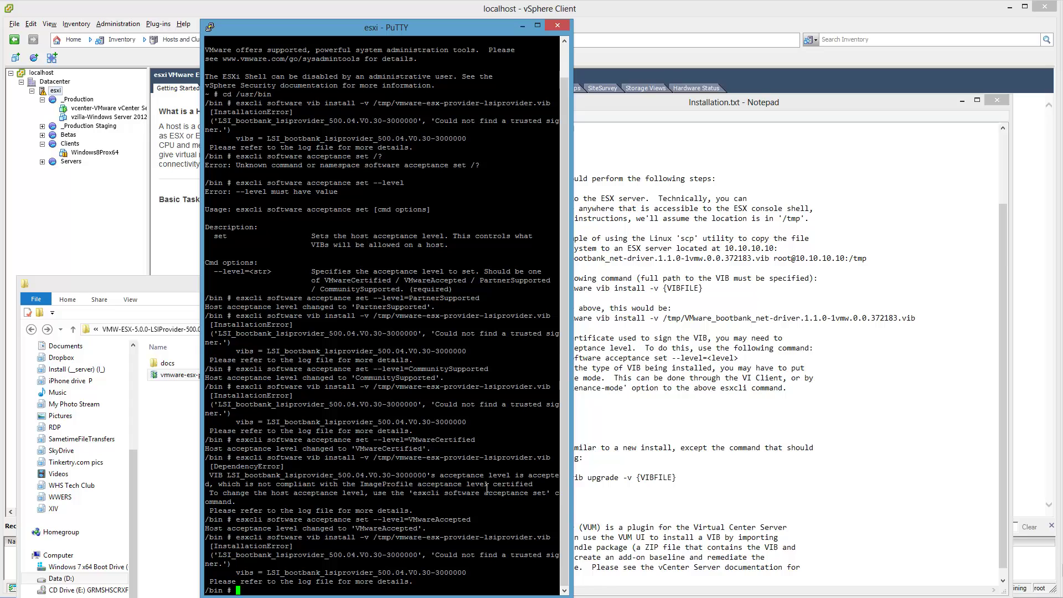
- Open the vib file's action menu in Explorer, then dismiss it and return to PuTTY
{"action": "left_click", "coordinate": [188, 389]}
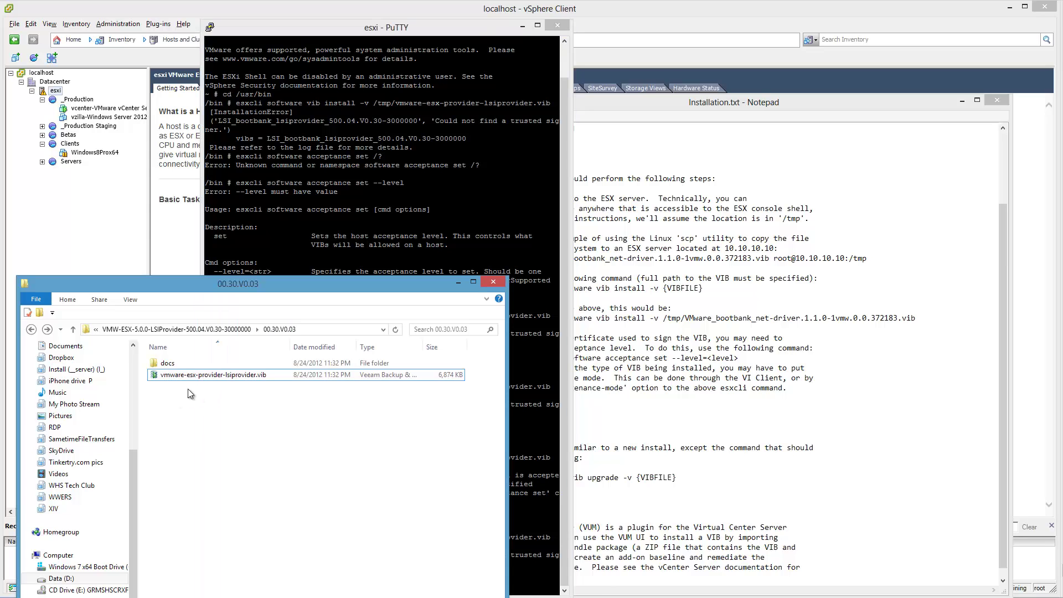
{"action": "right_click", "coordinate": [231, 376]}
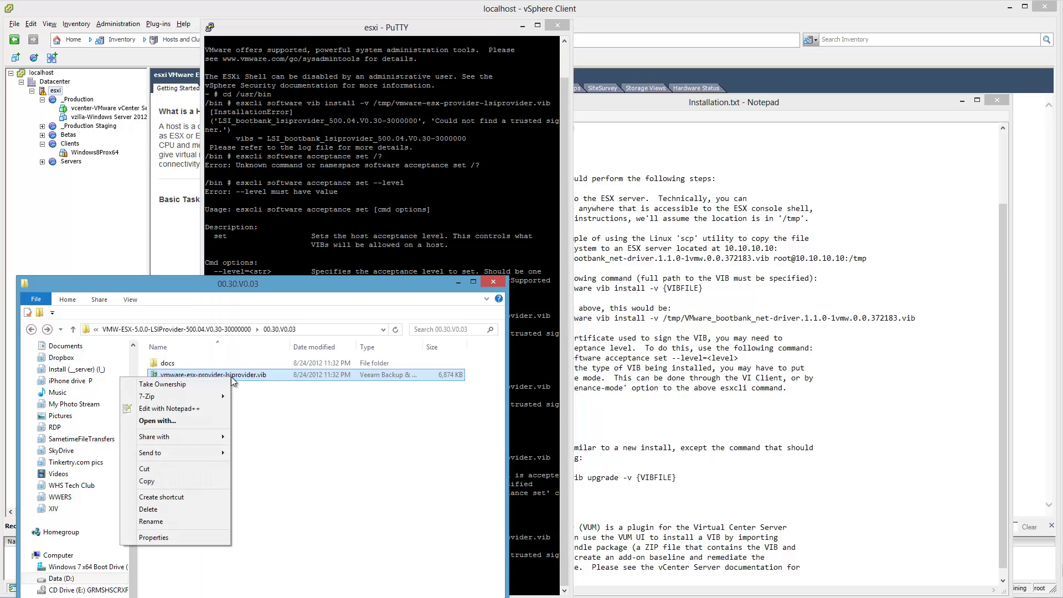
{"action": "left_click", "coordinate": [298, 473]}
{"action": "left_click", "coordinate": [532, 504]}
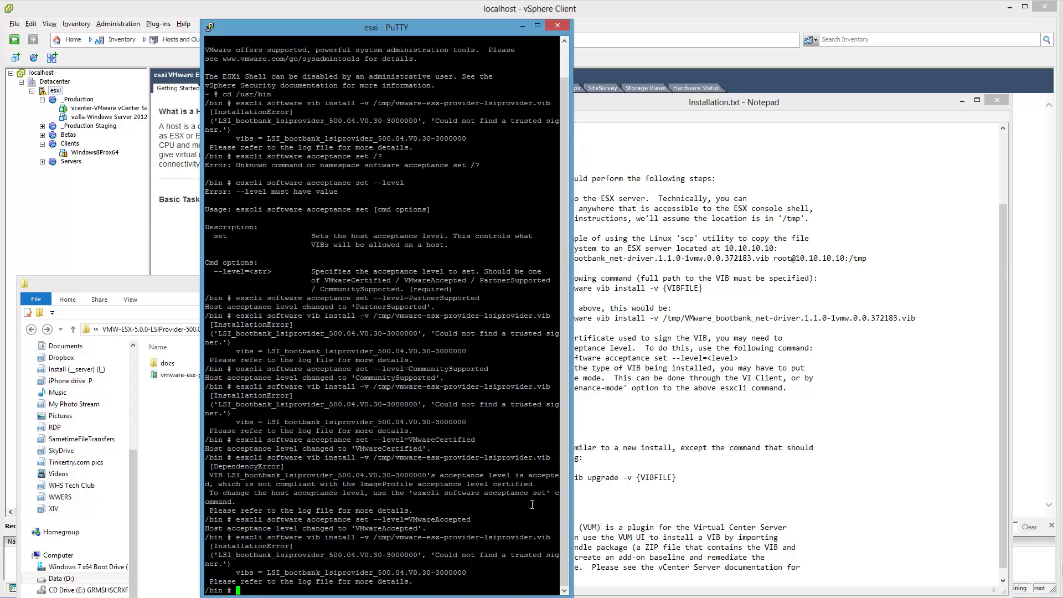
- Unblock vmware-esx-provider-lsiprovider.vib in its Properties, confirm with OK, and bring WinSCP back
{"action": "left_click", "coordinate": [183, 375]}
{"action": "right_click", "coordinate": [192, 378]}
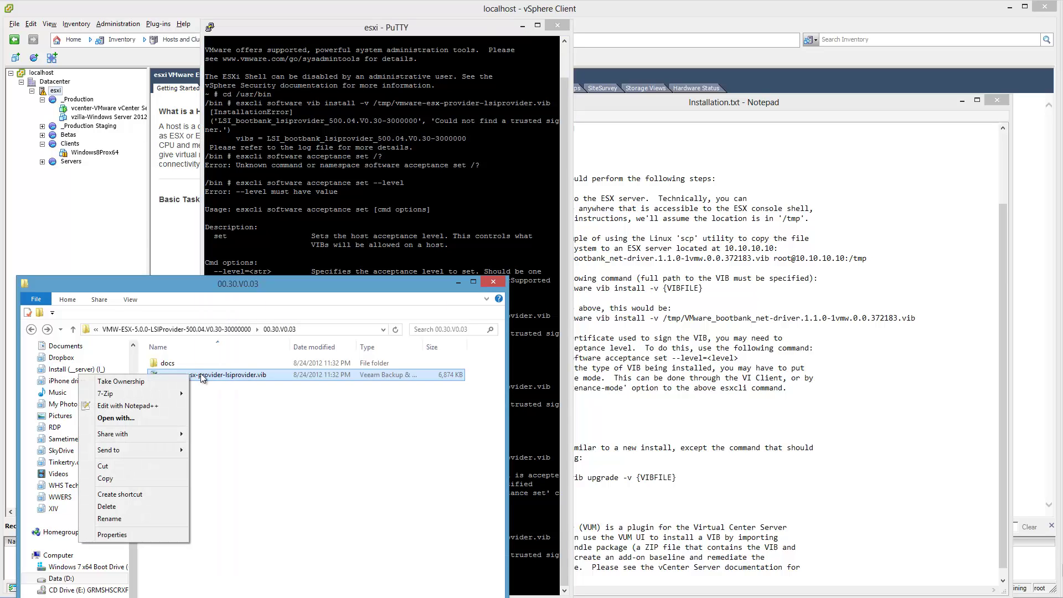
{"action": "left_click", "coordinate": [113, 535]}
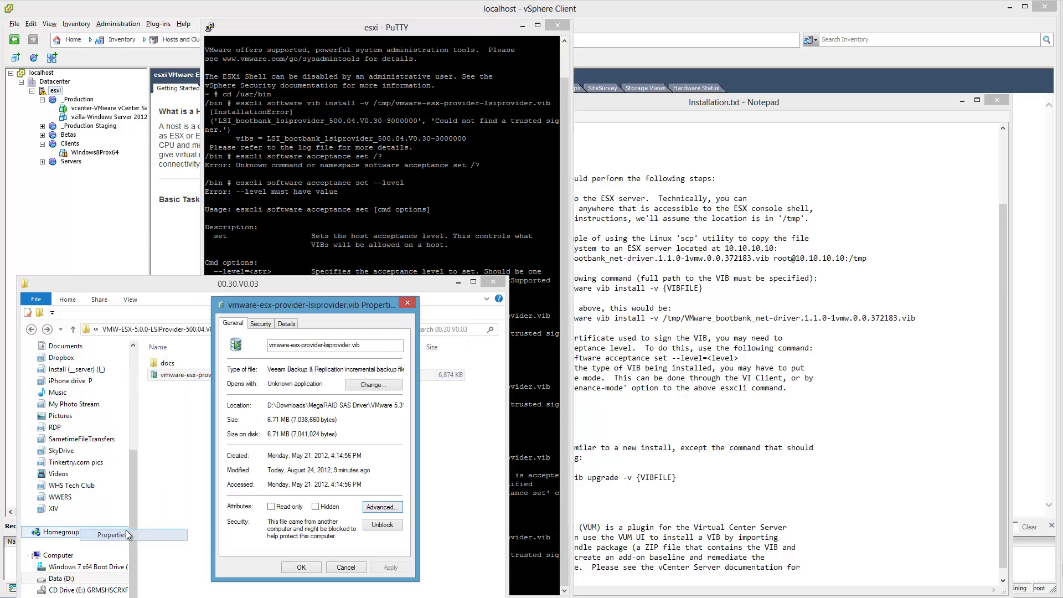
{"action": "left_click", "coordinate": [380, 523]}
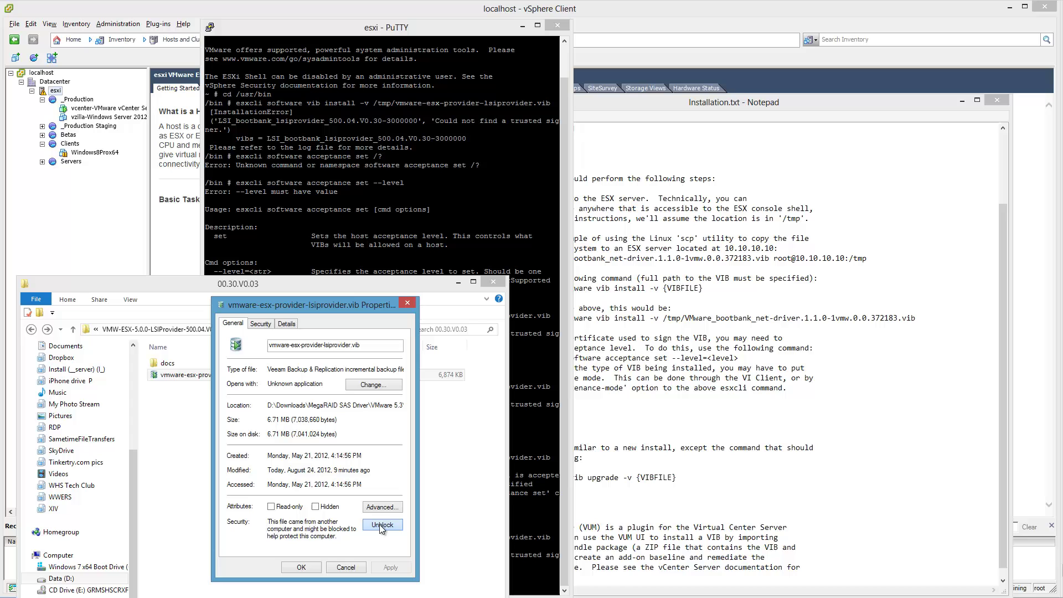
{"action": "left_click", "coordinate": [313, 566]}
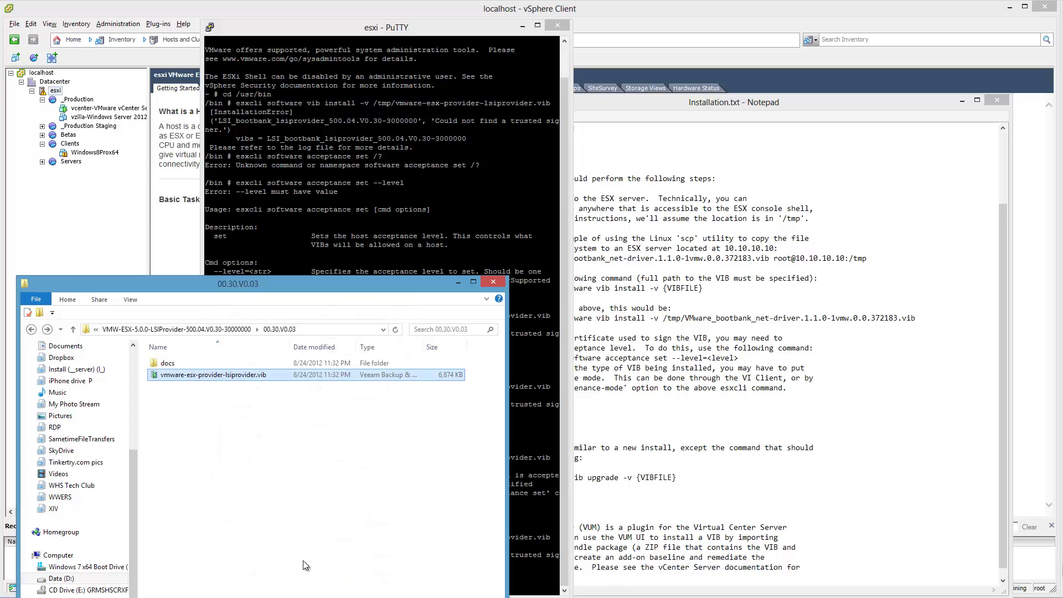
{"action": "left_click", "coordinate": [332, 596]}
{"action": "key", "text": "alt+Tab"}
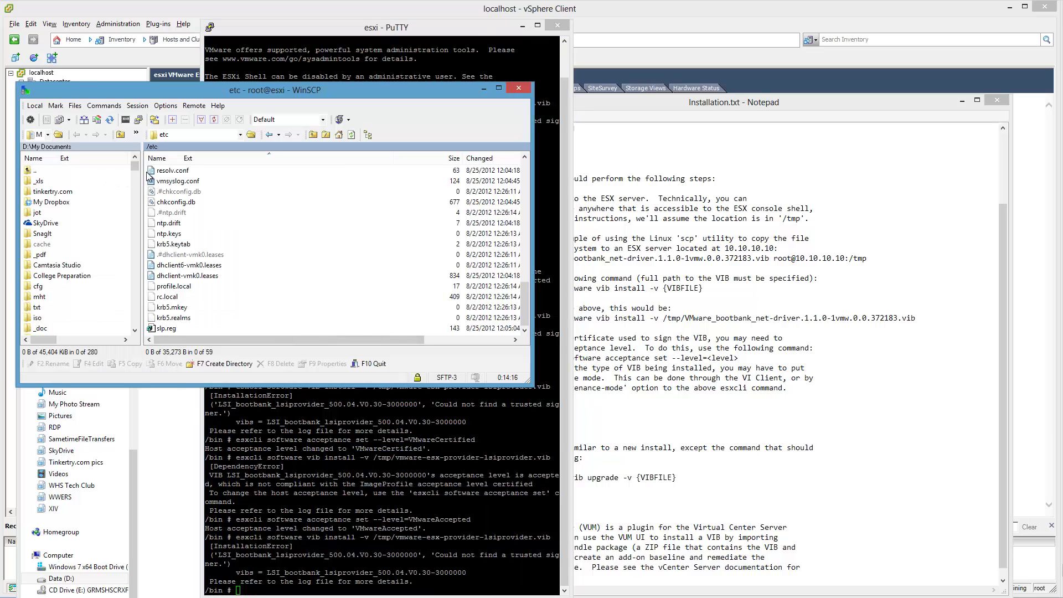
- Move WinSCP's remote panel from /etc up to the root and into /tmp
{"action": "left_click", "coordinate": [158, 182]}
{"action": "scroll", "coordinate": [182, 194], "scroll_direction": "up", "scroll_amount": 8}
{"action": "scroll", "coordinate": [188, 202], "scroll_direction": "up", "scroll_amount": 5}
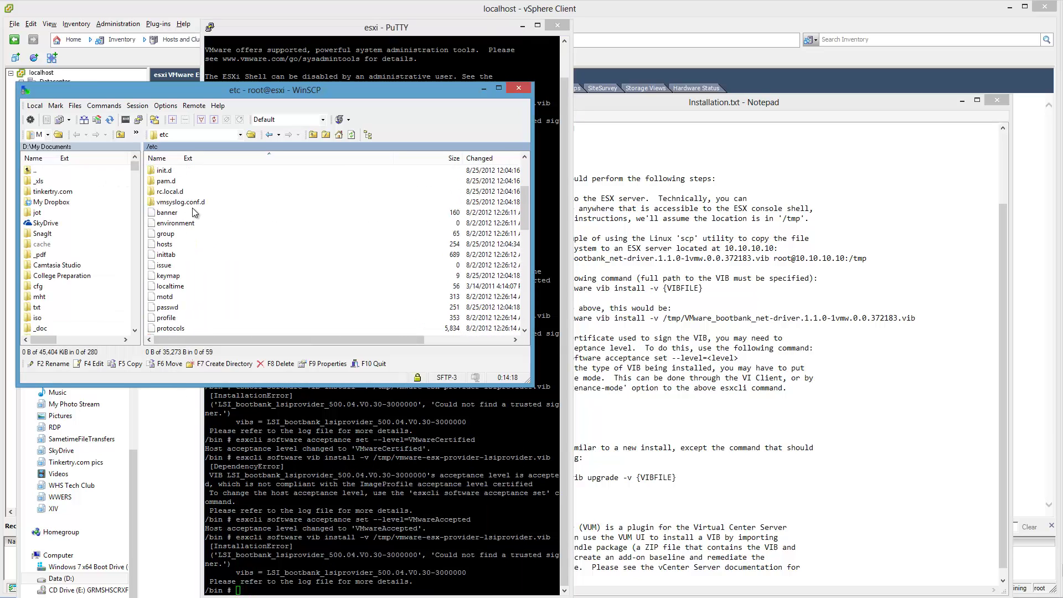
{"action": "double_click", "coordinate": [177, 172]}
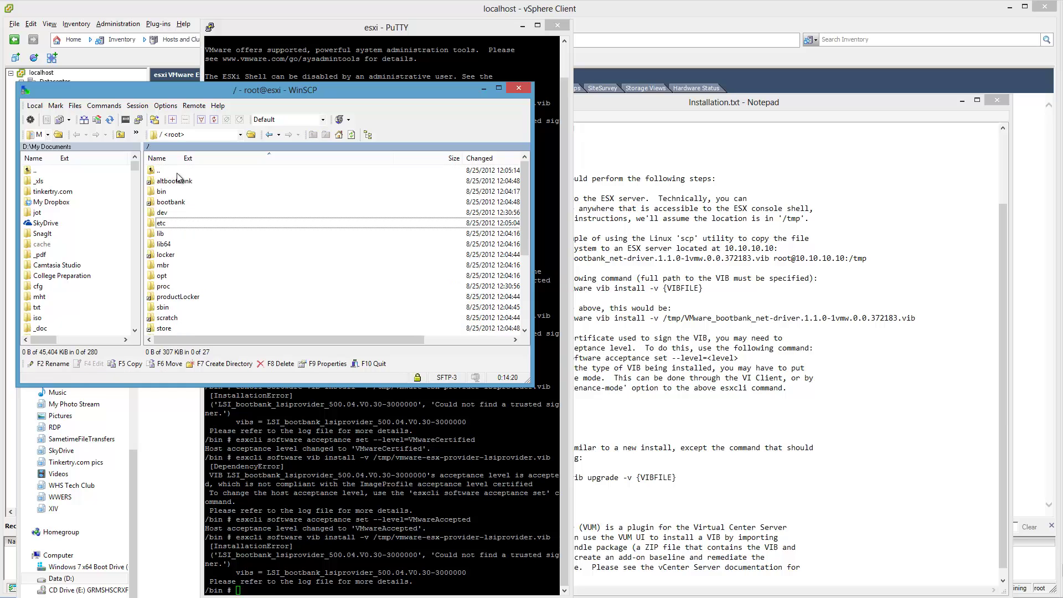
{"action": "left_click", "coordinate": [194, 300]}
{"action": "scroll", "coordinate": [189, 301], "scroll_direction": "down", "scroll_amount": 2}
{"action": "double_click", "coordinate": [163, 286]}
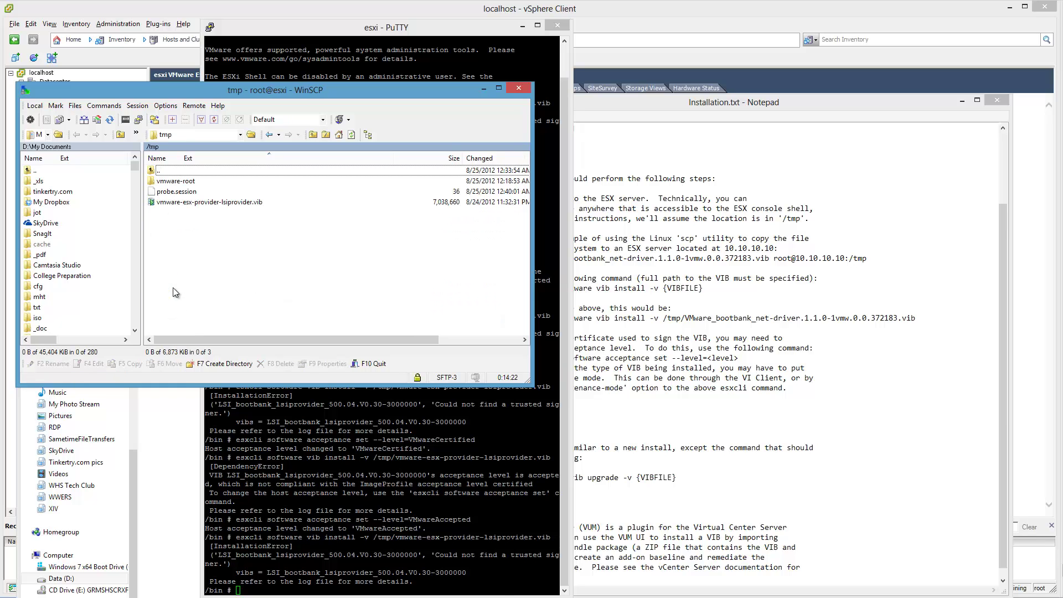
- Upload vmware-esx-provider-lsiprovider.vib from Explorer into /tmp, overwriting the existing copy
{"action": "left_click", "coordinate": [177, 460]}
{"action": "left_click", "coordinate": [187, 374]}
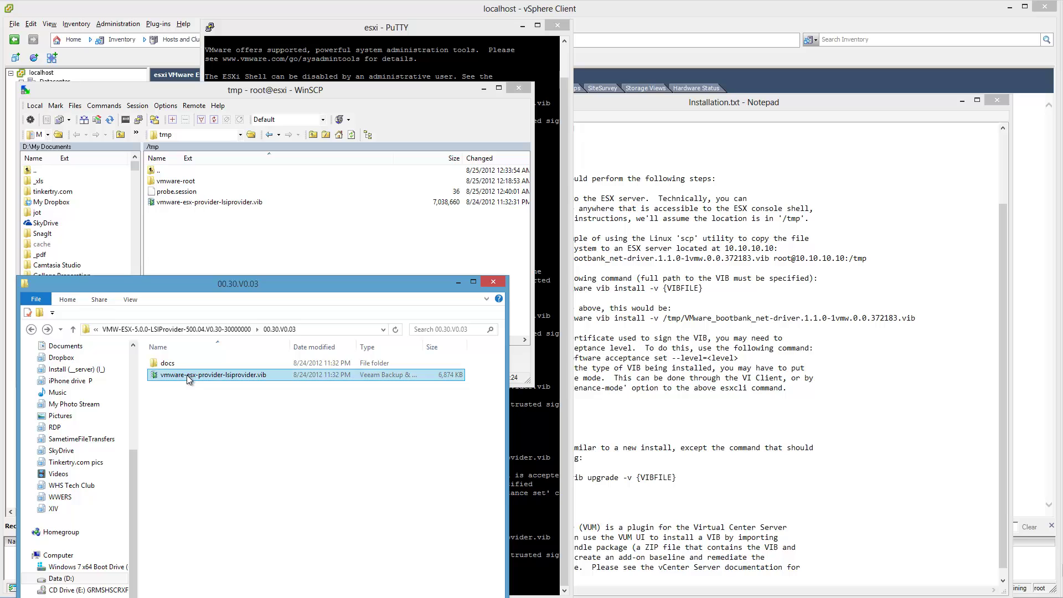
{"action": "left_click_drag", "start_coordinate": [187, 374], "coordinate": [237, 240]}
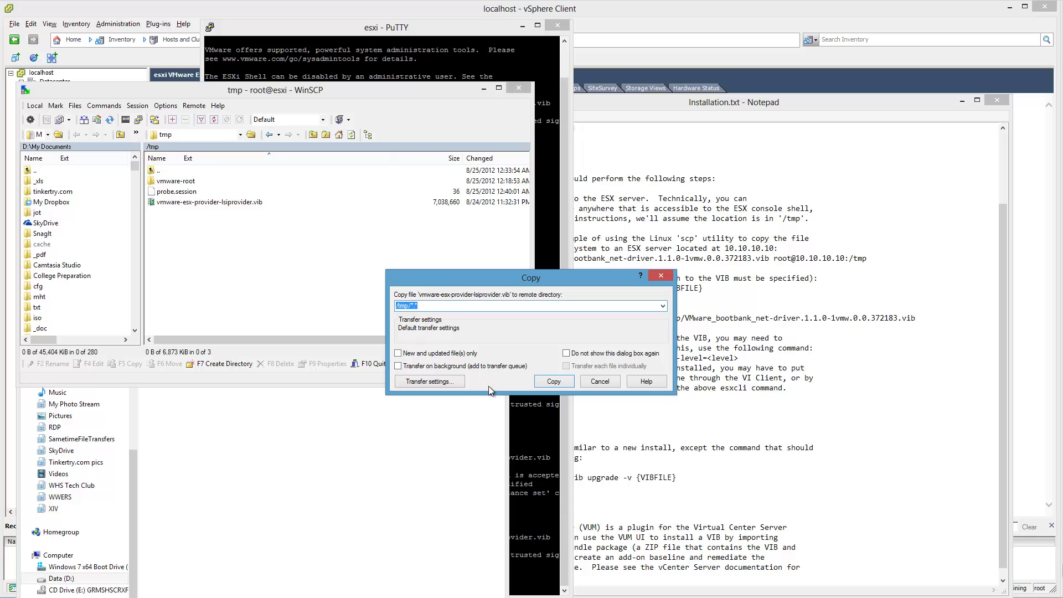
{"action": "left_click", "coordinate": [554, 381]}
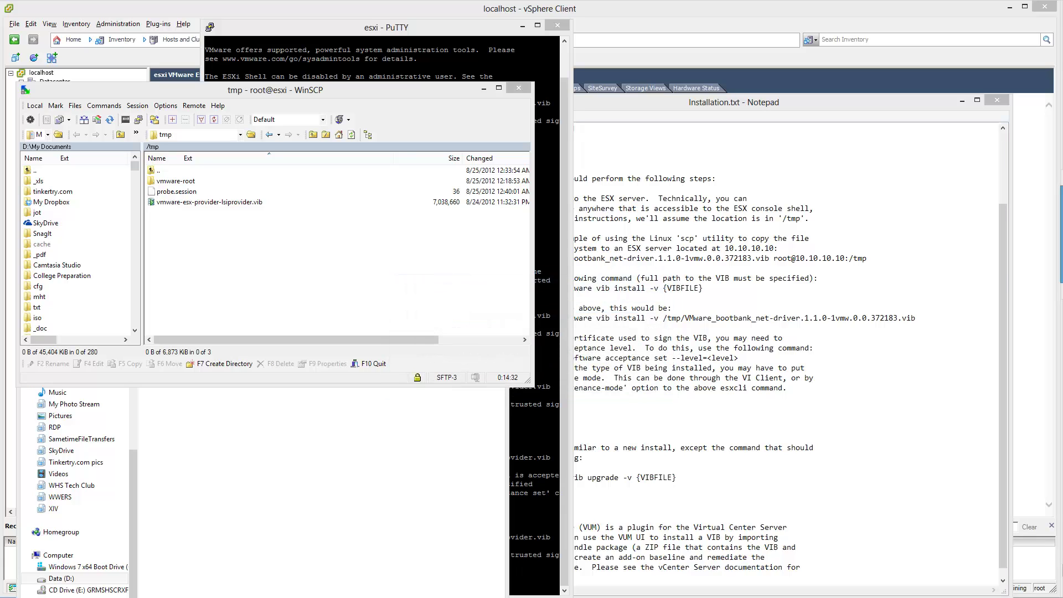
{"action": "left_click_drag", "start_coordinate": [824, 247], "coordinate": [457, 255]}
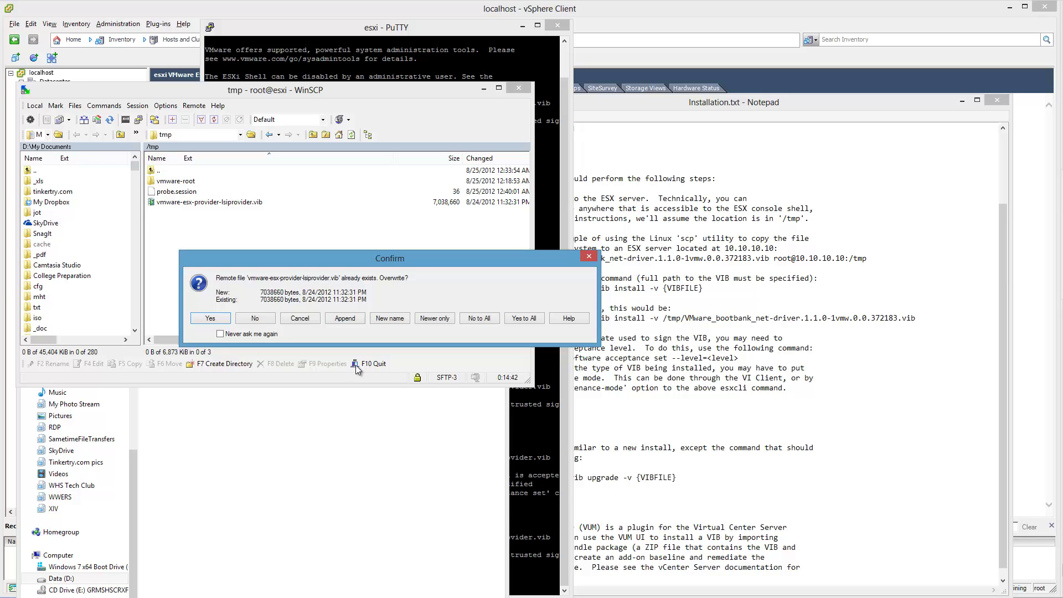
{"action": "left_click", "coordinate": [213, 321]}
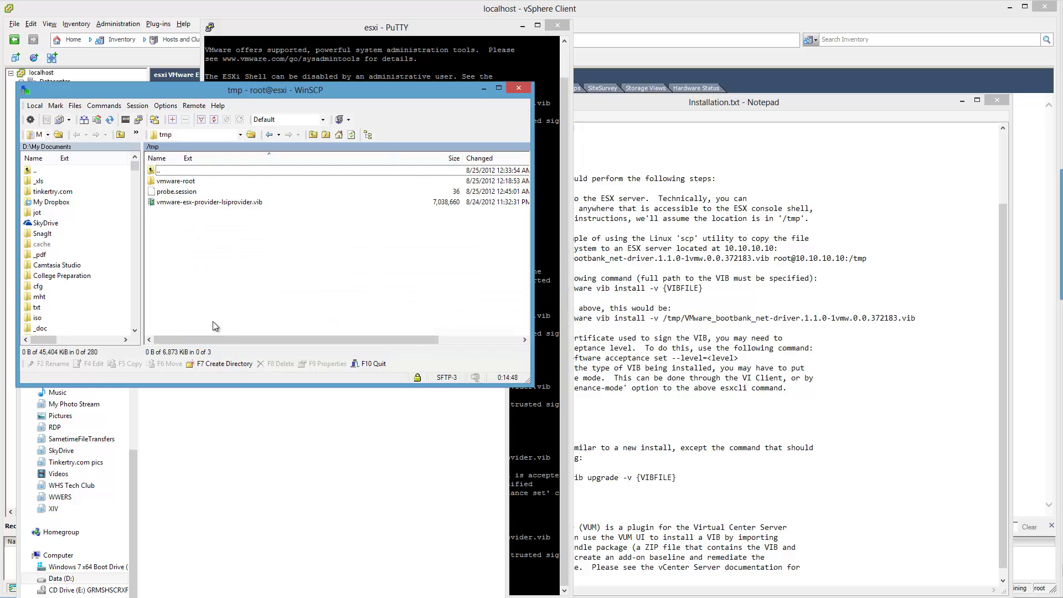
- Open the Properties of the local vib file in Explorer
{"action": "left_click", "coordinate": [282, 474]}
{"action": "left_click", "coordinate": [298, 376]}
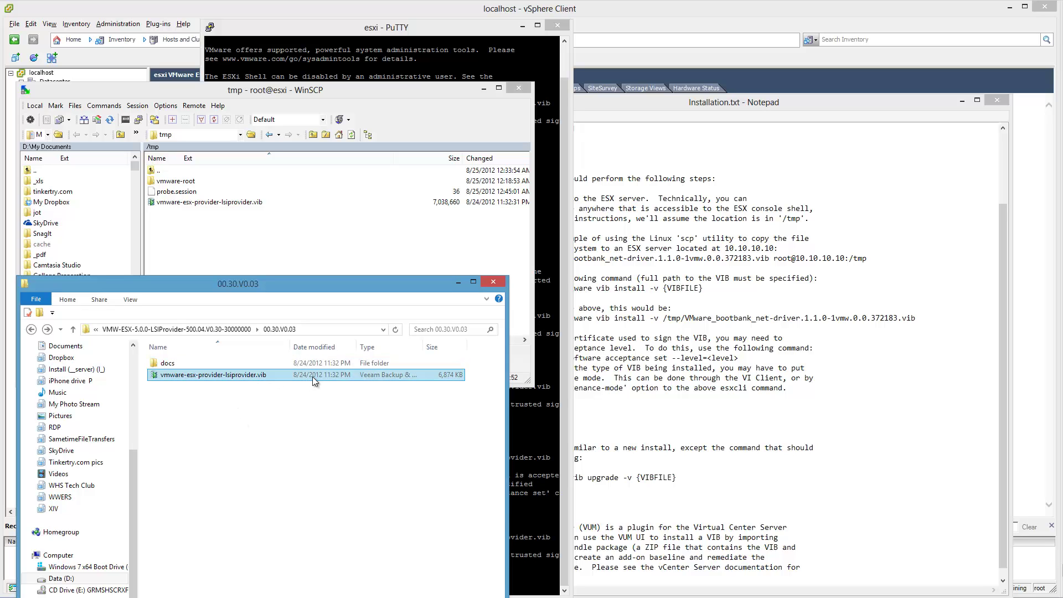
{"action": "right_click", "coordinate": [312, 376]}
{"action": "left_click", "coordinate": [280, 538]}
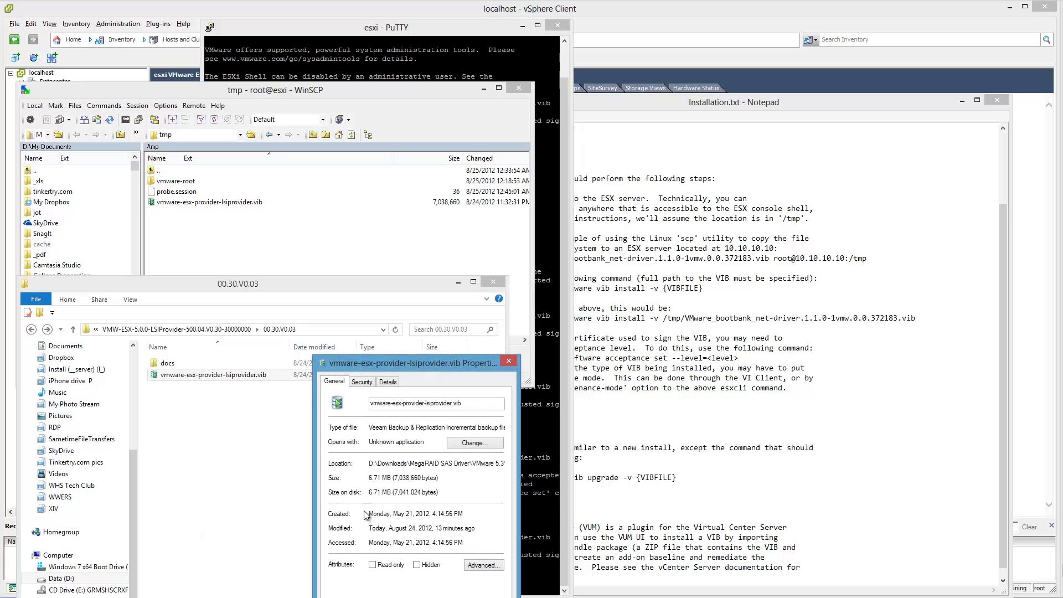
- Look over the vib's Security, Details, General tabs and Advanced attributes, then close Properties unchanged
{"action": "left_click", "coordinate": [362, 382]}
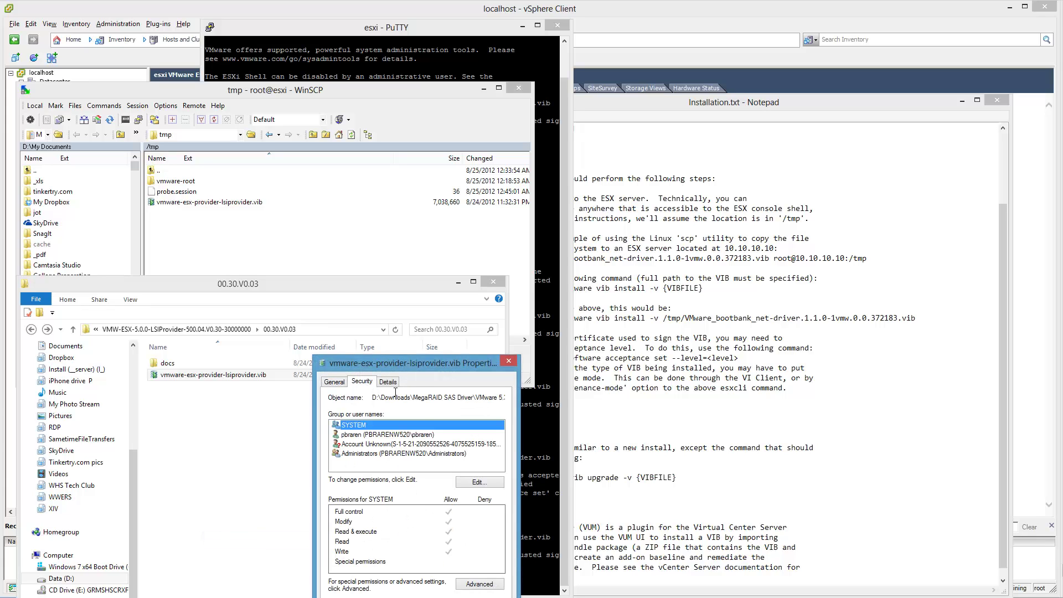
{"action": "left_click", "coordinate": [388, 382]}
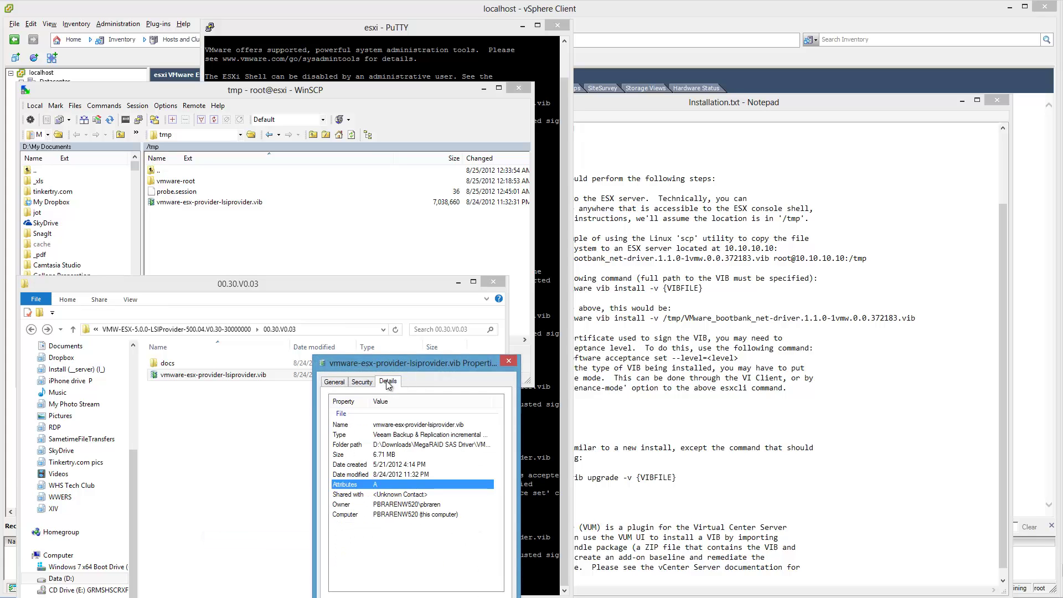
{"action": "left_click", "coordinate": [341, 387]}
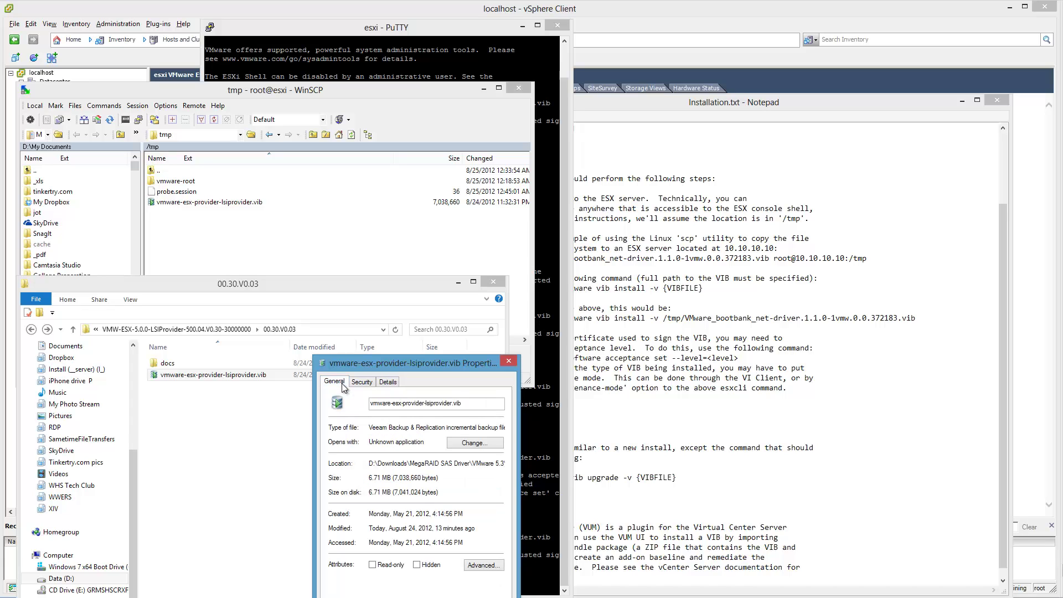
{"action": "left_click", "coordinate": [477, 565]}
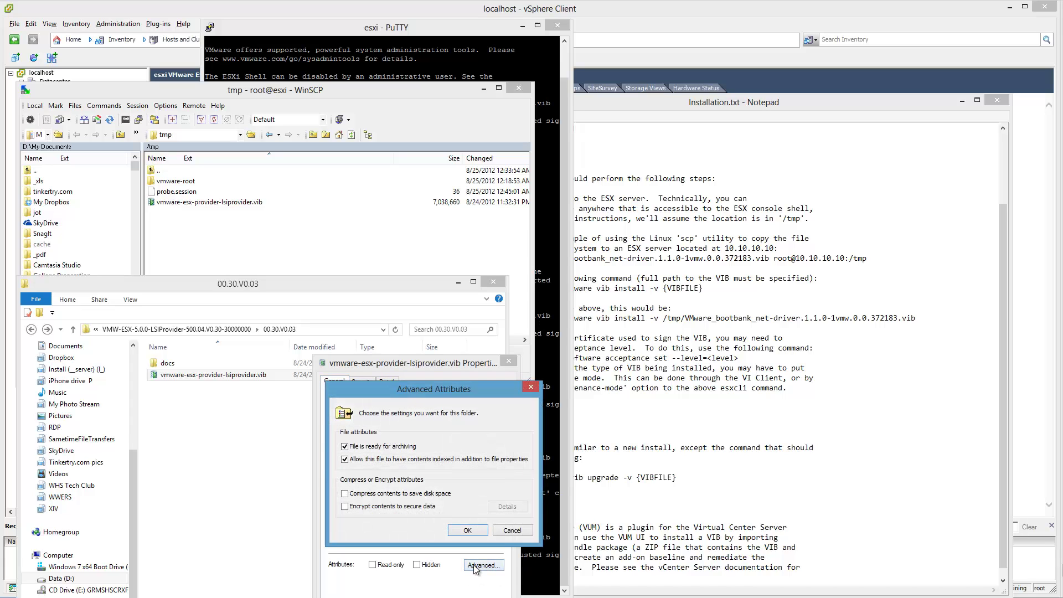
{"action": "left_click", "coordinate": [512, 530]}
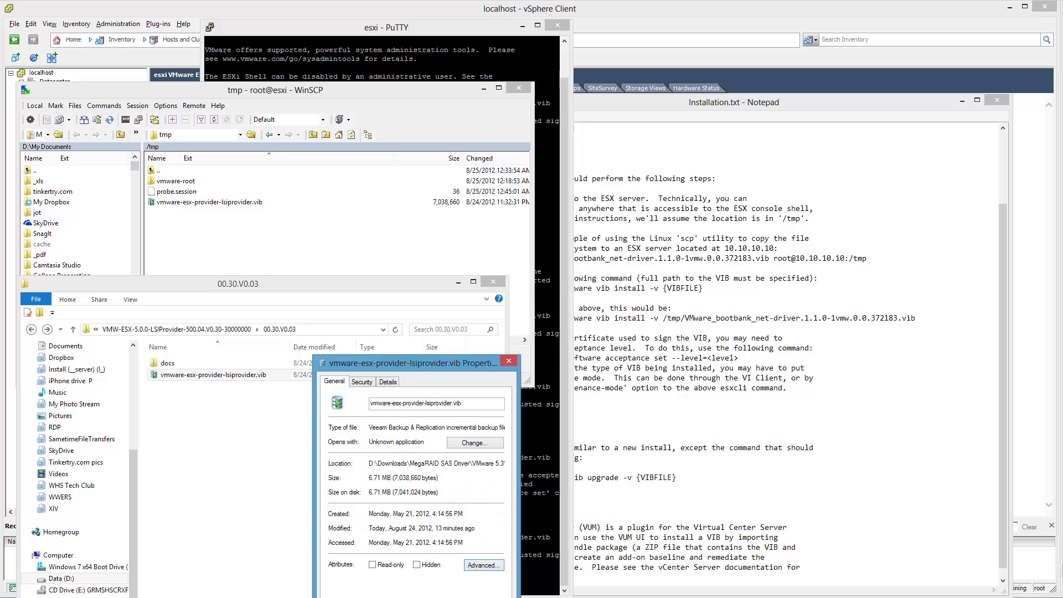
{"action": "key", "text": "Escape"}
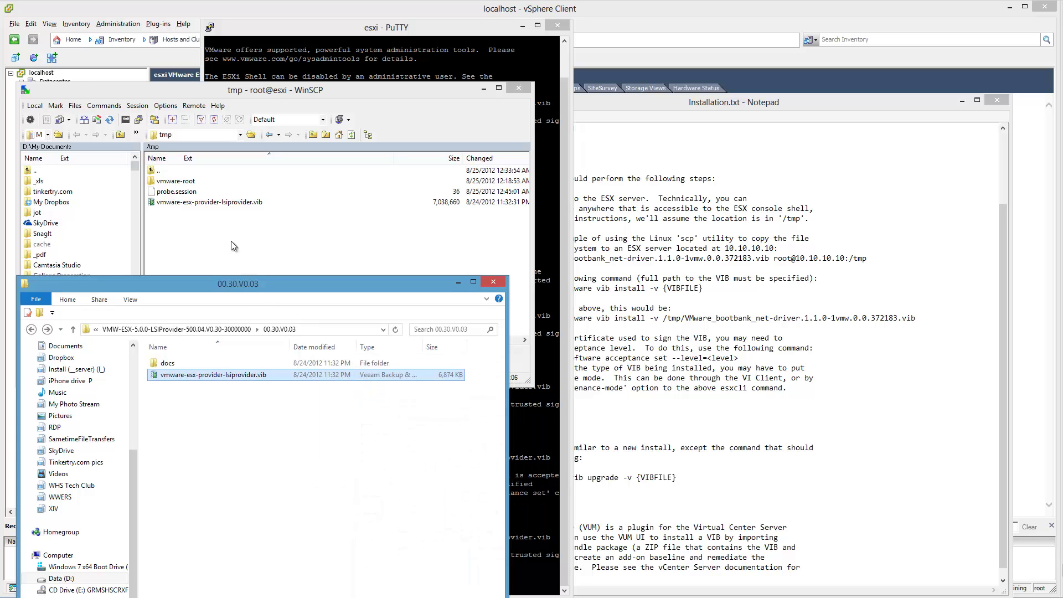
- Rerun the vib install once more and consult the installation notes in Notepad
{"action": "left_click", "coordinate": [553, 378]}
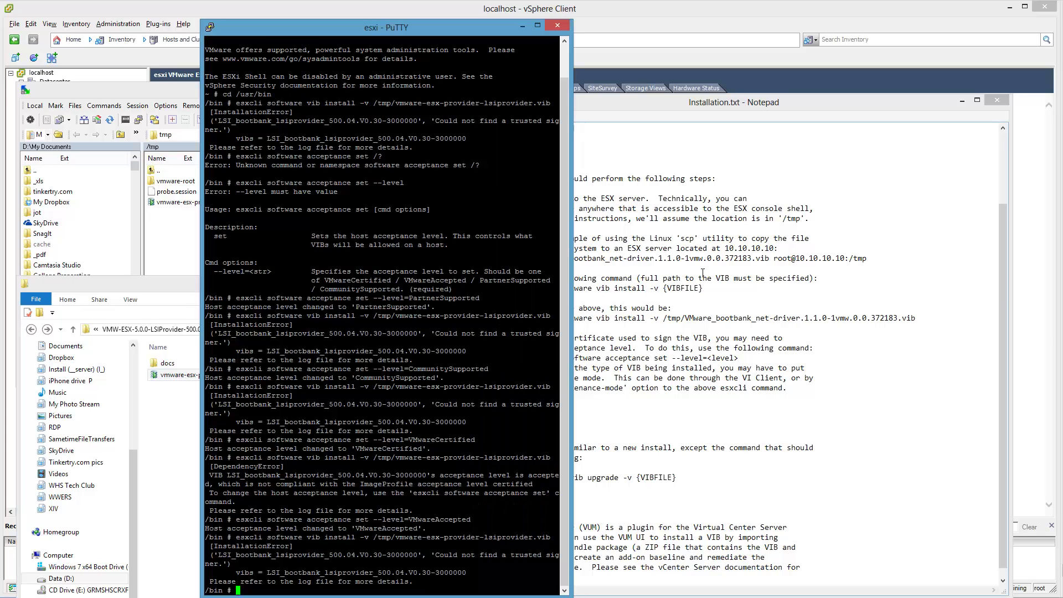
{"action": "key", "text": "Up"}
{"action": "key", "text": "Return"}
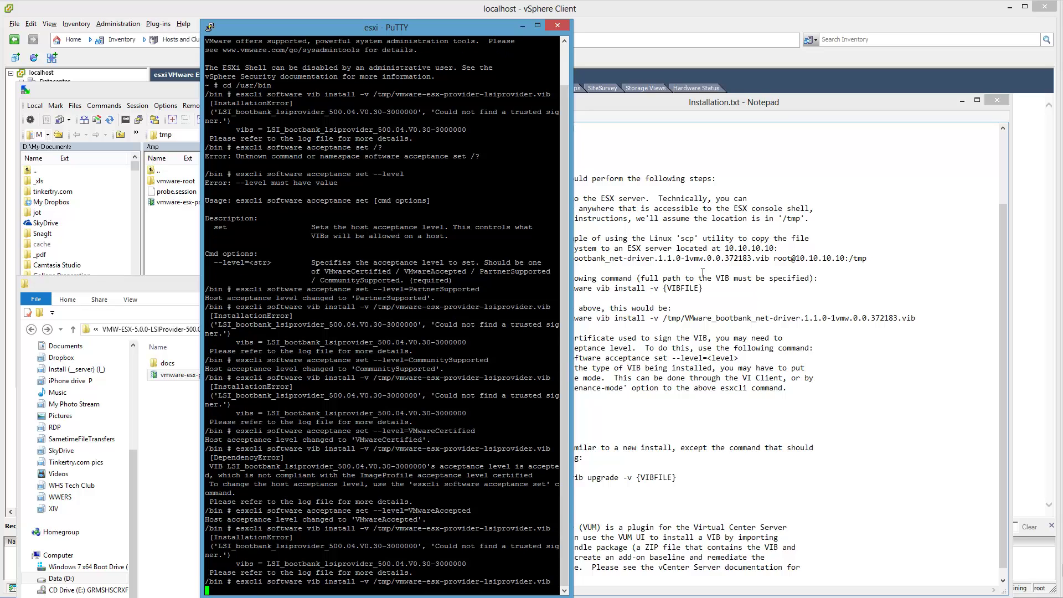
{"action": "left_click", "coordinate": [764, 290]}
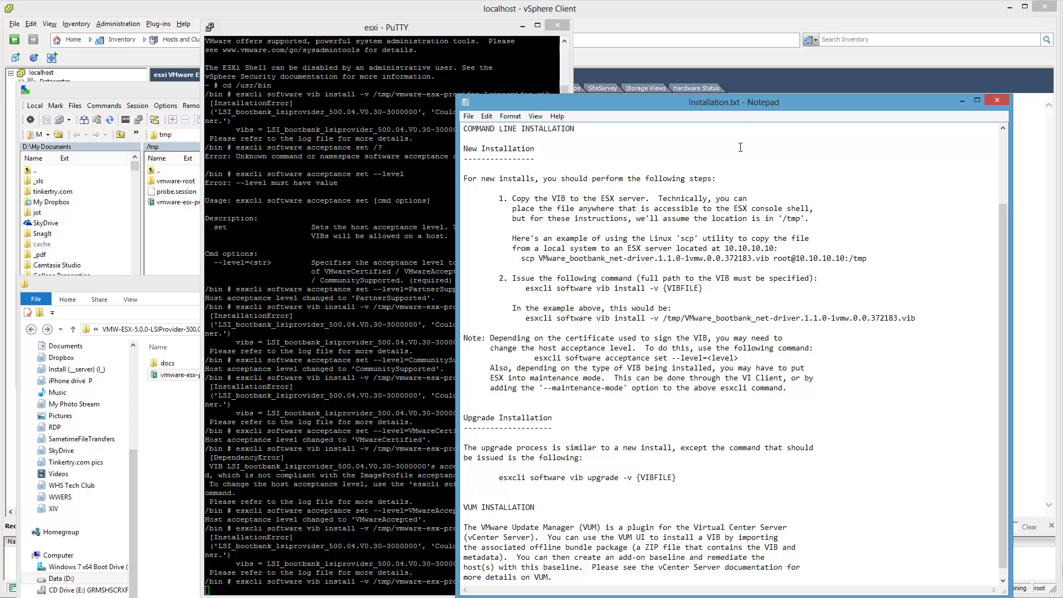
{"action": "left_click_drag", "start_coordinate": [739, 106], "coordinate": [828, 60]}
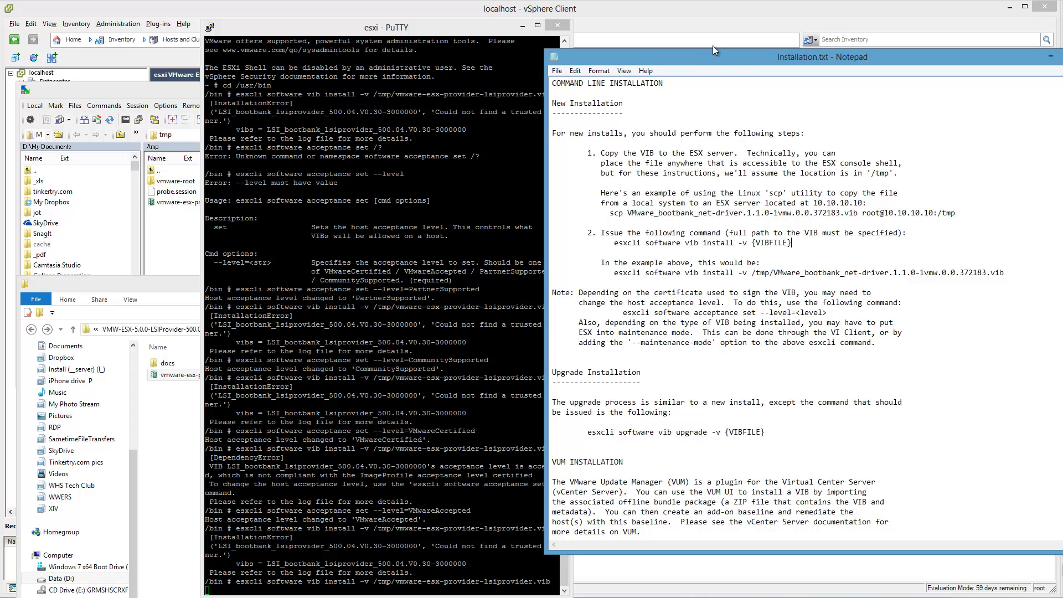
{"action": "left_click_drag", "start_coordinate": [730, 61], "coordinate": [749, 34]}
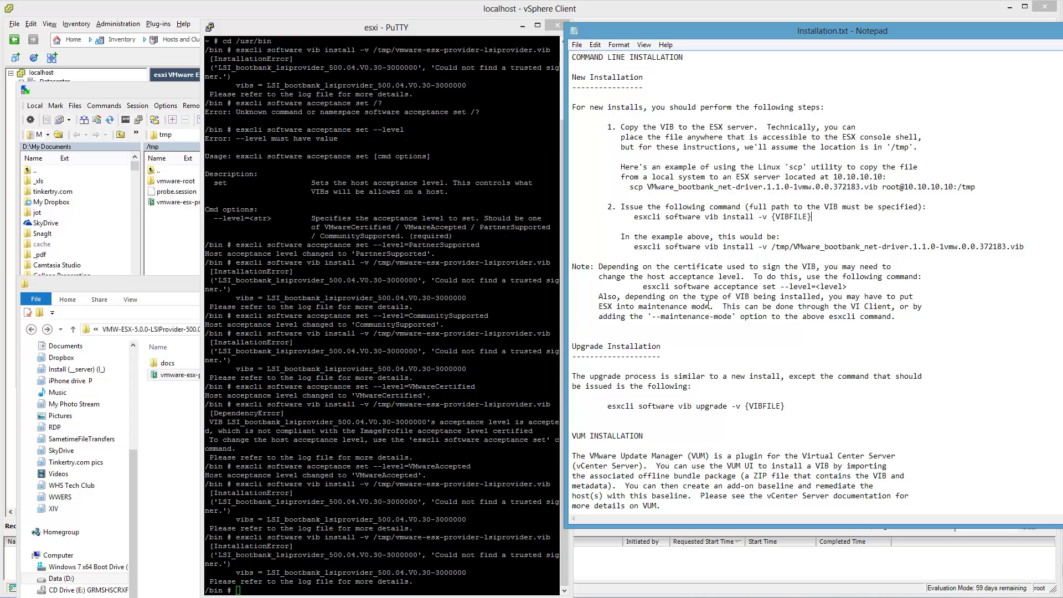
- Run the vib install command again with --maintenance-mode appended
{"action": "left_click", "coordinate": [476, 387]}
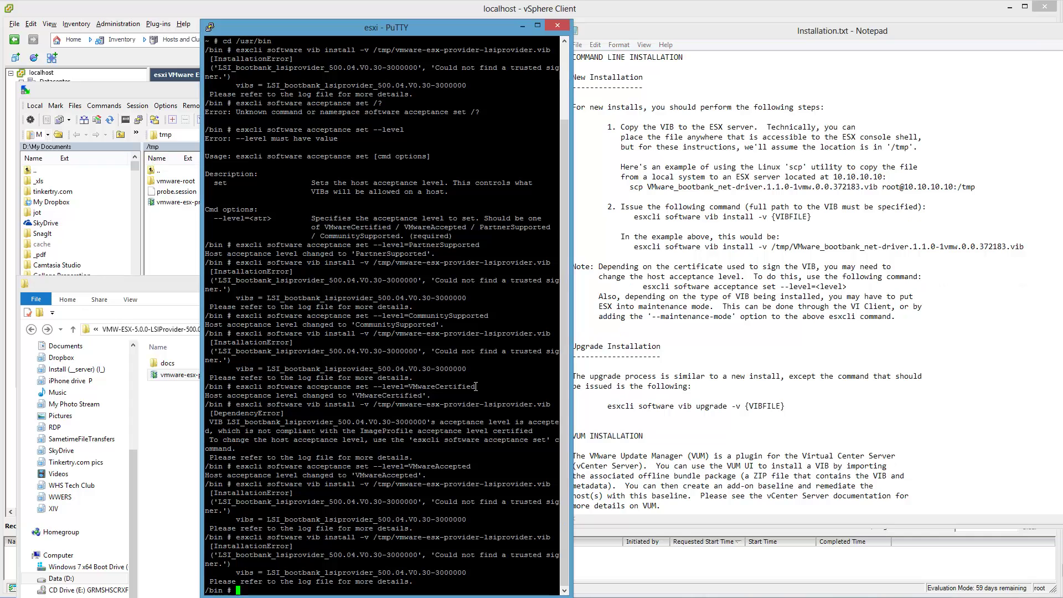
{"action": "key", "text": "Up"}
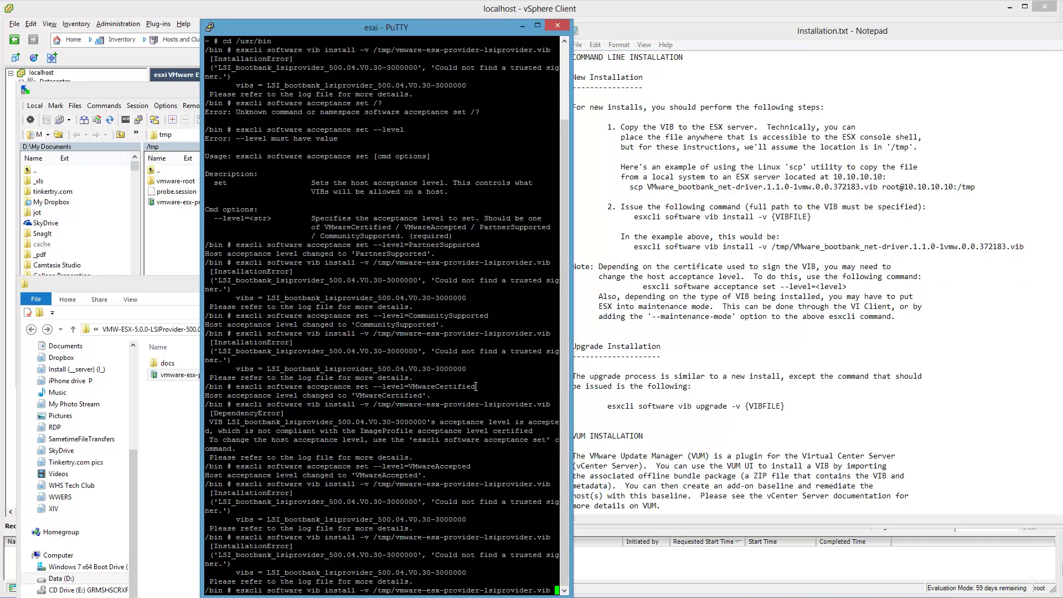
{"action": "type", "text": "--"}
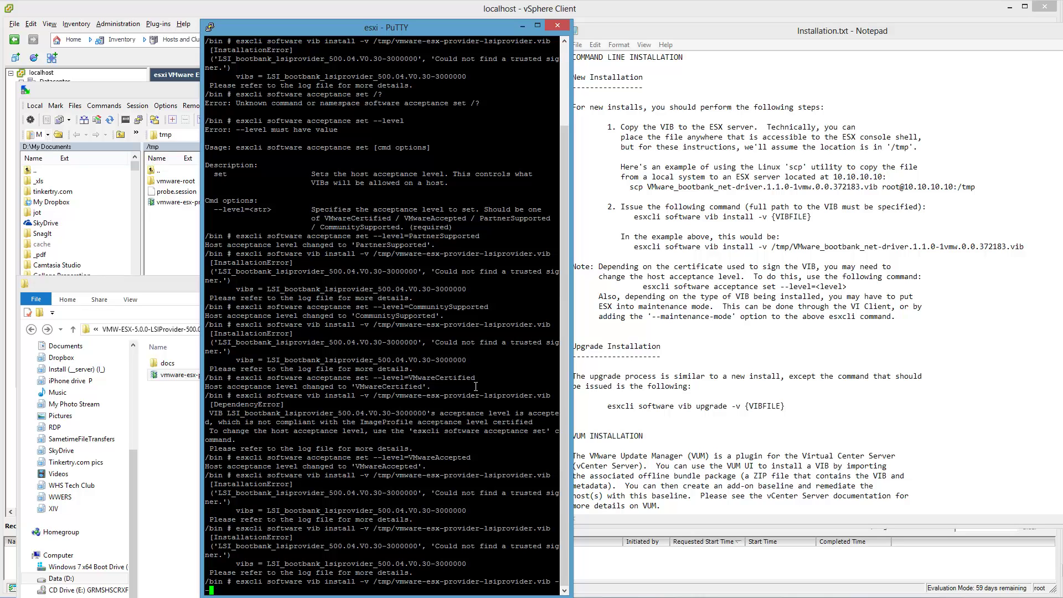
{"action": "type", "text": "maintenance-mode"}
{"action": "key", "text": "Return"}
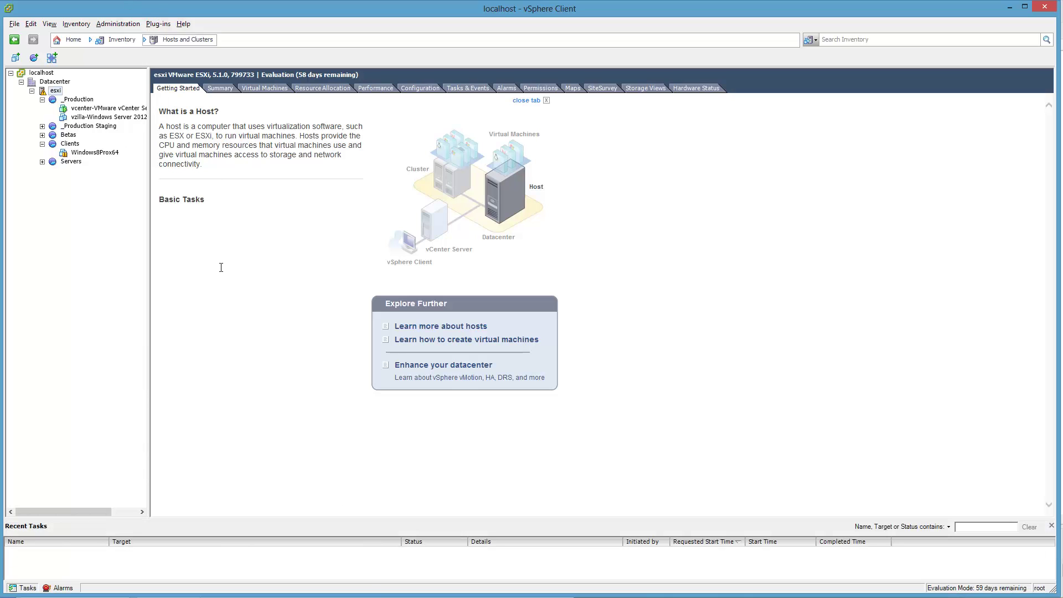
- Shut down the vCenter Server Appliance's guest OS via Power > Shut Down Guest, then exit vSphere Client
{"action": "left_click_drag", "start_coordinate": [371, 593], "coordinate": [390, 313]}
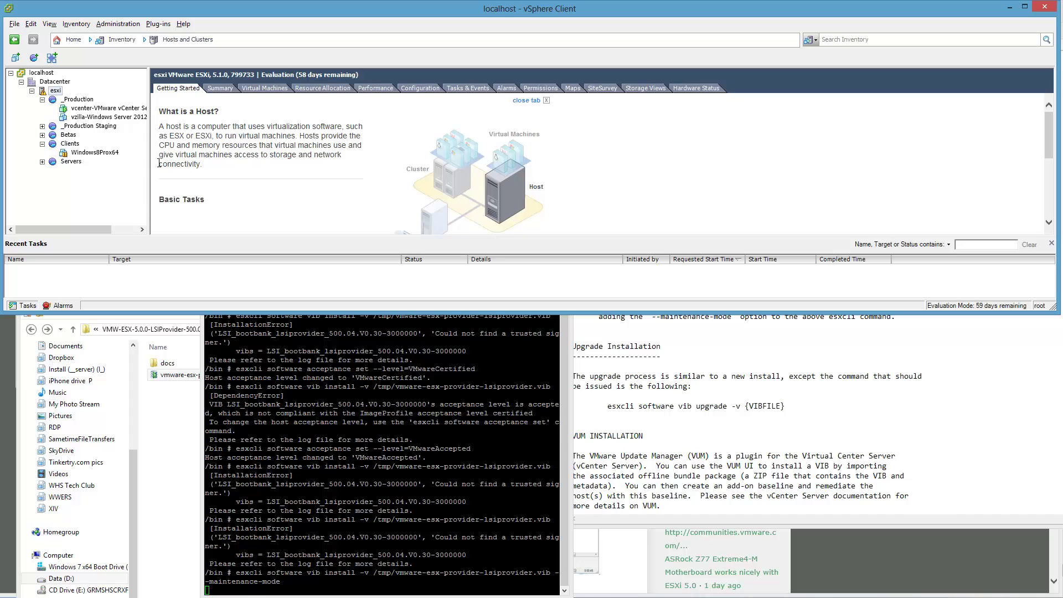
{"action": "right_click", "coordinate": [113, 110]}
{"action": "mouse_move", "coordinate": [141, 115]}
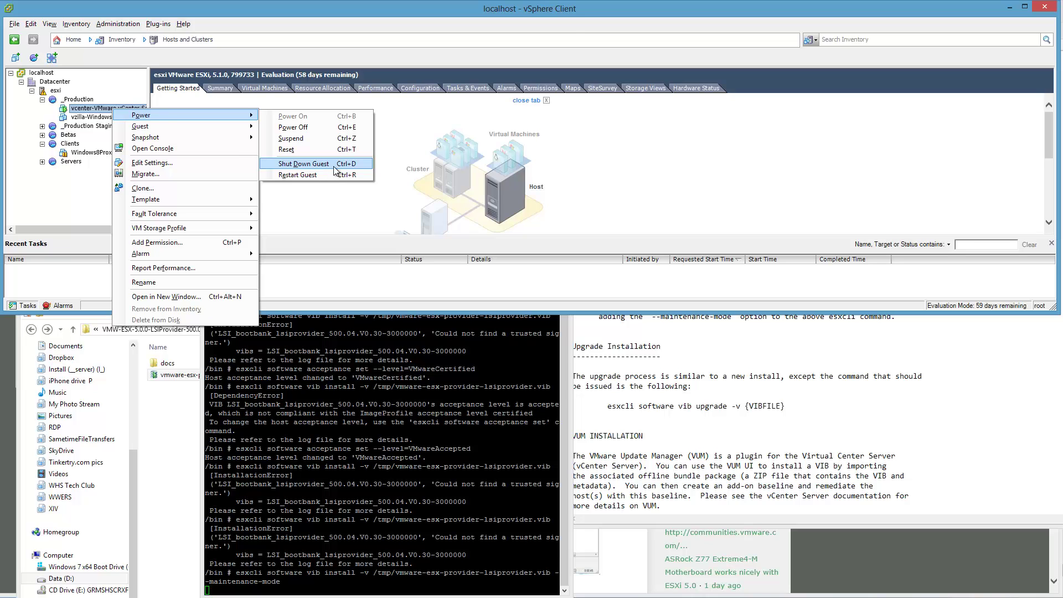
{"action": "left_click", "coordinate": [303, 165]}
{"action": "left_click", "coordinate": [570, 365]}
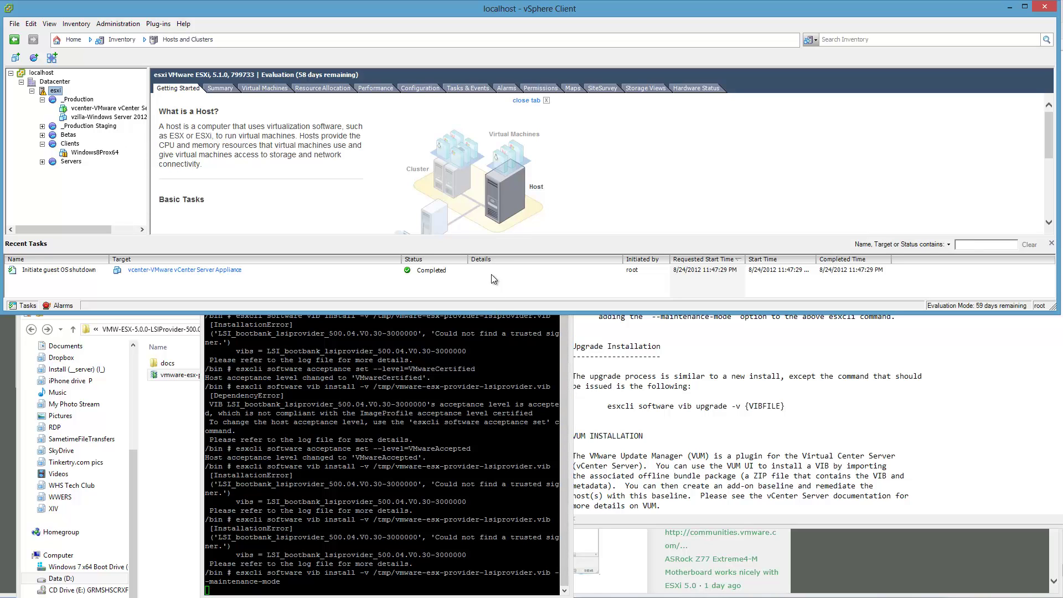
{"action": "left_click", "coordinate": [1044, 6]}
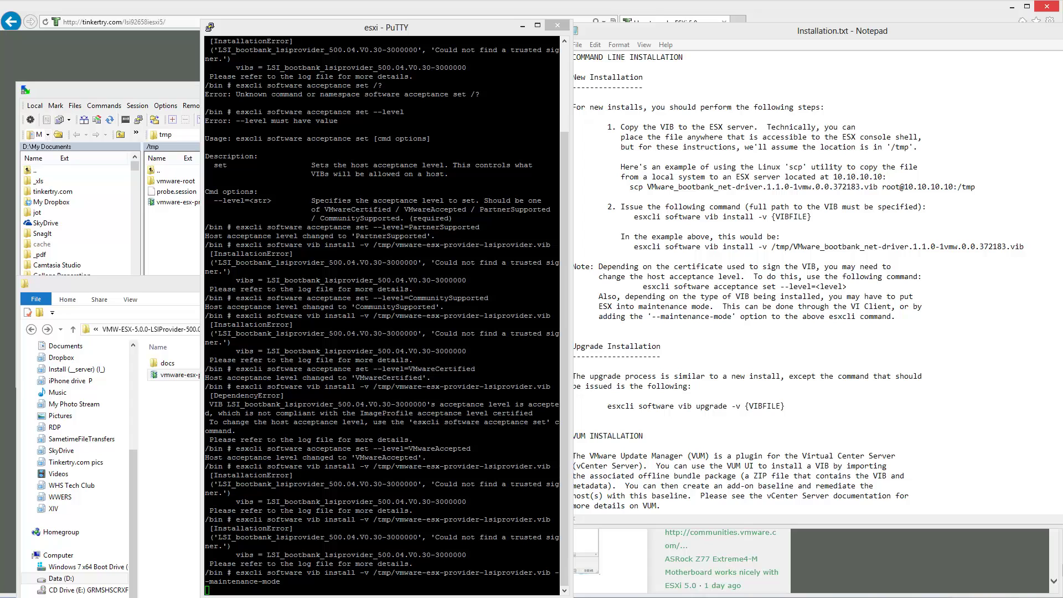
- Log in directly to host esxi as root and dismiss the vCenter management warning
{"action": "left_click_drag", "start_coordinate": [353, 98], "coordinate": [693, 107]}
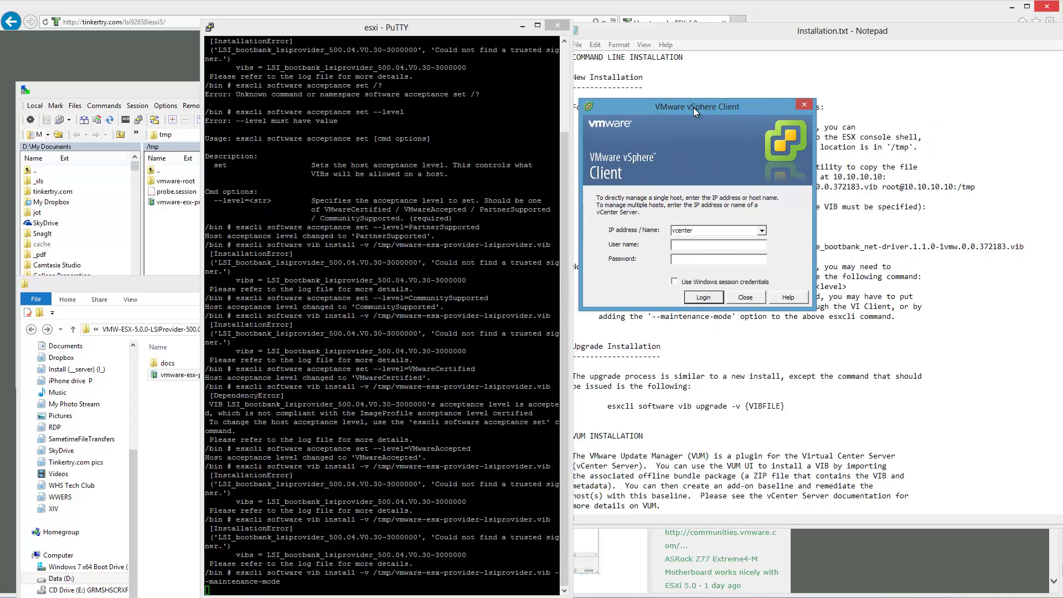
{"action": "key", "text": "shift+Tab"}
{"action": "type", "text": "esxi"}
{"action": "key", "text": "Tab"}
{"action": "type", "text": "r"}
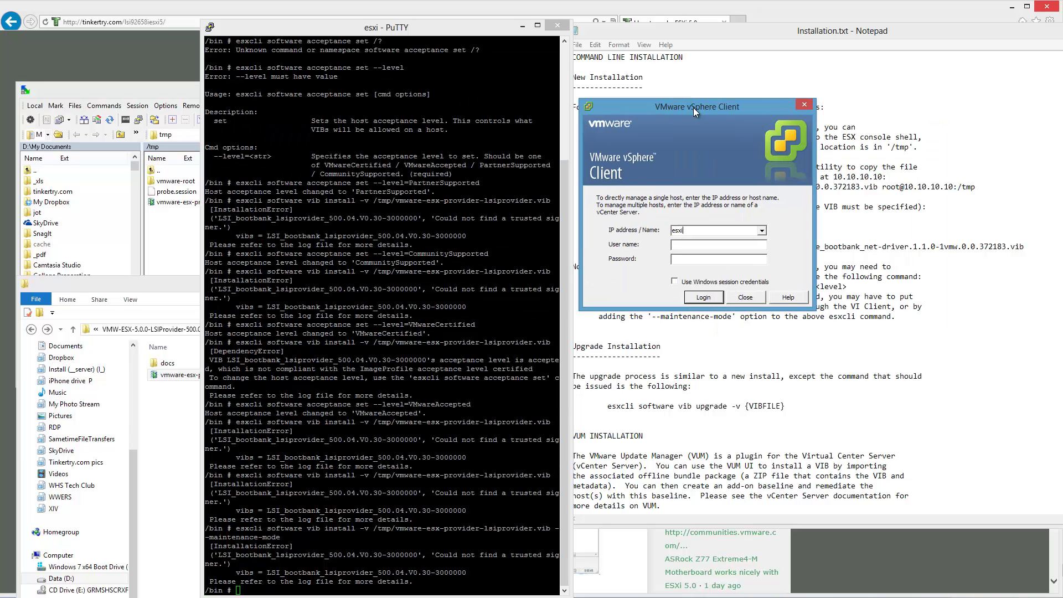
{"action": "type", "text": "oot"}
{"action": "key", "text": "Tab"}
{"action": "type", "text": "********"}
{"action": "key", "text": "Return"}
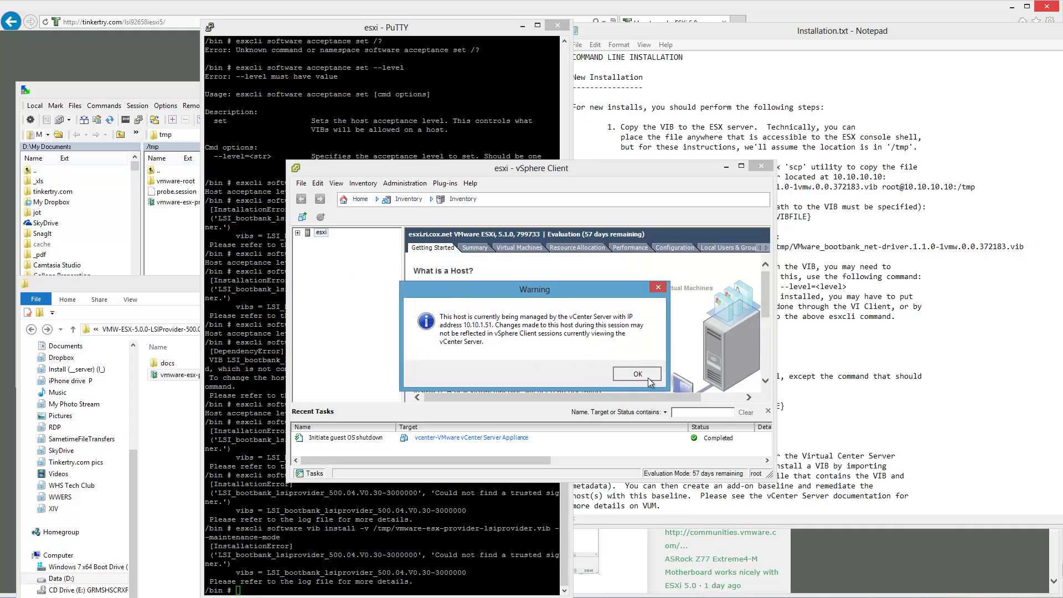
{"action": "left_click", "coordinate": [636, 373]}
- Watch the vCenter Server Appliance's Console tab in an enlarged window to confirm it has halted
{"action": "left_click", "coordinate": [298, 233]}
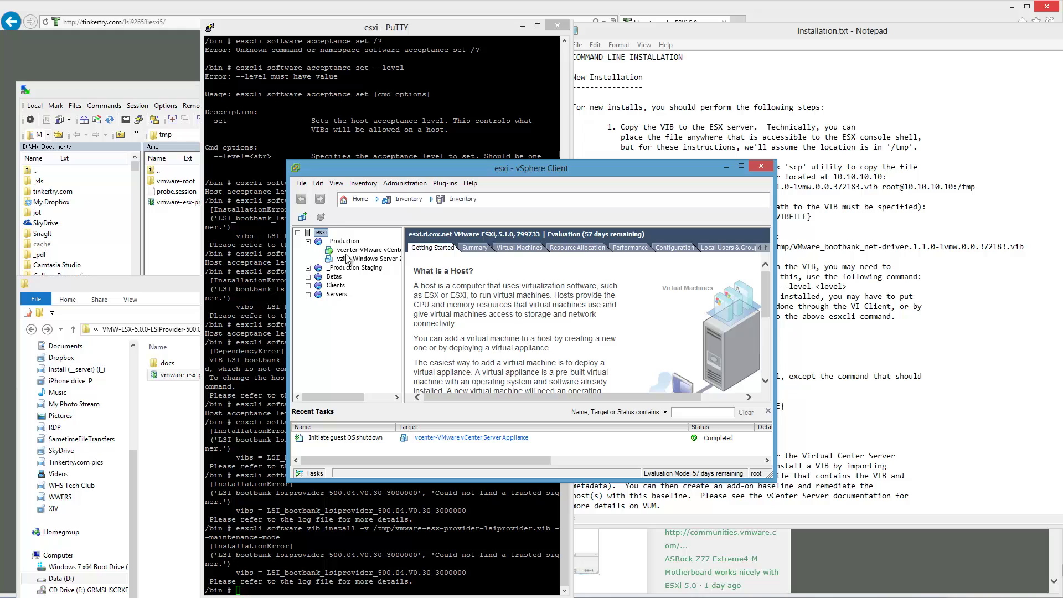
{"action": "left_click", "coordinate": [363, 250]}
{"action": "left_click", "coordinate": [635, 249]}
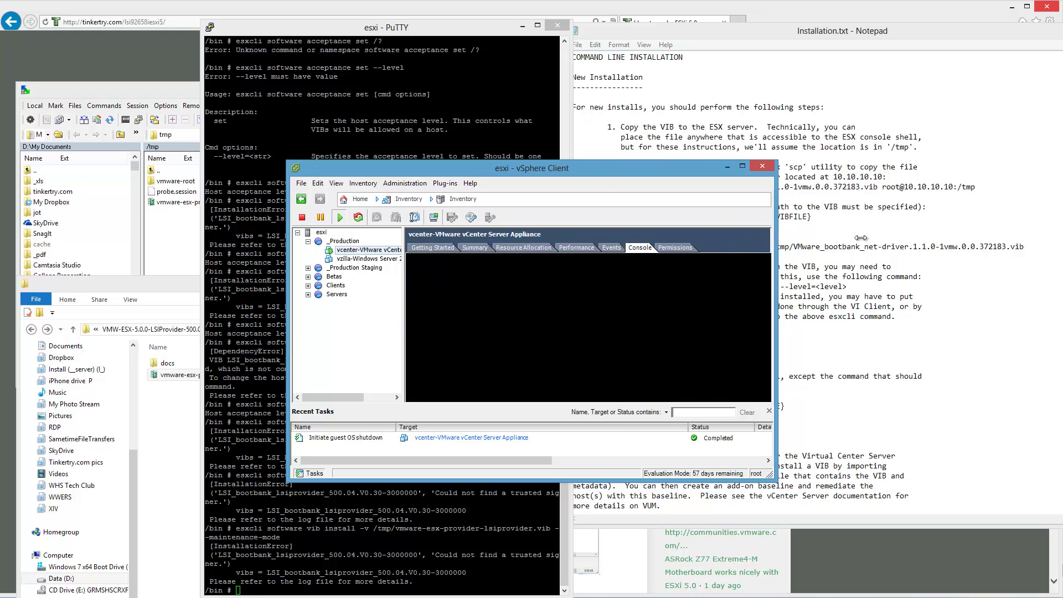
{"action": "left_click_drag", "start_coordinate": [774, 229], "coordinate": [958, 229]}
{"action": "left_click_drag", "start_coordinate": [837, 170], "coordinate": [916, 47]}
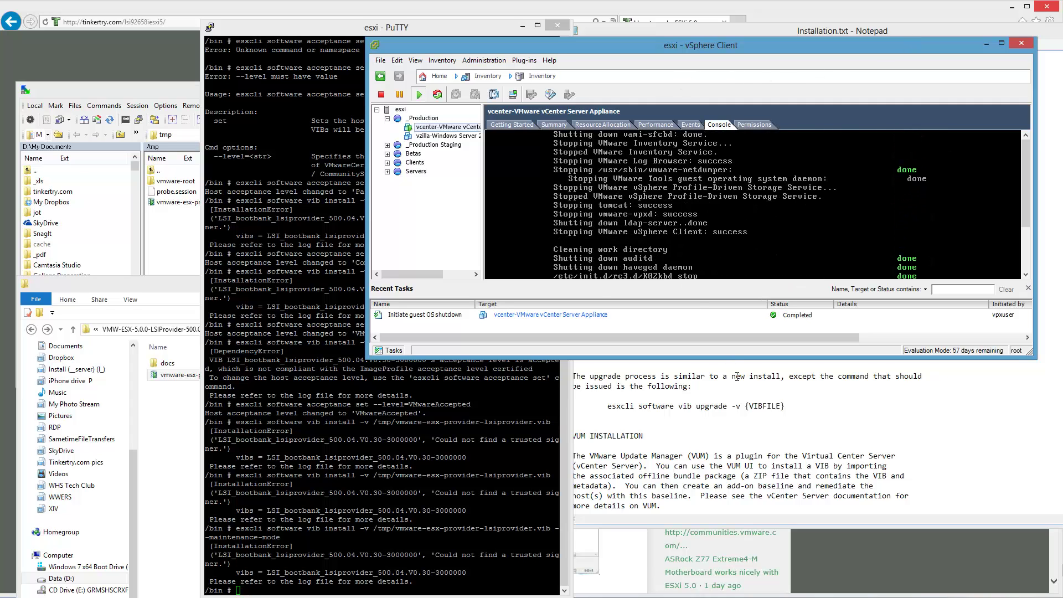
{"action": "left_click_drag", "start_coordinate": [739, 358], "coordinate": [757, 493]}
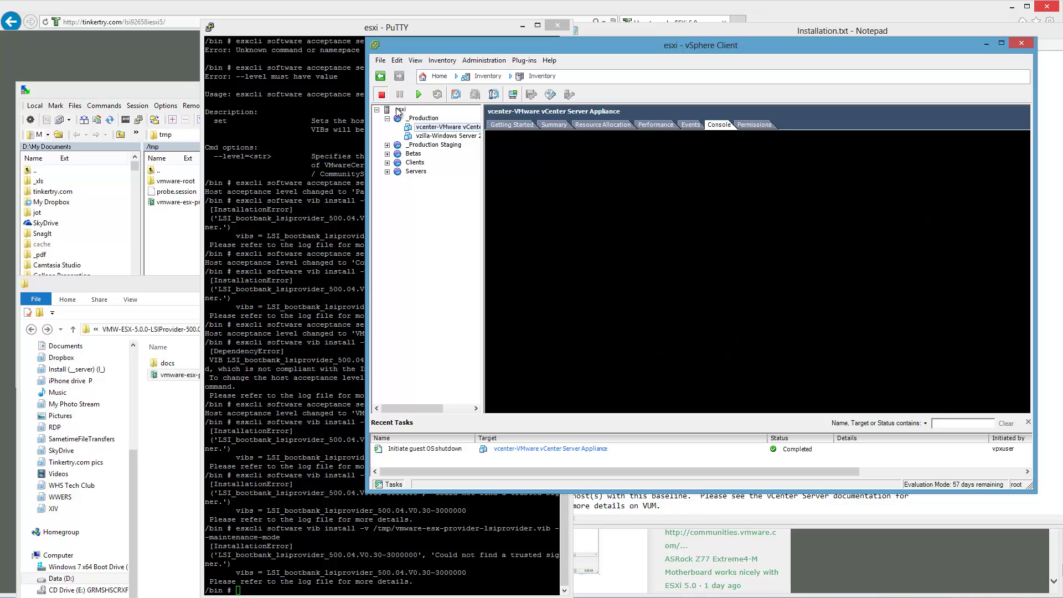
- Put the esxi host into maintenance mode
{"action": "right_click", "coordinate": [399, 111]}
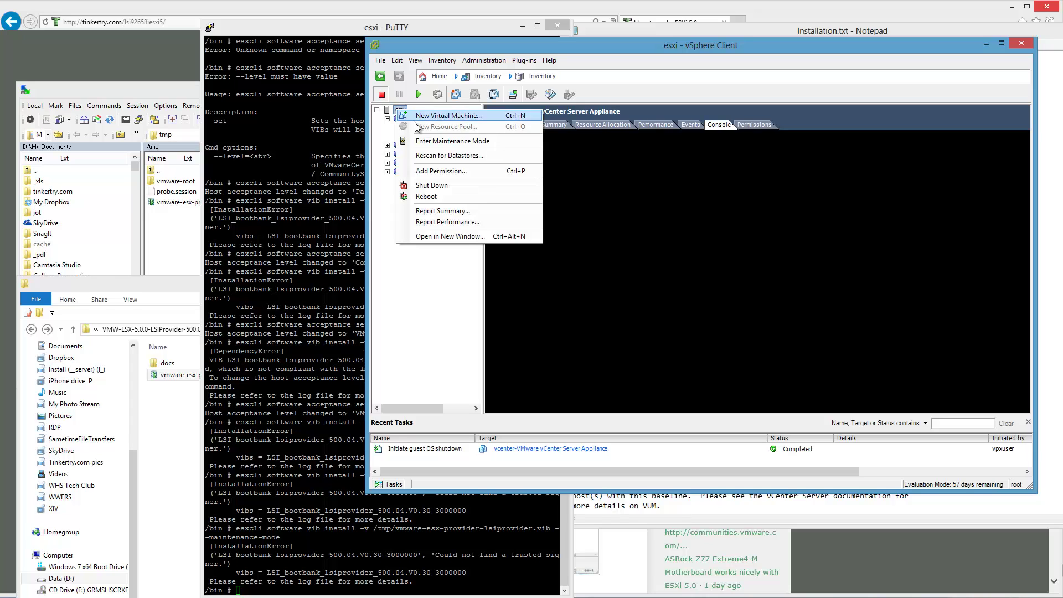
{"action": "left_click", "coordinate": [437, 142]}
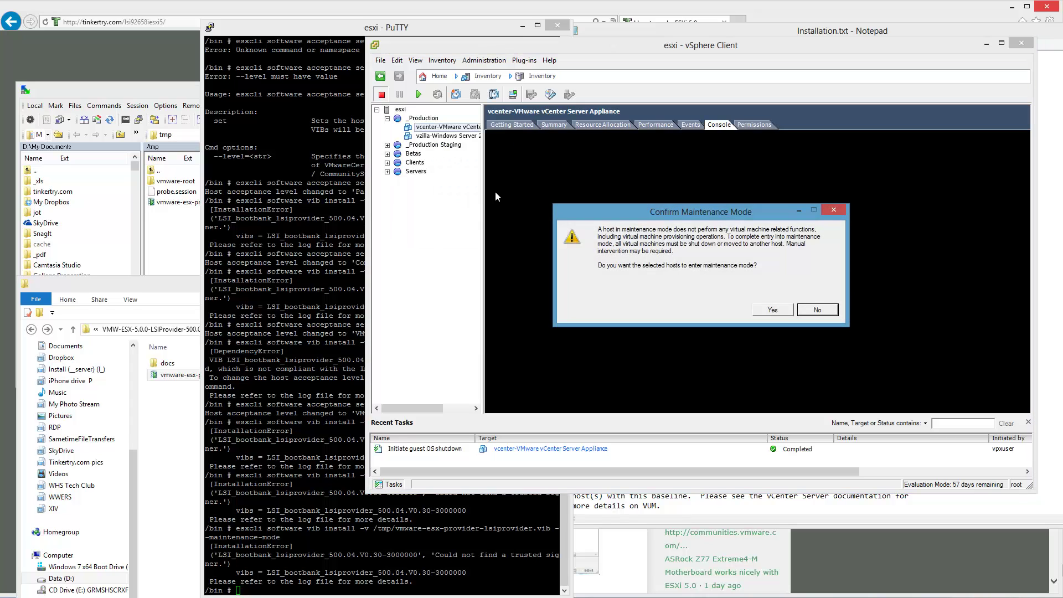
{"action": "left_click", "coordinate": [774, 309]}
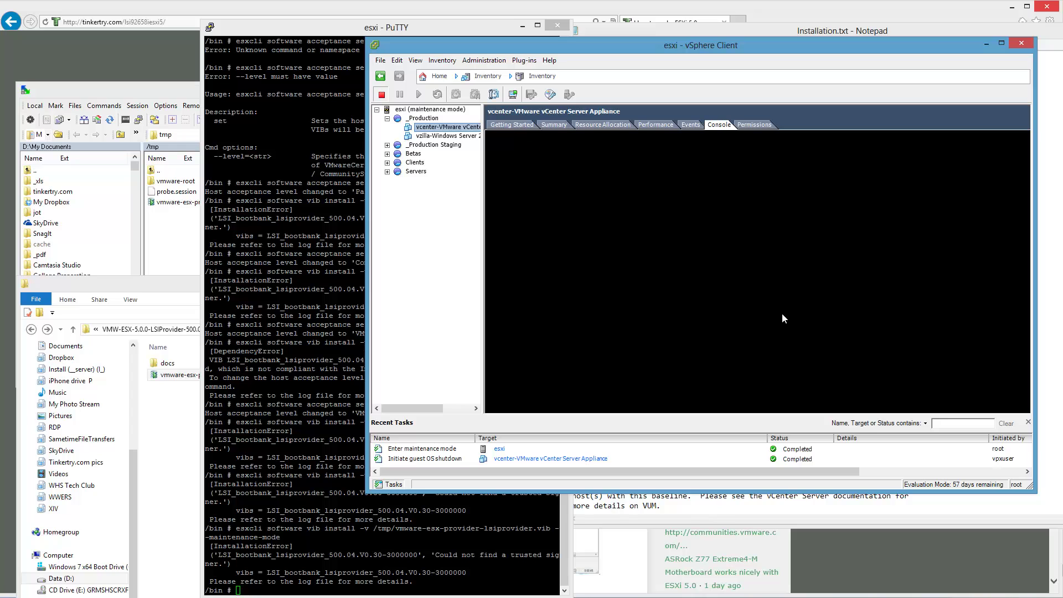
- Rerun the previous LSI provider VIB install command with --maintenance-mode in PuTTY
{"action": "left_click_drag", "start_coordinate": [603, 50], "coordinate": [821, 49]}
{"action": "left_click", "coordinate": [423, 237]}
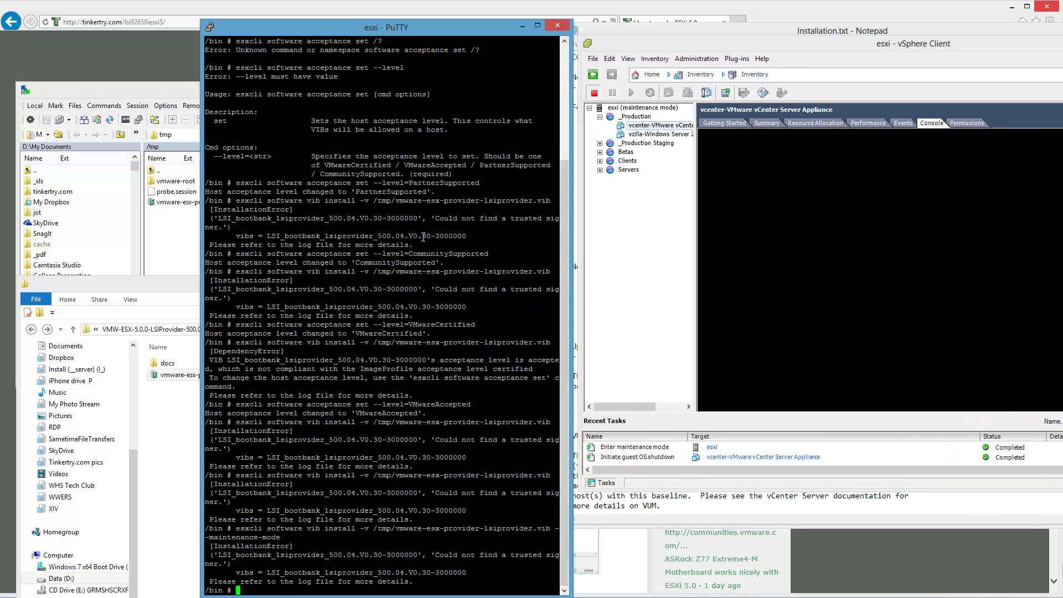
{"action": "key", "text": "Up"}
{"action": "key", "text": "Return"}
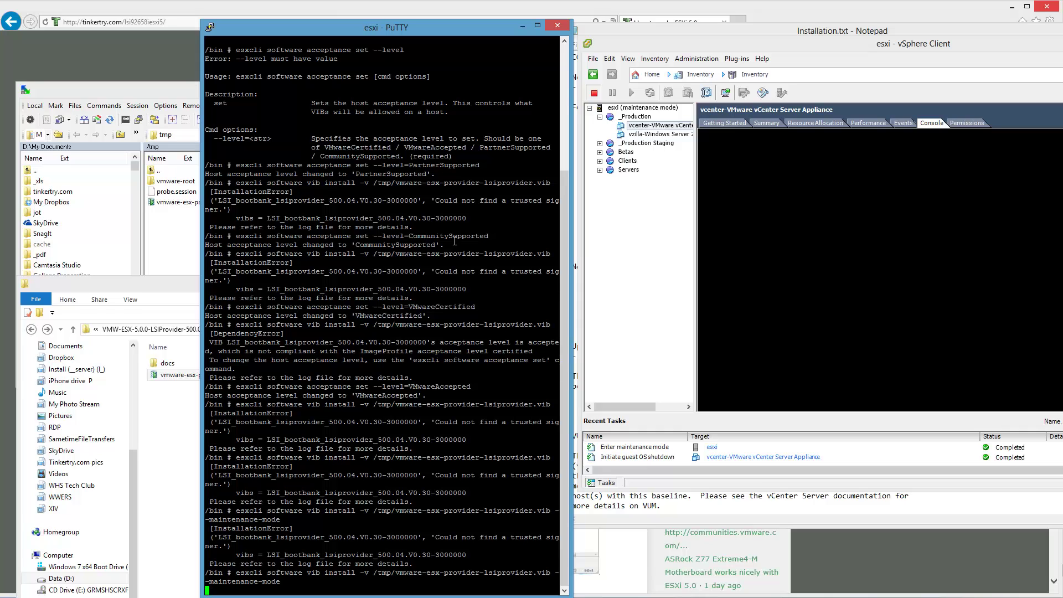
{"action": "key", "text": "alt+Tab"}
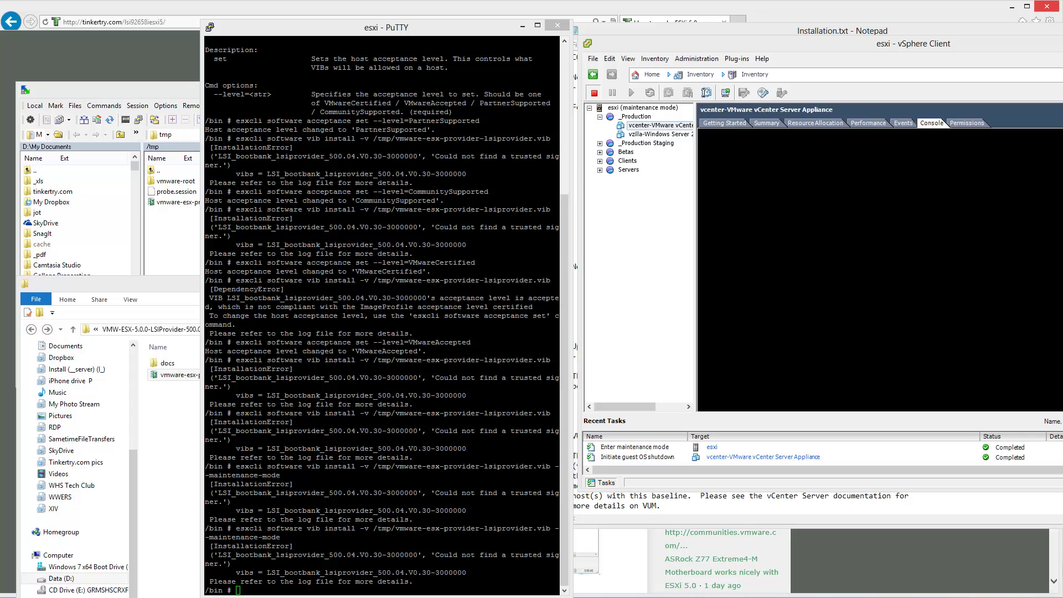
- Edit the install command, replacing --maintenance-mode with --nosigcheck
{"action": "left_click", "coordinate": [474, 282]}
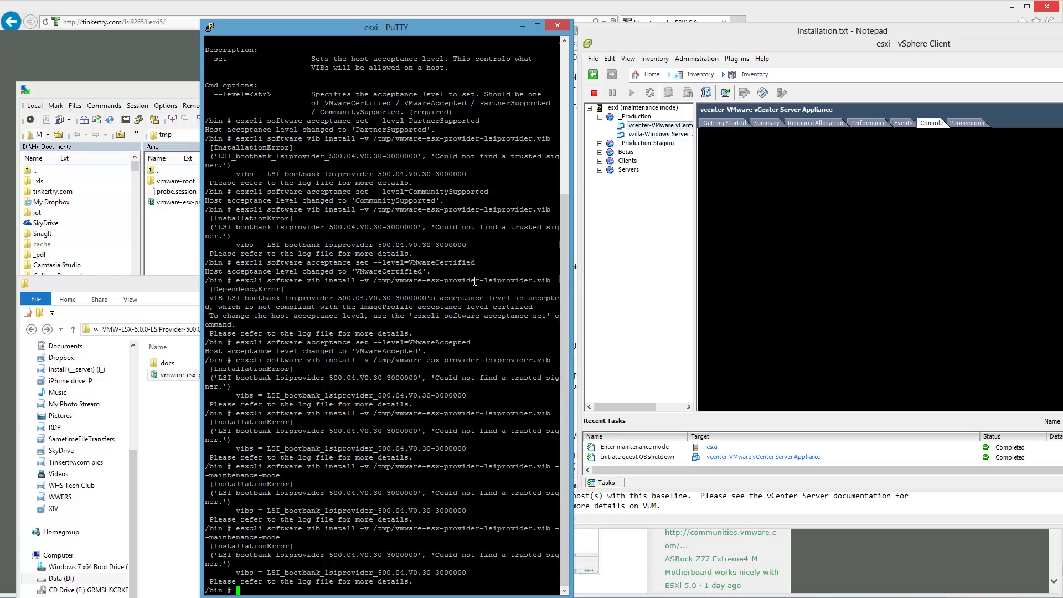
{"action": "key", "text": "Up"}
{"action": "key", "text": "BackSpace"}
{"action": "key", "text": "BackSpace"}
{"action": "key", "text": "BackSpace"}
{"action": "key", "text": "BackSpace"}
{"action": "key", "text": "BackSpace"}
{"action": "key", "text": "BackSpace"}
{"action": "key", "text": "BackSpace"}
{"action": "key", "text": "BackSpace"}
{"action": "key", "text": "BackSpace"}
{"action": "key", "text": "BackSpace"}
{"action": "key", "text": "BackSpace"}
{"action": "key", "text": "BackSpace"}
{"action": "key", "text": "BackSpace"}
{"action": "key", "text": "BackSpace"}
{"action": "key", "text": "BackSpace"}
{"action": "key", "text": "BackSpace"}
{"action": "key", "text": "BackSpace"}
{"action": "key", "text": "BackSpace"}
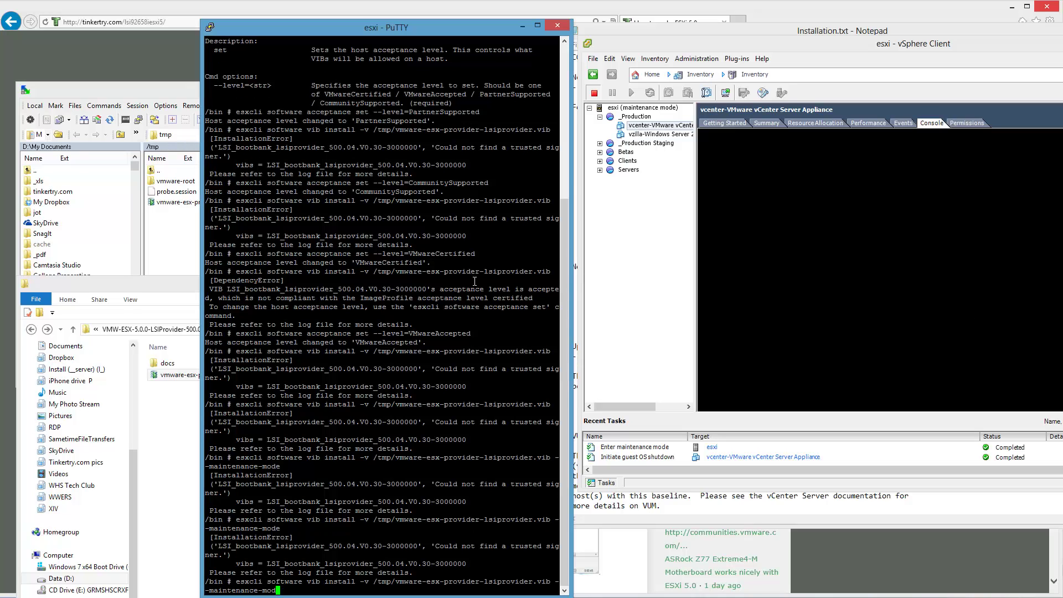
{"action": "key", "text": "BackSpace"}
{"action": "type", "text": "--nosigcheck"}
- Run the --nosigcheck install, then correct the option to --no-sig-check and run it again
{"action": "key", "text": "Return"}
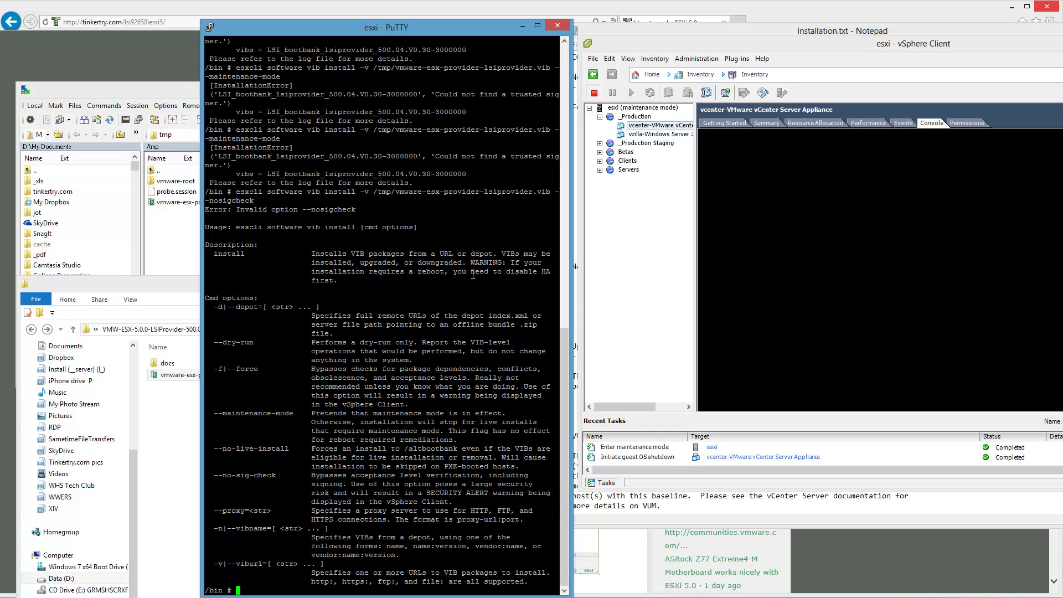
{"action": "key", "text": "Up"}
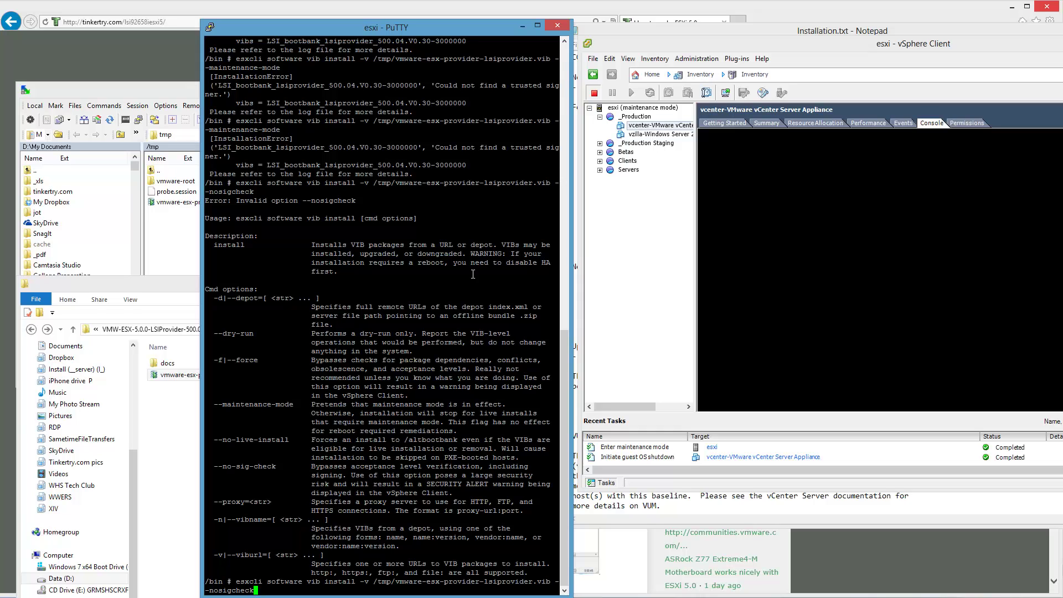
{"action": "key", "text": "BackSpace"}
{"action": "key", "text": "BackSpace"}
{"action": "key", "text": "BackSpace"}
{"action": "key", "text": "BackSpace"}
{"action": "key", "text": "BackSpace"}
{"action": "key", "text": "BackSpace"}
{"action": "key", "text": "BackSpace"}
{"action": "key", "text": "BackSpace"}
{"action": "key", "text": "BackSpace"}
{"action": "key", "text": "BackSpace"}
{"action": "key", "text": "BackSpace"}
{"action": "key", "text": "BackSpace"}
{"action": "key", "text": "BackSpace"}
{"action": "key", "text": "BackSpace"}
{"action": "type", "text": "b "}
{"action": "type", "text": "-"}
{"action": "type", "text": "-nosig"}
{"action": "key", "text": "BackSpace"}
{"action": "key", "text": "BackSpace"}
{"action": "key", "text": "BackSpace"}
{"action": "type", "text": "-sig-check"}
{"action": "key", "text": "Return"}
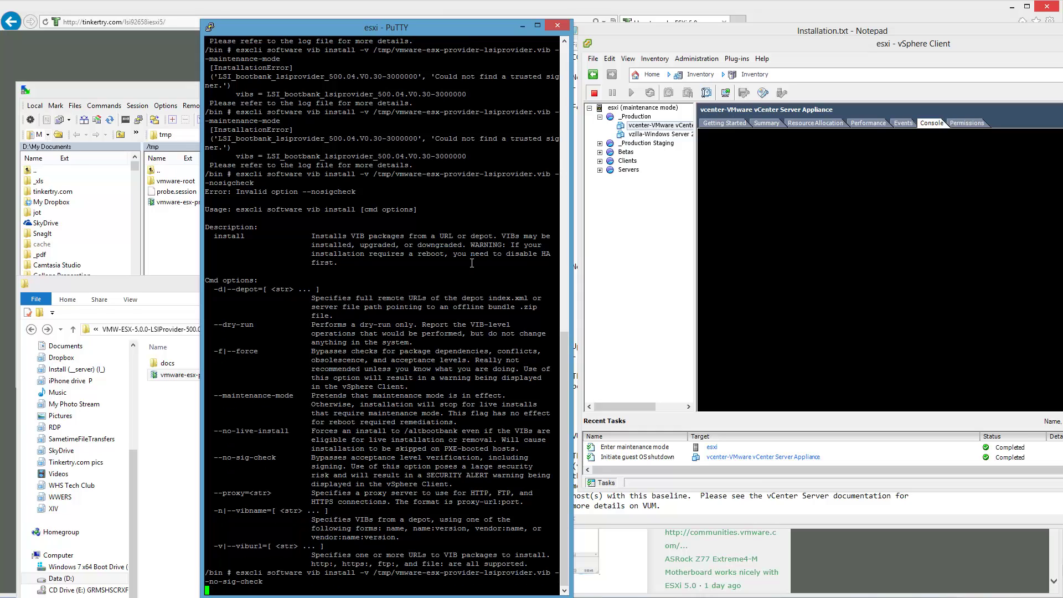
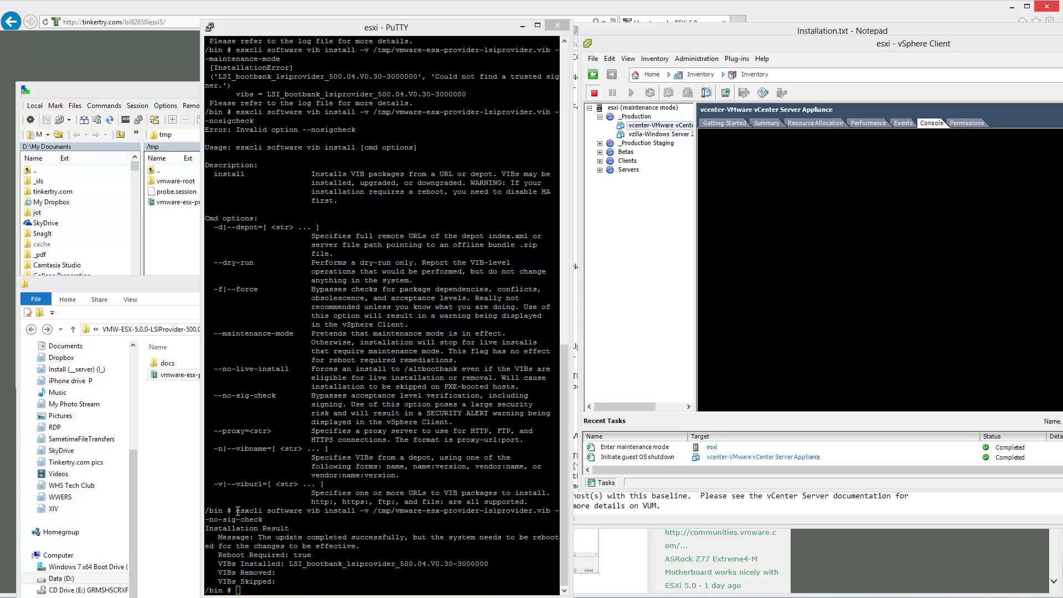
- Rerun the earlier esxcli VIB install command in PuTTY, then bring up the Installation.txt notes
{"action": "left_click_drag", "start_coordinate": [238, 510], "coordinate": [262, 520]}
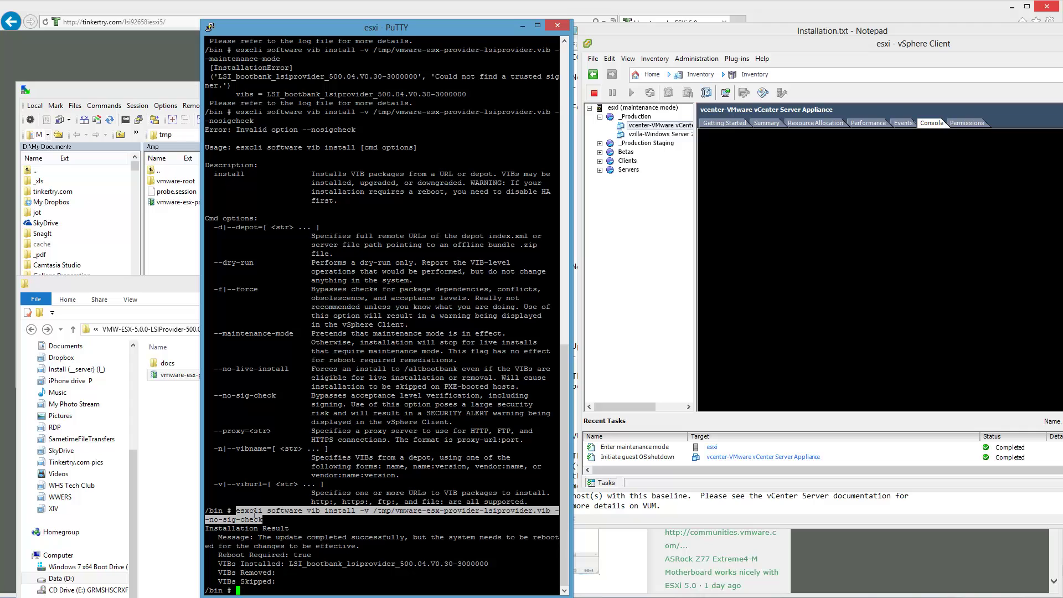
{"action": "right_click", "coordinate": [254, 514]}
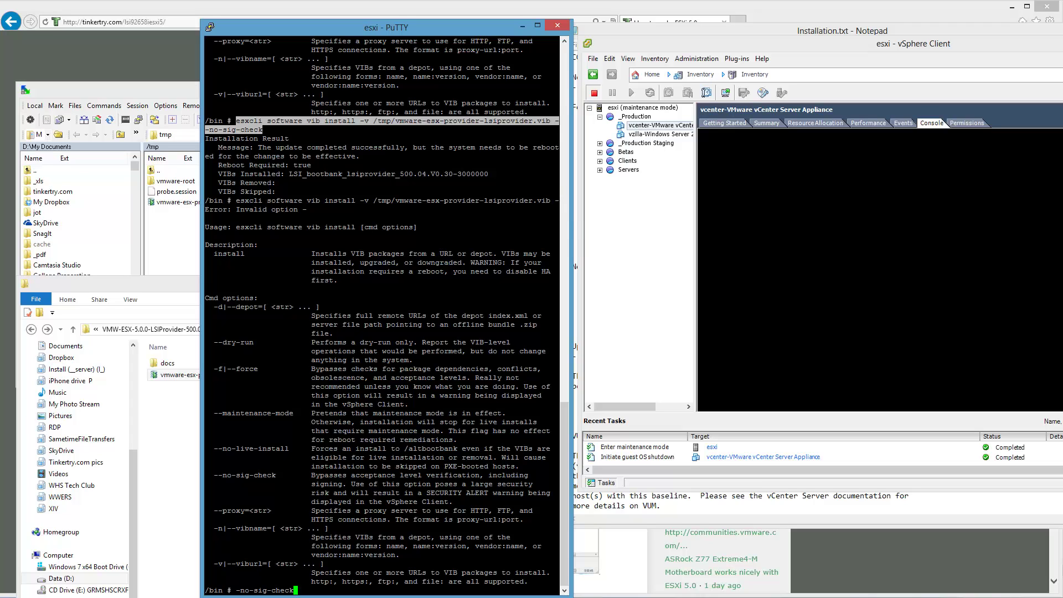
{"action": "key", "text": "alt+Tab"}
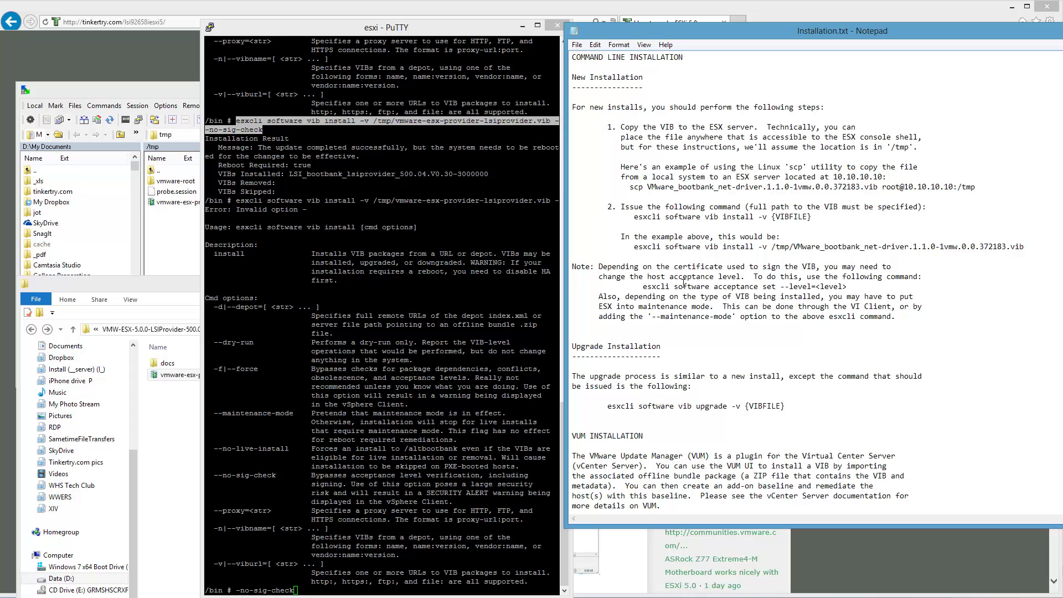
- Paste the install command at the top of Installation.txt and toggle Word Wrap
{"action": "scroll", "coordinate": [685, 284], "scroll_direction": "up", "scroll_amount": 5}
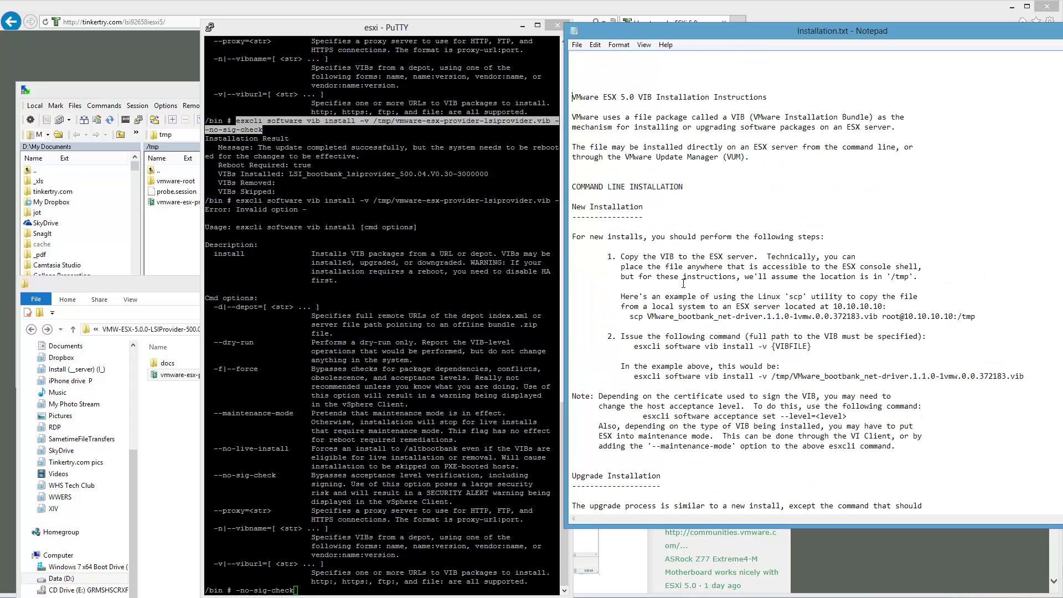
{"action": "type", "text": "esxcli software vib install -v /tmp/vmware-esx-provider-lsiprovider.vib - -no-sig-check"}
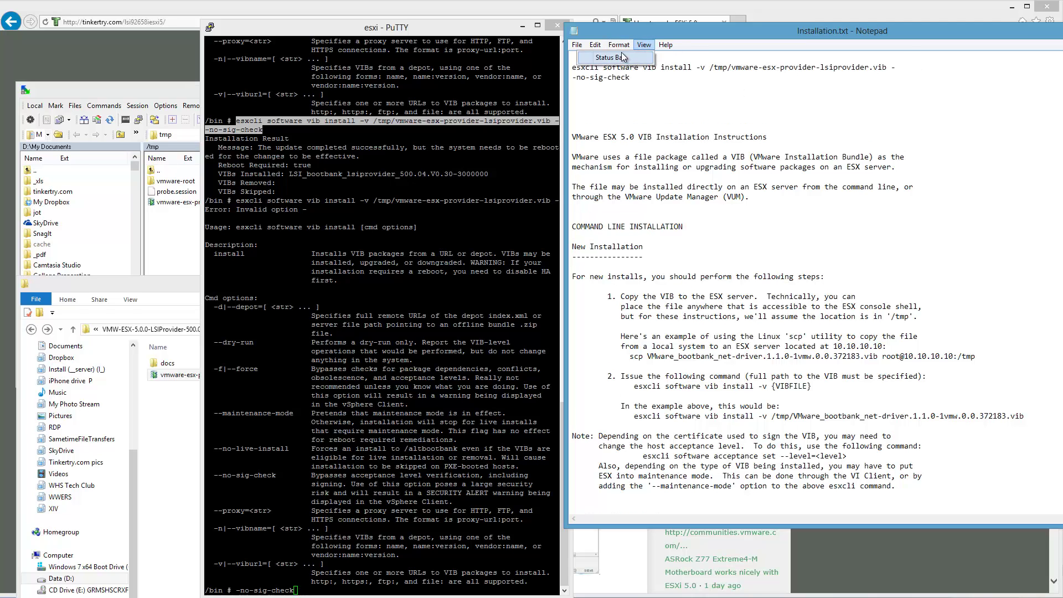
{"action": "left_click", "coordinate": [618, 46]}
{"action": "left_click", "coordinate": [613, 57]}
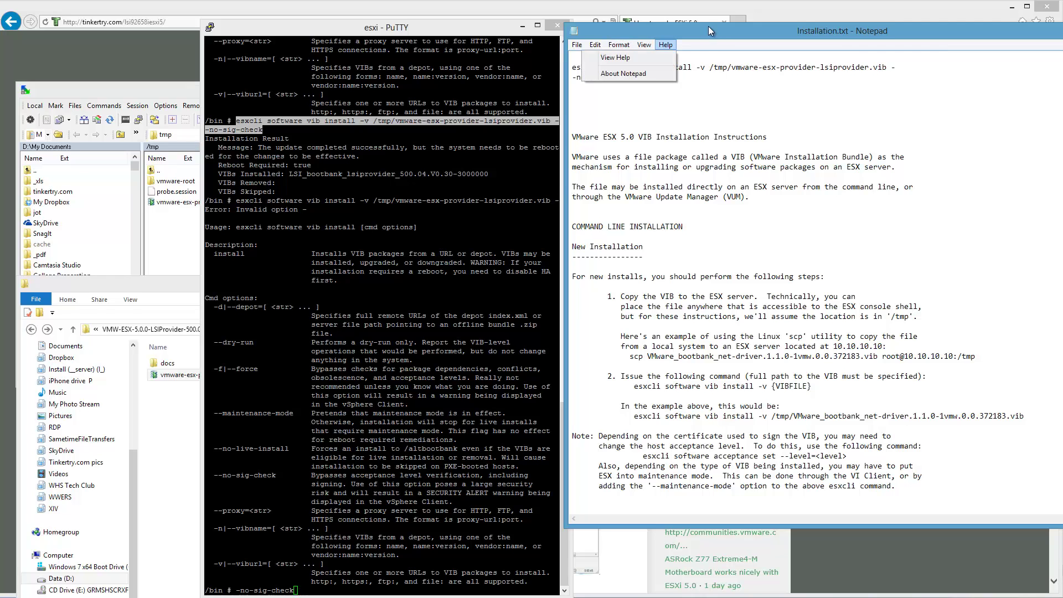
{"action": "left_click_drag", "start_coordinate": [709, 26], "coordinate": [708, 31]}
- Join the command onto one line ending --no-sig-check and copy it
{"action": "left_click", "coordinate": [950, 73]}
{"action": "key", "text": "Delete"}
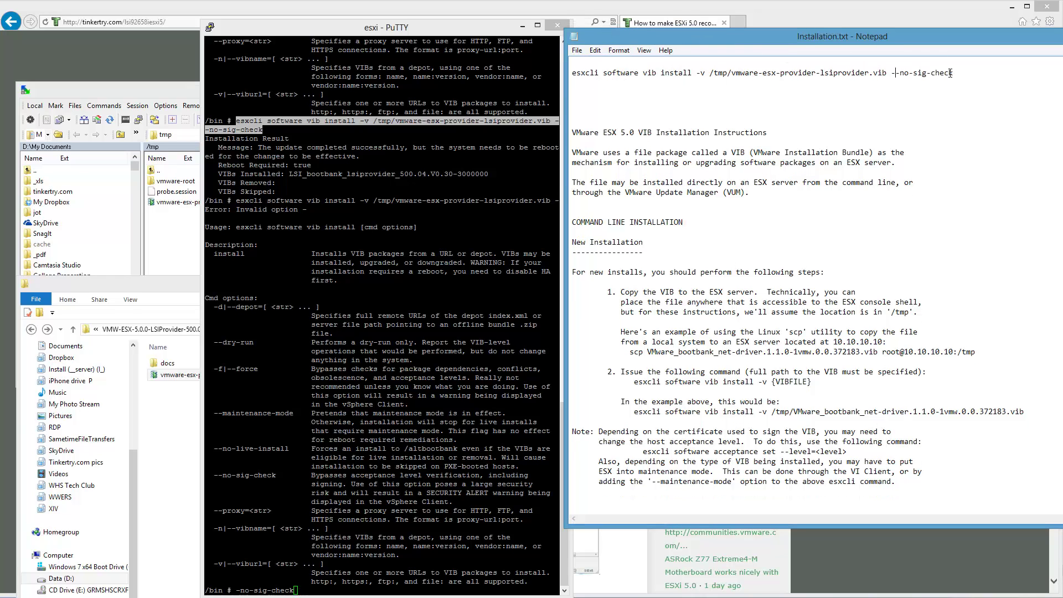
{"action": "left_click", "coordinate": [950, 73]}
{"action": "key", "text": "shift+Home"}
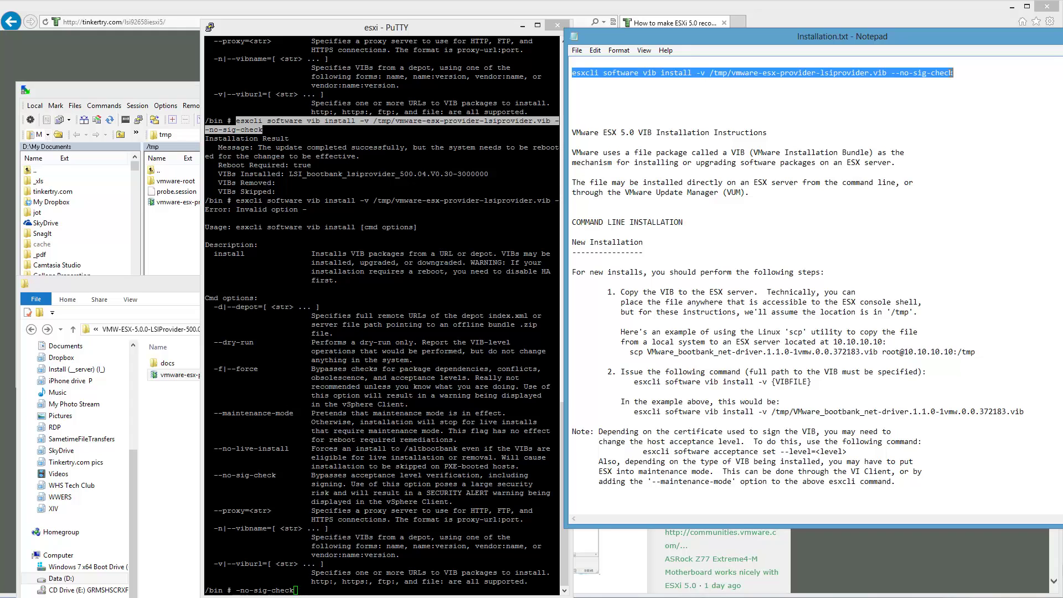
{"action": "key", "text": "ctrl+c"}
{"action": "left_click_drag", "start_coordinate": [849, 41], "coordinate": [1062, 183]}
{"action": "left_click", "coordinate": [455, 384]}
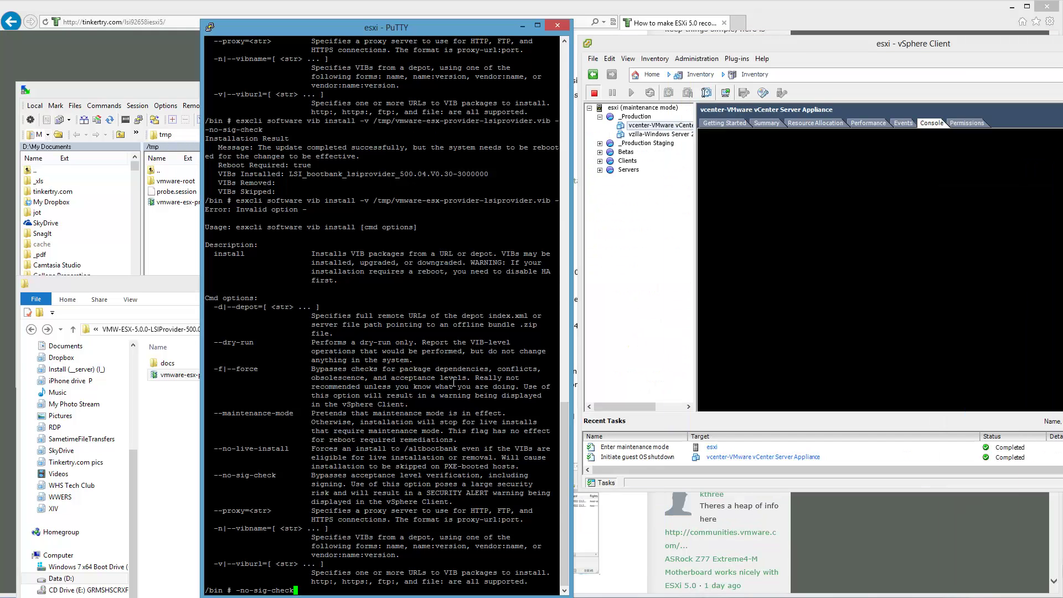
- Clear the PuTTY prompt and end the SSH session with exit
{"action": "key", "text": "BackSpace"}
{"action": "key", "text": "BackSpace"}
{"action": "key", "text": "BackSpace"}
{"action": "key", "text": "BackSpace"}
{"action": "key", "text": "BackSpace"}
{"action": "key", "text": "BackSpace"}
{"action": "key", "text": "BackSpace"}
{"action": "key", "text": "BackSpace"}
{"action": "key", "text": "BackSpace"}
{"action": "key", "text": "BackSpace"}
{"action": "key", "text": "BackSpace"}
{"action": "key", "text": "BackSpace"}
{"action": "key", "text": "BackSpace"}
{"action": "type", "text": "exit"}
{"action": "key", "text": "Return"}
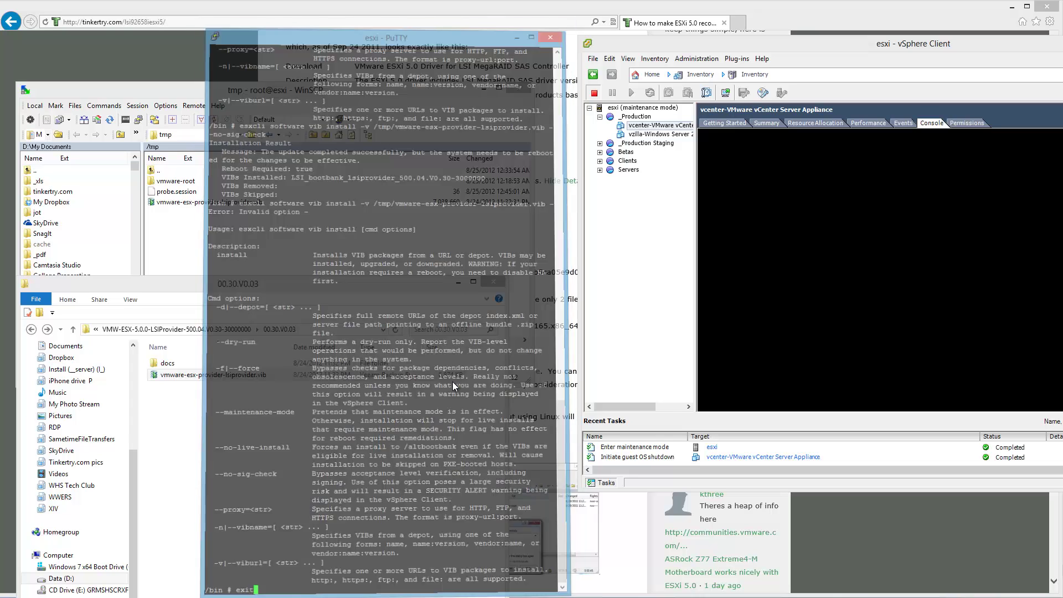
- Reboot the maintenance-mode esxi host from vSphere Client and confirm
{"action": "left_click_drag", "start_coordinate": [867, 42], "coordinate": [425, 44]}
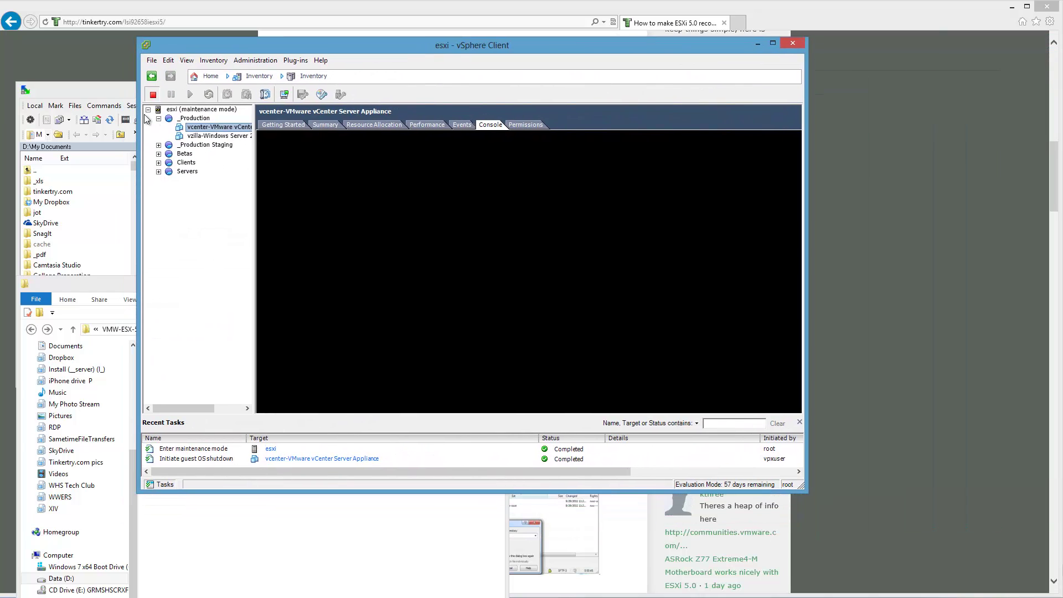
{"action": "right_click", "coordinate": [179, 111]}
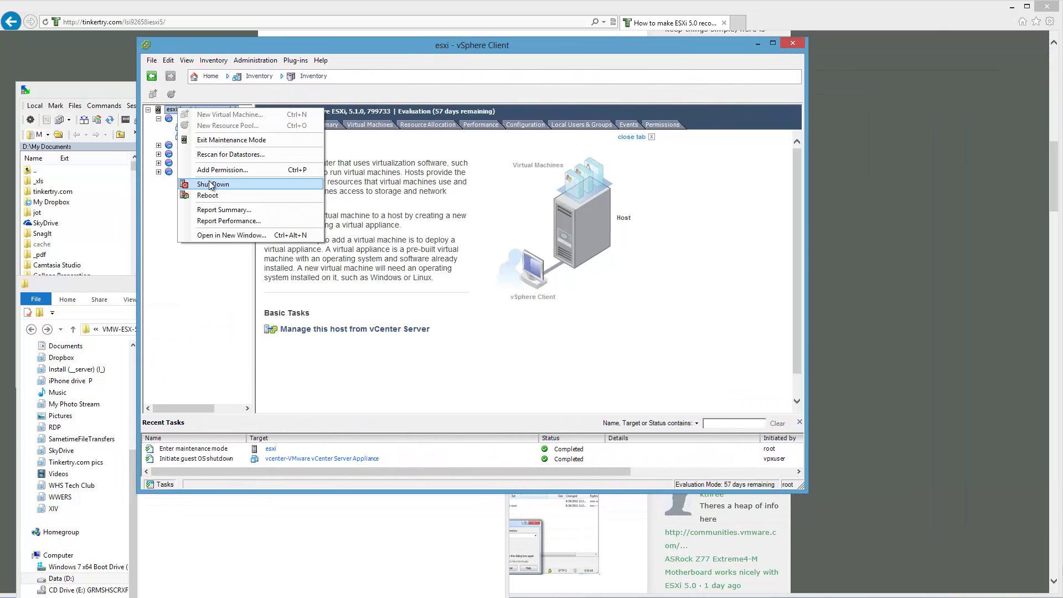
{"action": "left_click", "coordinate": [216, 197]}
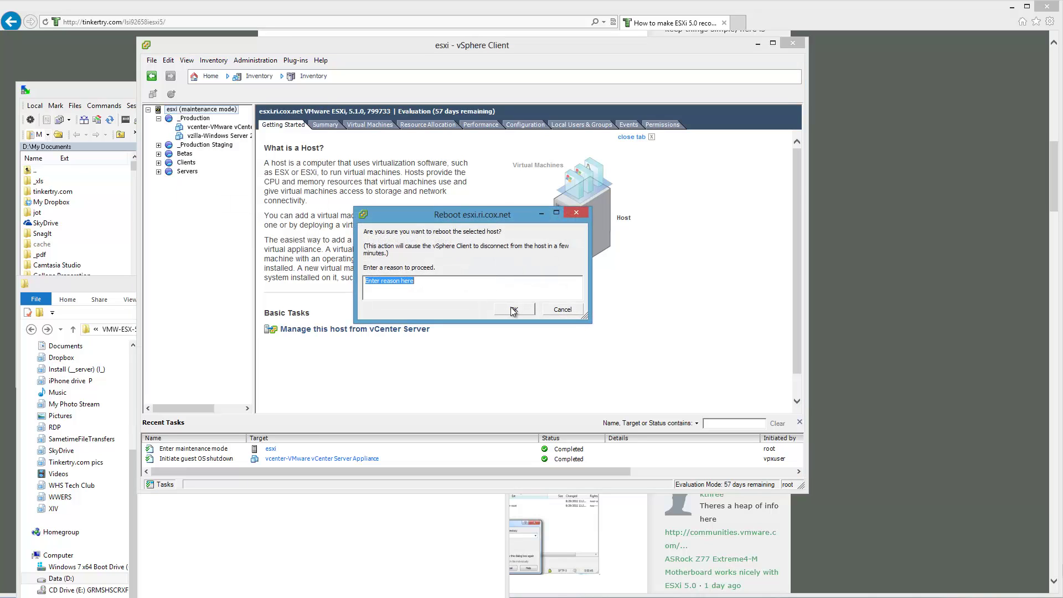
{"action": "left_click", "coordinate": [513, 310]}
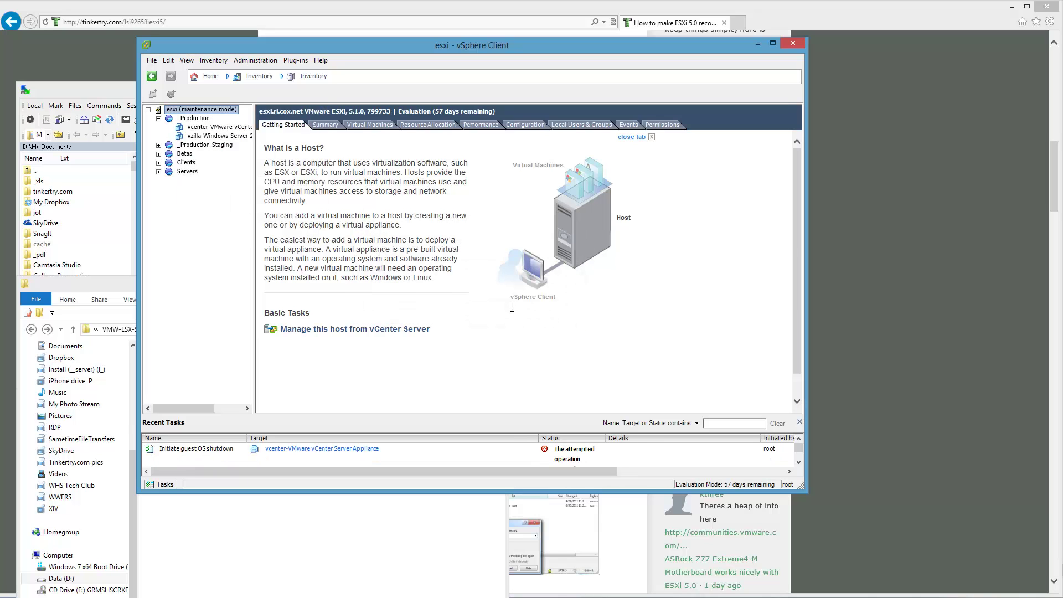
- Minimize WinSCP, Explorer, vSphere Client and the browser so only the desktop shows
{"action": "left_click", "coordinate": [83, 88]}
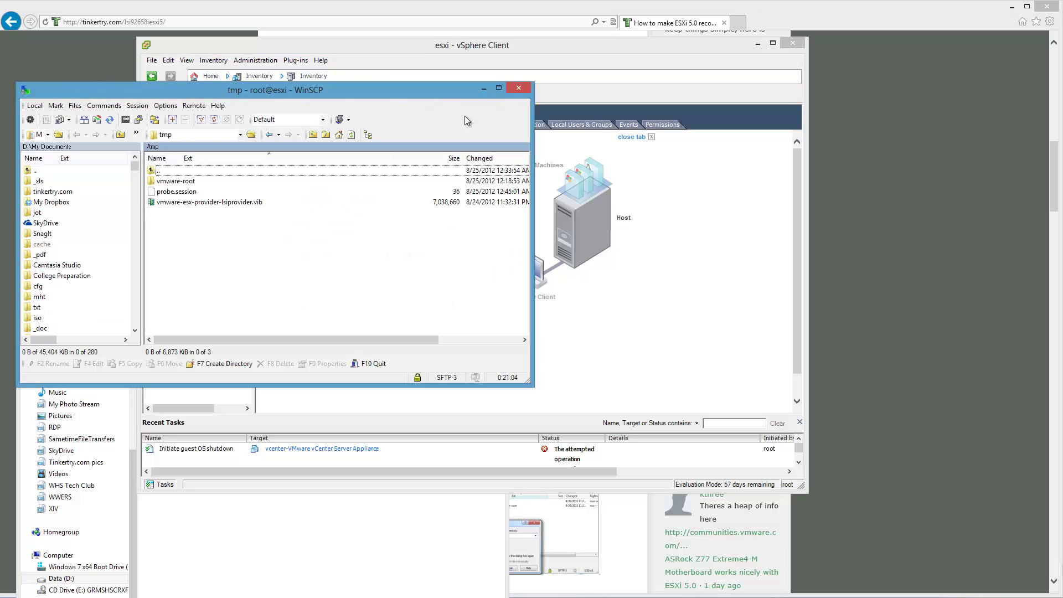
{"action": "left_click", "coordinate": [483, 90]}
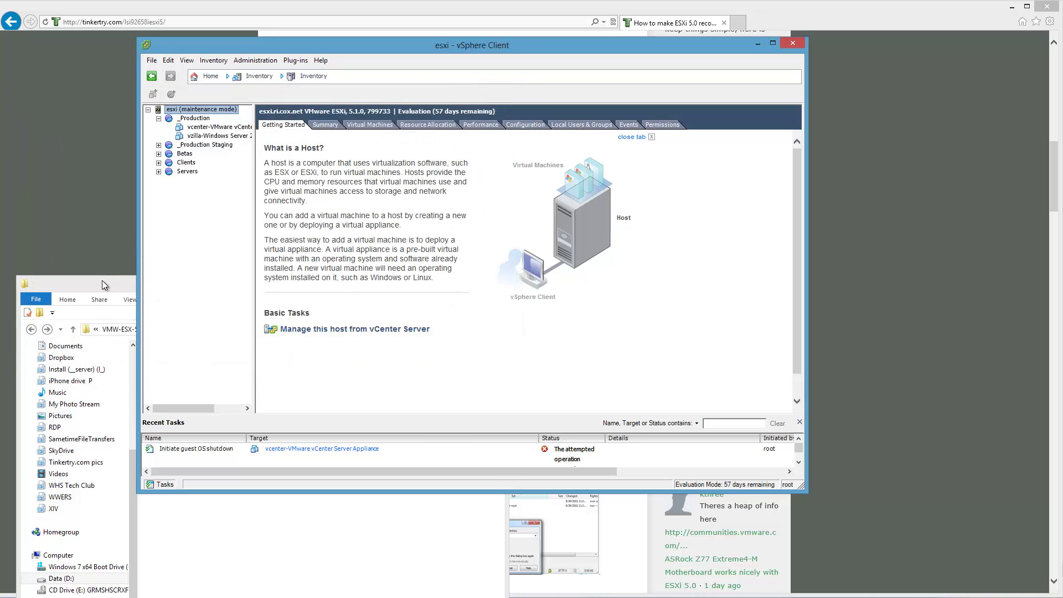
{"action": "left_click", "coordinate": [102, 281]}
{"action": "left_click", "coordinate": [459, 282]}
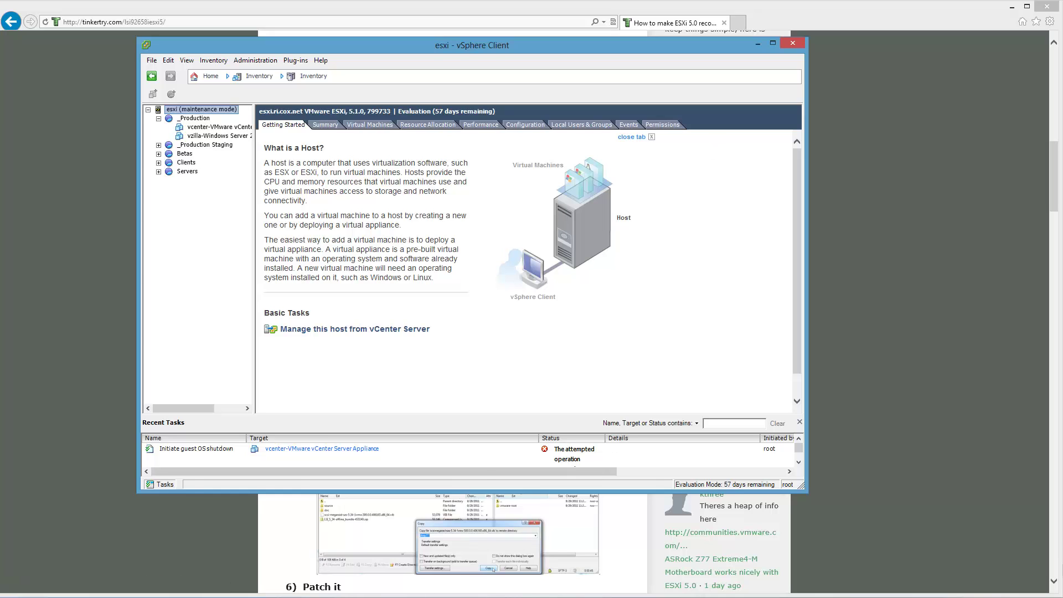
{"action": "left_click", "coordinate": [334, 596]}
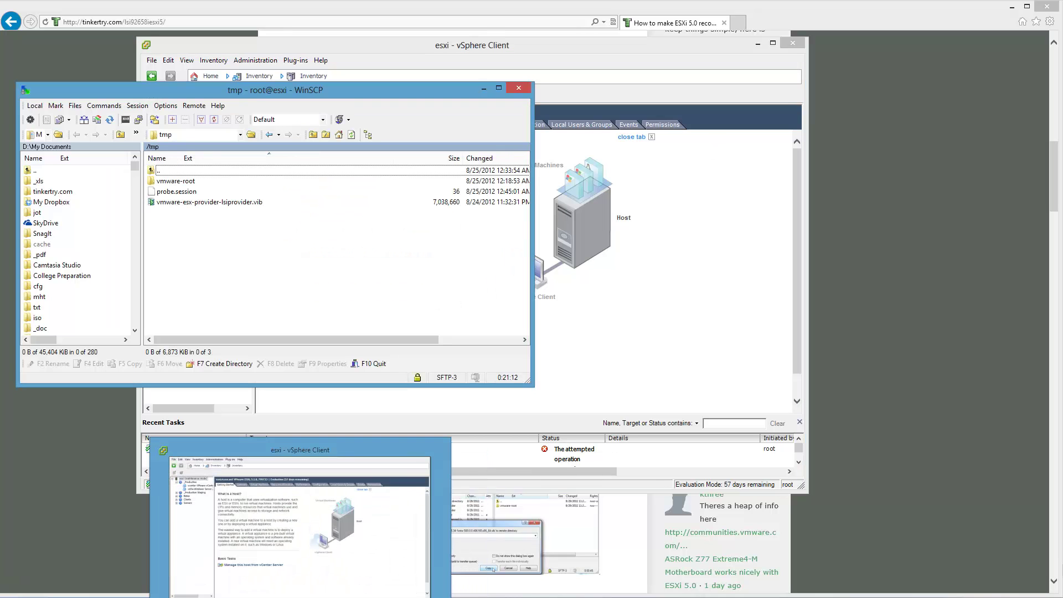
{"action": "left_click", "coordinate": [297, 532]}
{"action": "key", "text": "super+Down"}
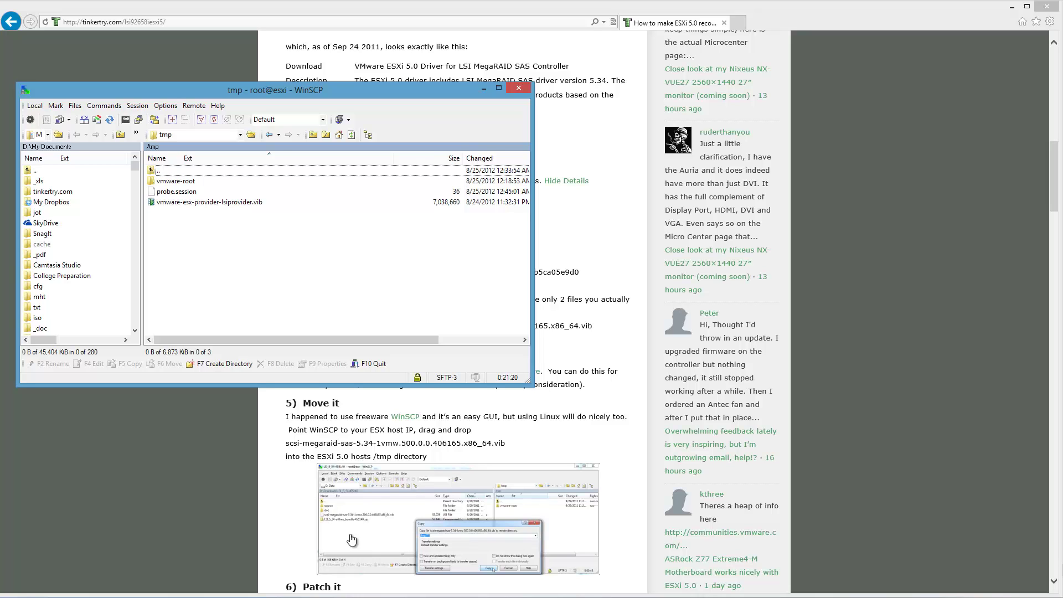
{"action": "left_click", "coordinate": [483, 89]}
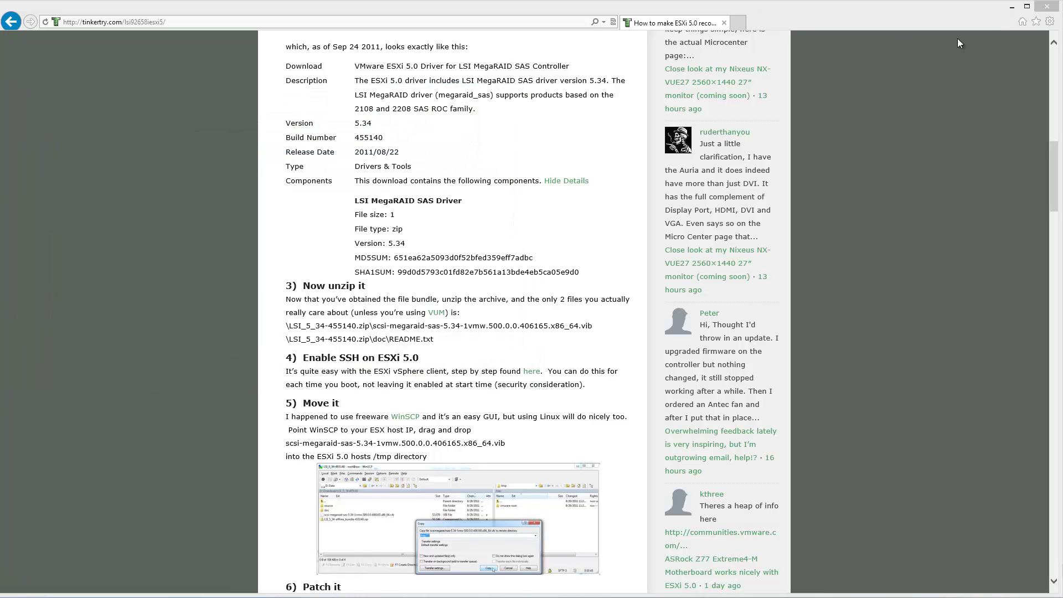
{"action": "left_click", "coordinate": [1012, 7]}
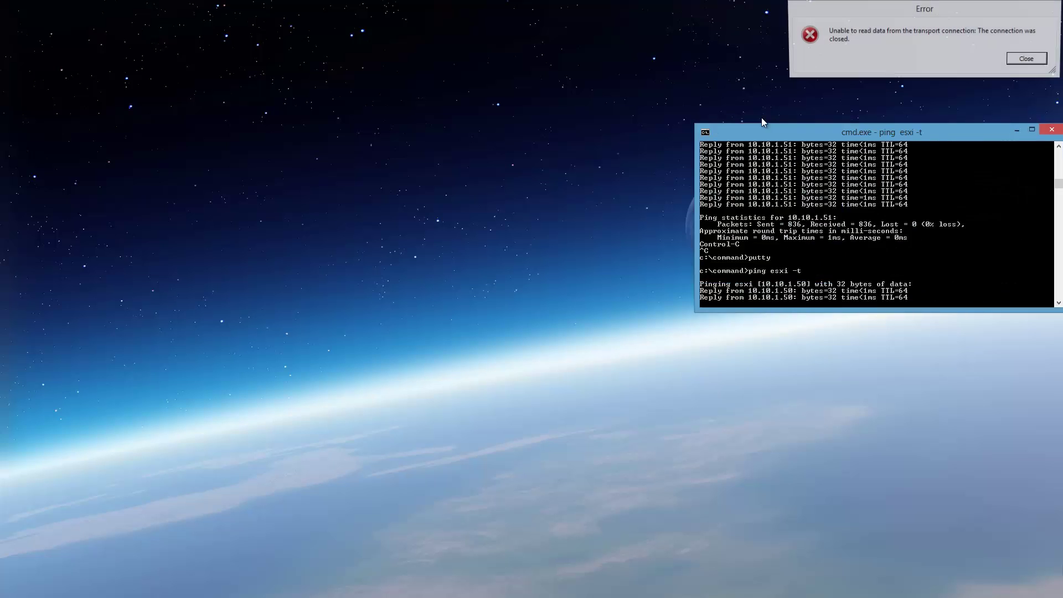
- Dismiss the transport and network connection errors and close the WinSCP login window
{"action": "left_click_drag", "start_coordinate": [834, 131], "coordinate": [331, 131]}
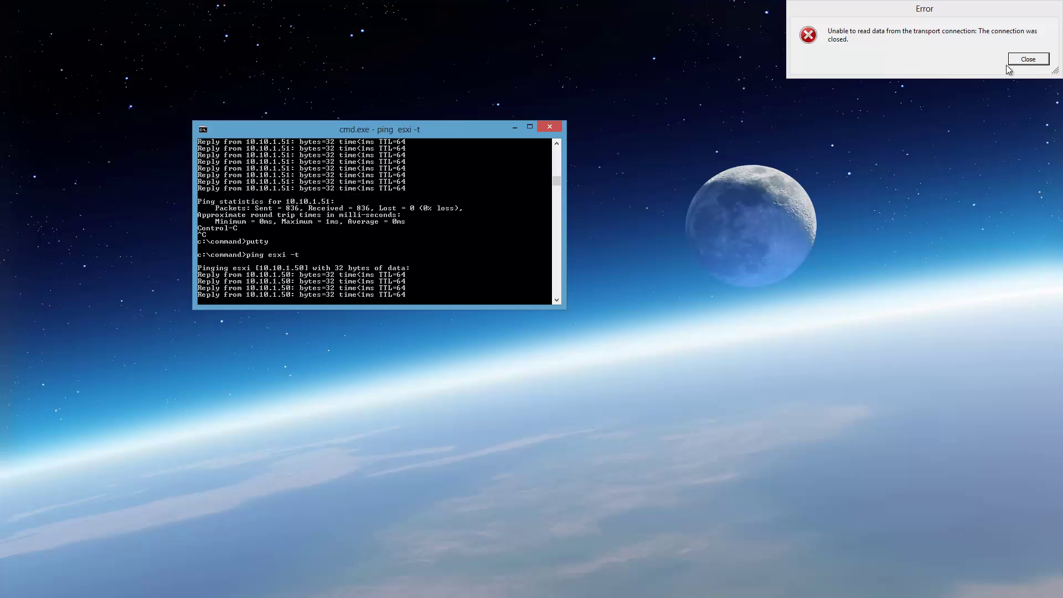
{"action": "left_click", "coordinate": [1020, 61]}
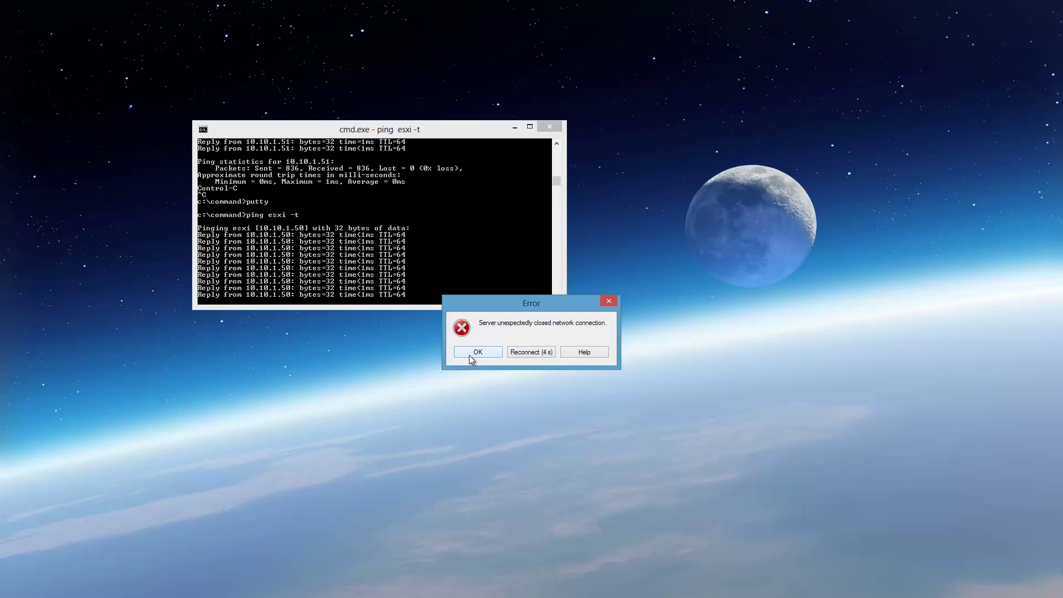
{"action": "left_click", "coordinate": [469, 352]}
{"action": "left_click_drag", "start_coordinate": [943, 6], "coordinate": [841, 193]}
{"action": "left_click", "coordinate": [934, 379]}
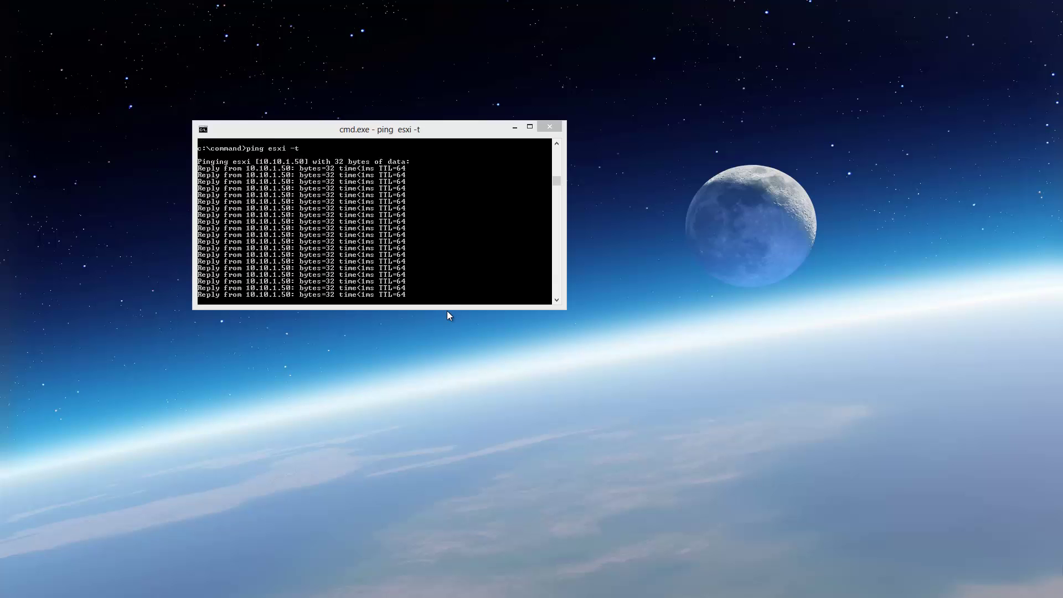
- Enlarge and reposition the esxi ping console, and place a new console window
{"action": "left_click_drag", "start_coordinate": [447, 308], "coordinate": [442, 515]}
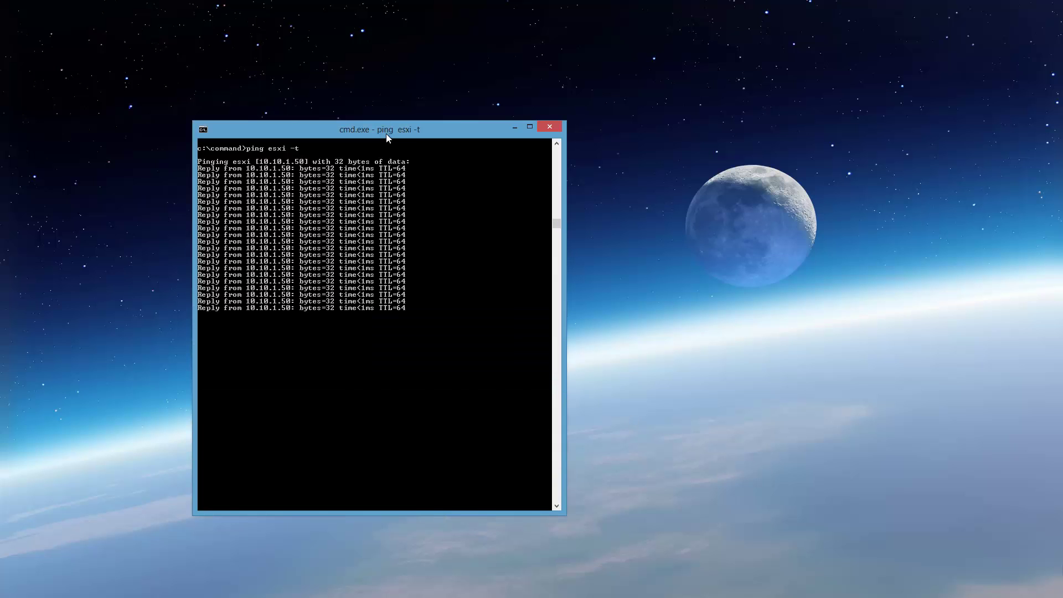
{"action": "left_click_drag", "start_coordinate": [387, 134], "coordinate": [238, 44]}
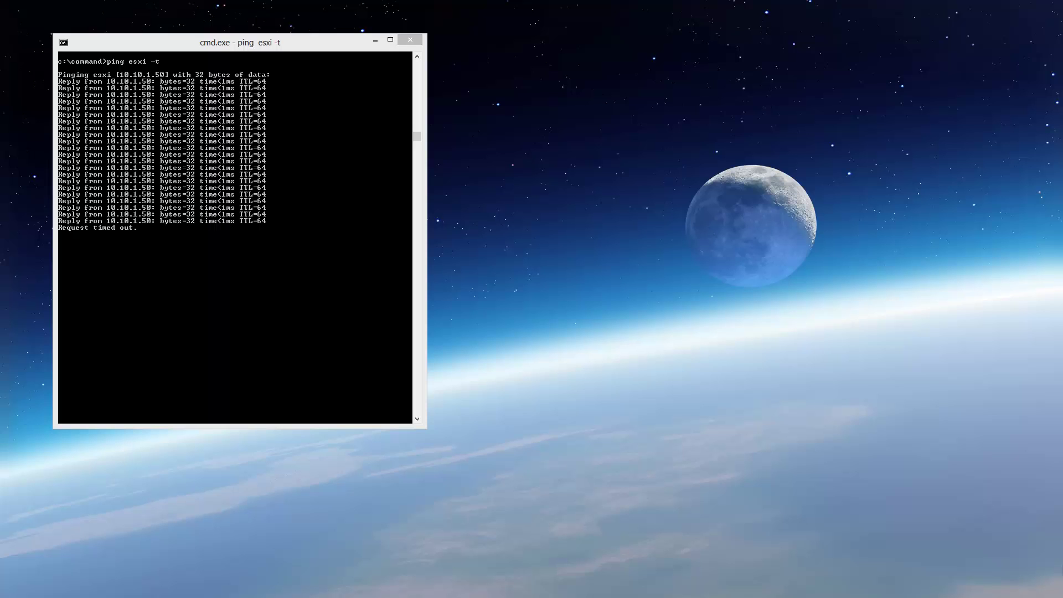
{"action": "left_click_drag", "start_coordinate": [847, 45], "coordinate": [731, 45]}
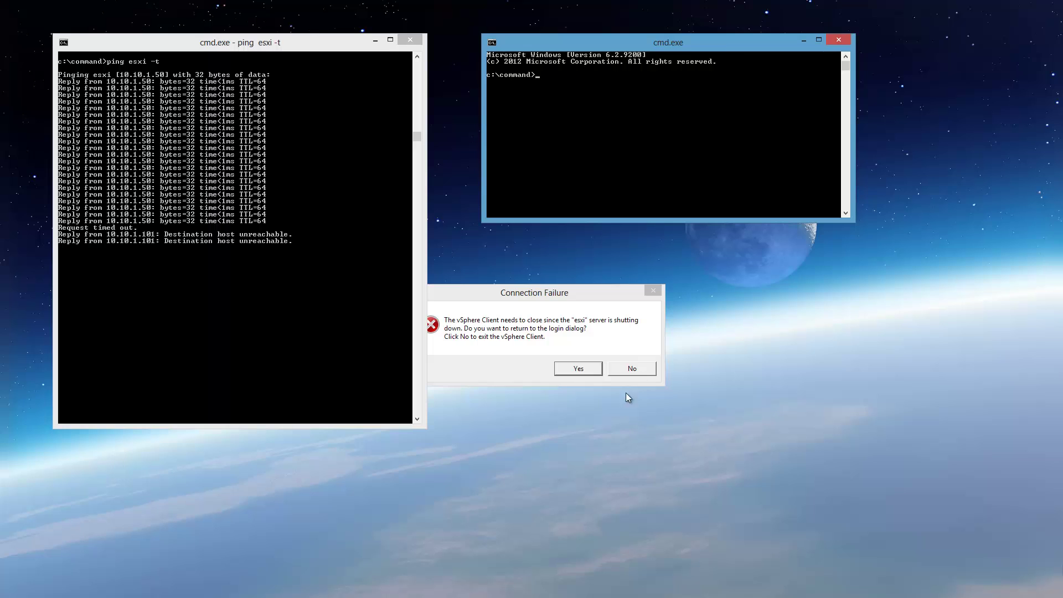
- Close the vSphere login dialog and start a continuous 'ping vcenter -t'
{"action": "left_click", "coordinate": [577, 370]}
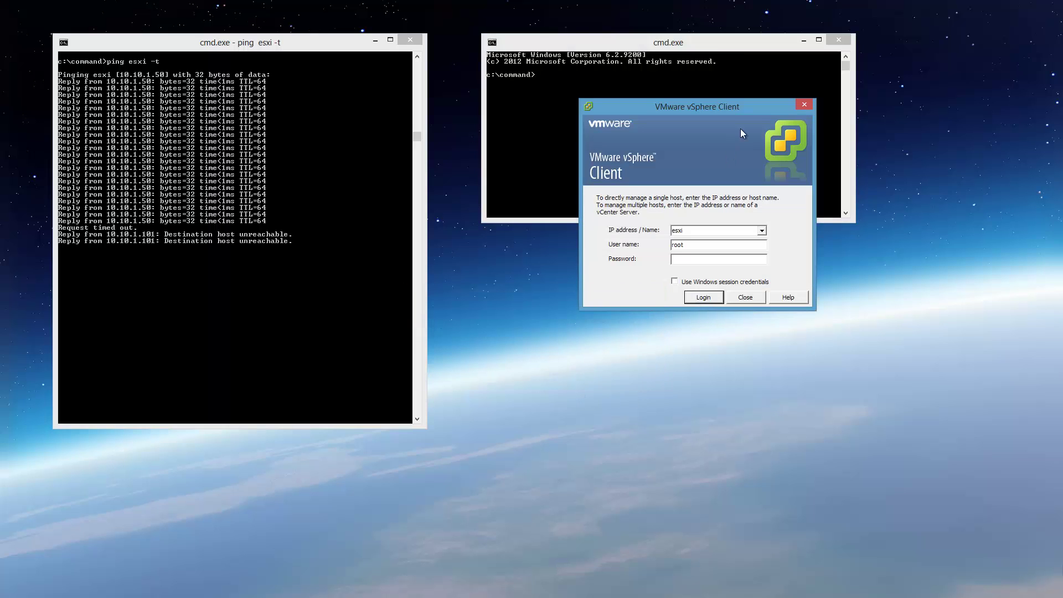
{"action": "left_click", "coordinate": [804, 105]}
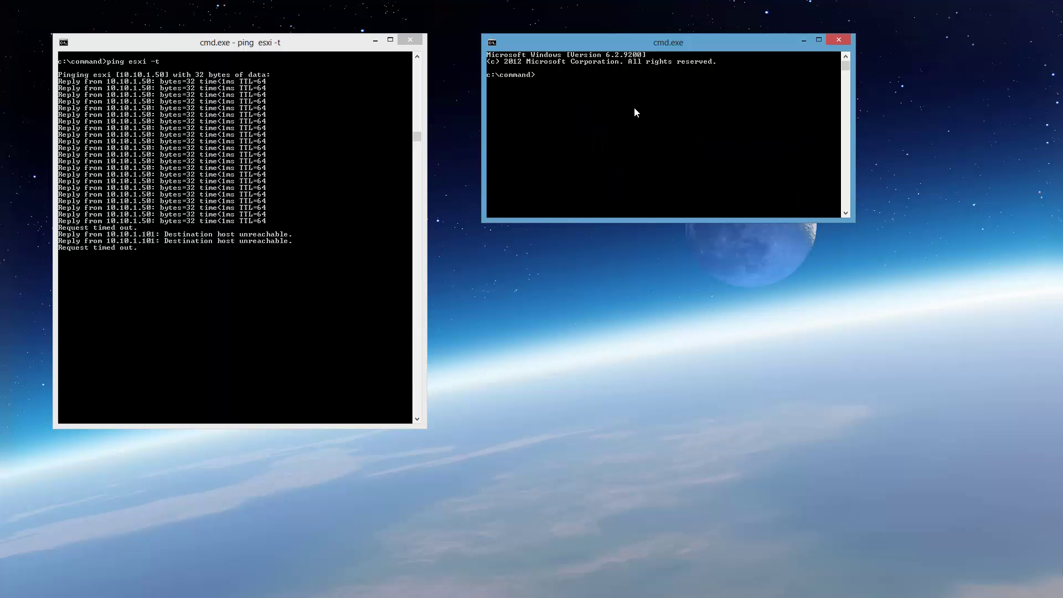
{"action": "type", "text": "ping vcenter -t"}
{"action": "key", "text": "Return"}
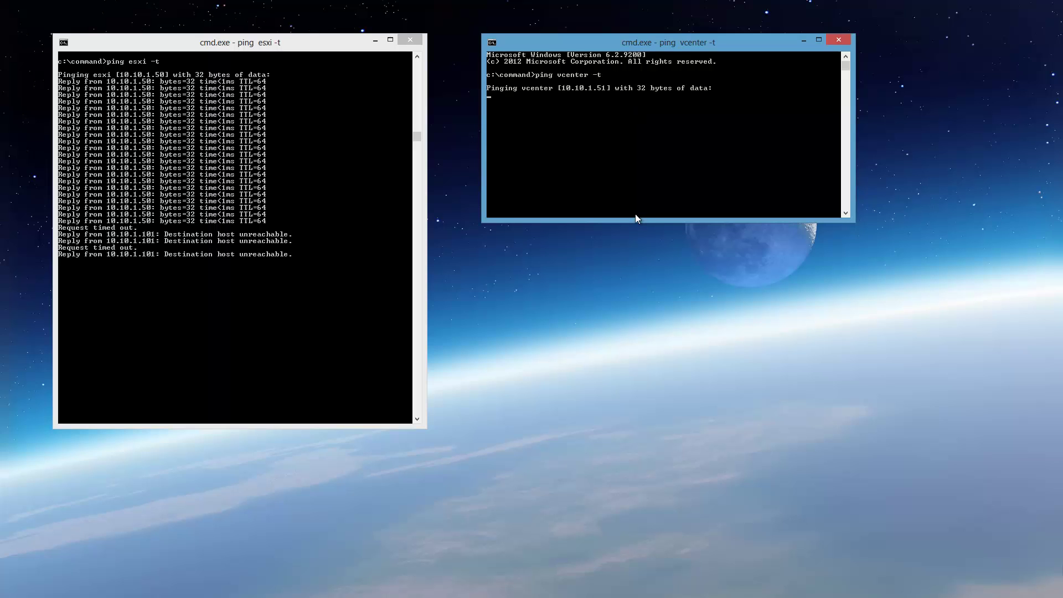
- Reposition the vcenter ping window and make both ping windows taller
{"action": "left_click_drag", "start_coordinate": [649, 45], "coordinate": [625, 253]}
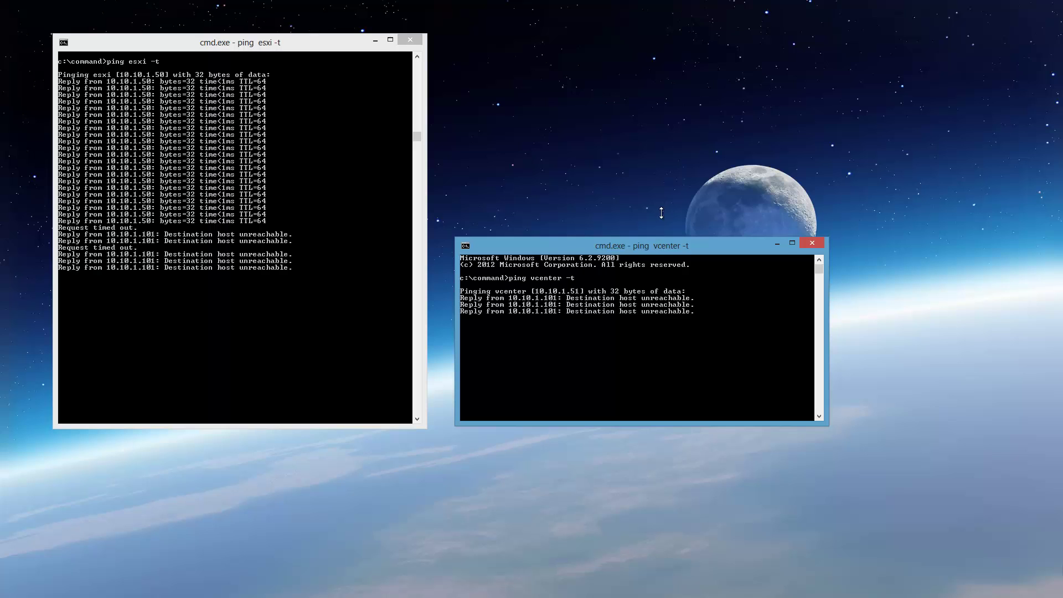
{"action": "left_click_drag", "start_coordinate": [657, 239], "coordinate": [669, 34]}
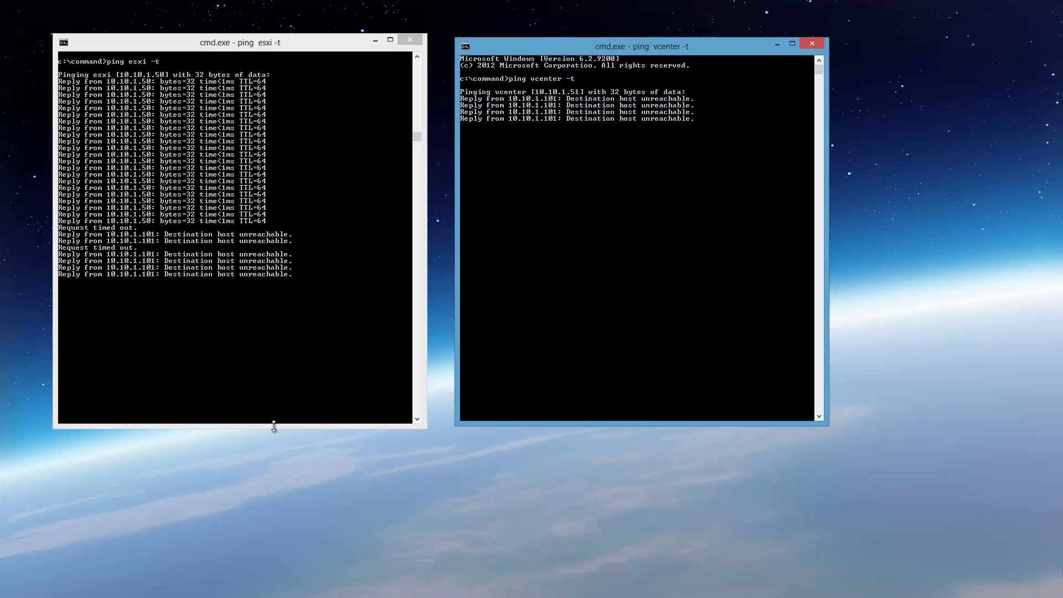
{"action": "left_click_drag", "start_coordinate": [270, 428], "coordinate": [286, 588]}
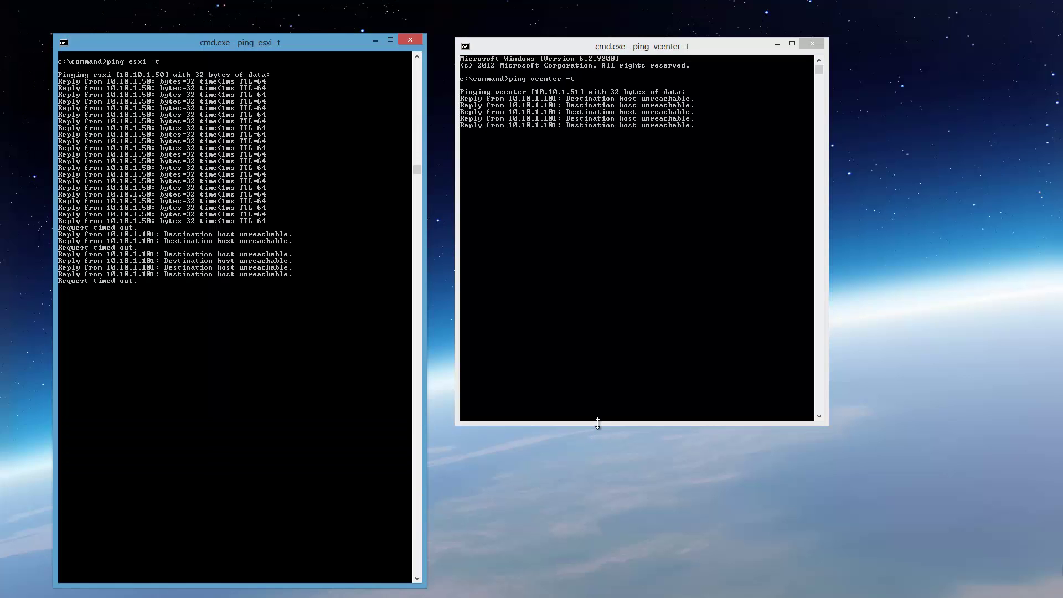
{"action": "left_click_drag", "start_coordinate": [598, 425], "coordinate": [589, 585]}
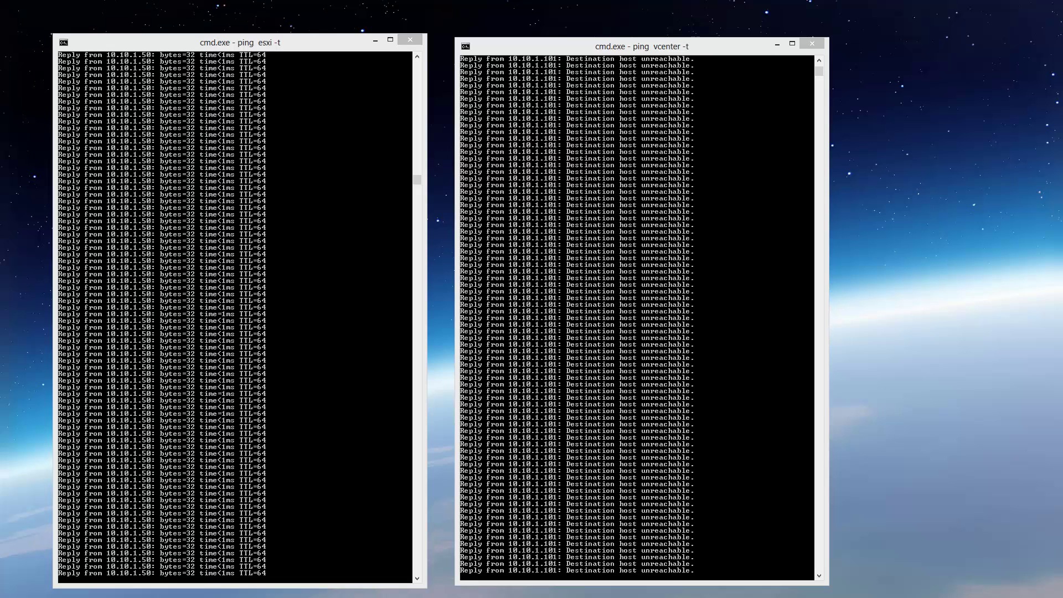
- Log in to esxi as root, dismiss the evaluation notice, and exit maintenance mode
{"action": "type", "text": "root"}
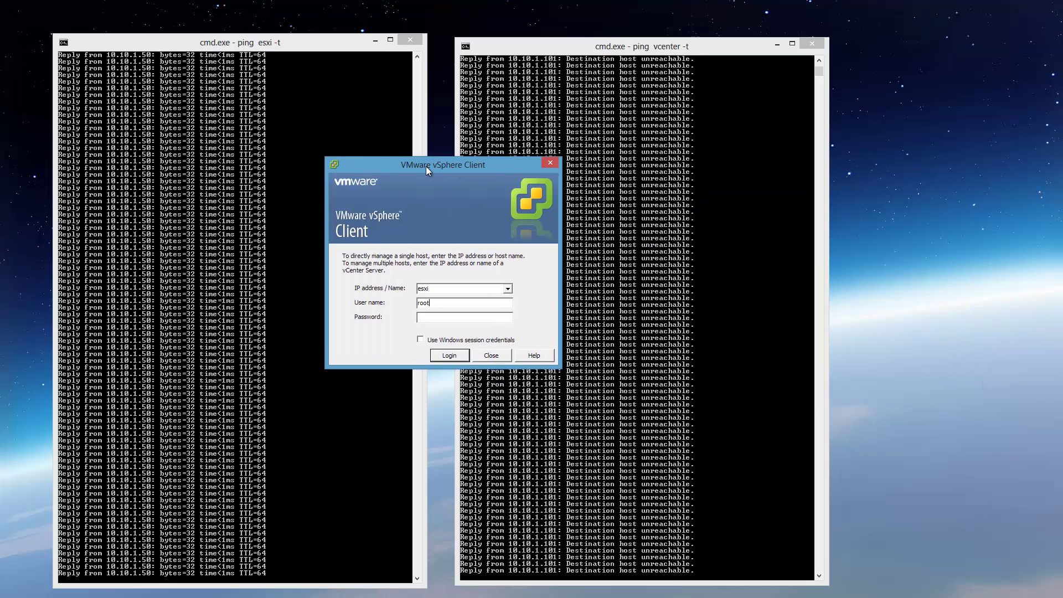
{"action": "key", "text": "Tab"}
{"action": "type", "text": "********"}
{"action": "key", "text": "Return"}
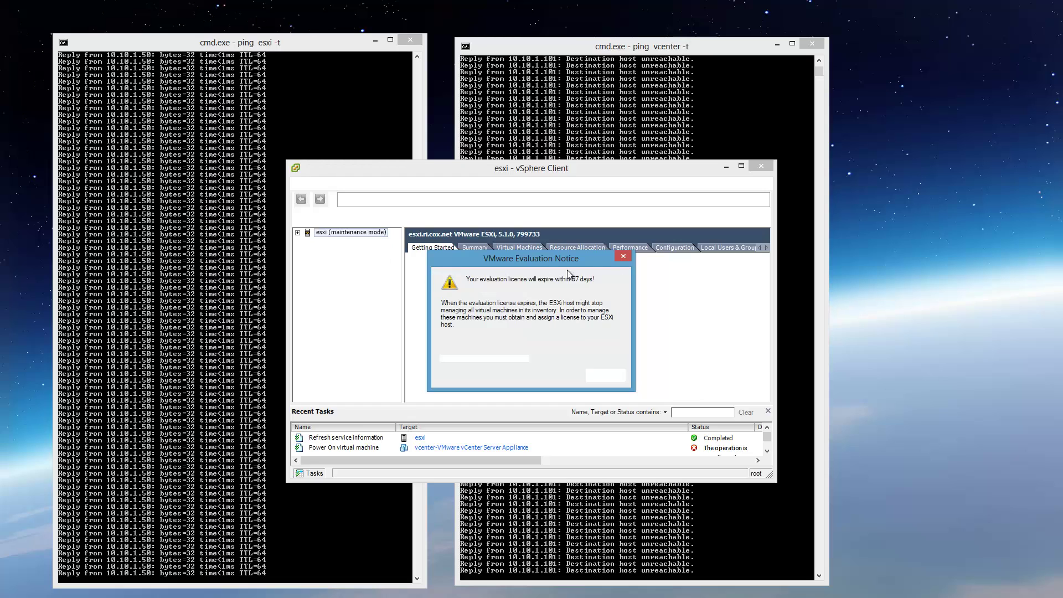
{"action": "left_click", "coordinate": [604, 376]}
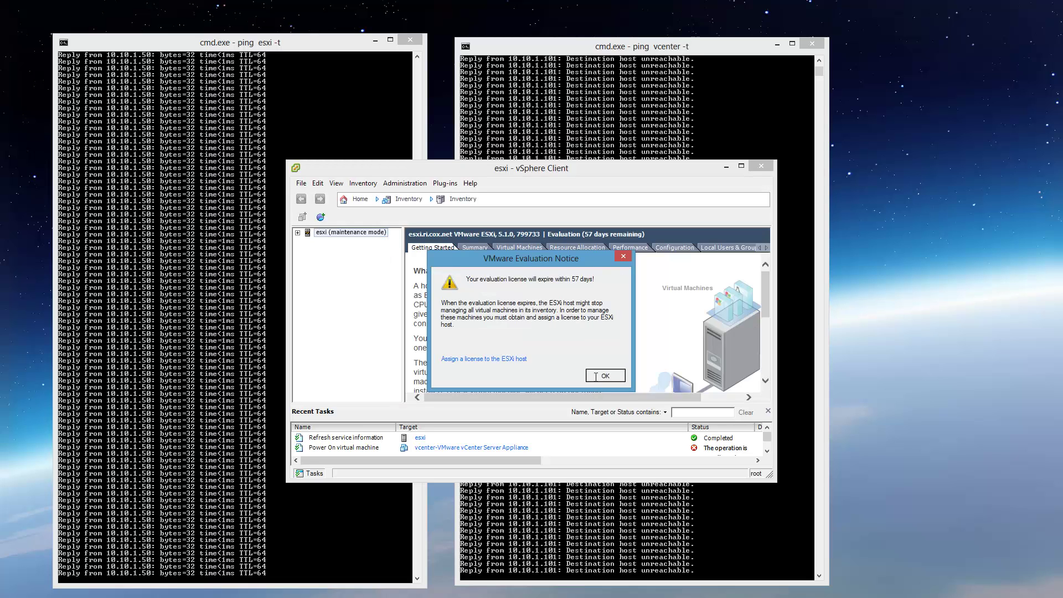
{"action": "right_click", "coordinate": [344, 233]}
{"action": "left_click", "coordinate": [372, 267]}
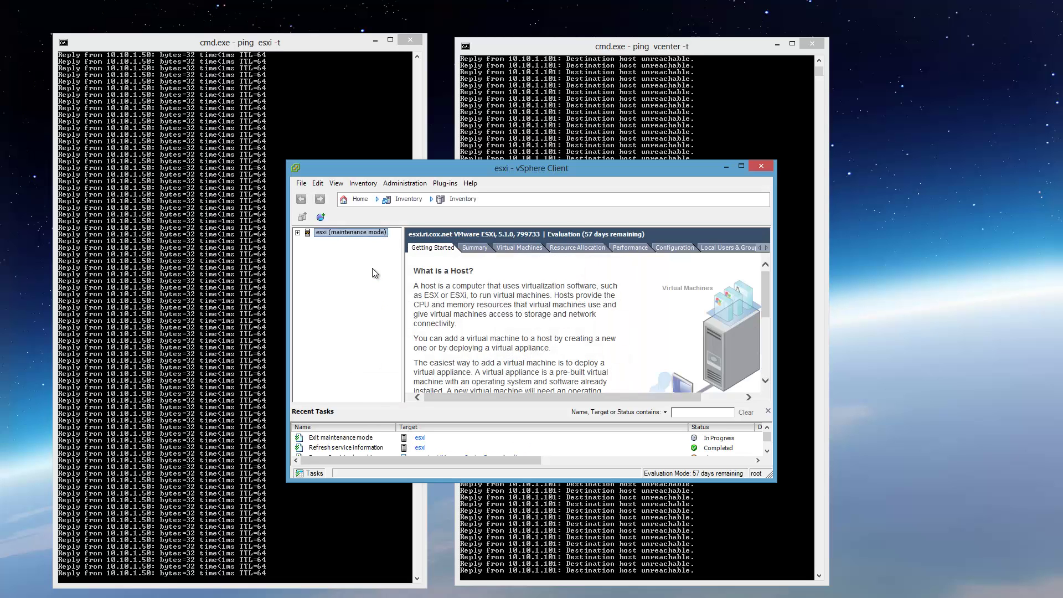
- Expand _Production and show the vCenter Server Appliance VM's console
{"action": "left_click", "coordinate": [298, 233]}
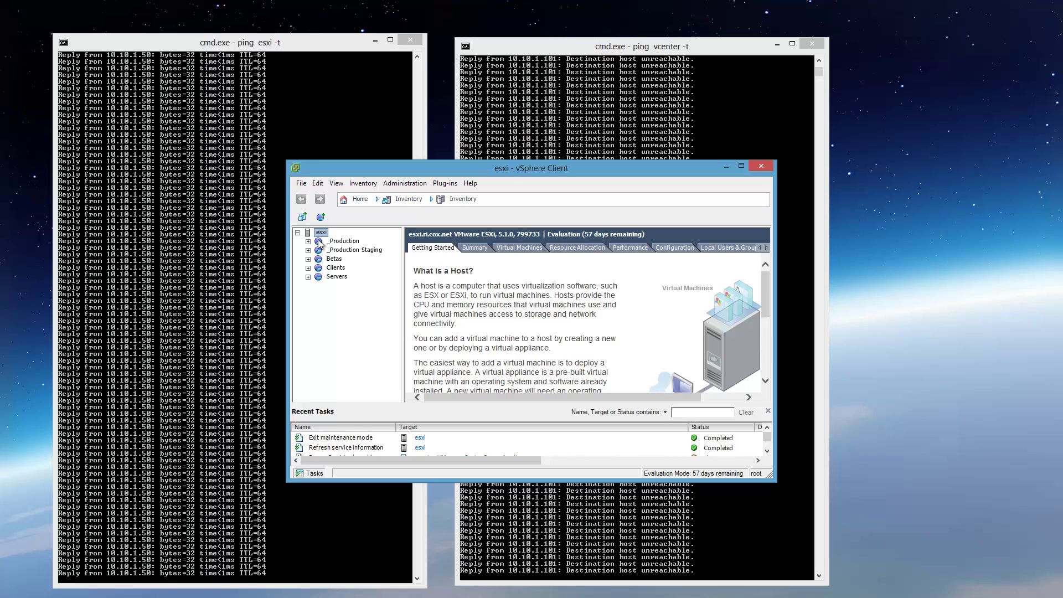
{"action": "left_click", "coordinate": [308, 241]}
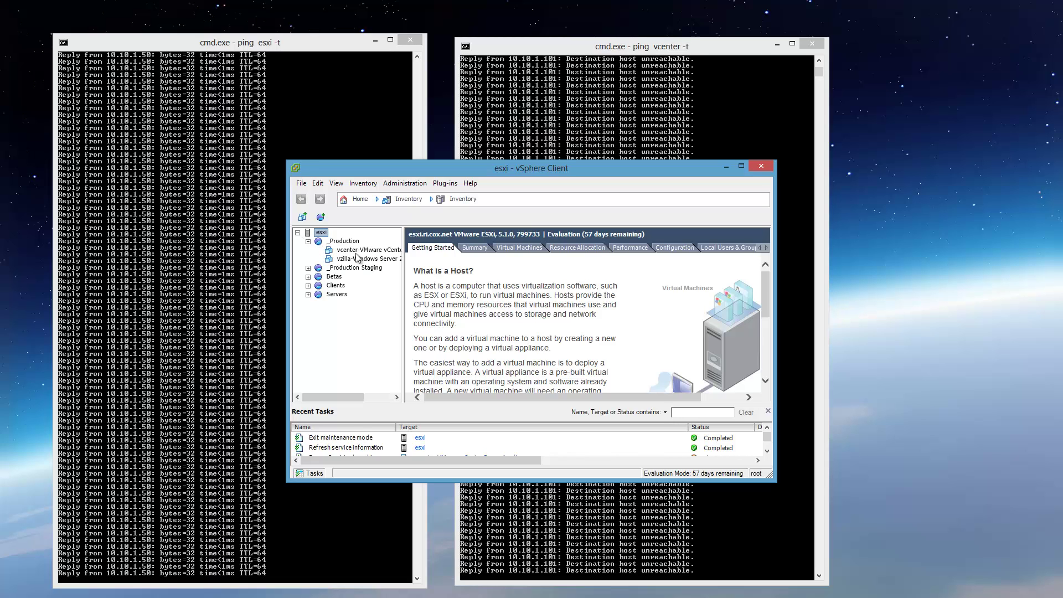
{"action": "left_click", "coordinate": [357, 250]}
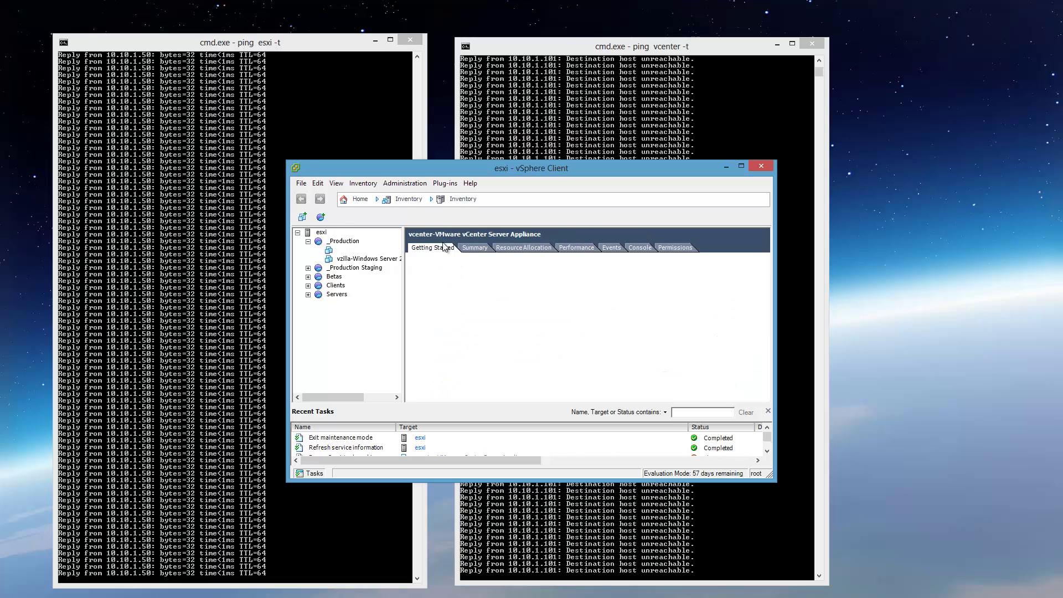
{"action": "left_click", "coordinate": [637, 247]}
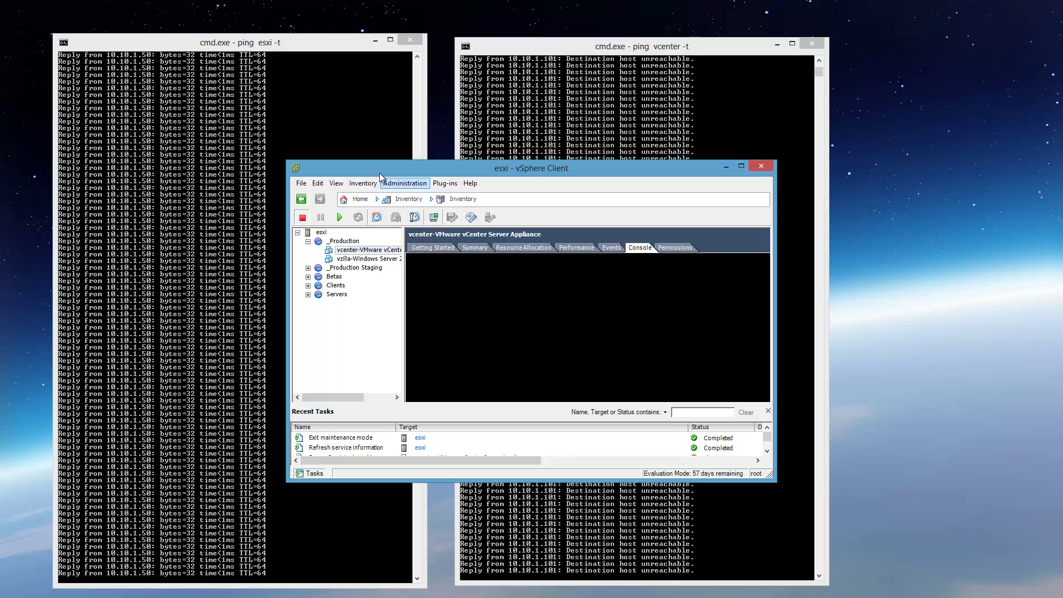
{"action": "left_click_drag", "start_coordinate": [379, 169], "coordinate": [194, 19]}
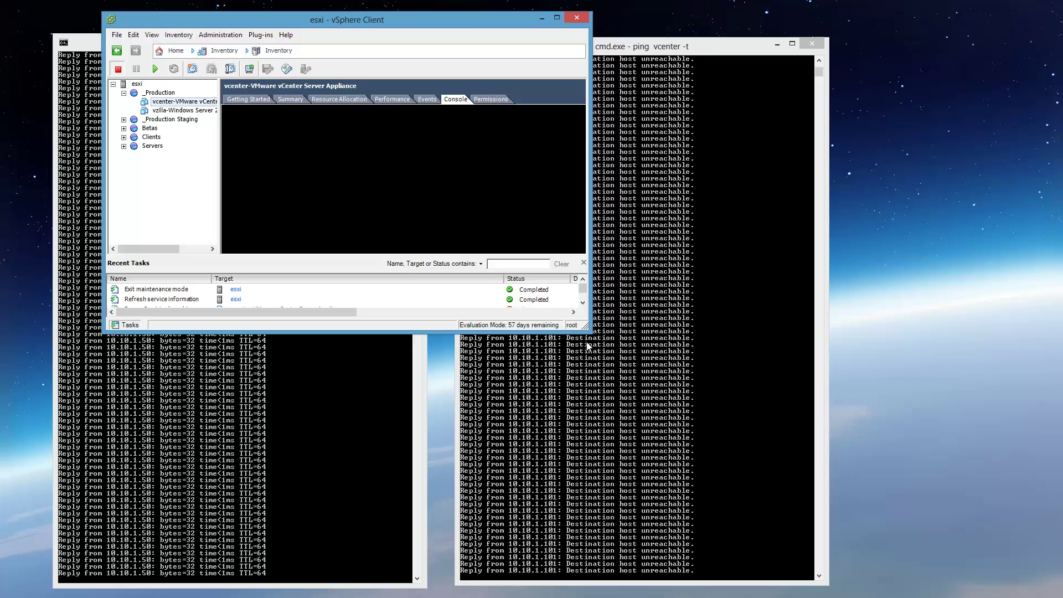
- Enlarge the vSphere window and power on the vCenter Server Appliance VM
{"action": "left_click_drag", "start_coordinate": [586, 327], "coordinate": [996, 504]}
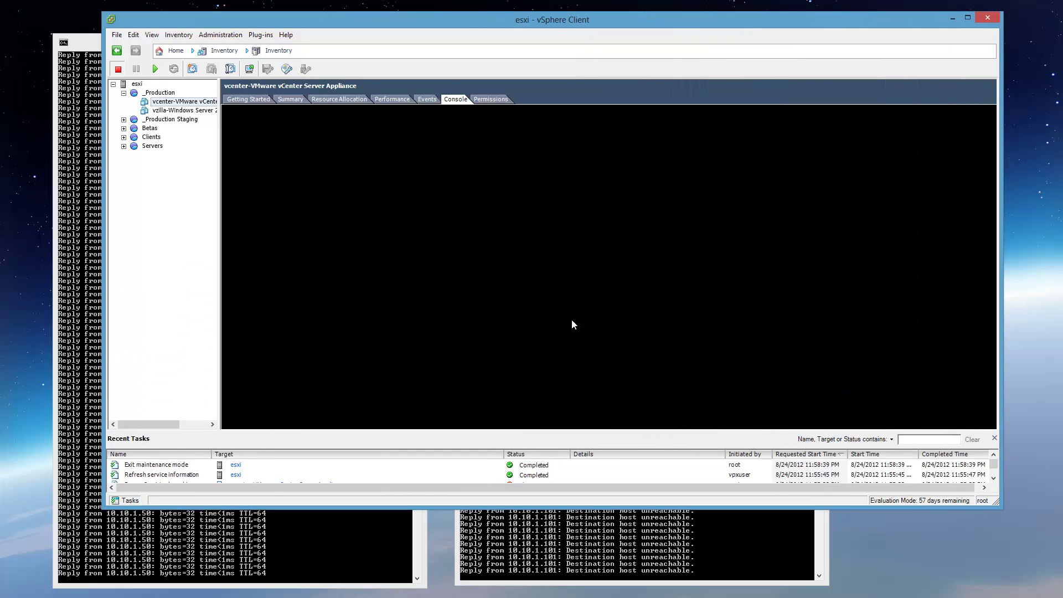
{"action": "right_click", "coordinate": [168, 104]}
{"action": "mouse_move", "coordinate": [187, 111]}
{"action": "left_click", "coordinate": [354, 111]}
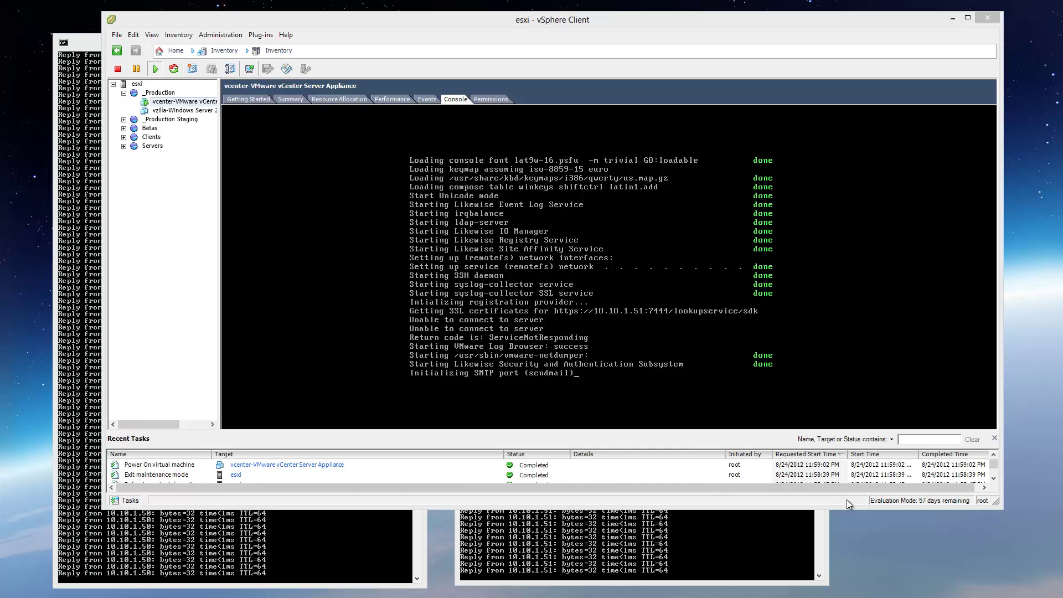
- Stop the vcenter and esxi continuous pings with Ctrl+C and minimize both windows
{"action": "left_click", "coordinate": [734, 553]}
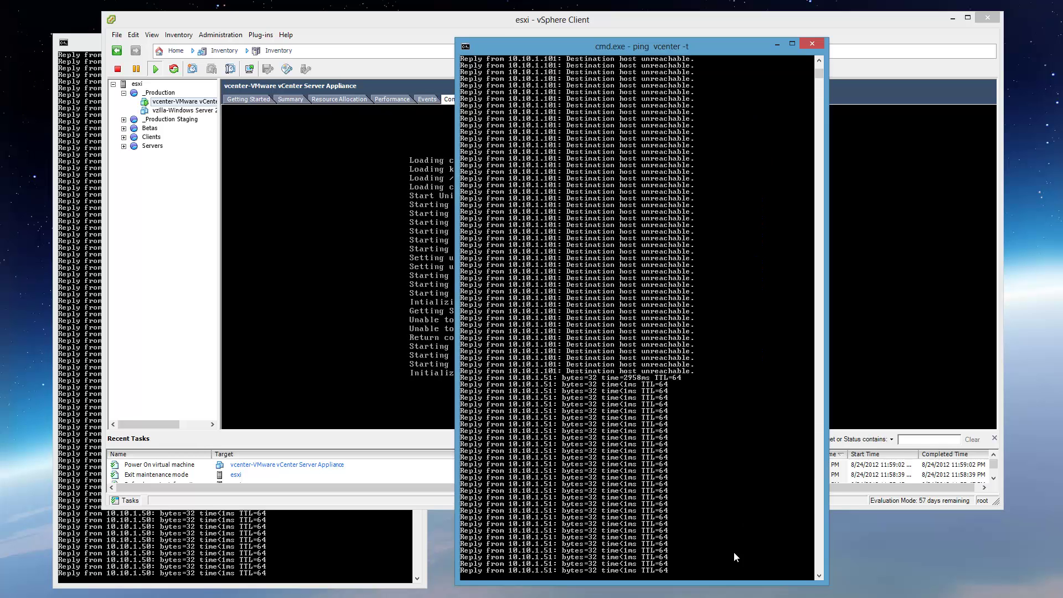
{"action": "left_click", "coordinate": [777, 44]}
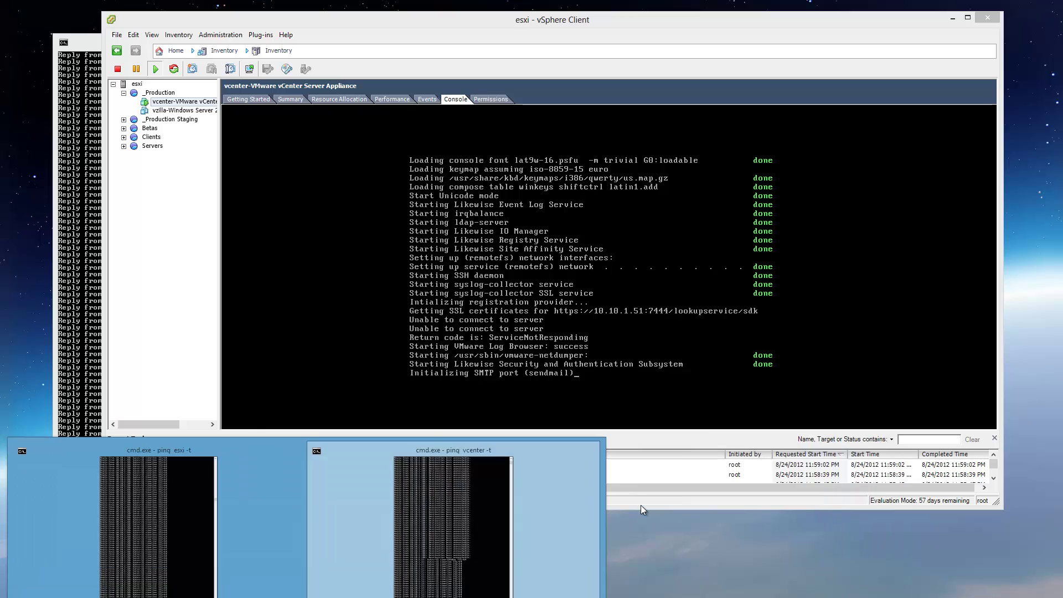
{"action": "key", "text": "alt+Tab"}
{"action": "key", "text": "ctrl+c"}
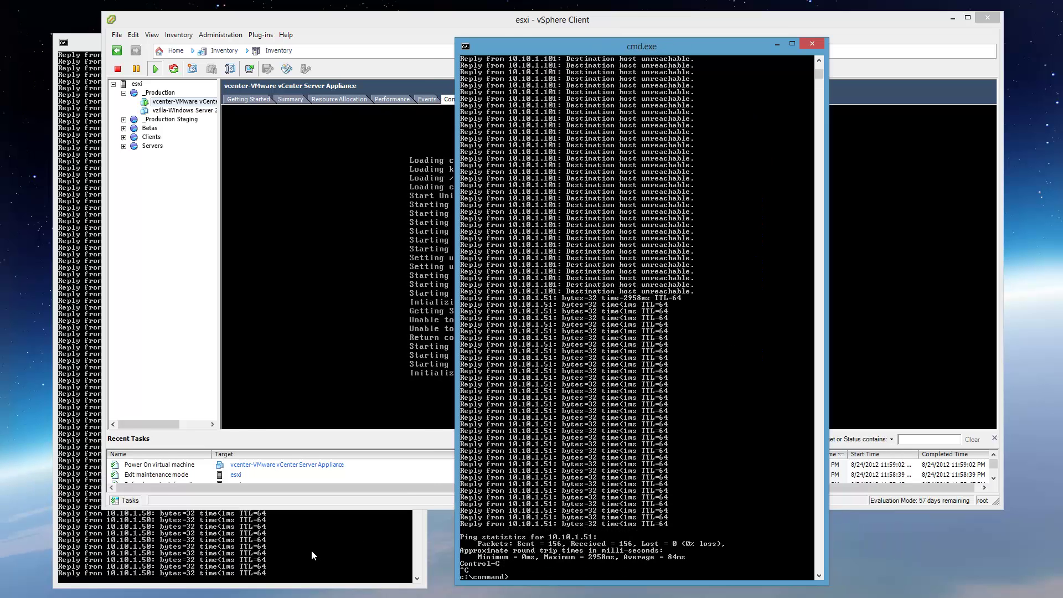
{"action": "left_click", "coordinate": [310, 550]}
{"action": "key", "text": "ctrl+c"}
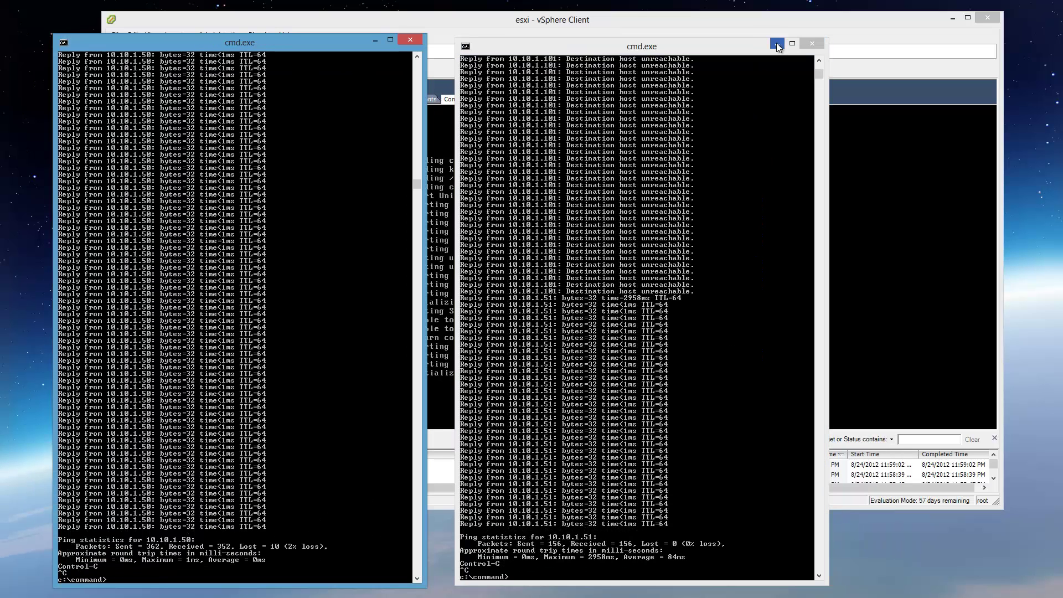
{"action": "left_click", "coordinate": [776, 44]}
{"action": "left_click", "coordinate": [375, 41]}
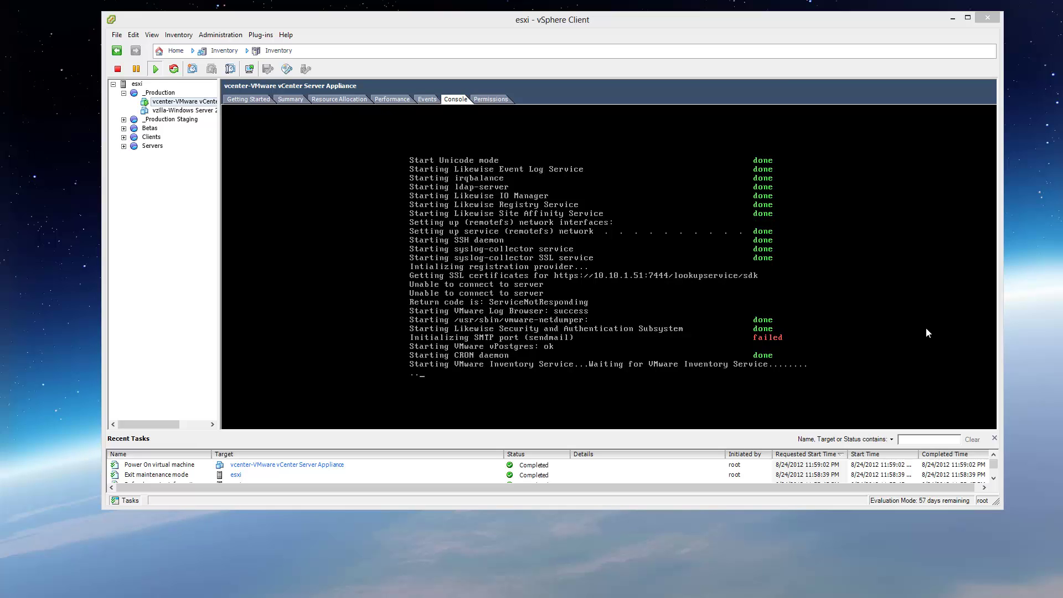
- Resize the vSphere Client to fill the screen while the appliance boots to its welcome screen
{"action": "left_click_drag", "start_coordinate": [683, 25], "coordinate": [609, 10]}
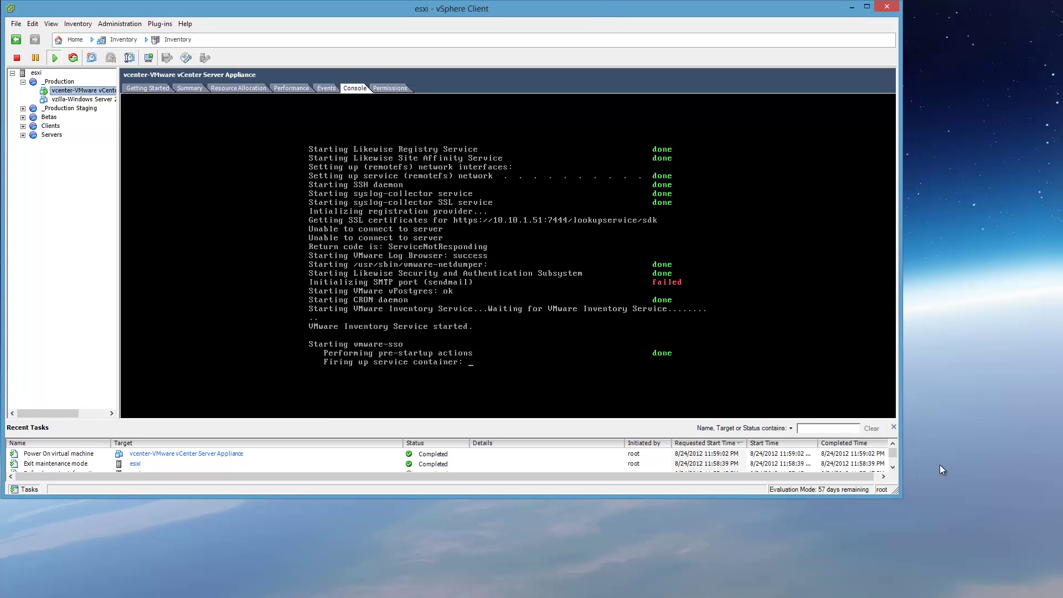
{"action": "left_click_drag", "start_coordinate": [898, 495], "coordinate": [1058, 589]}
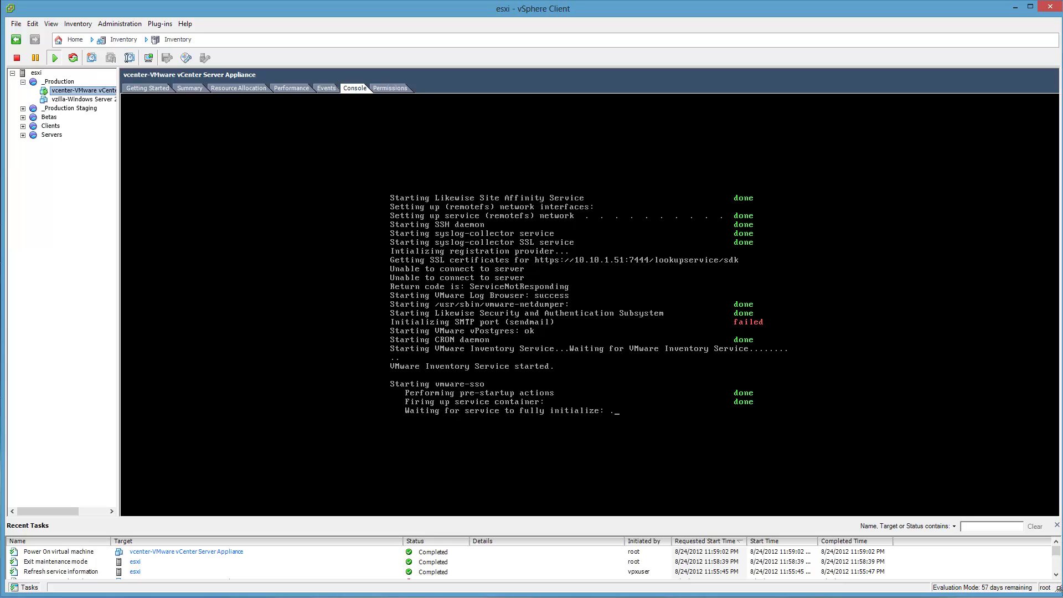
{"action": "left_click_drag", "start_coordinate": [1058, 589], "coordinate": [1055, 591]}
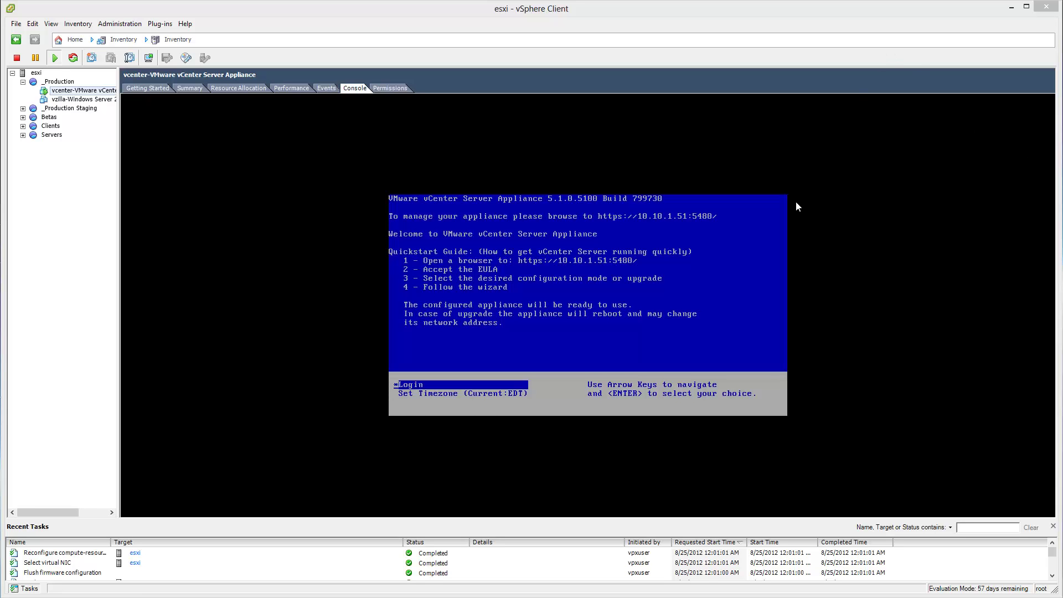
- Close the esxi session and log in to the vcenter server as root with the account password
{"action": "left_click", "coordinate": [1044, 9]}
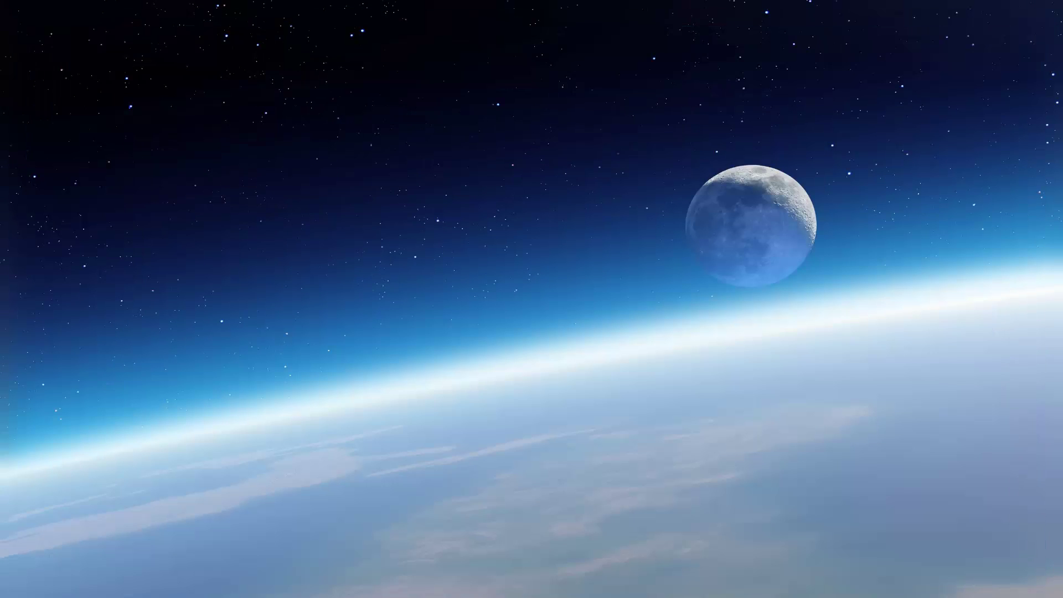
{"action": "left_click_drag", "start_coordinate": [600, 210], "coordinate": [343, 190]}
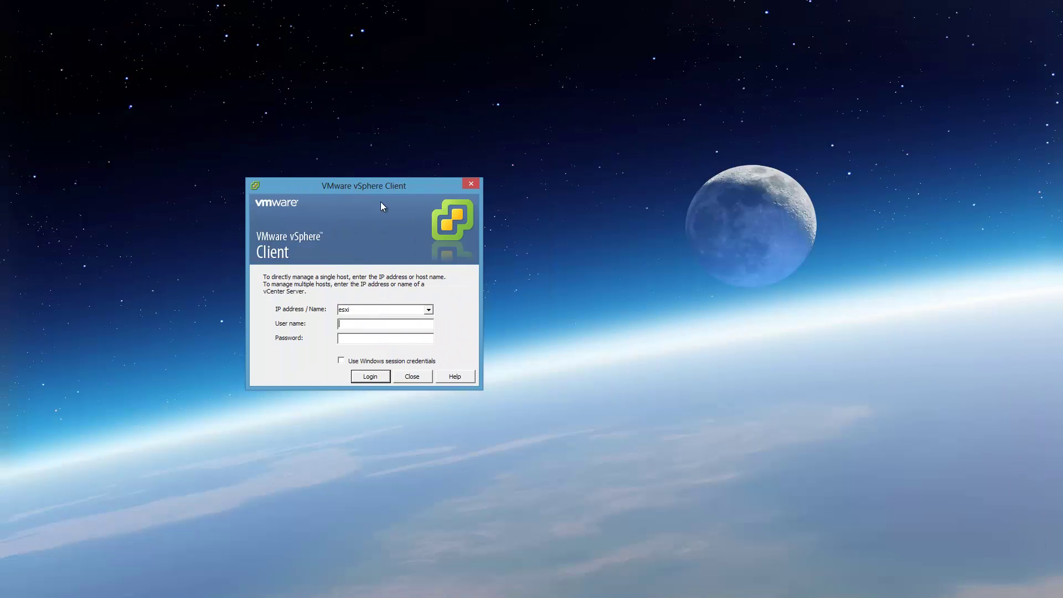
{"action": "left_click", "coordinate": [429, 310]}
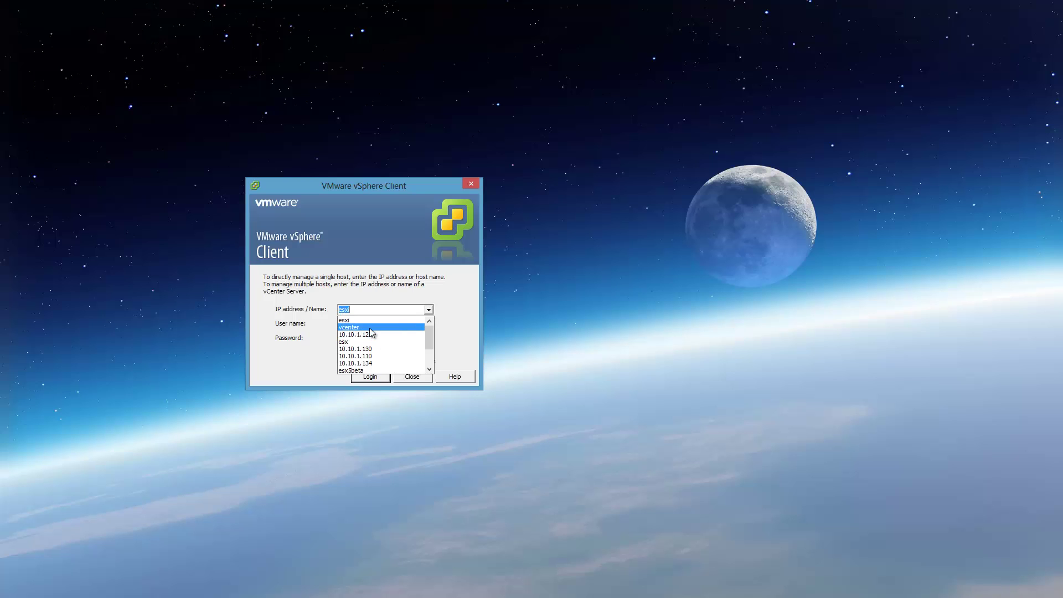
{"action": "left_click", "coordinate": [370, 327]}
{"action": "key", "text": "Tab"}
{"action": "type", "text": "root"}
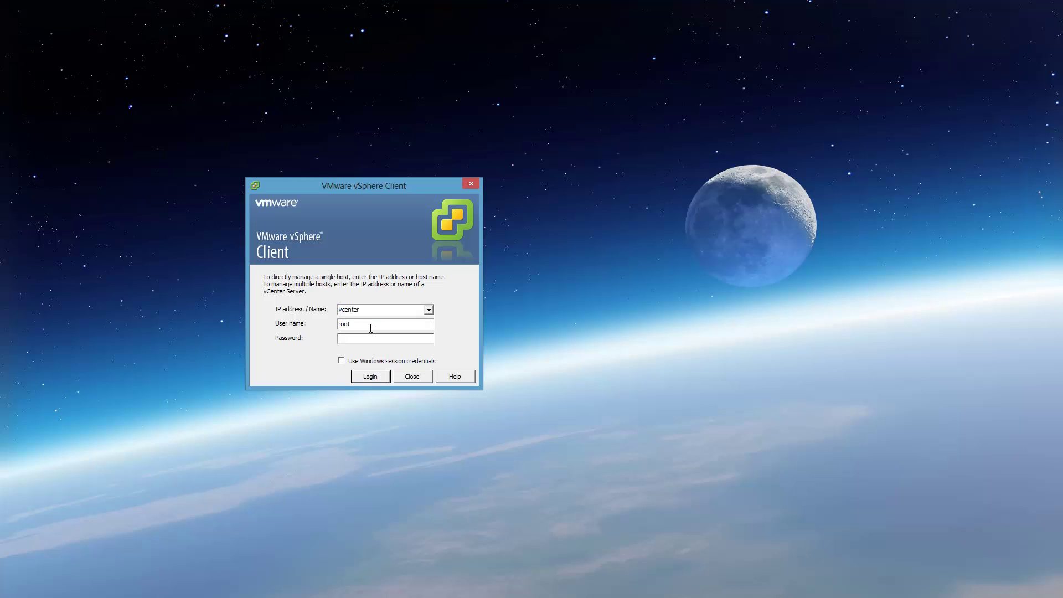
{"action": "key", "text": "Tab"}
{"action": "type", "text": "********"}
{"action": "key", "text": "Return"}
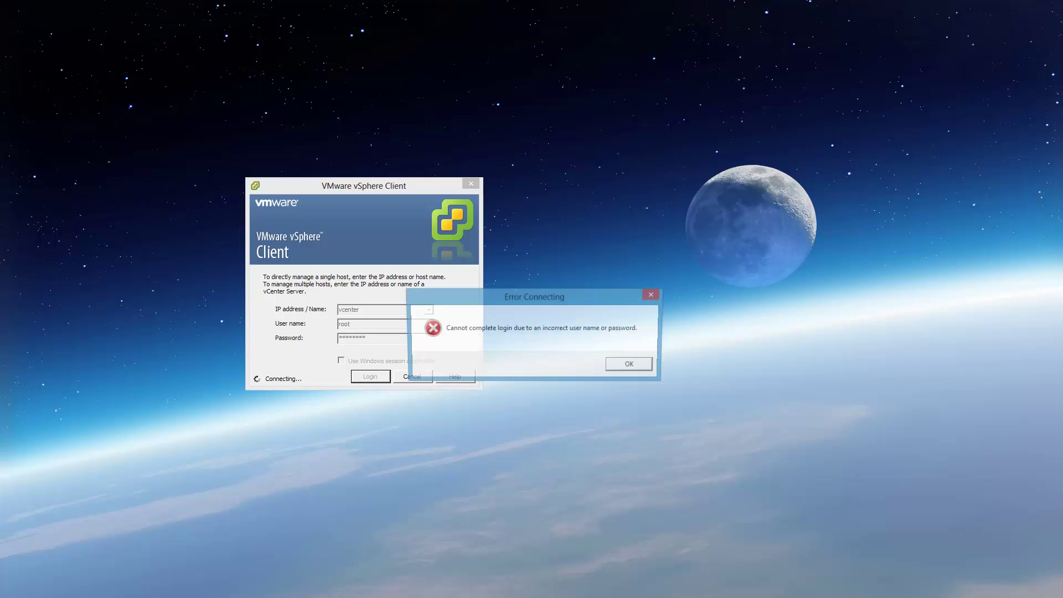
- Dismiss the incorrect-login error and retry the vcenter login with the re-entered password
{"action": "key", "text": "Return"}
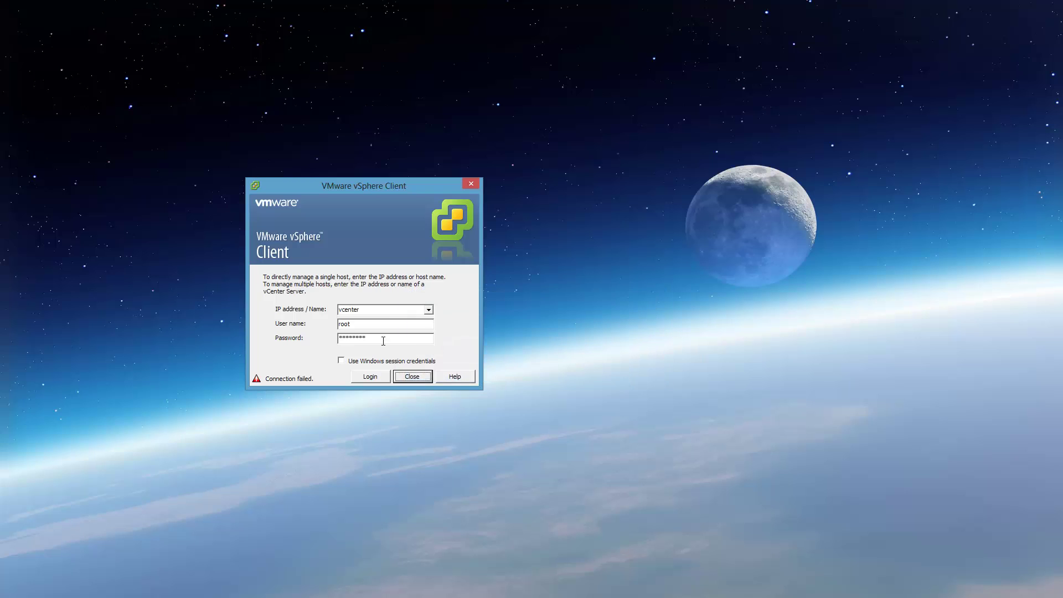
{"action": "type", "text": "********"}
{"action": "key", "text": "Return"}
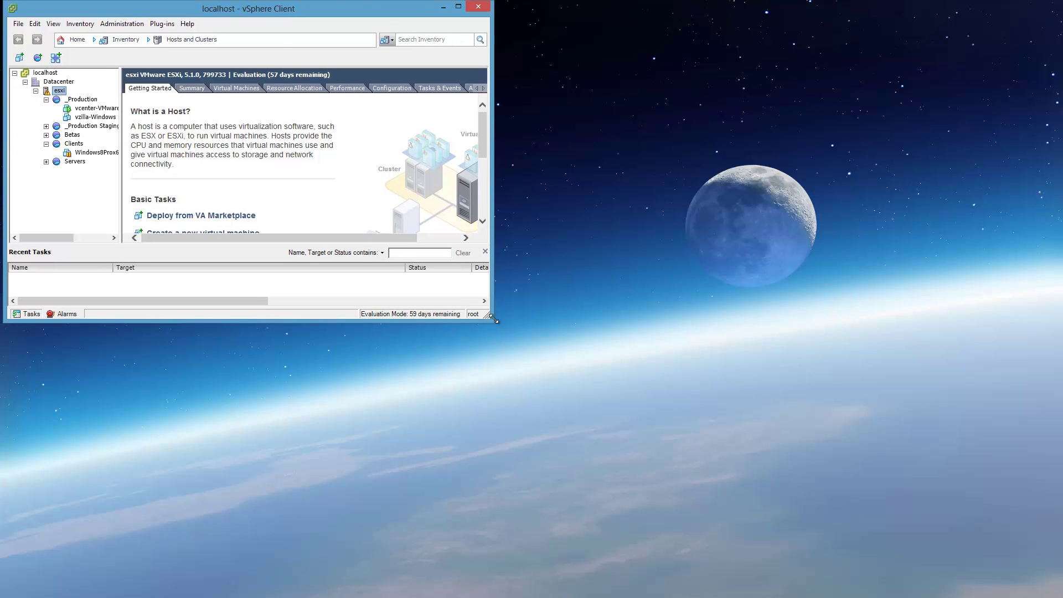
- Maximize the client and move through the esxi host's Summary and Configuration tabs to Hardware Status
{"action": "left_click_drag", "start_coordinate": [492, 320], "coordinate": [1056, 591]}
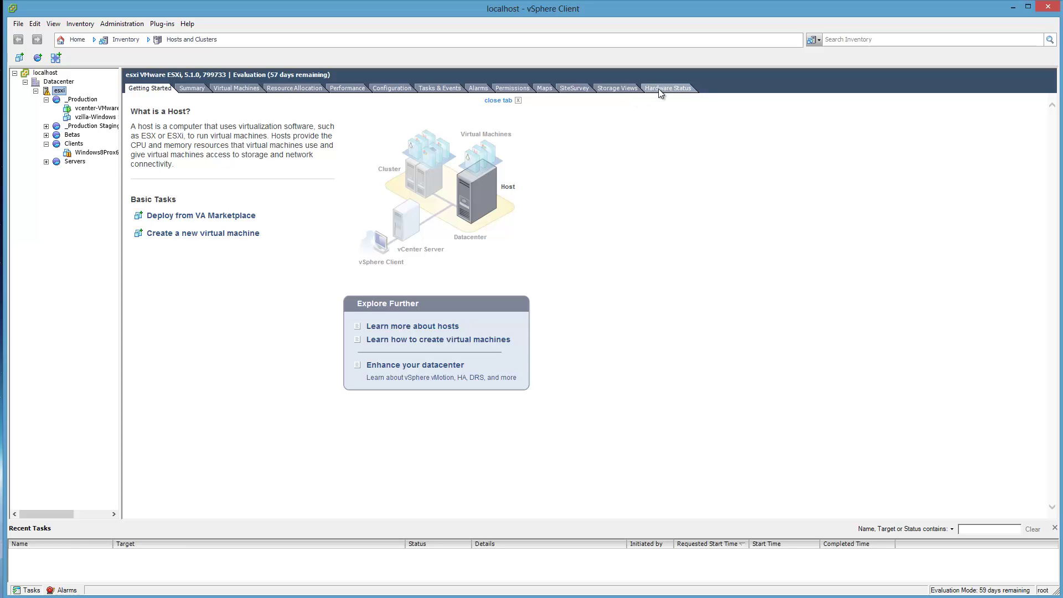
{"action": "left_click", "coordinate": [194, 88]}
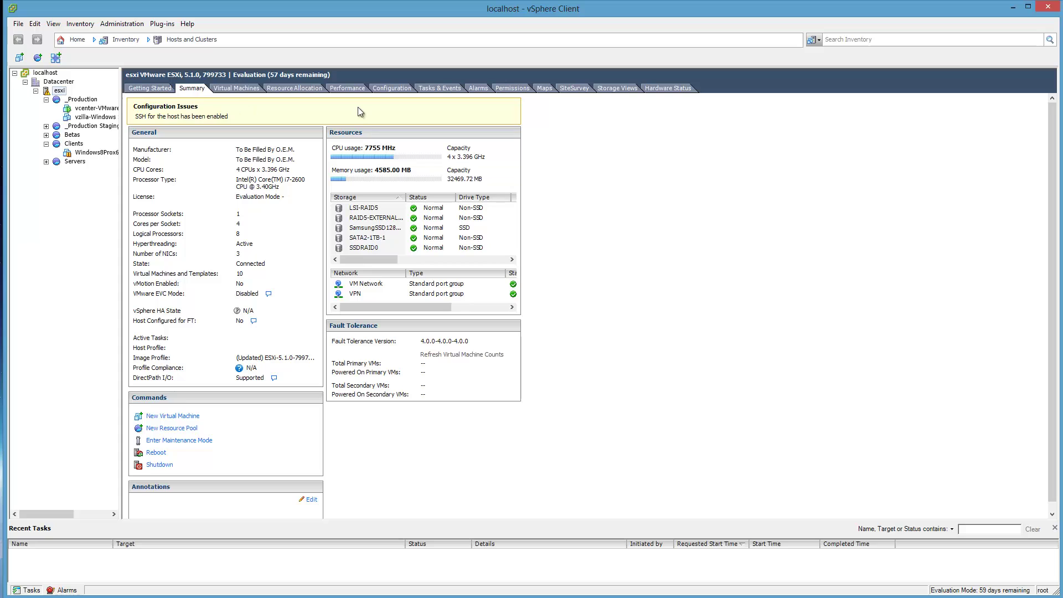
{"action": "left_click", "coordinate": [380, 90]}
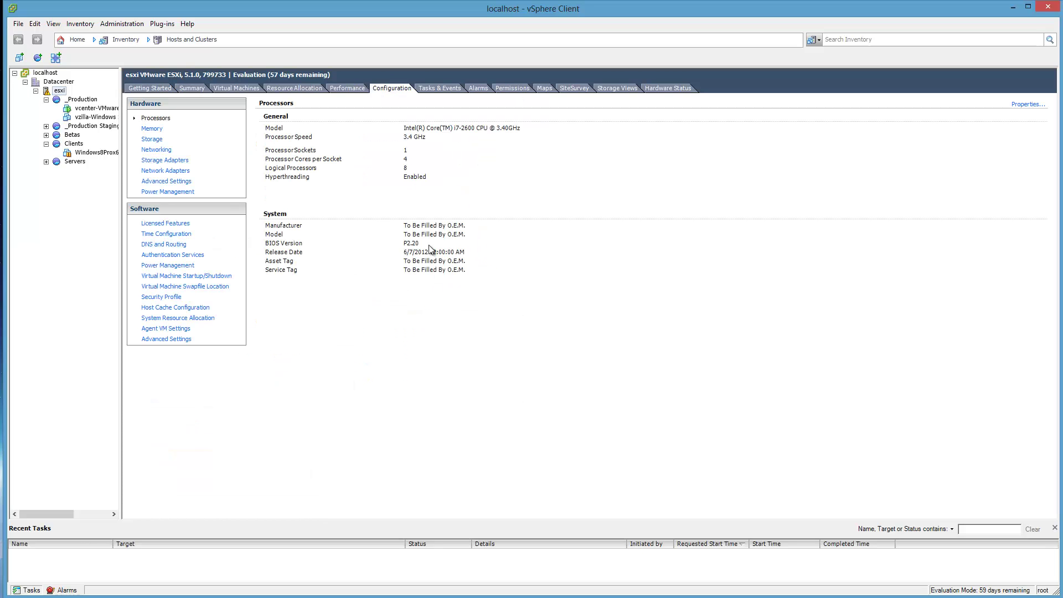
{"action": "left_click", "coordinate": [674, 88]}
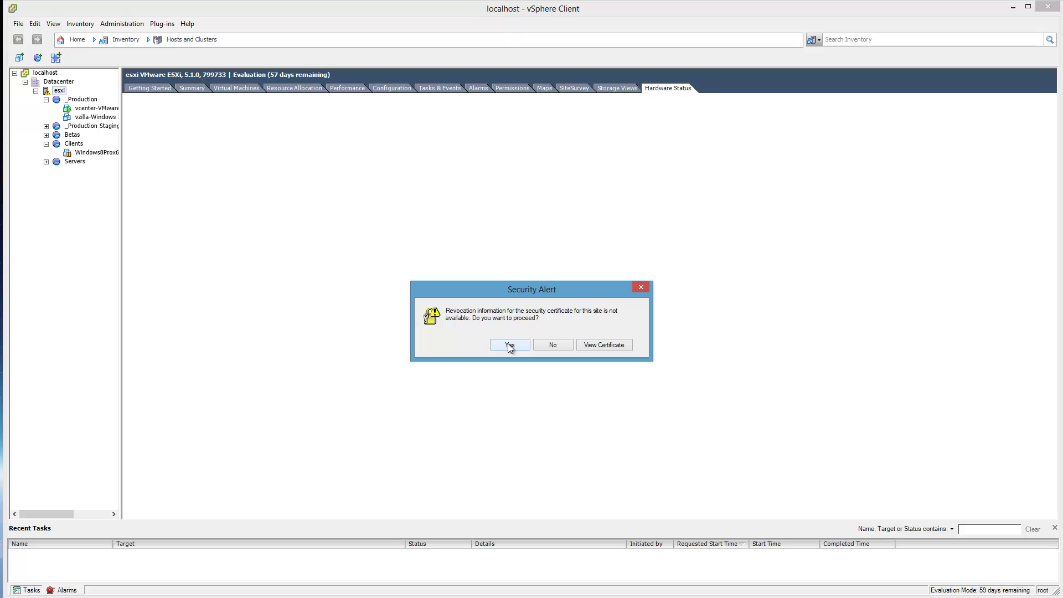
- View the host's localhost.localdom certificate and inspect its Details and Certification Path tabs
{"action": "left_click", "coordinate": [610, 340]}
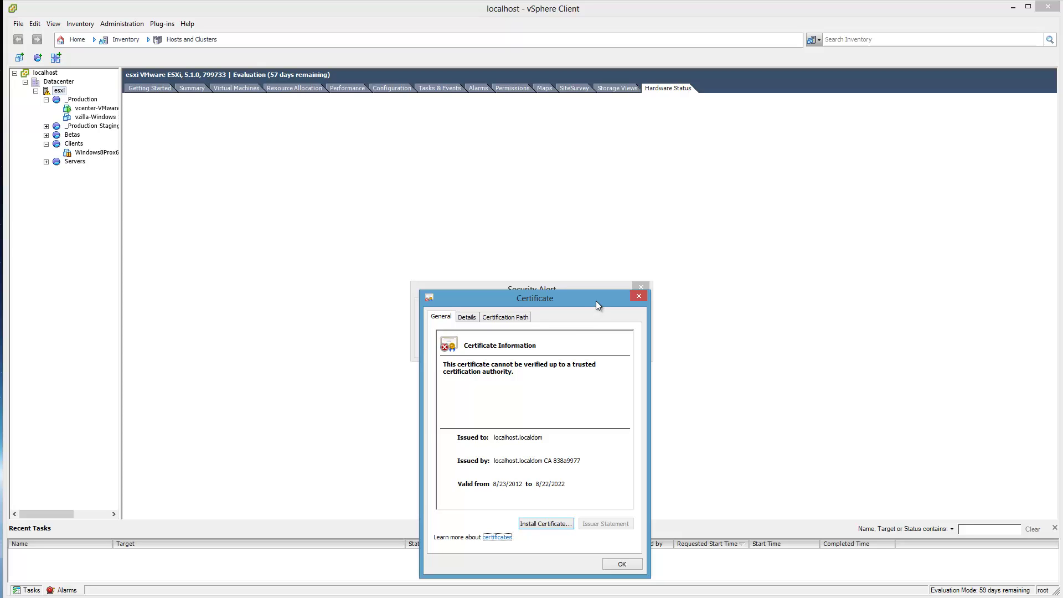
{"action": "left_click_drag", "start_coordinate": [596, 301], "coordinate": [689, 164]}
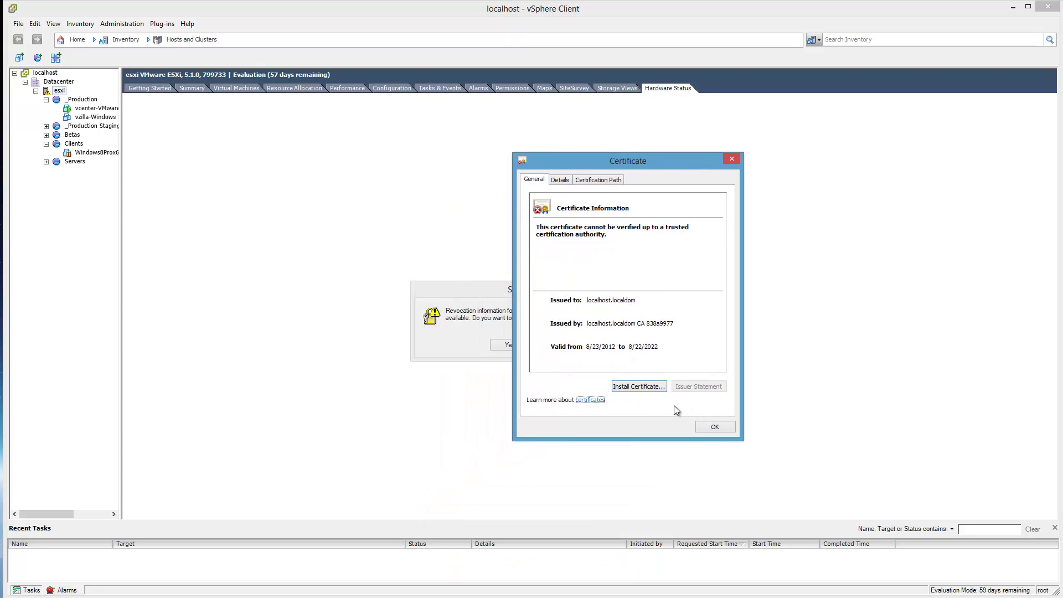
{"action": "left_click", "coordinate": [556, 179]}
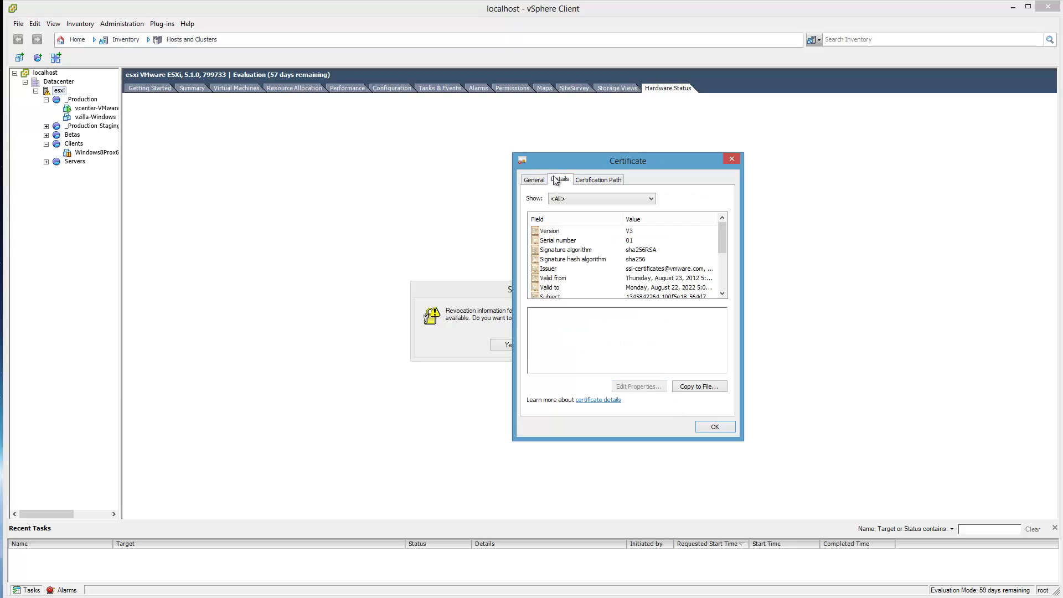
{"action": "left_click", "coordinate": [609, 185]}
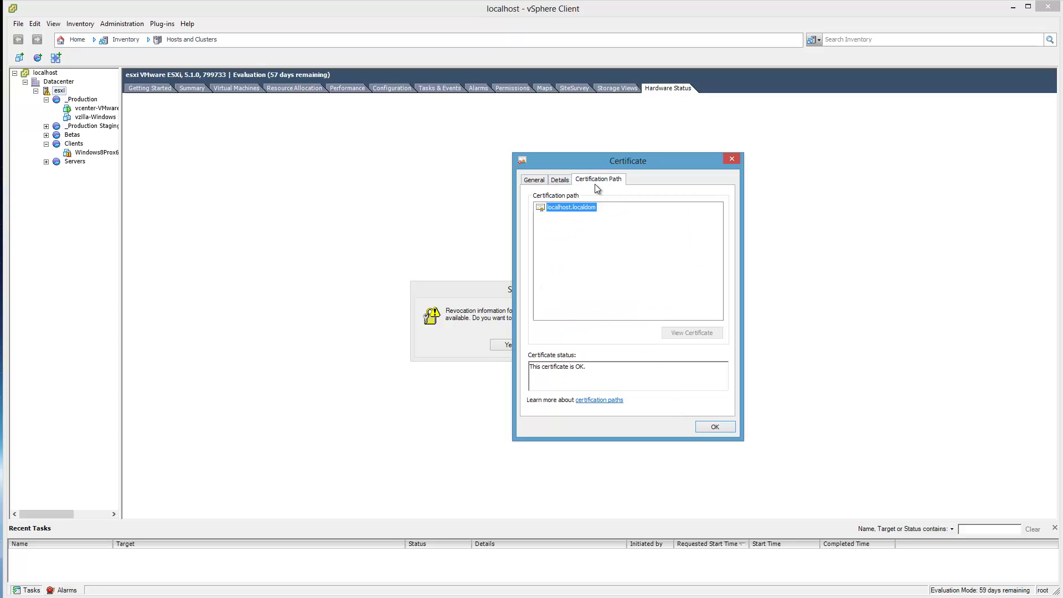
{"action": "left_click", "coordinate": [534, 181]}
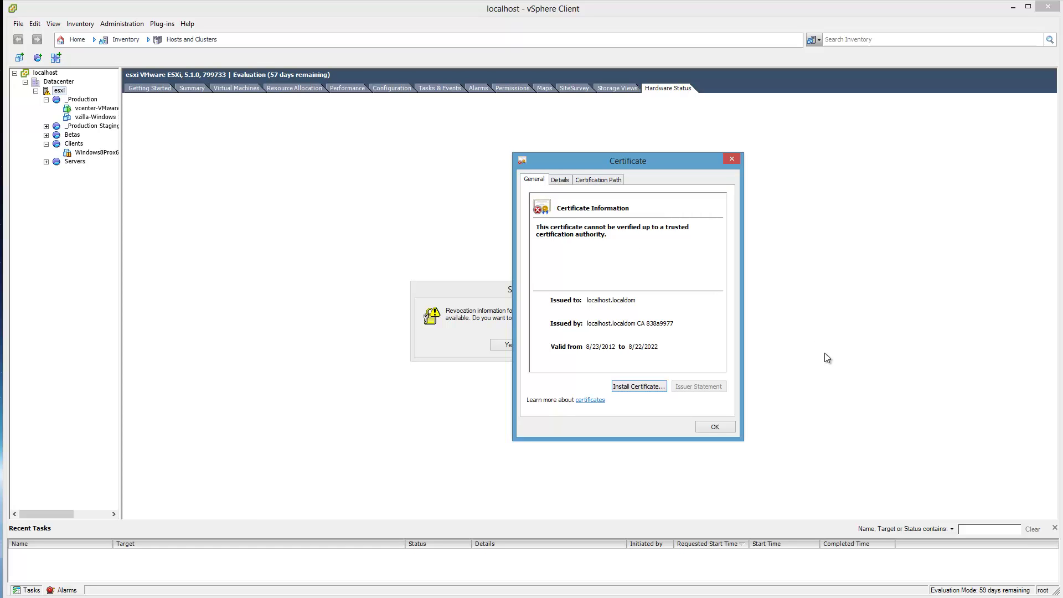
{"action": "key", "text": "Print"}
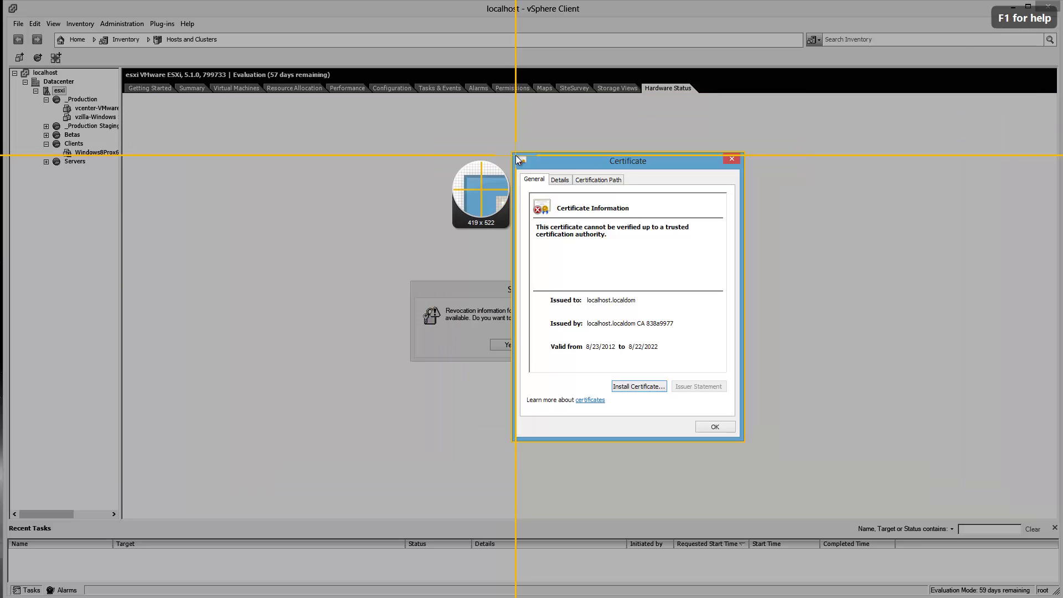
{"action": "left_click", "coordinate": [516, 155]}
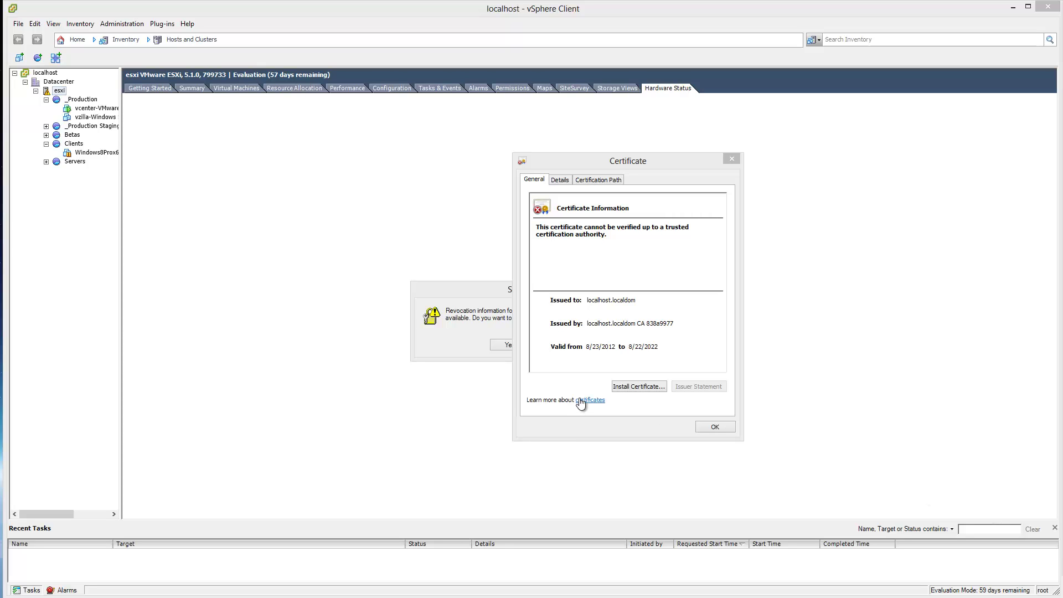
- Import the certificate with automatic store selection, then close the certificate window and security alert
{"action": "left_click", "coordinate": [625, 385]}
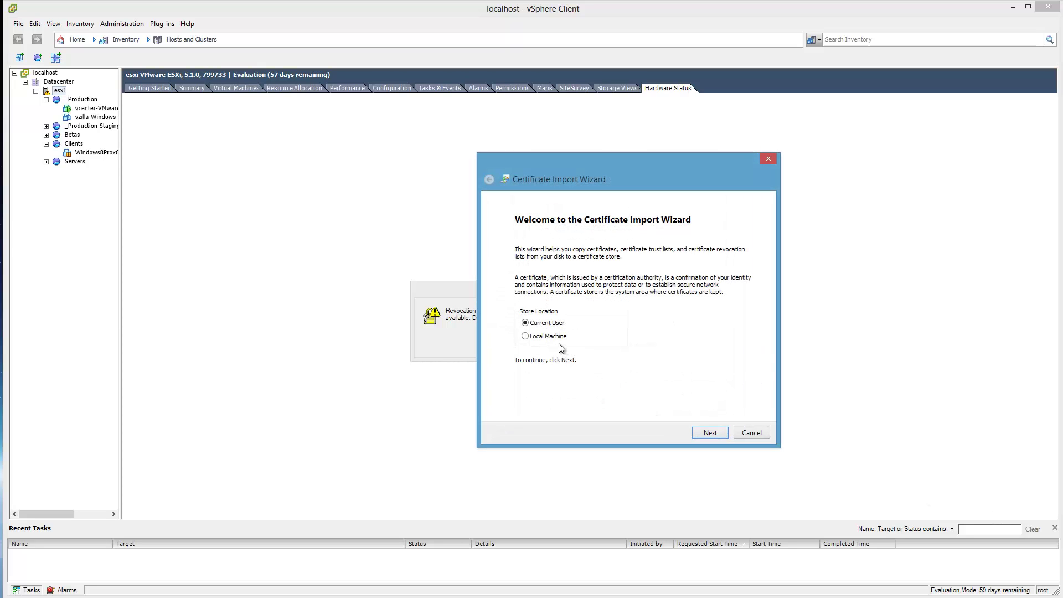
{"action": "left_click", "coordinate": [709, 433]}
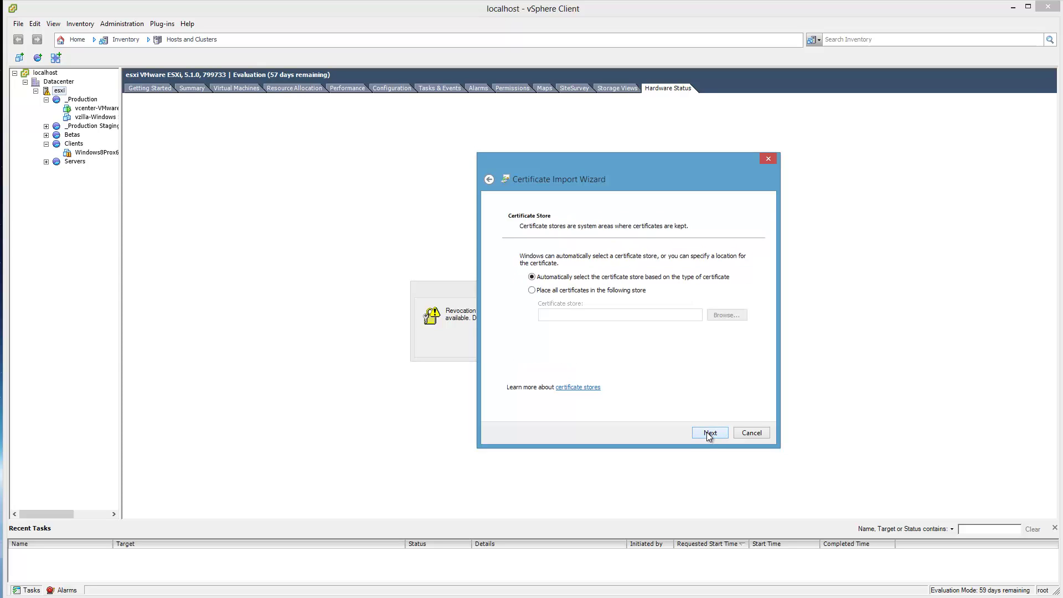
{"action": "left_click", "coordinate": [706, 432]}
{"action": "left_click", "coordinate": [709, 433]}
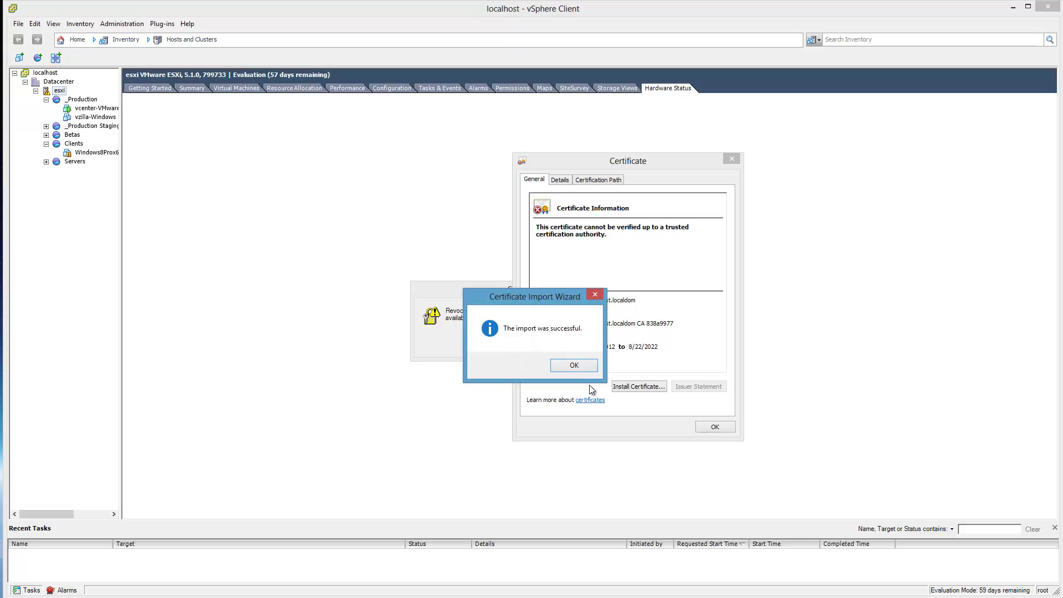
{"action": "left_click", "coordinate": [576, 366]}
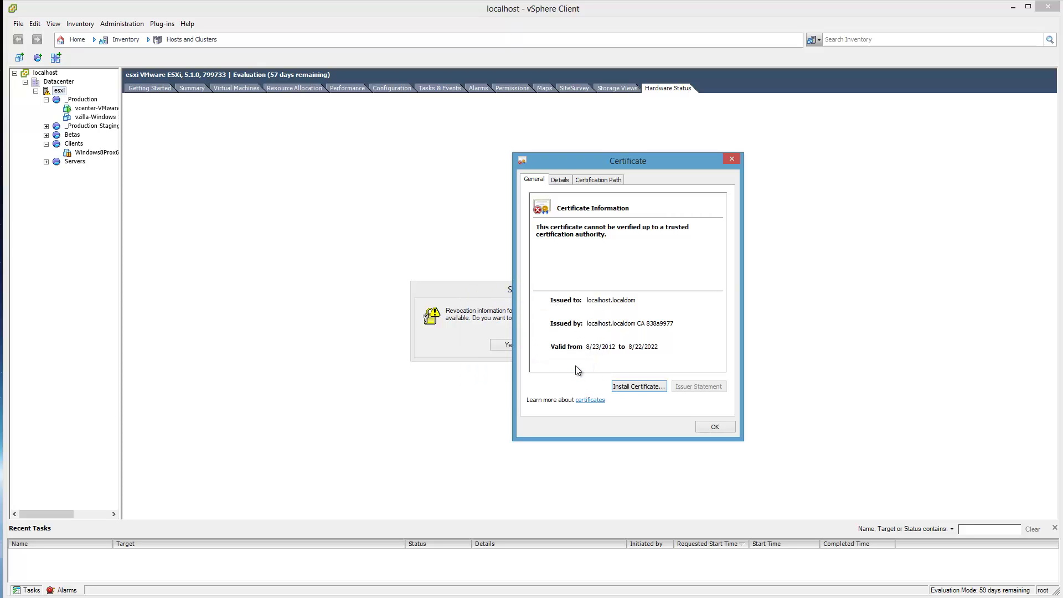
{"action": "left_click", "coordinate": [720, 430]}
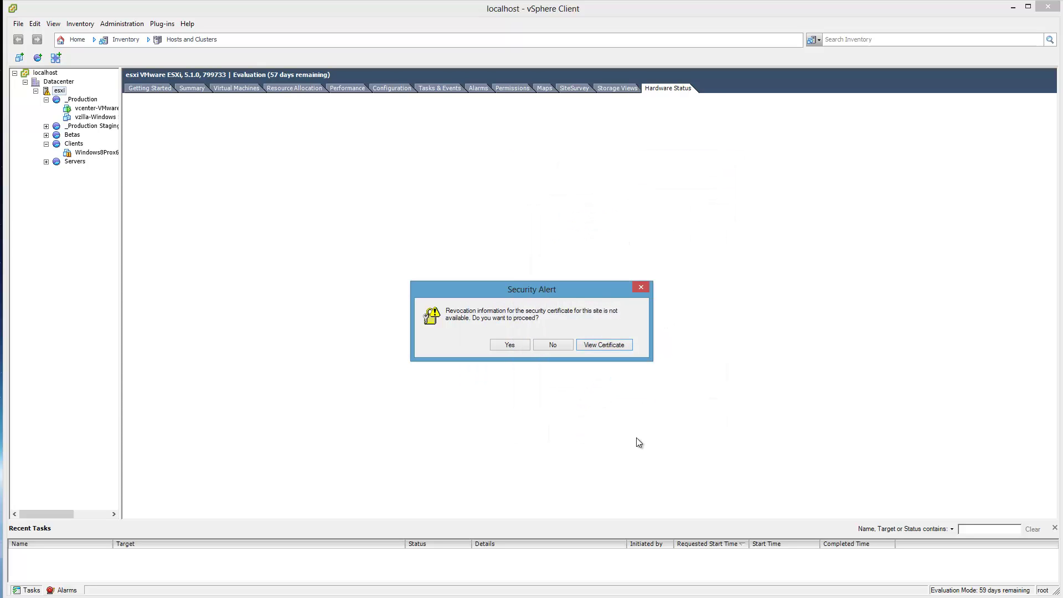
{"action": "left_click", "coordinate": [640, 286]}
{"action": "left_click", "coordinate": [163, 91]}
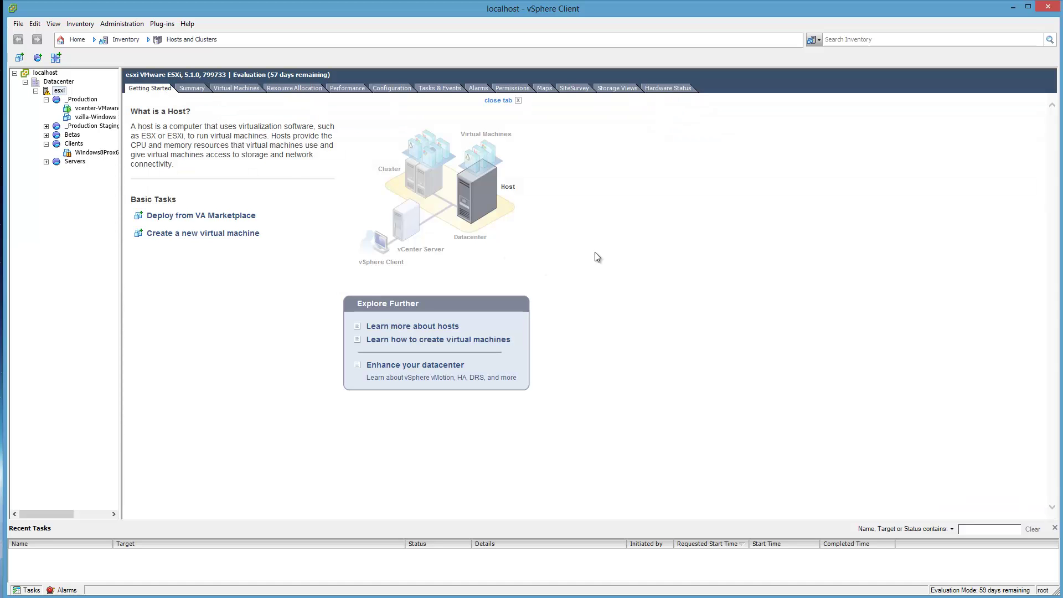
- Reload Hardware Status, expand Storage and widen its columns to read the RAID 0 and RAID 5 volumes
{"action": "left_click", "coordinate": [677, 90]}
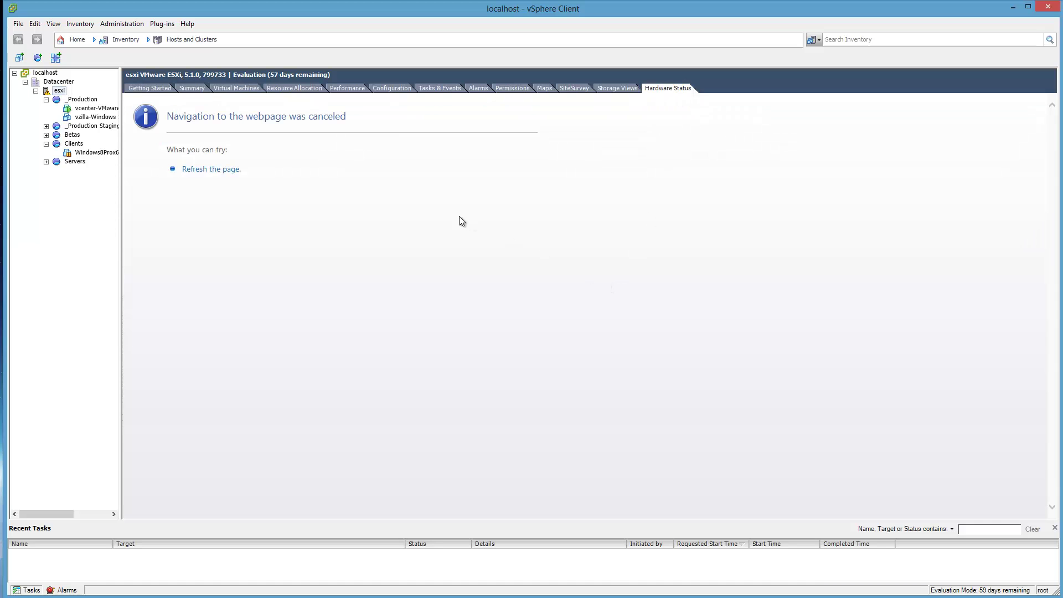
{"action": "left_click", "coordinate": [203, 168]}
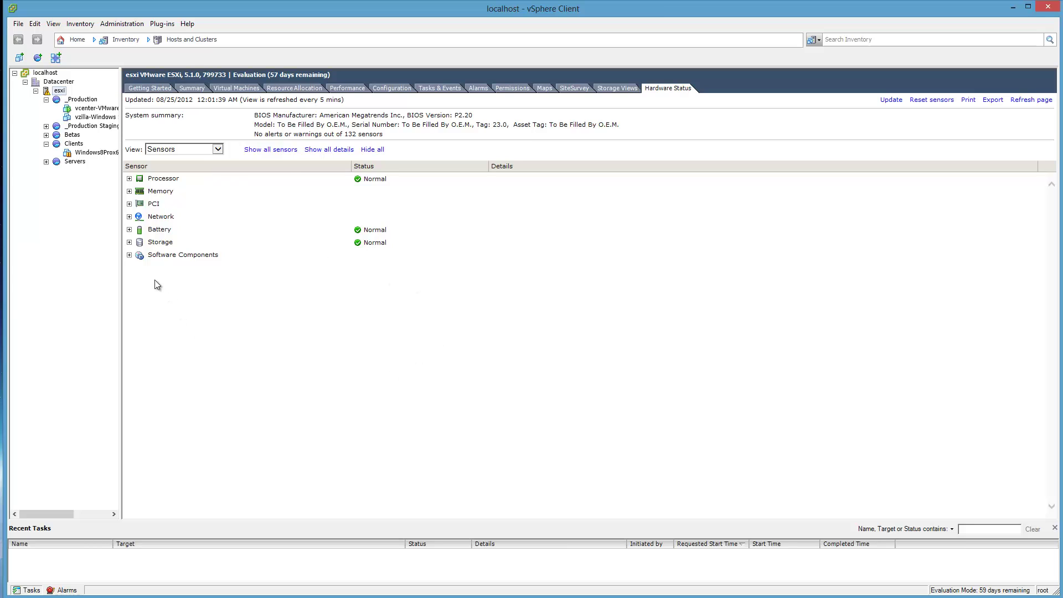
{"action": "left_click", "coordinate": [130, 242]}
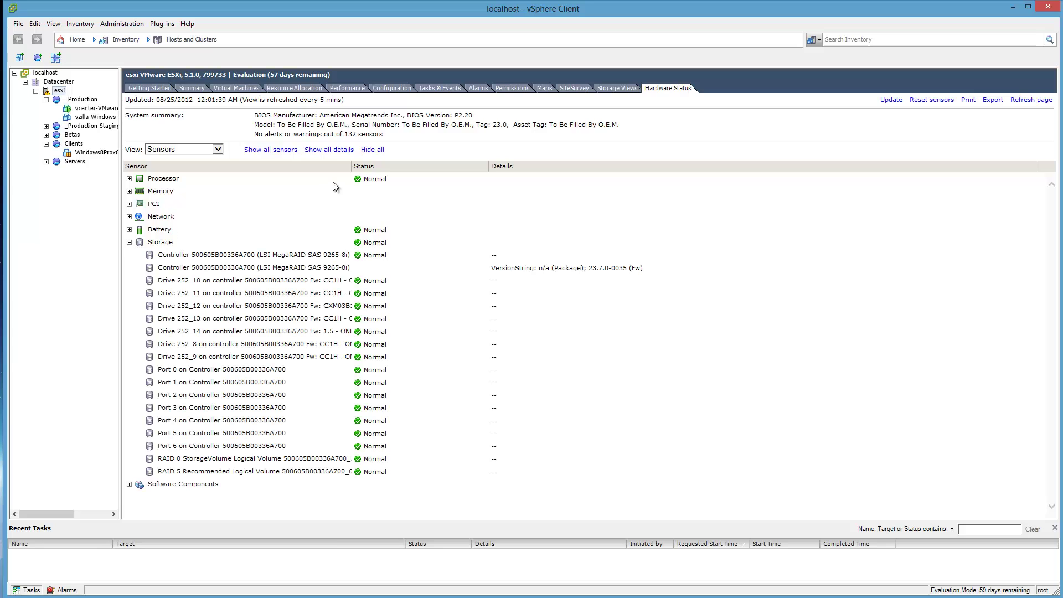
{"action": "left_click_drag", "start_coordinate": [506, 179], "coordinate": [581, 176]}
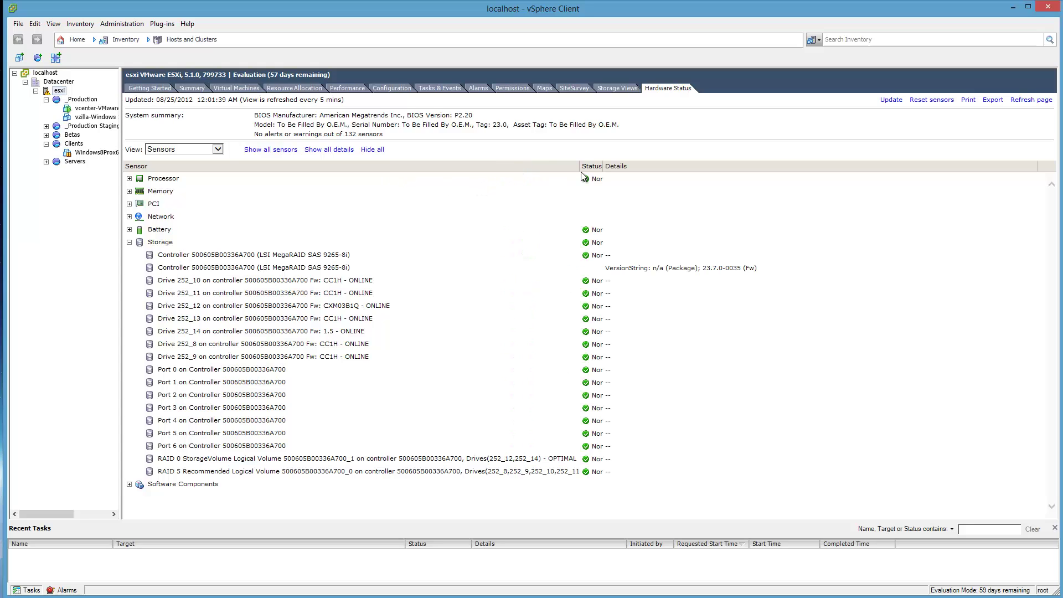
{"action": "left_click", "coordinate": [166, 459]}
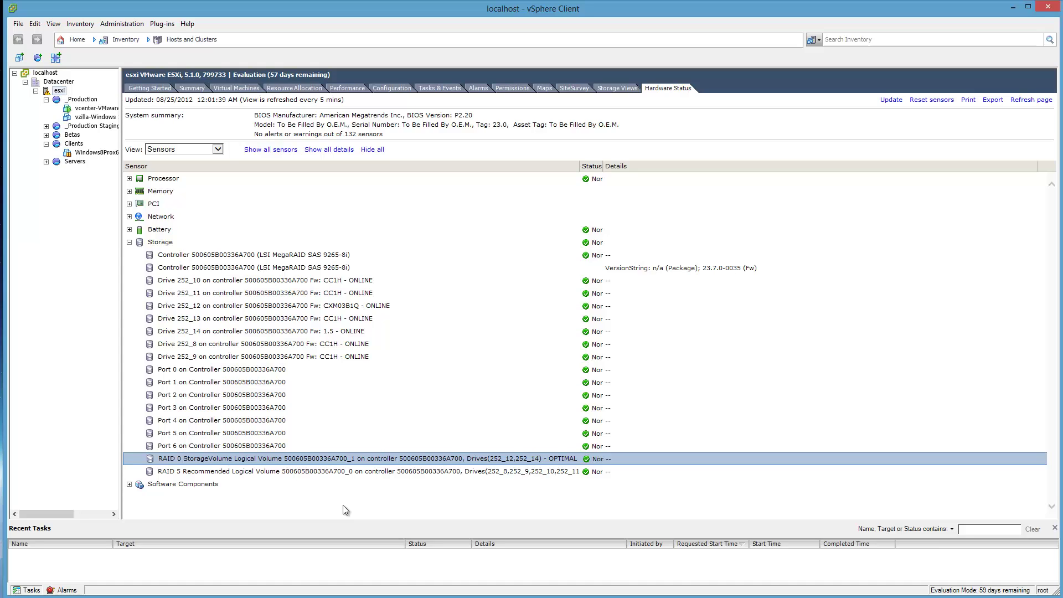
{"action": "left_click", "coordinate": [214, 472]}
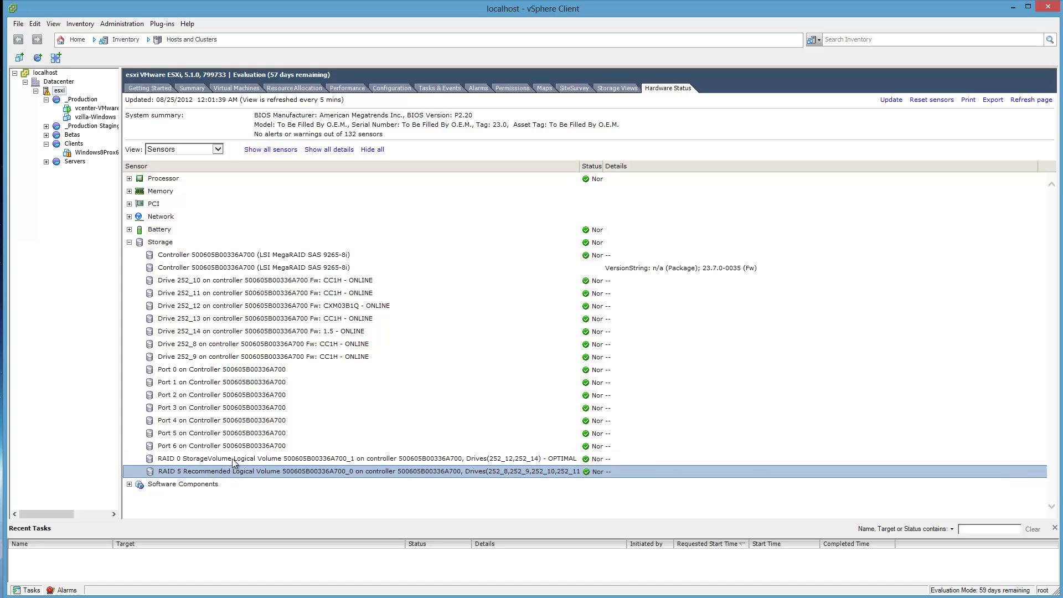
{"action": "left_click", "coordinate": [233, 459]}
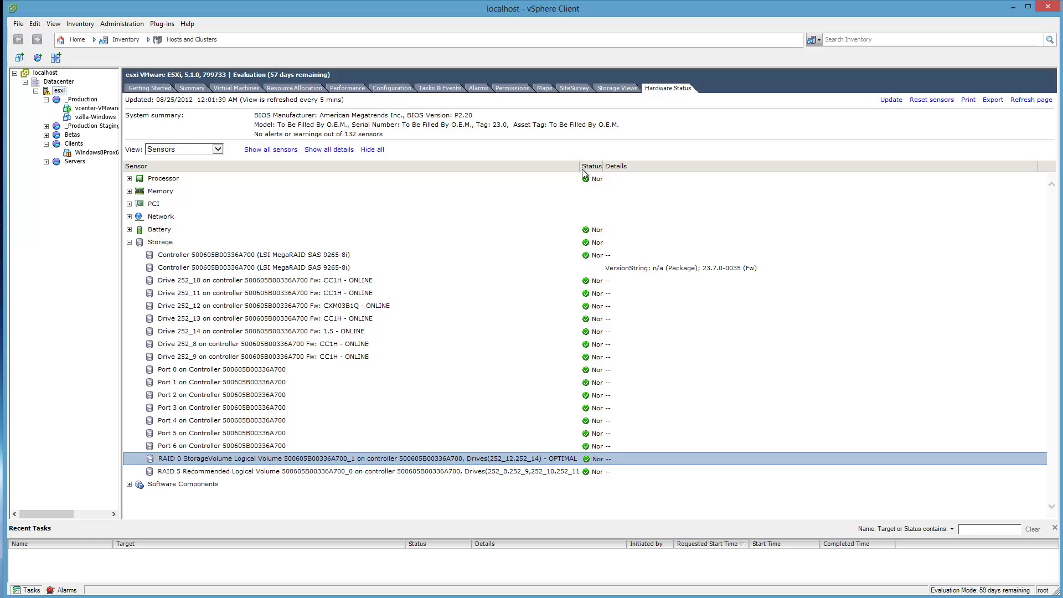
{"action": "left_click_drag", "start_coordinate": [578, 166], "coordinate": [609, 166]}
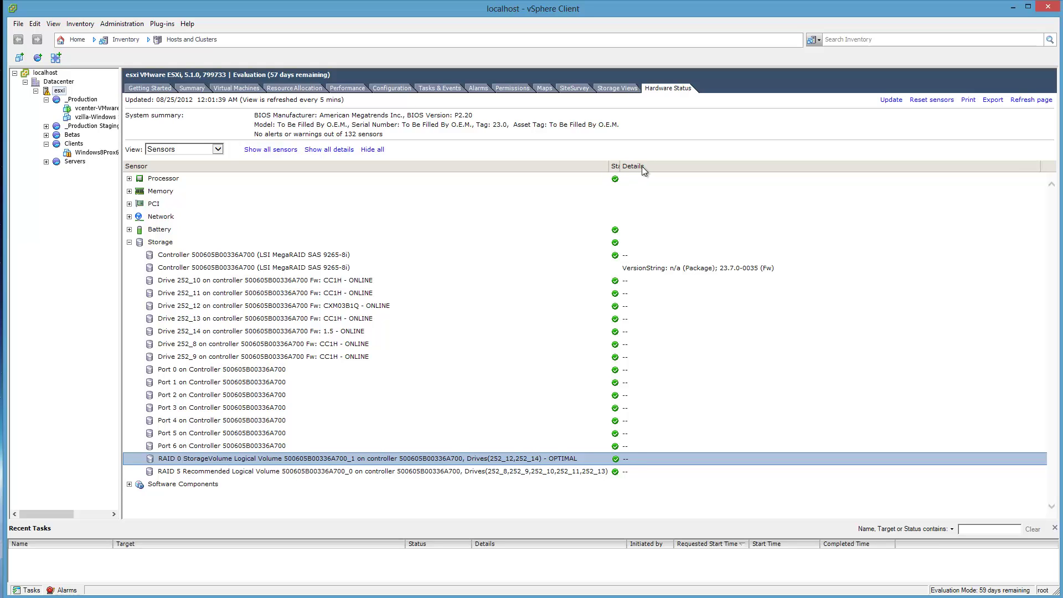
{"action": "left_click_drag", "start_coordinate": [620, 166], "coordinate": [636, 166]}
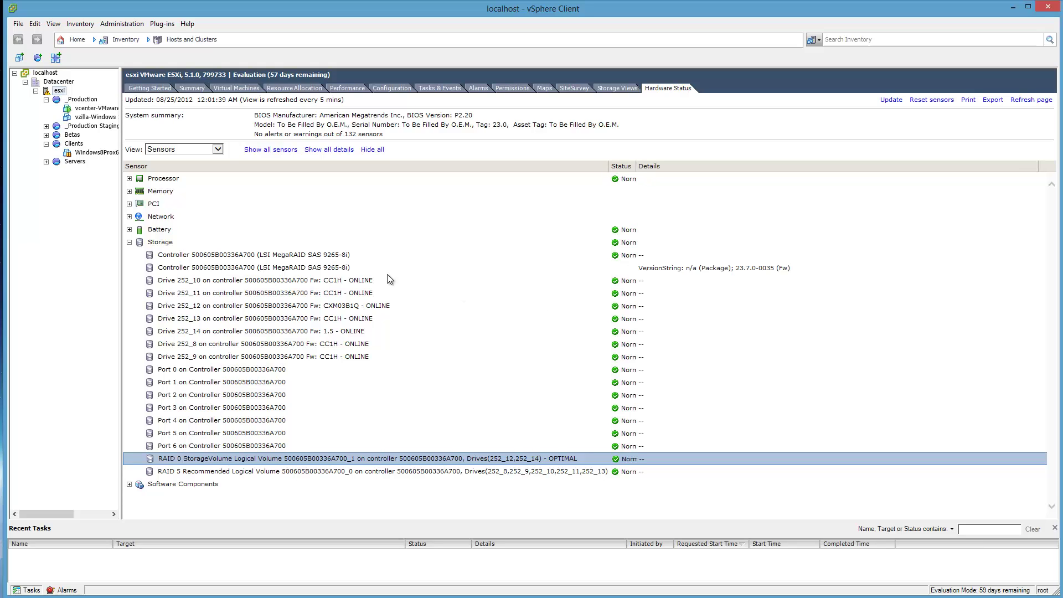
- Collapse Storage and expand Software Components to show scsi-megaraid-sas driver version 5.34-4vmw.510.0.0.799733
{"action": "left_click", "coordinate": [129, 243]}
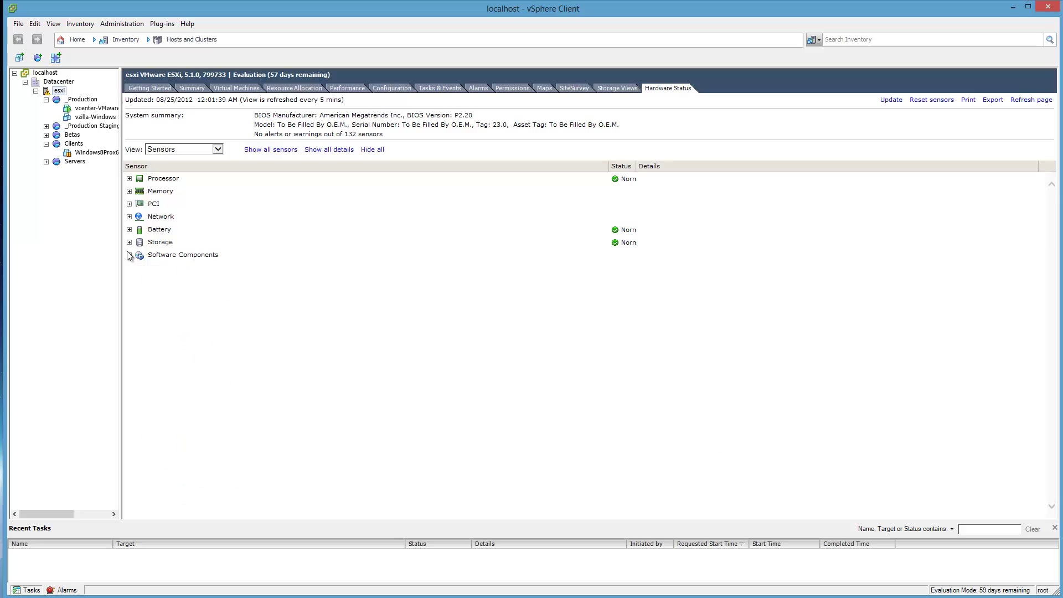
{"action": "left_click", "coordinate": [133, 255]}
{"action": "left_click", "coordinate": [130, 255]}
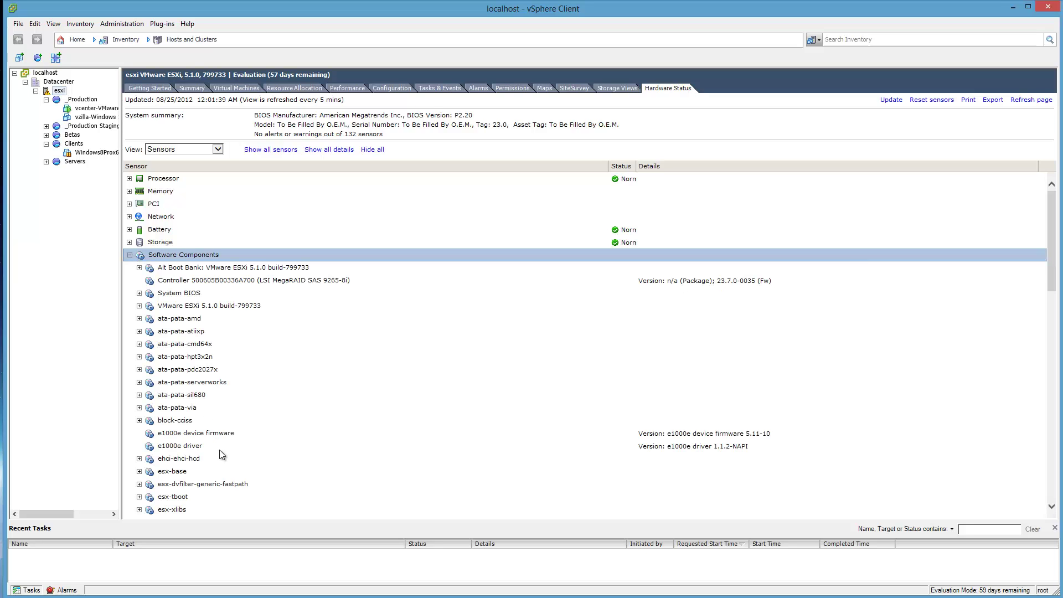
{"action": "scroll", "coordinate": [221, 452], "scroll_direction": "down", "scroll_amount": 6}
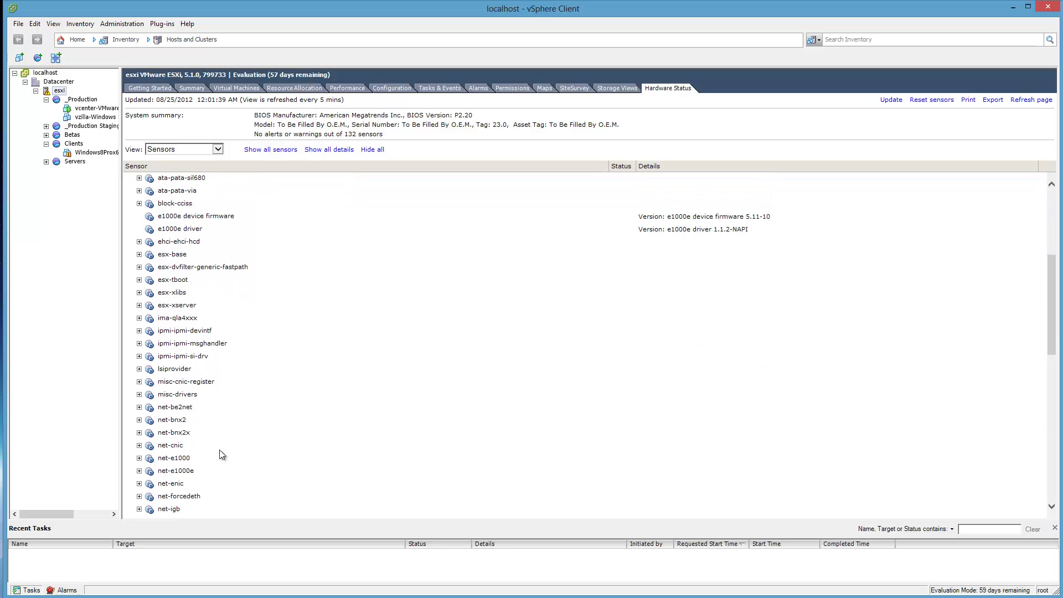
{"action": "scroll", "coordinate": [220, 451], "scroll_direction": "down", "scroll_amount": 7}
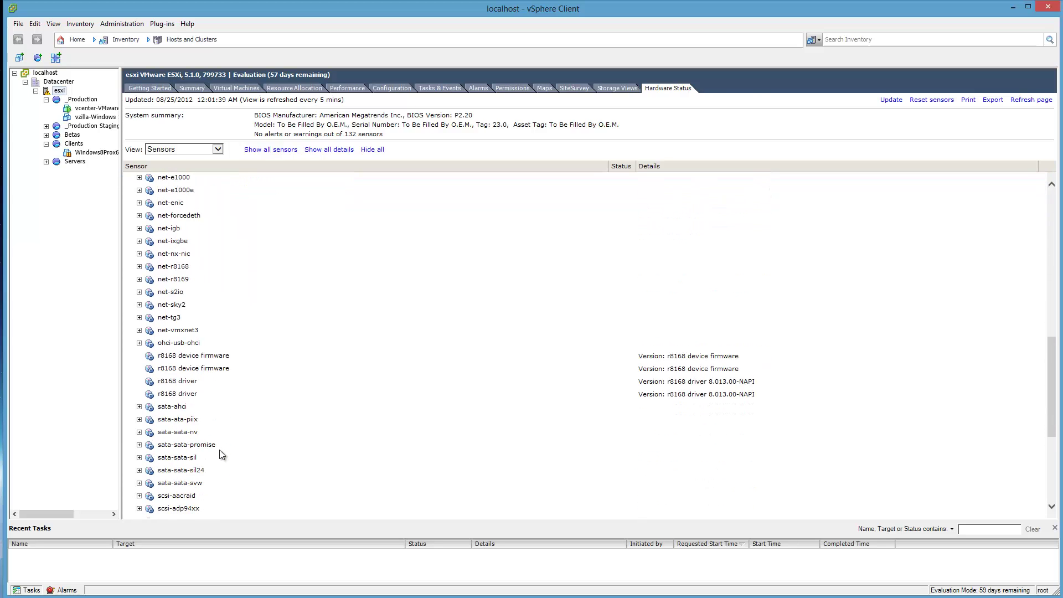
{"action": "scroll", "coordinate": [220, 451], "scroll_direction": "down", "scroll_amount": 3}
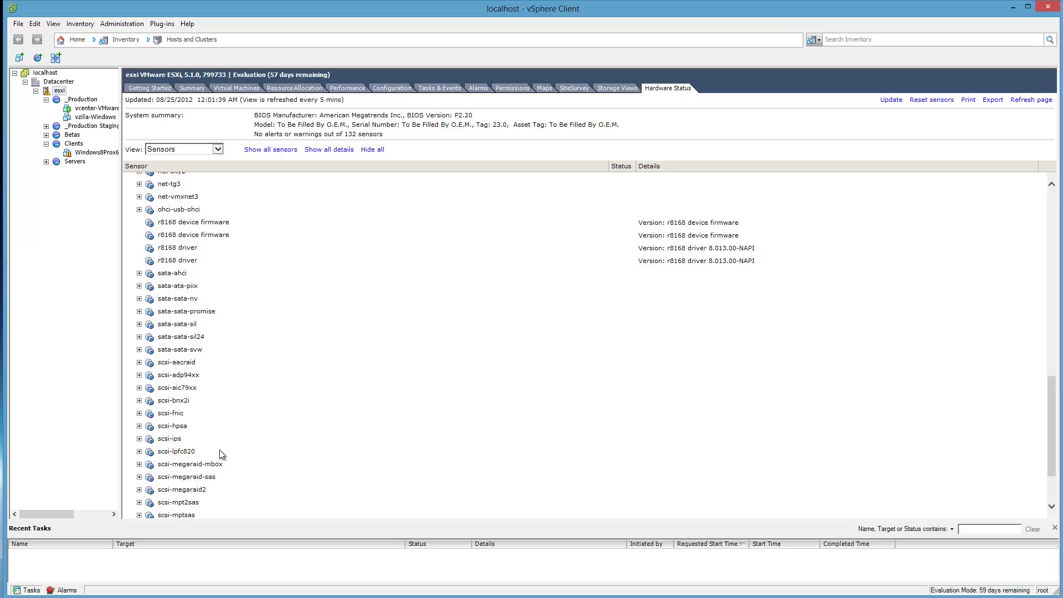
{"action": "scroll", "coordinate": [219, 449], "scroll_direction": "down", "scroll_amount": 2}
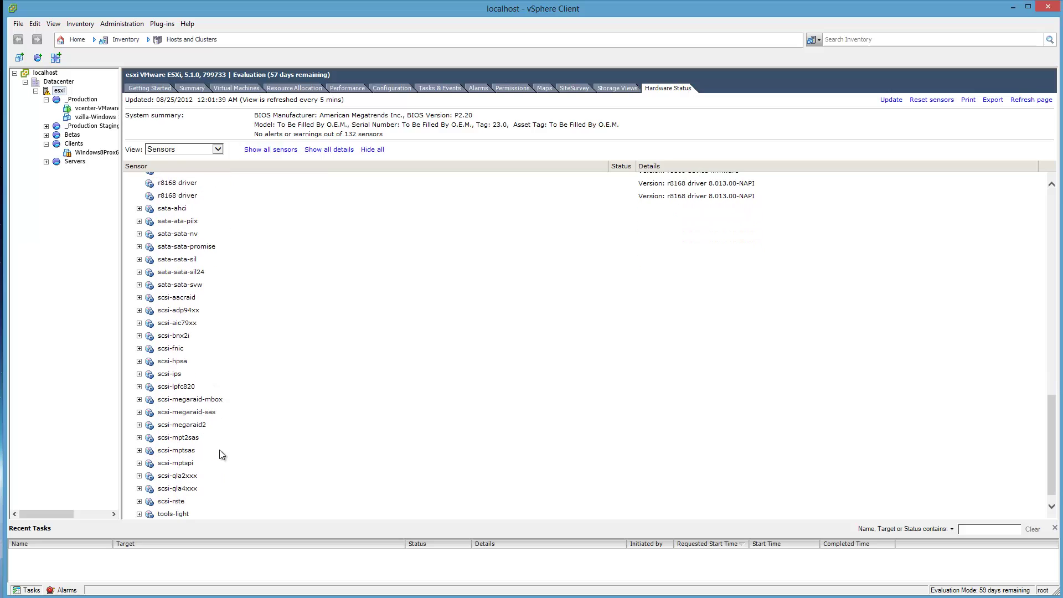
{"action": "left_click", "coordinate": [139, 412]}
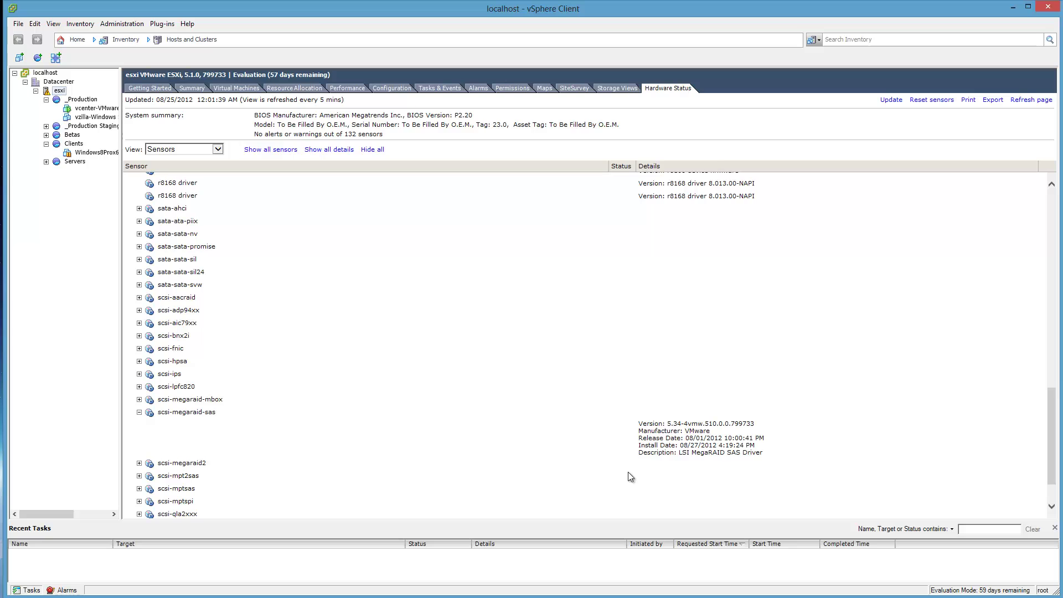
- Expand the Battery and PCI sensor groups, then list Memory and check the ChannelA-DIMM0 details
{"action": "scroll", "coordinate": [489, 415], "scroll_direction": "up", "scroll_amount": 10}
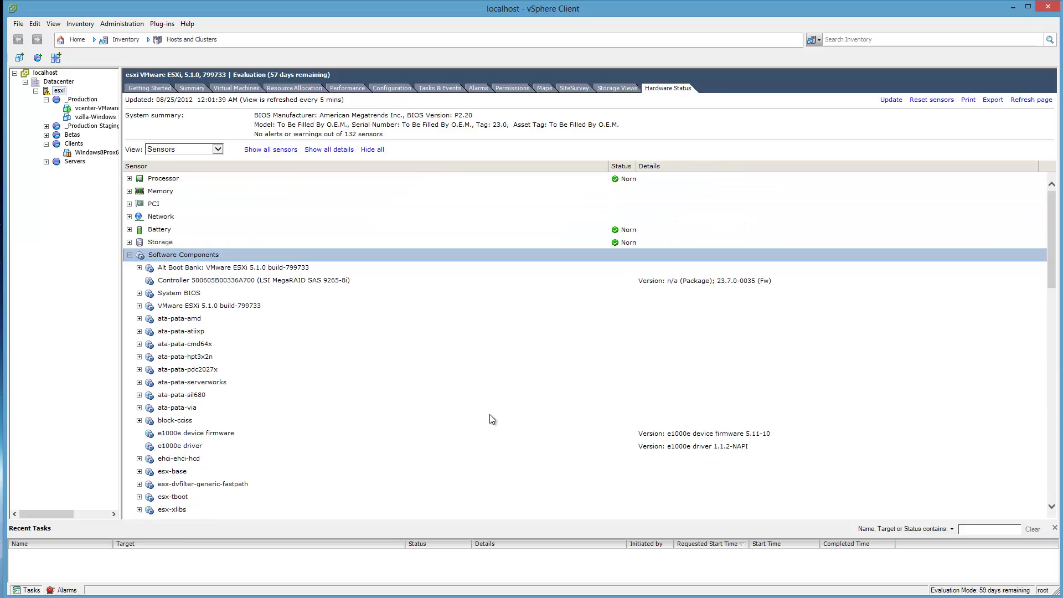
{"action": "left_click", "coordinate": [130, 229]}
{"action": "left_click", "coordinate": [182, 244]}
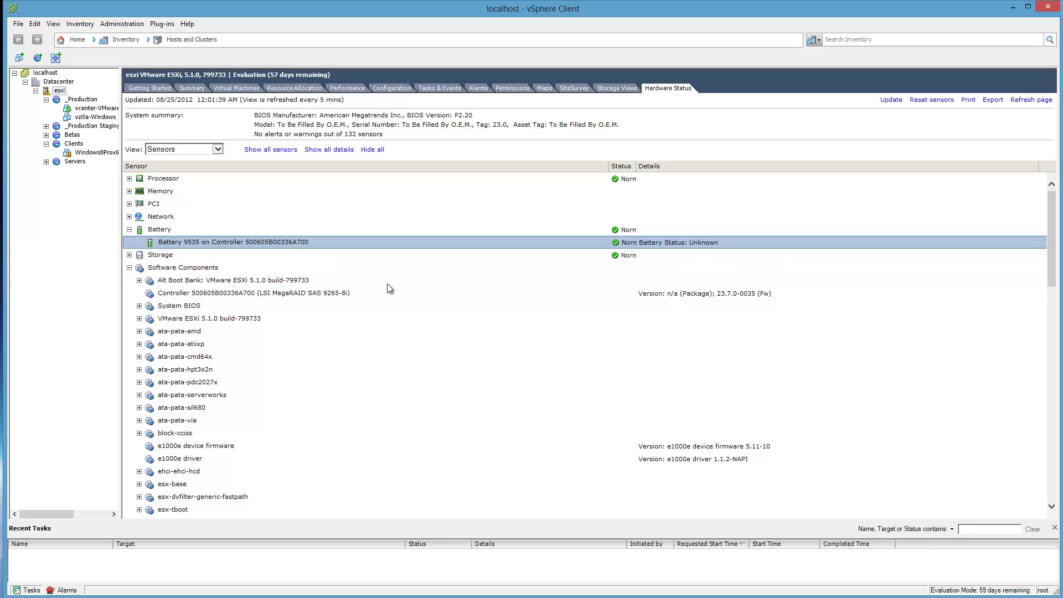
{"action": "left_click", "coordinate": [129, 204]}
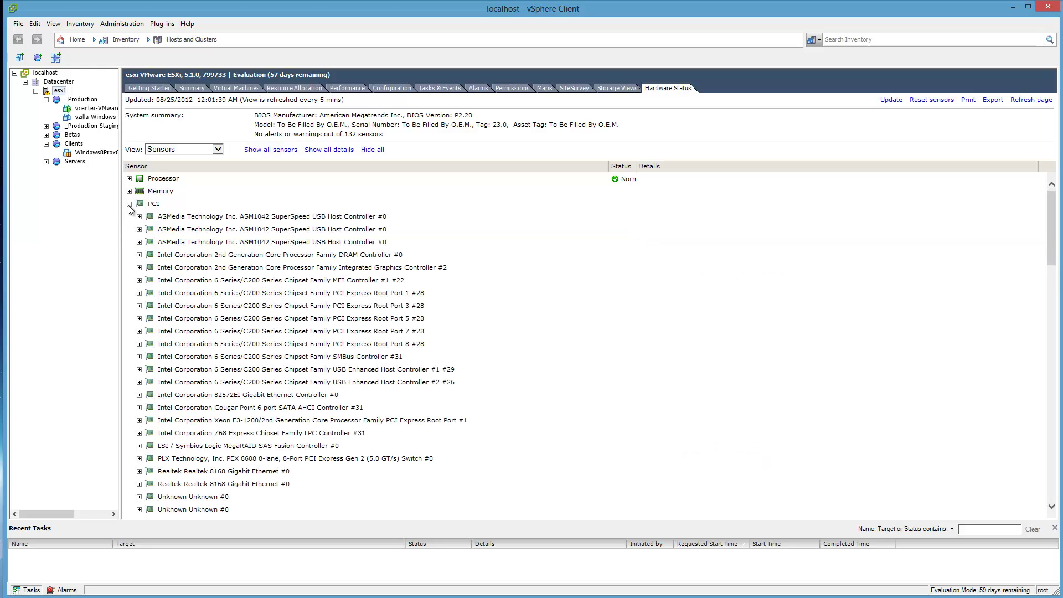
{"action": "scroll", "coordinate": [278, 346], "scroll_direction": "down", "scroll_amount": 5}
{"action": "scroll", "coordinate": [279, 345], "scroll_direction": "up", "scroll_amount": 5}
{"action": "left_click", "coordinate": [130, 204]}
{"action": "left_click", "coordinate": [129, 191]}
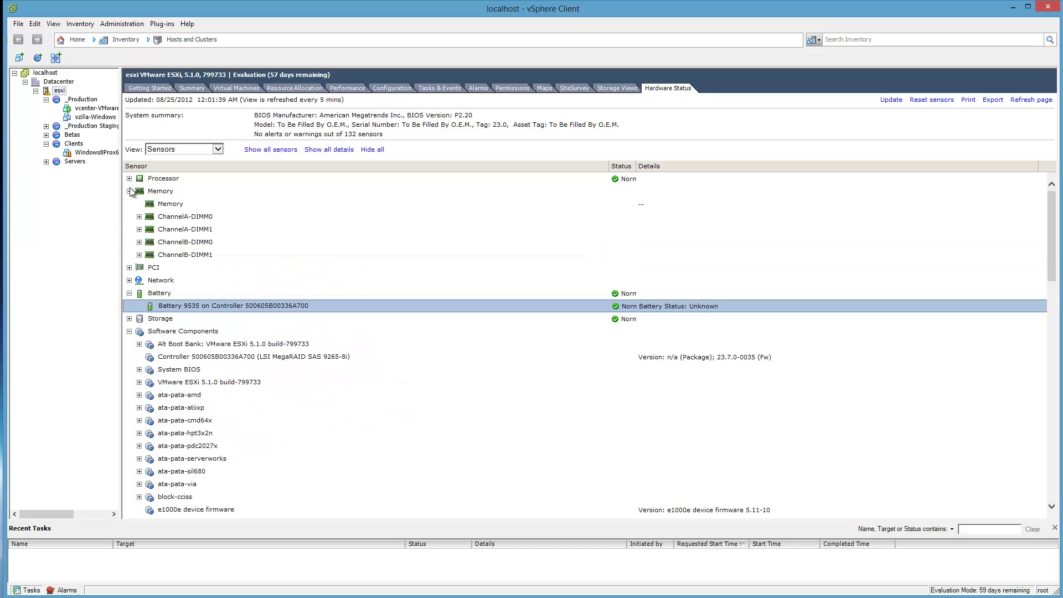
{"action": "left_click", "coordinate": [139, 217]}
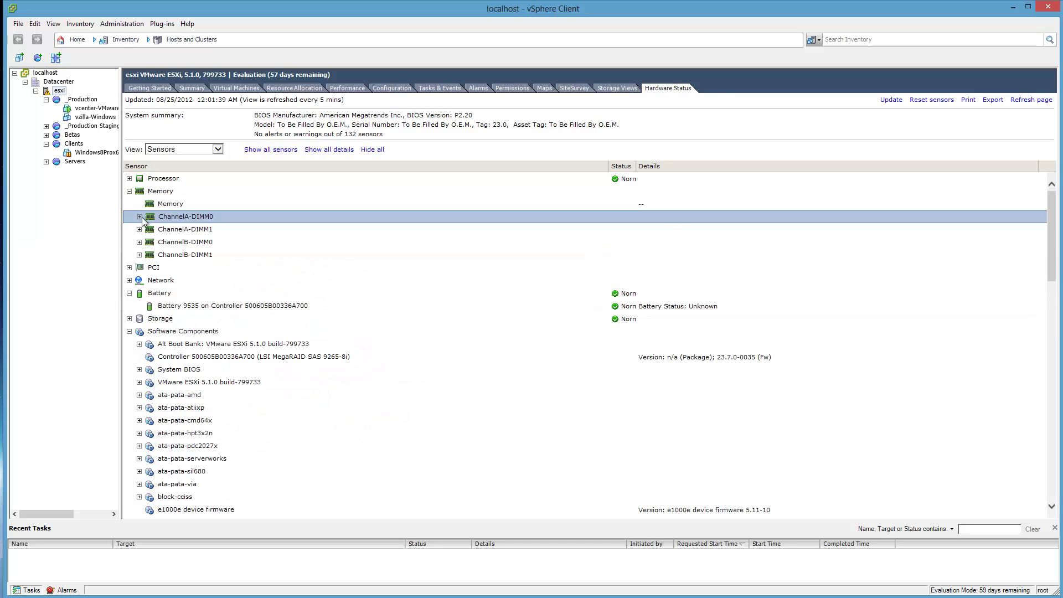
{"action": "left_click", "coordinate": [140, 217]}
- Expand and collapse the Processor sensors, then the Storage controllers and drives list
{"action": "left_click", "coordinate": [129, 179]}
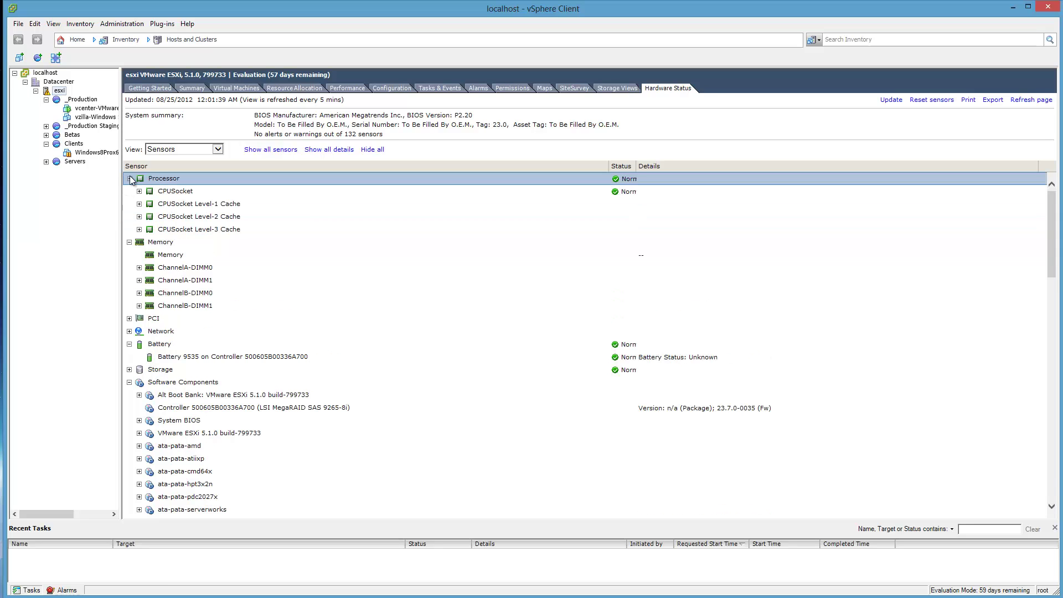
{"action": "left_click", "coordinate": [129, 178]}
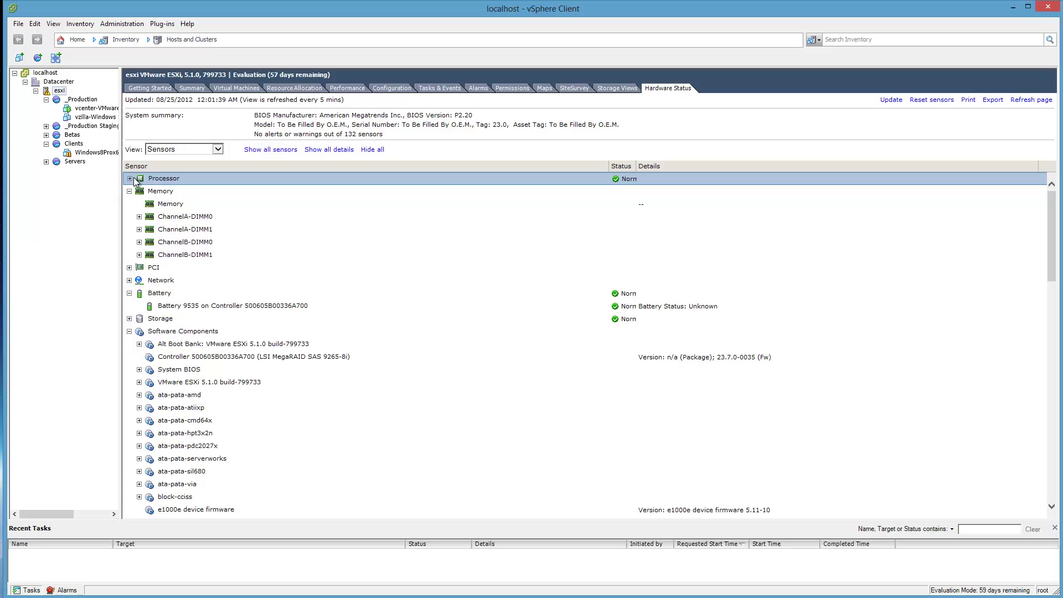
{"action": "left_click", "coordinate": [129, 318]}
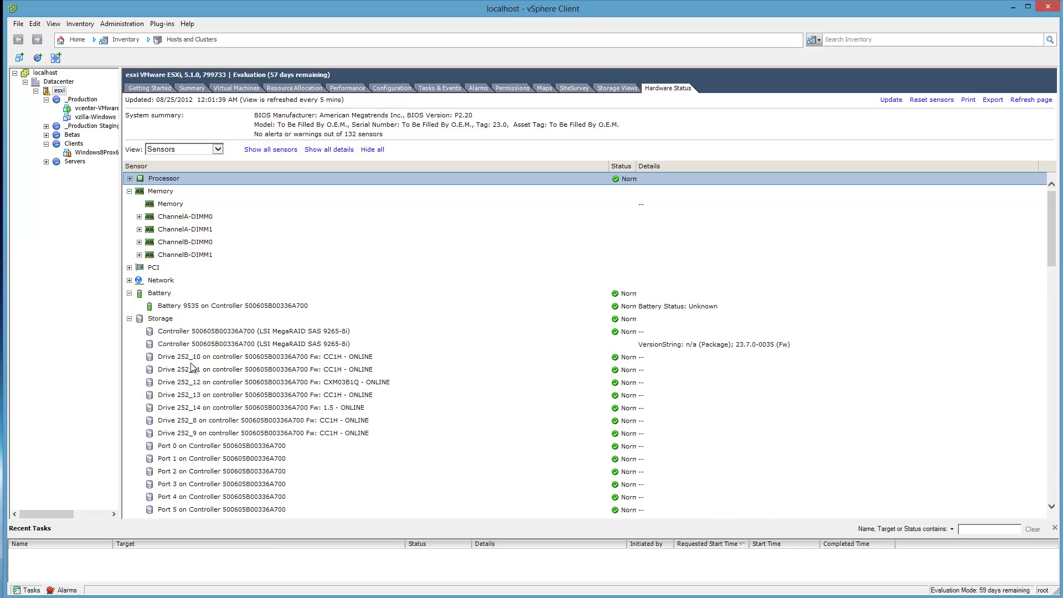
{"action": "scroll", "coordinate": [219, 386], "scroll_direction": "down", "scroll_amount": 7}
{"action": "scroll", "coordinate": [219, 387], "scroll_direction": "up", "scroll_amount": 7}
{"action": "left_click", "coordinate": [130, 318]}
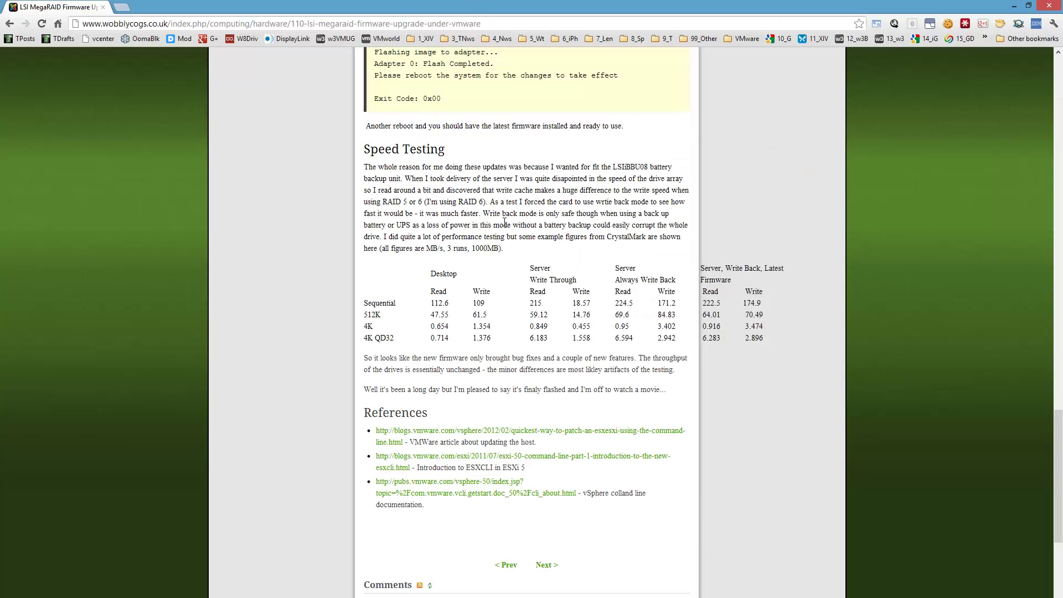
{"action": "scroll", "coordinate": [504, 221], "scroll_direction": "up", "scroll_amount": 20}
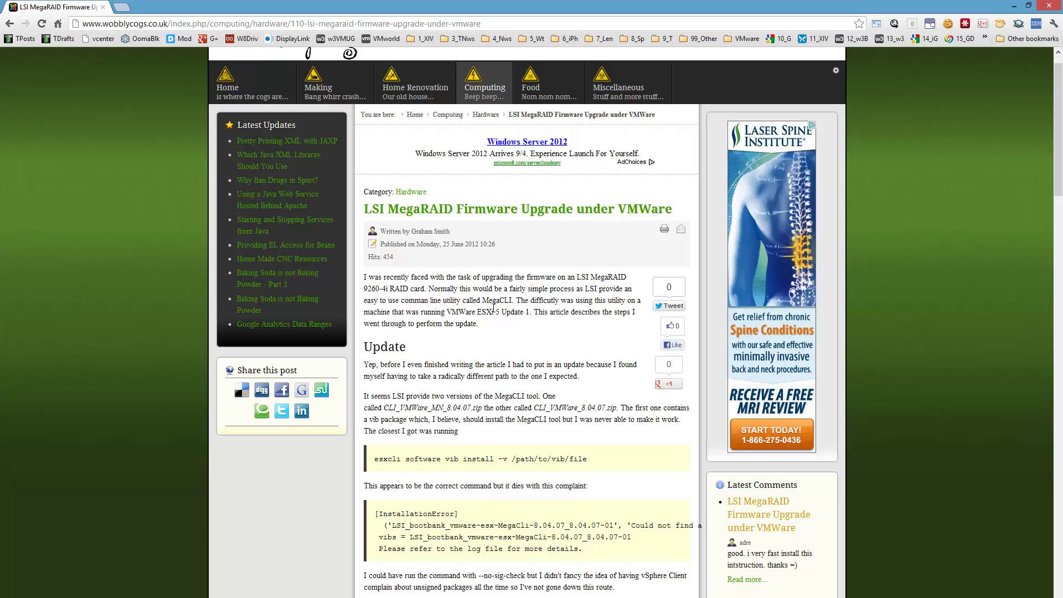
{"action": "scroll", "coordinate": [493, 308], "scroll_direction": "down", "scroll_amount": 3}
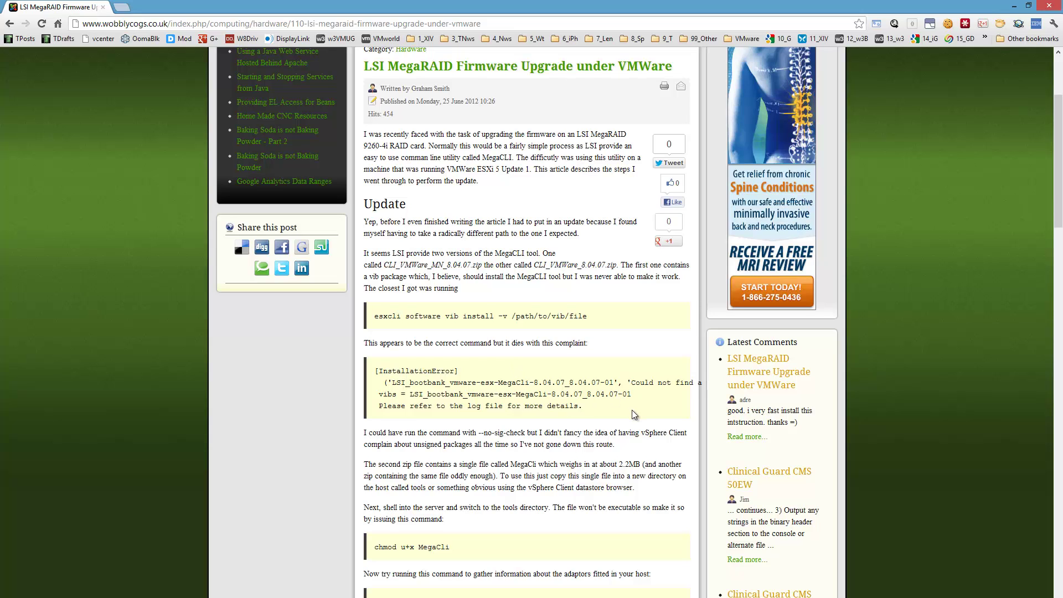
{"action": "scroll", "coordinate": [632, 410], "scroll_direction": "down", "scroll_amount": 4}
{"action": "scroll", "coordinate": [635, 414], "scroll_direction": "down", "scroll_amount": 4}
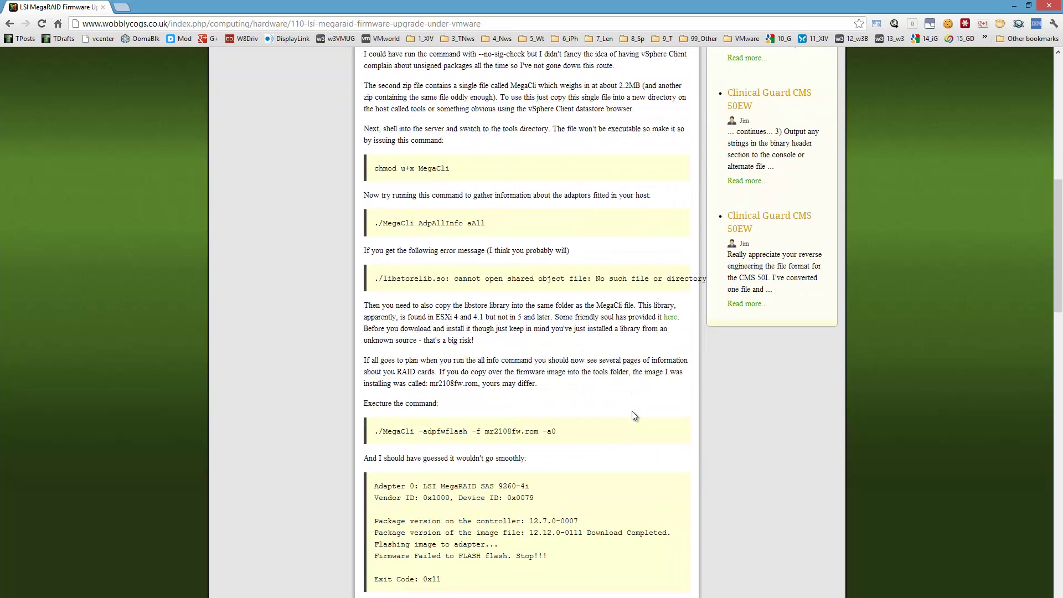
{"action": "scroll", "coordinate": [632, 411], "scroll_direction": "down", "scroll_amount": 3}
{"action": "scroll", "coordinate": [633, 411], "scroll_direction": "down", "scroll_amount": 3}
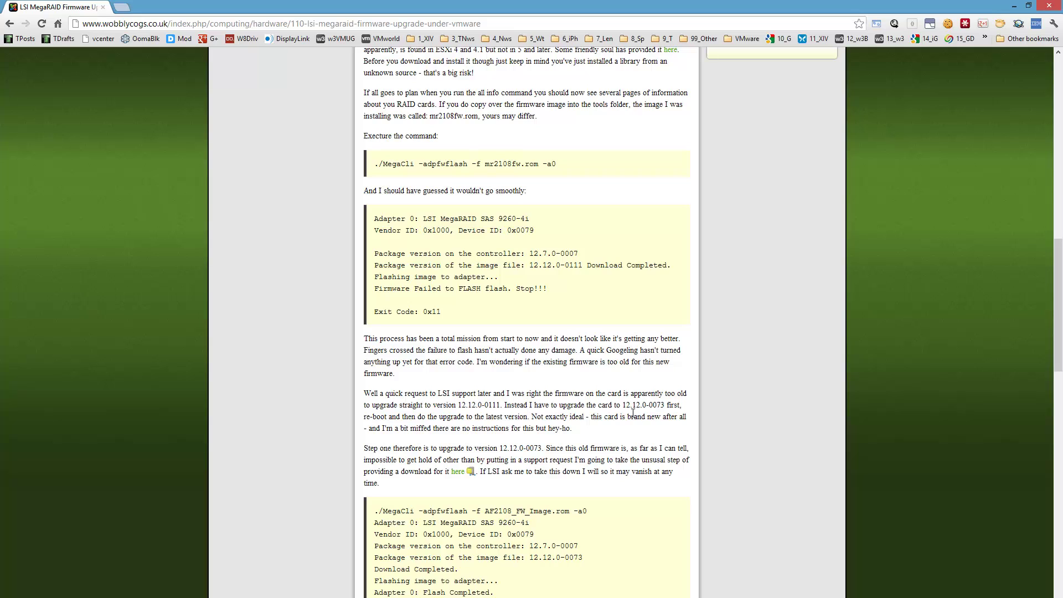
{"action": "scroll", "coordinate": [632, 413], "scroll_direction": "down", "scroll_amount": 10}
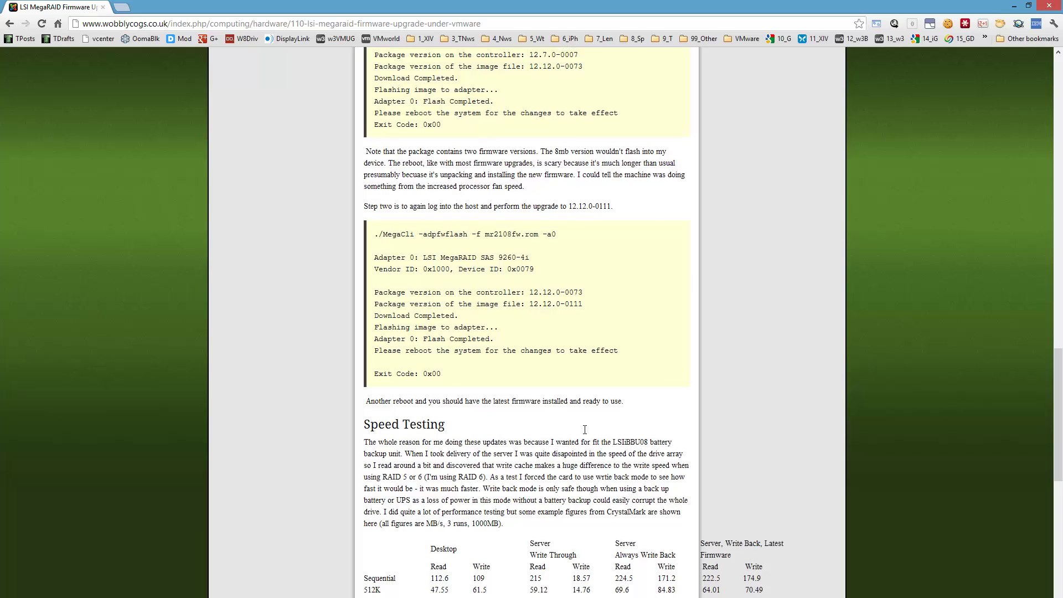
{"action": "scroll", "coordinate": [586, 443], "scroll_direction": "up", "scroll_amount": 2}
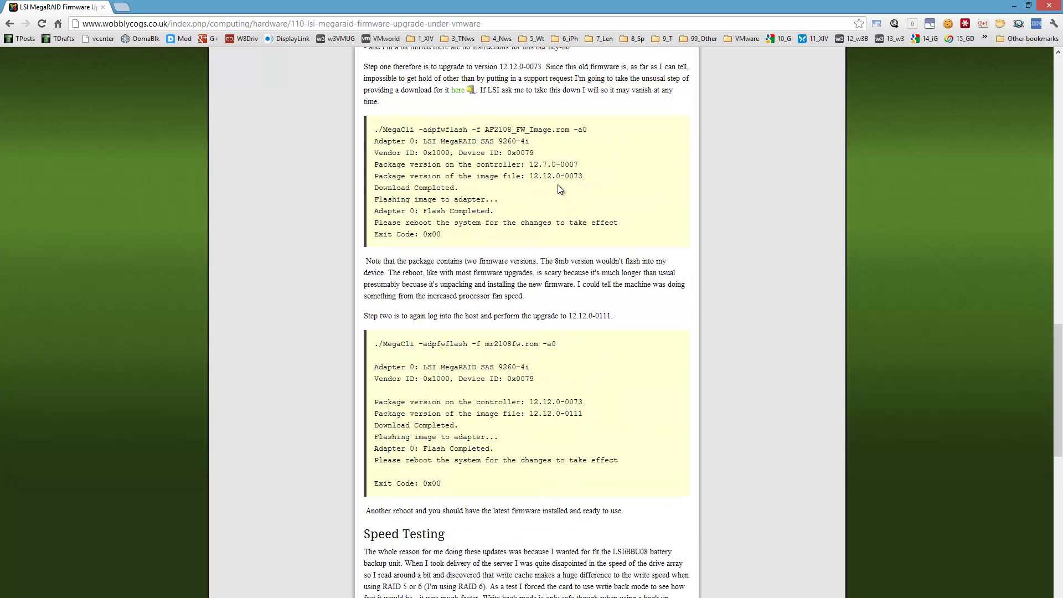
{"action": "scroll", "coordinate": [559, 186], "scroll_direction": "down", "scroll_amount": 6}
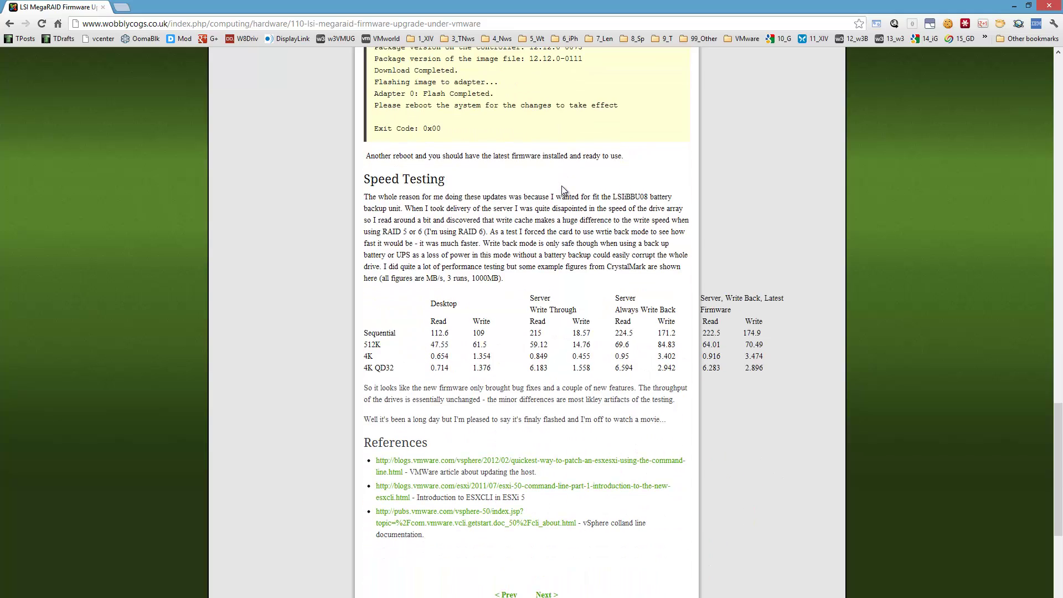
{"action": "scroll", "coordinate": [562, 185], "scroll_direction": "up", "scroll_amount": 12}
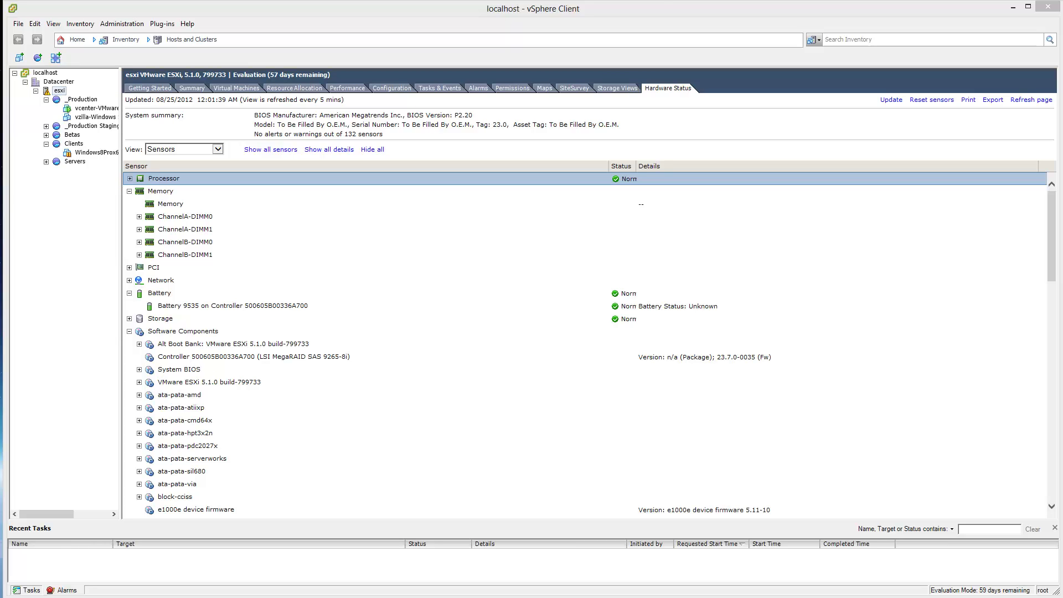
- Resize vSphere Client into the left half with Chrome's Server Fault alarm-email answer filling the right
{"action": "mouse_move", "coordinate": [629, 9]}
{"action": "left_mouse_down"}
{"action": "mouse_move", "coordinate": [293, 23]}
{"action": "mouse_move", "coordinate": [648, 18]}
{"action": "mouse_move", "coordinate": [629, 8]}
{"action": "left_mouse_up"}
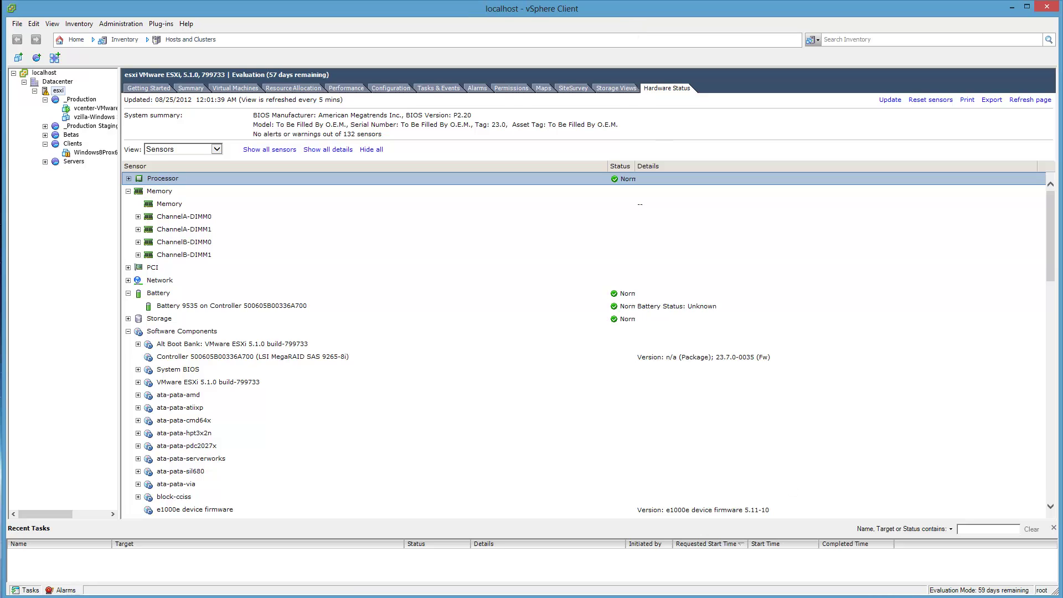
{"action": "left_click_drag", "start_coordinate": [1056, 592], "coordinate": [632, 586]}
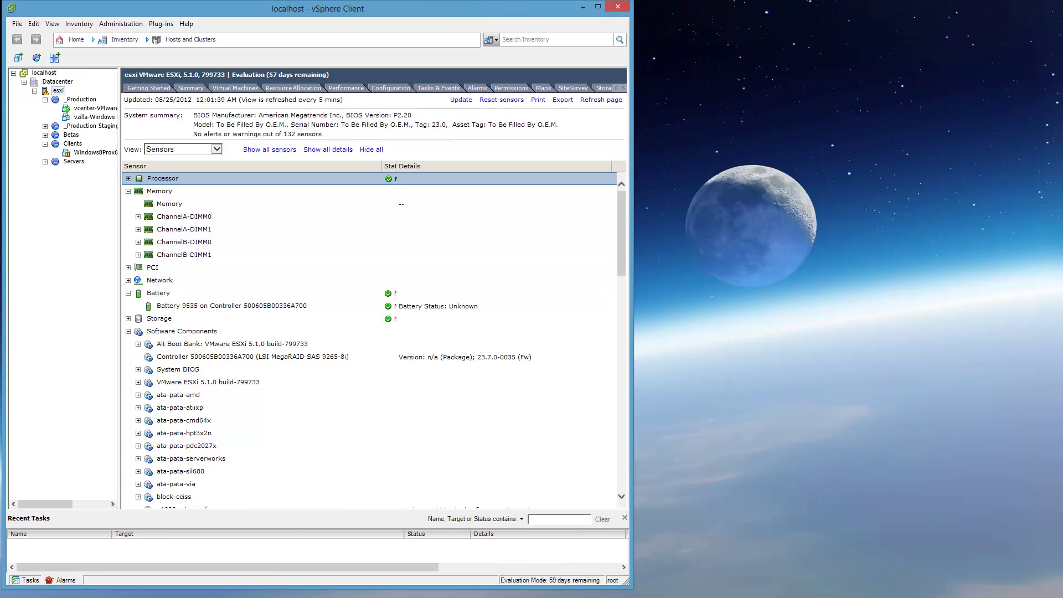
{"action": "left_click_drag", "start_coordinate": [1062, 52], "coordinate": [861, 13]}
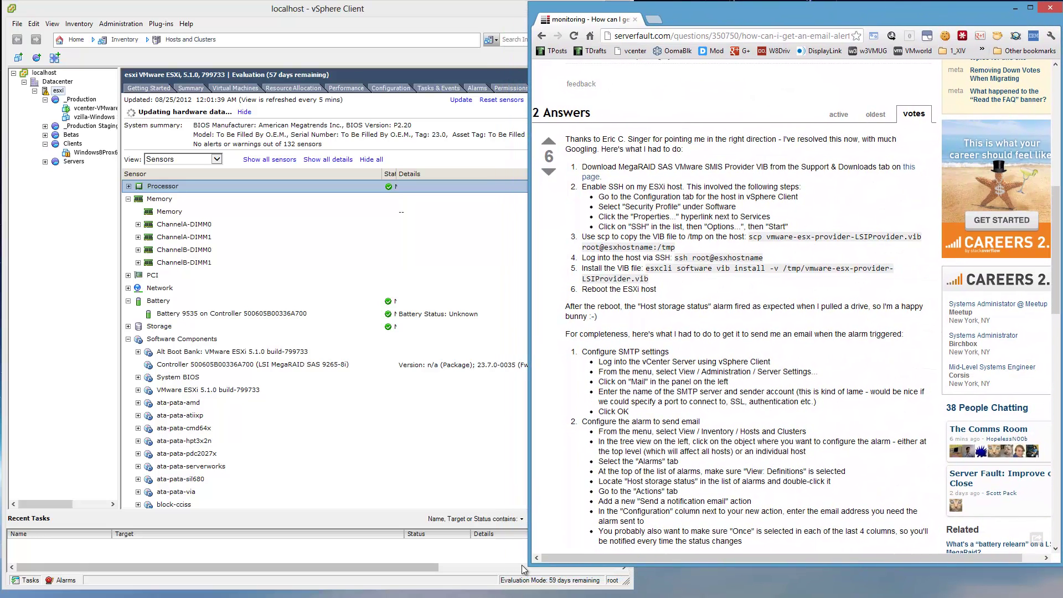
{"action": "left_click_drag", "start_coordinate": [530, 563], "coordinate": [632, 590]}
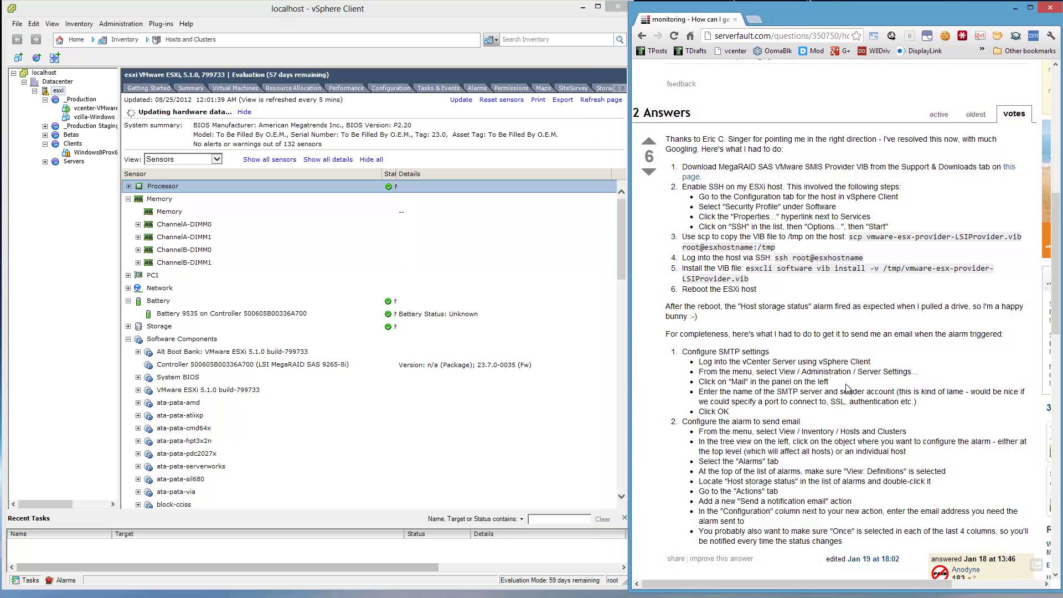
{"action": "scroll", "coordinate": [775, 357], "scroll_direction": "down", "scroll_amount": 2}
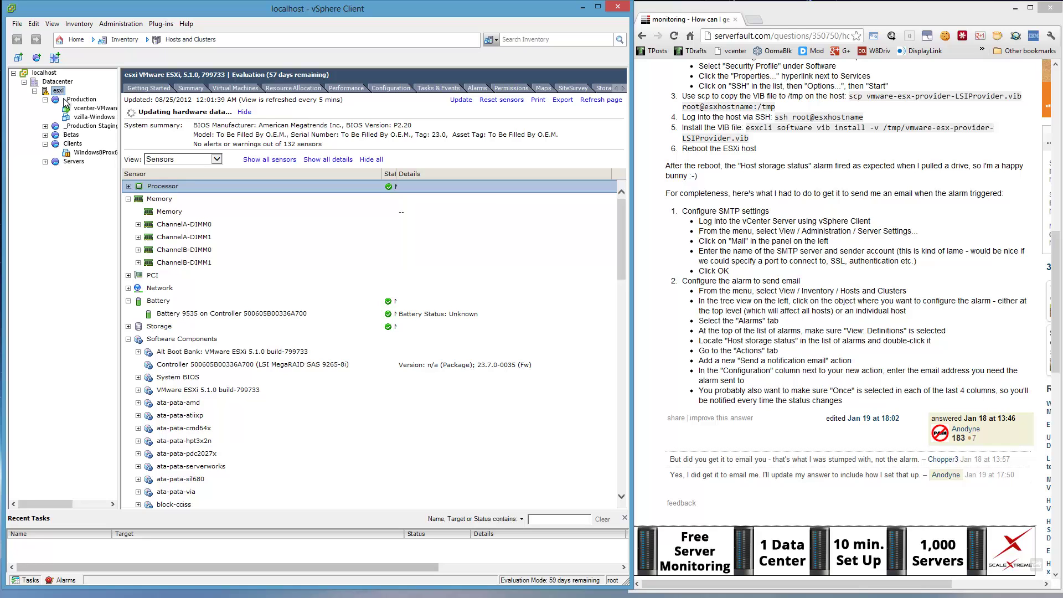
- In vCenter Server Settings > Mail, set SMTP server smtp.cox.net and the sender's e-mail address, then save
{"action": "left_click", "coordinate": [137, 91]}
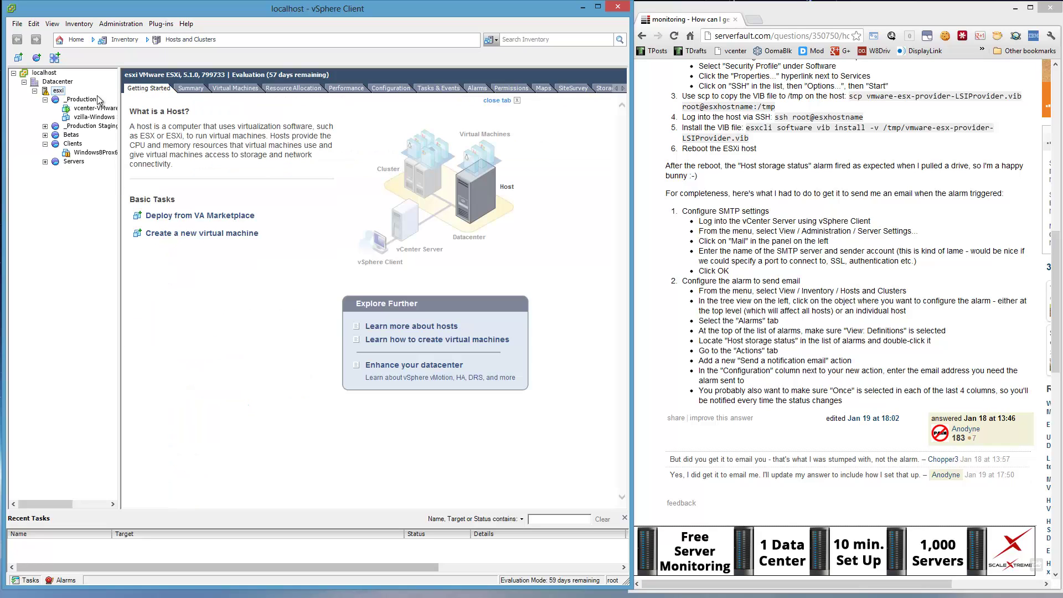
{"action": "left_click", "coordinate": [239, 88]}
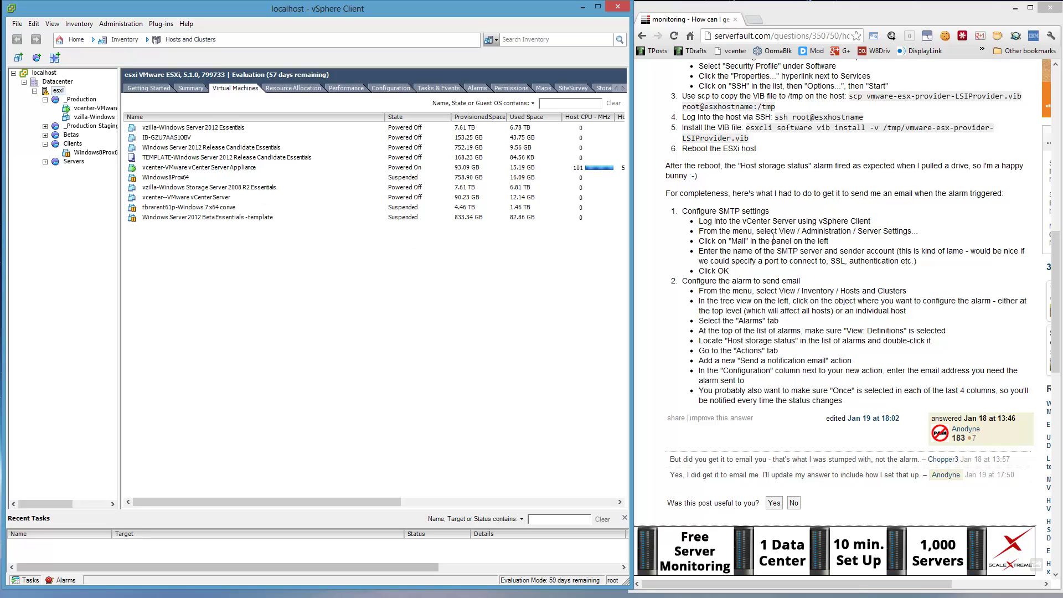
{"action": "left_click", "coordinate": [121, 23]}
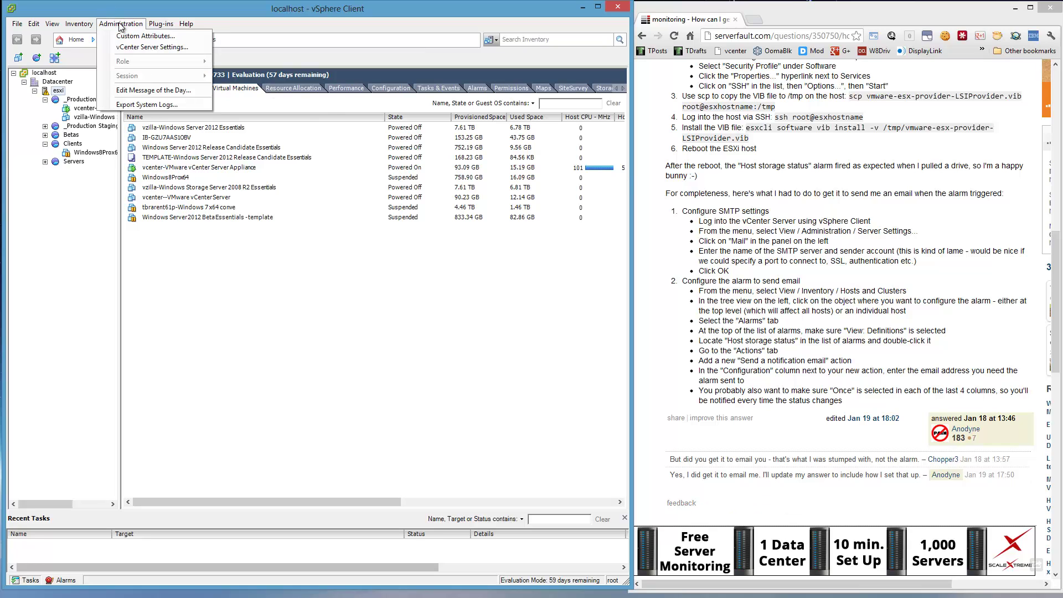
{"action": "left_click", "coordinate": [137, 44]}
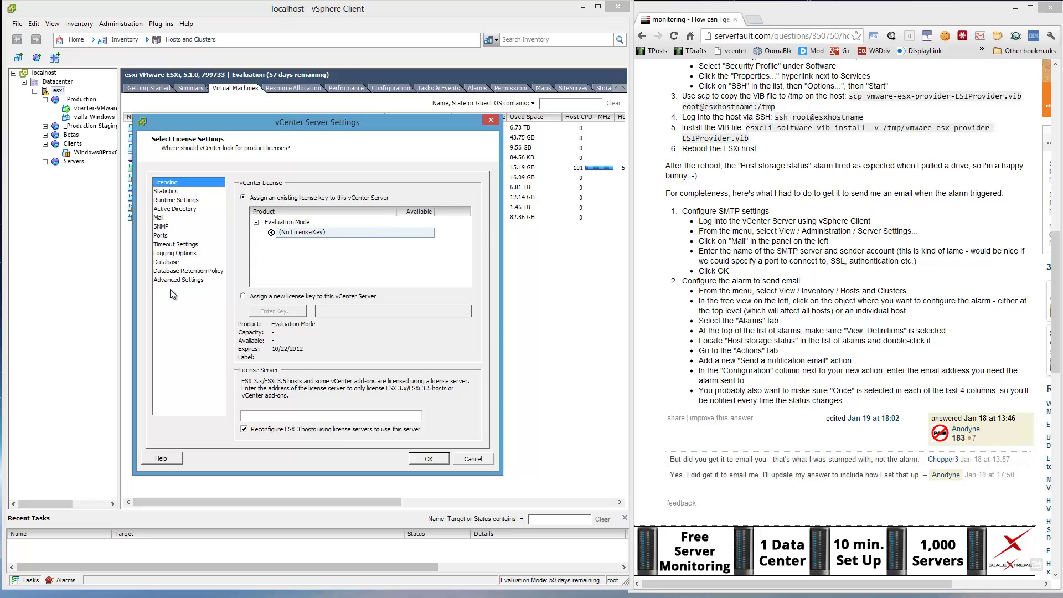
{"action": "left_click", "coordinate": [164, 217]}
{"action": "left_click", "coordinate": [334, 202]}
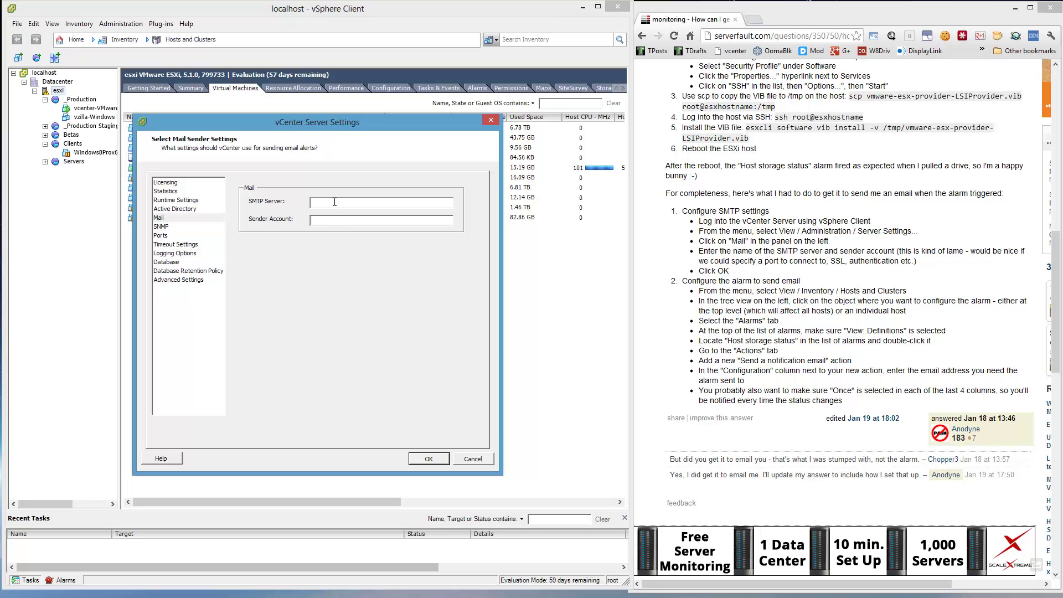
{"action": "type", "text": "smtp.p"}
{"action": "key", "text": "BackSpace"}
{"action": "type", "text": "cox.net"}
{"action": "left_click", "coordinate": [429, 459]}
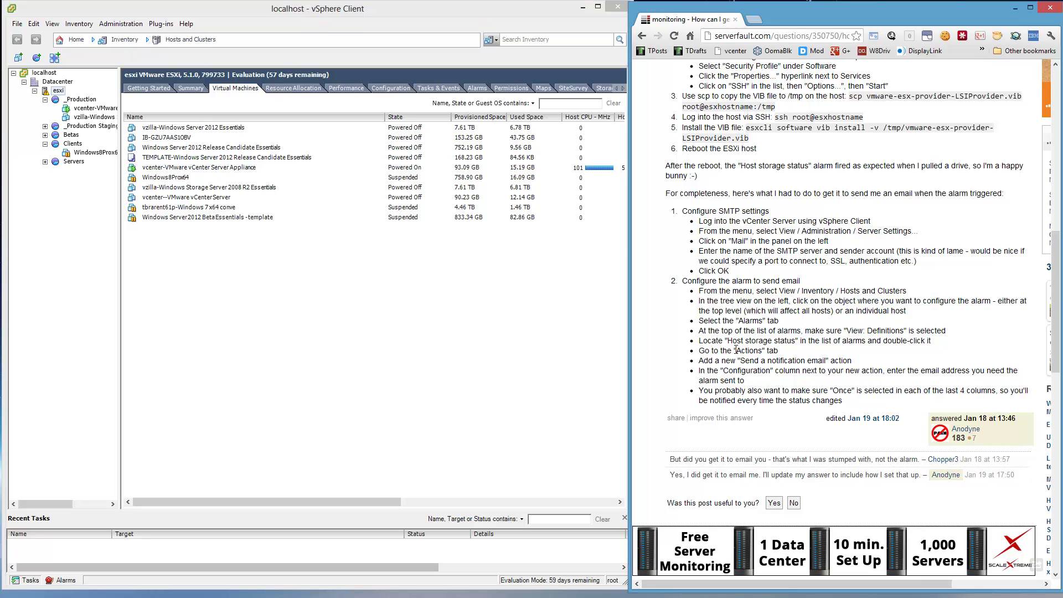
- List the esxi host's alarm definitions with widened Name and Description columns, selecting Host storage status
{"action": "scroll", "coordinate": [736, 348], "scroll_direction": "up", "scroll_amount": 2}
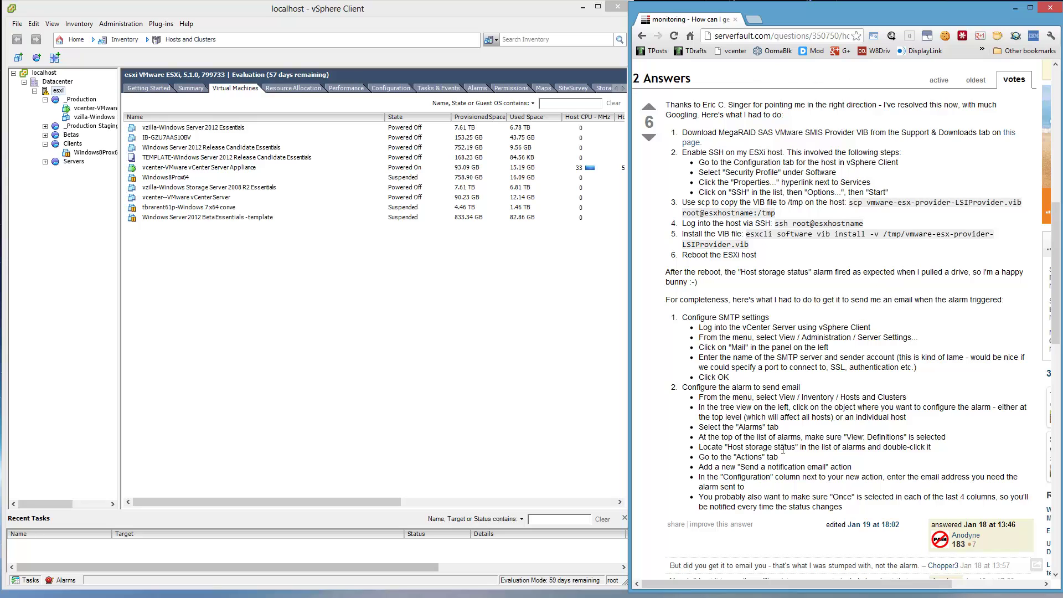
{"action": "scroll", "coordinate": [783, 449], "scroll_direction": "down", "scroll_amount": 1}
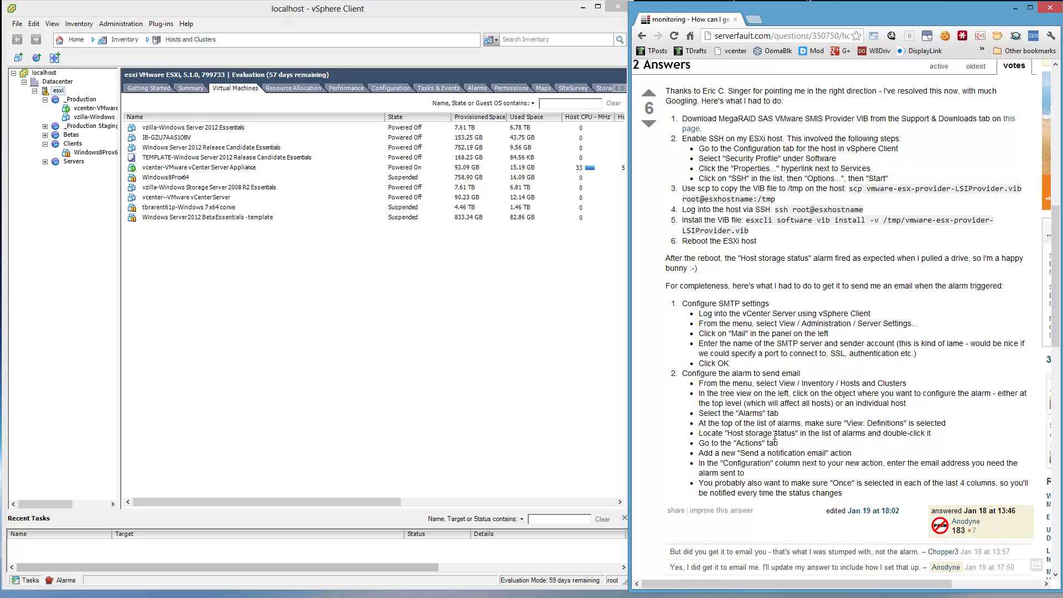
{"action": "left_click", "coordinate": [477, 88]}
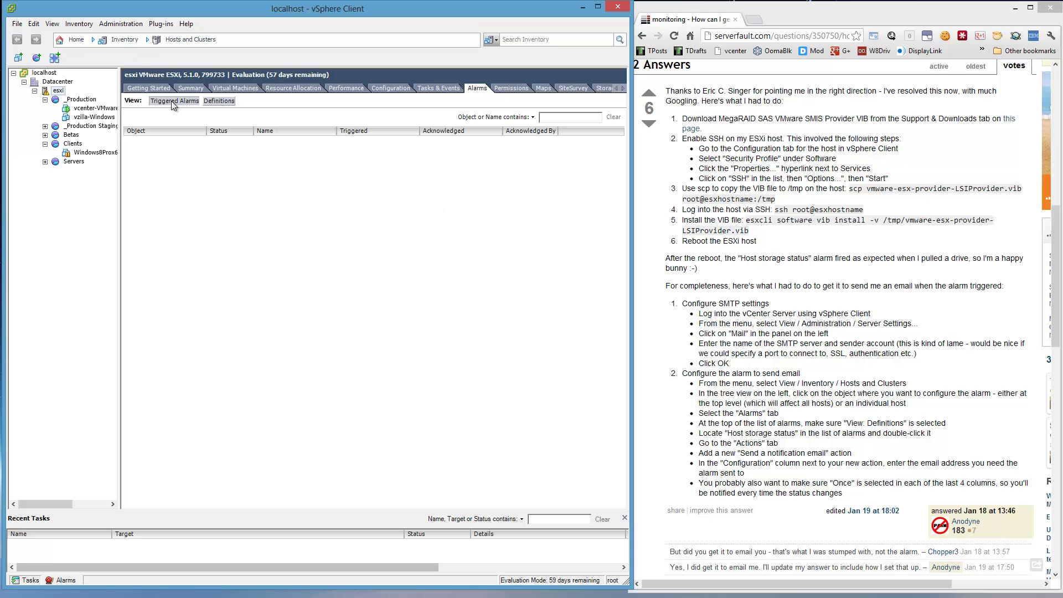
{"action": "left_click", "coordinate": [210, 101]}
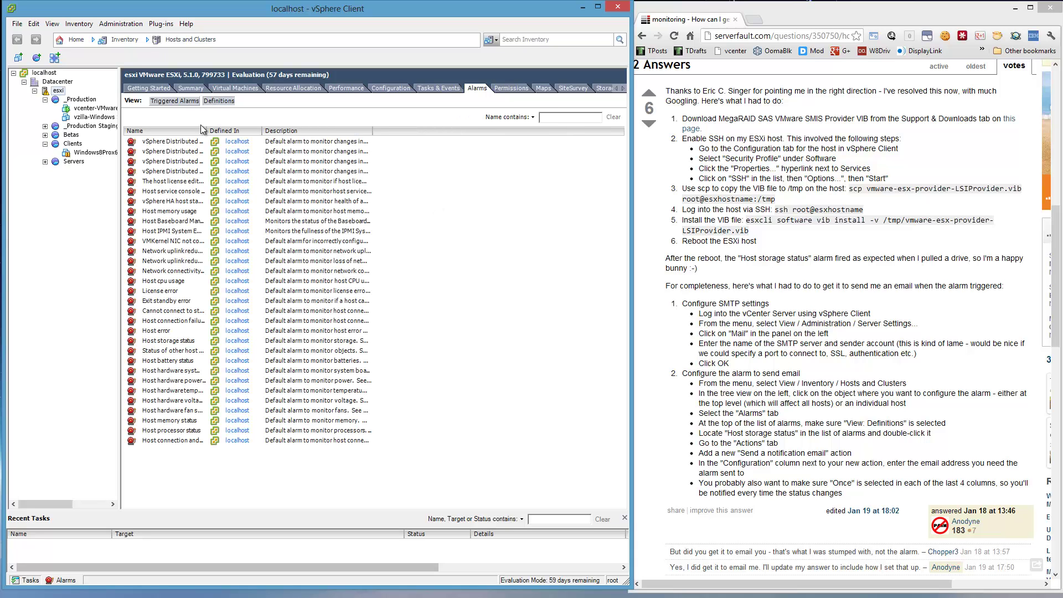
{"action": "left_click_drag", "start_coordinate": [205, 130], "coordinate": [320, 129]}
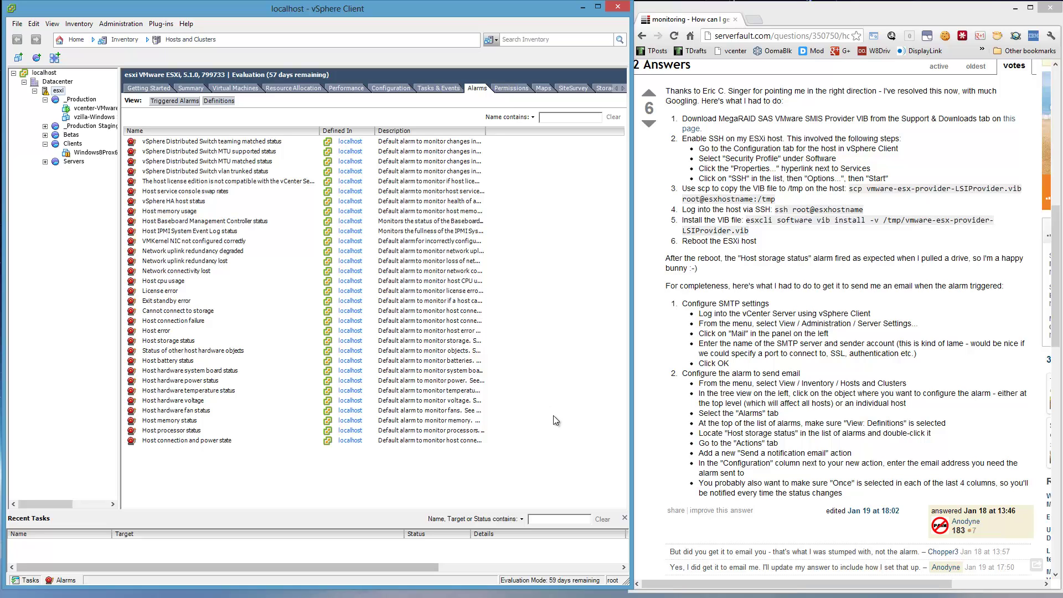
{"action": "left_click", "coordinate": [452, 341]}
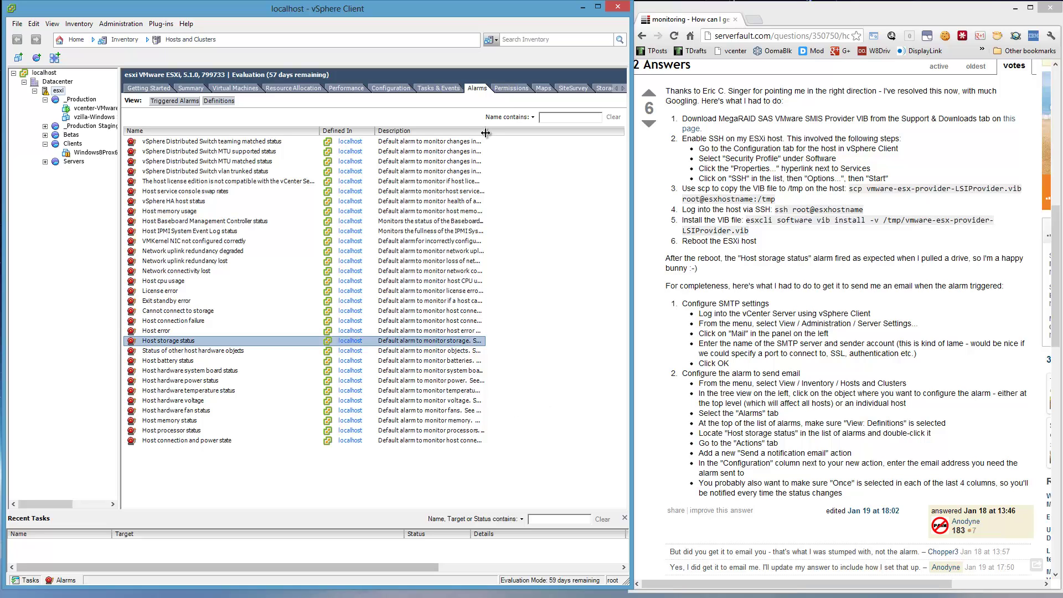
{"action": "left_click_drag", "start_coordinate": [485, 133], "coordinate": [577, 132]}
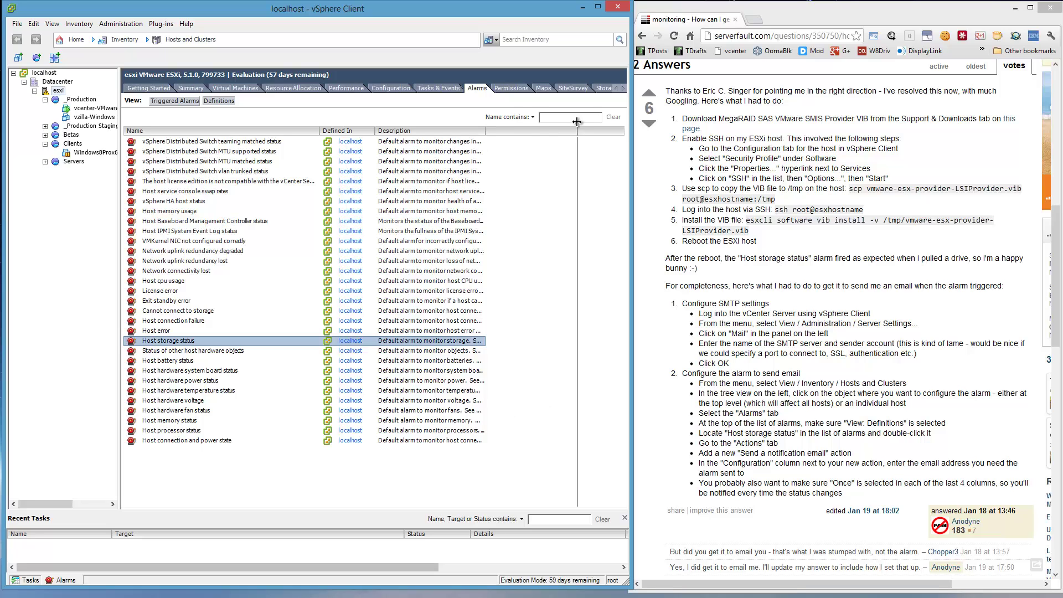
{"action": "double_click", "coordinate": [486, 341]}
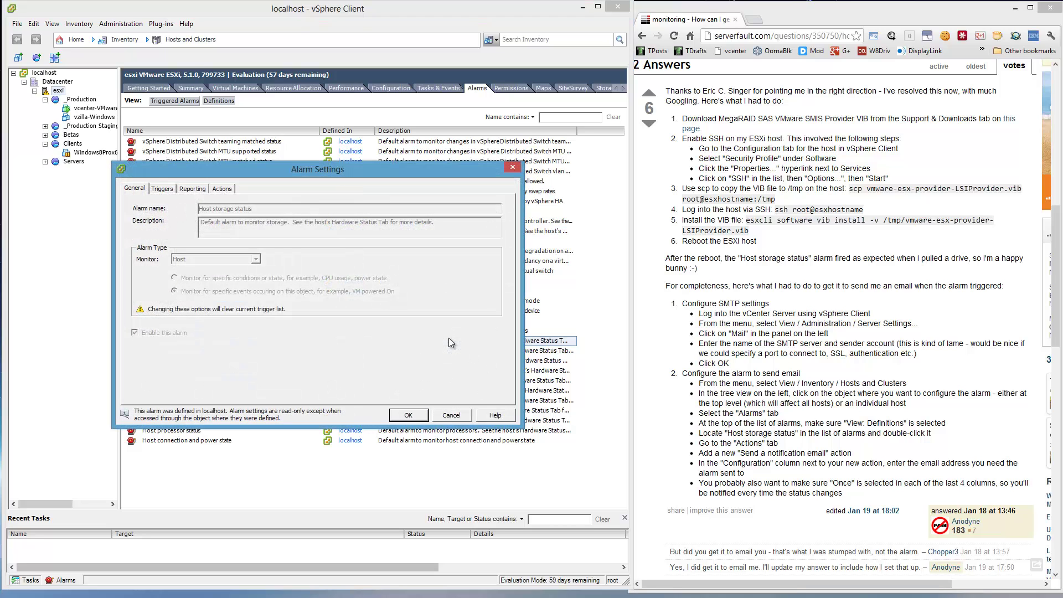
{"action": "left_click", "coordinate": [512, 168]}
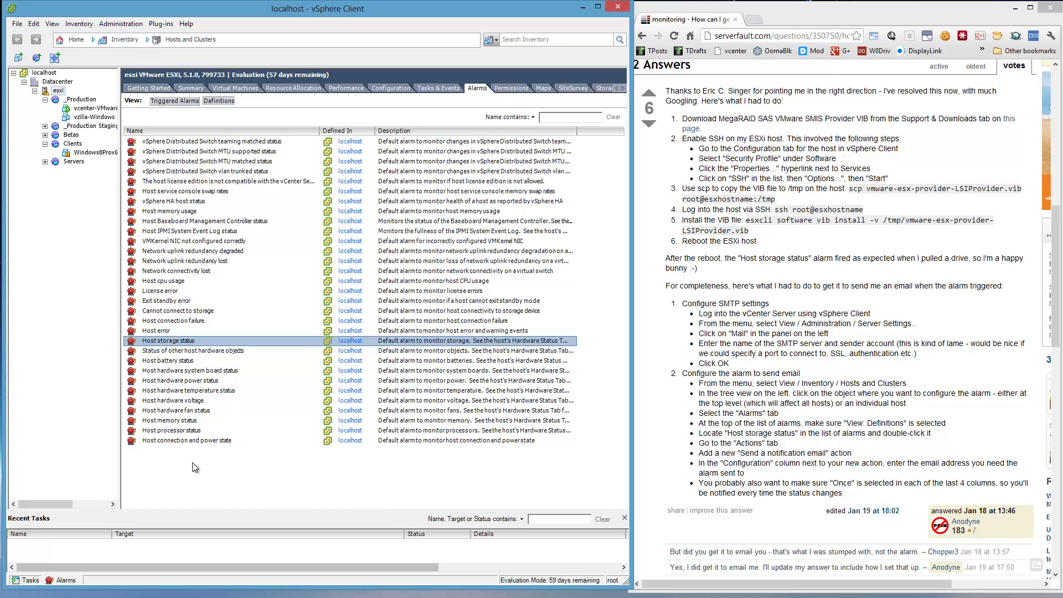
{"action": "double_click", "coordinate": [184, 340]}
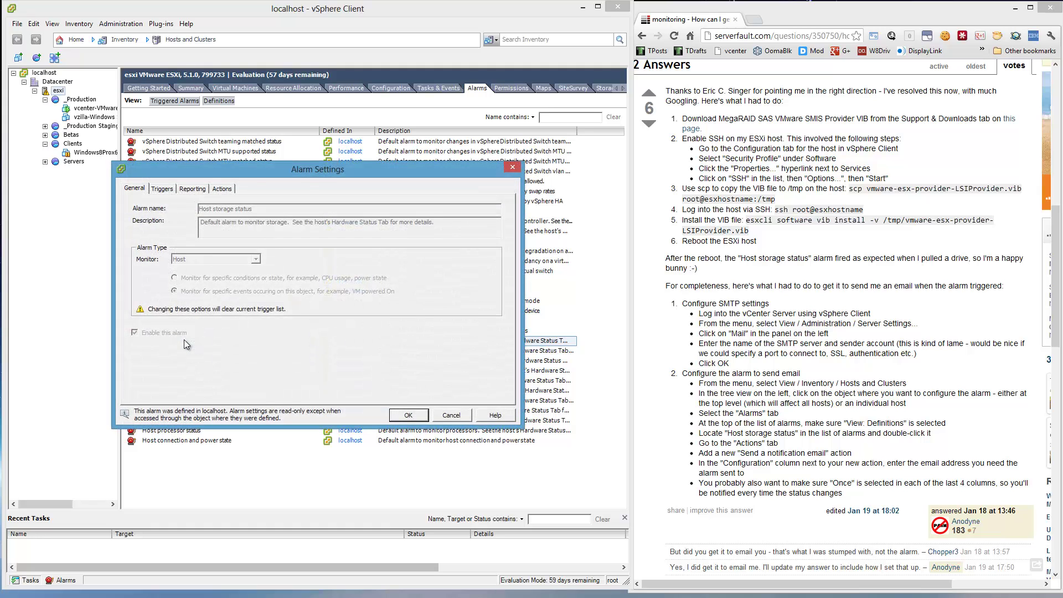
{"action": "key", "text": "Escape"}
{"action": "right_click", "coordinate": [184, 340]}
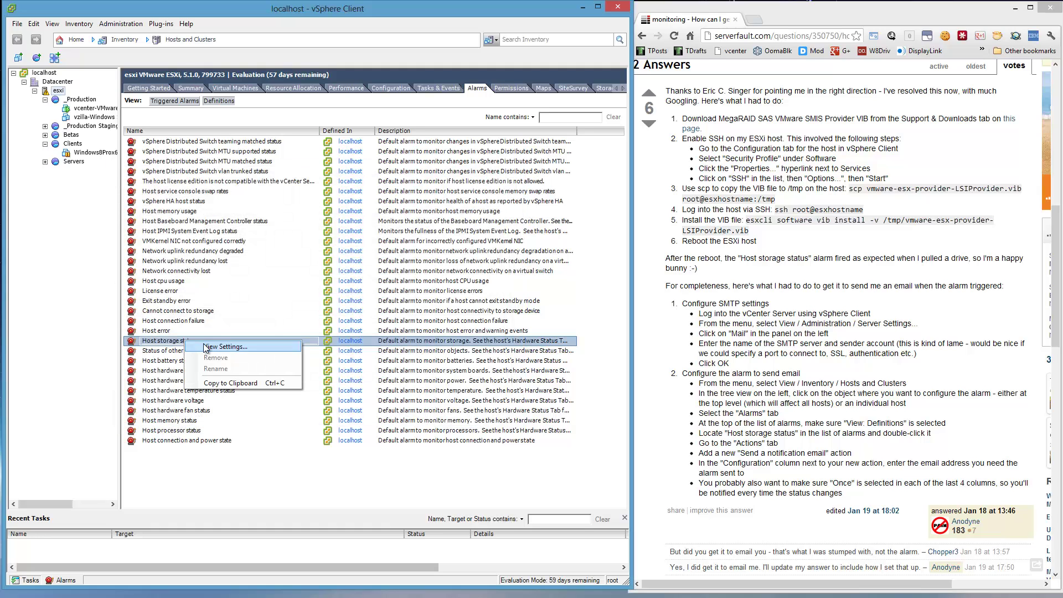
{"action": "left_click", "coordinate": [206, 347]}
{"action": "left_click", "coordinate": [156, 190]}
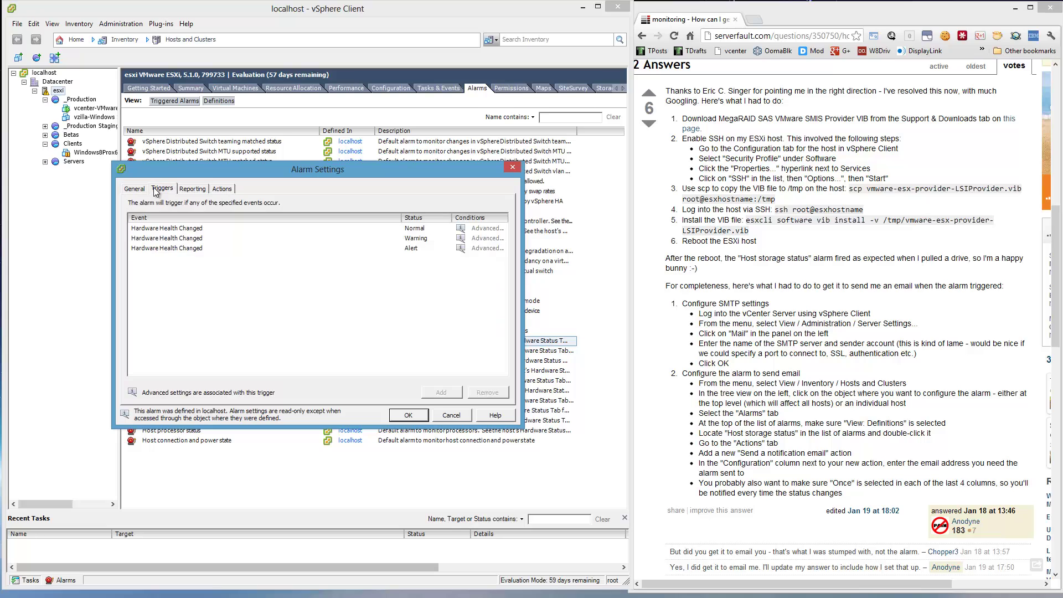
{"action": "left_click", "coordinate": [186, 190]}
{"action": "left_click", "coordinate": [223, 189]}
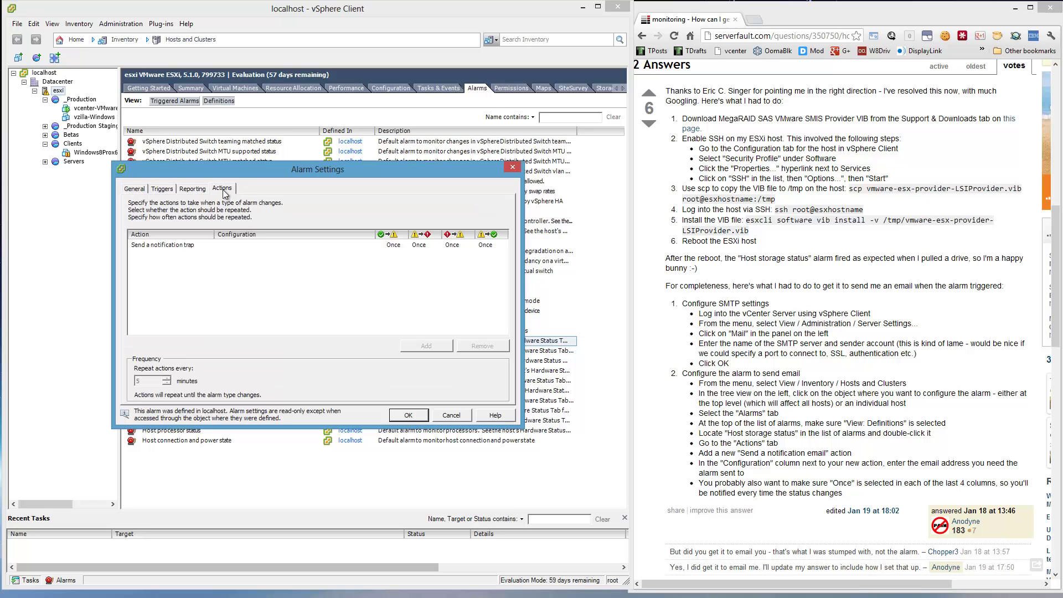
{"action": "left_click", "coordinate": [178, 248]}
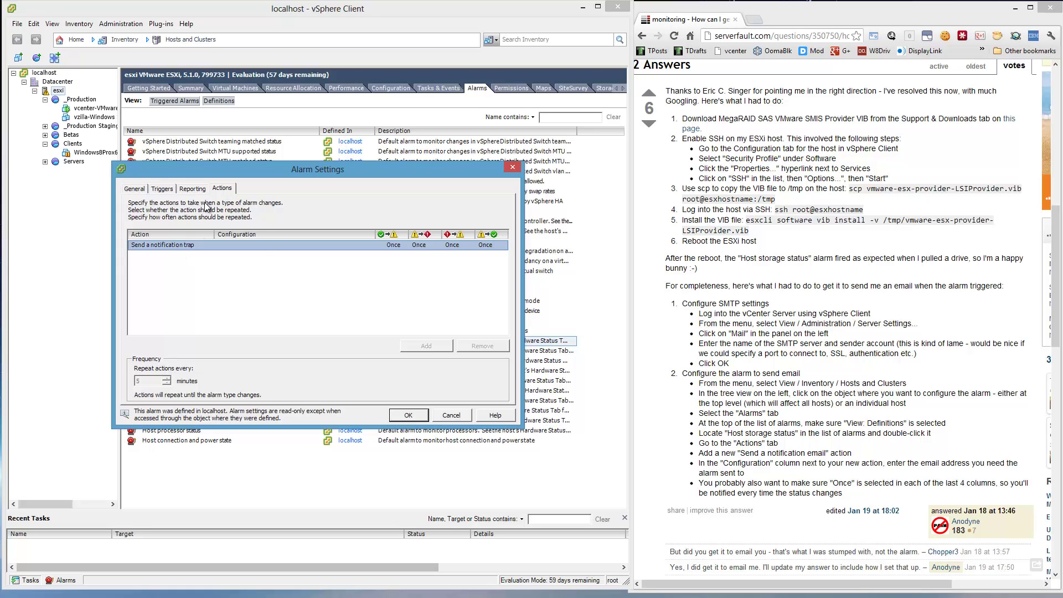
{"action": "left_click", "coordinate": [457, 416]}
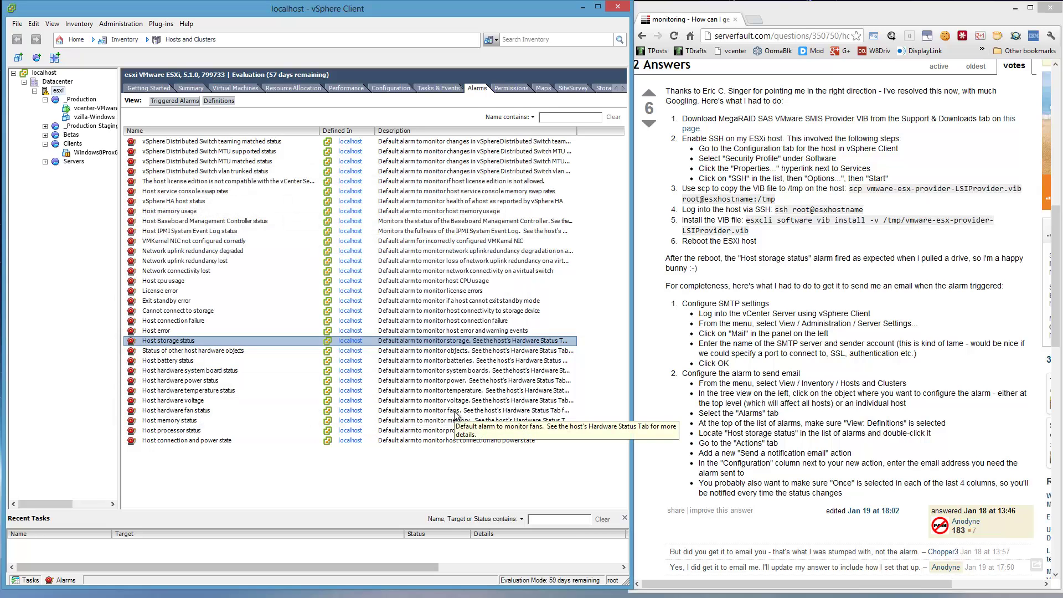
{"action": "right_click", "coordinate": [83, 109]}
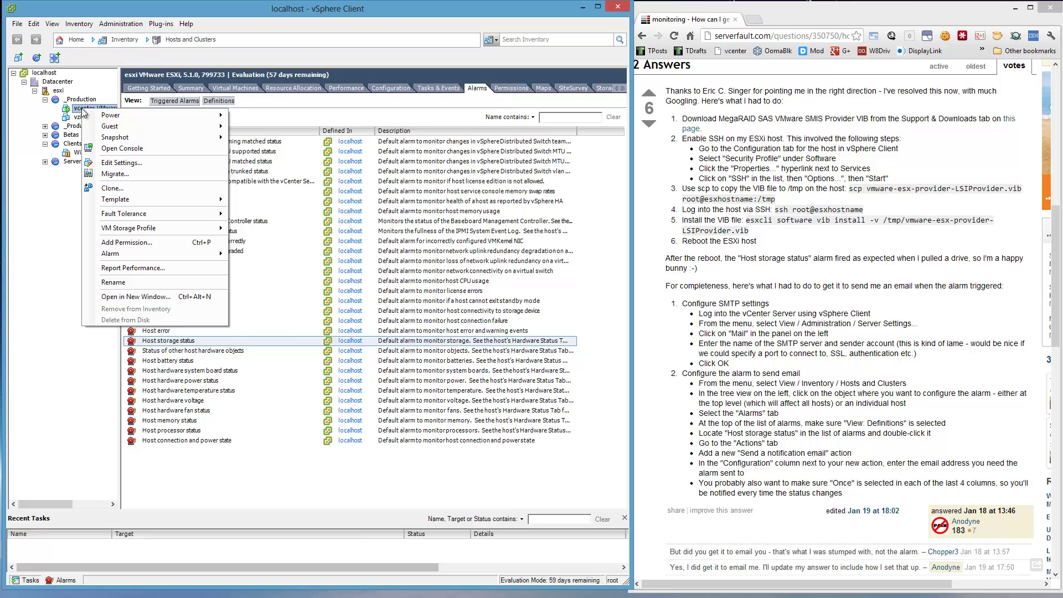
{"action": "left_click", "coordinate": [83, 109]}
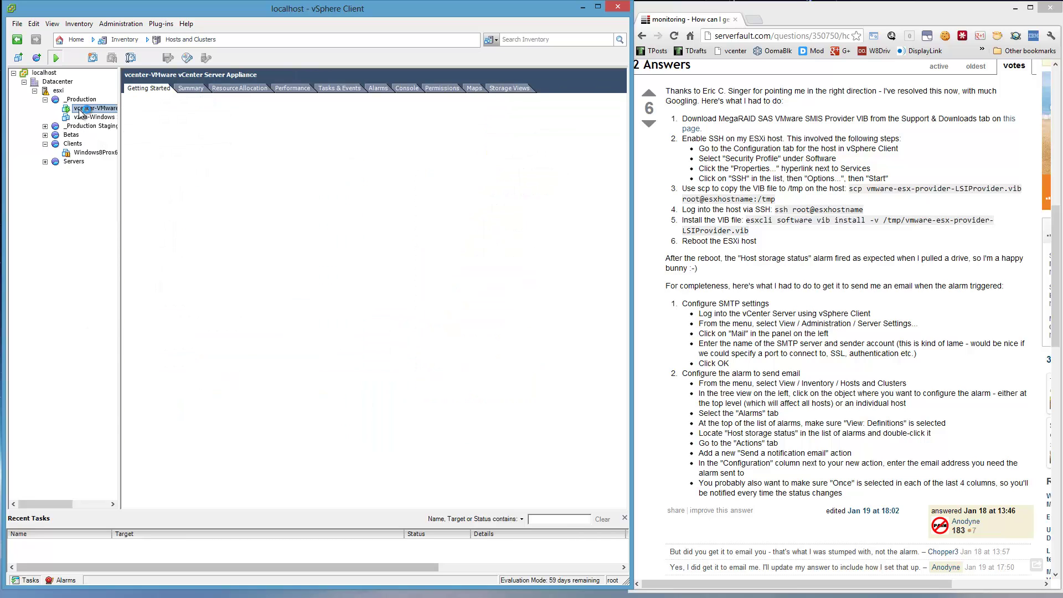
{"action": "left_click", "coordinate": [377, 89]}
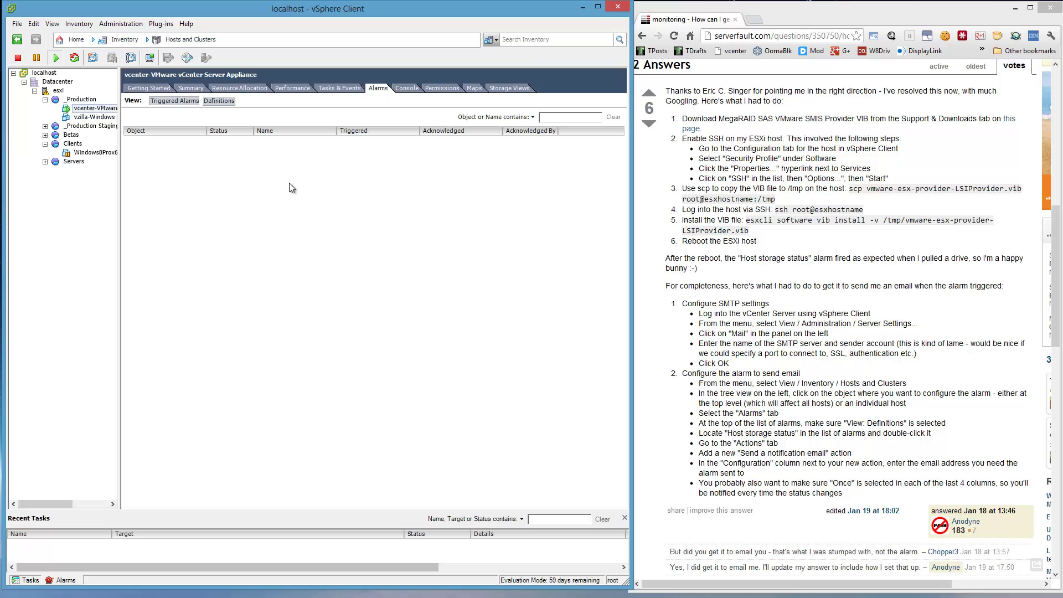
{"action": "right_click", "coordinate": [285, 183]}
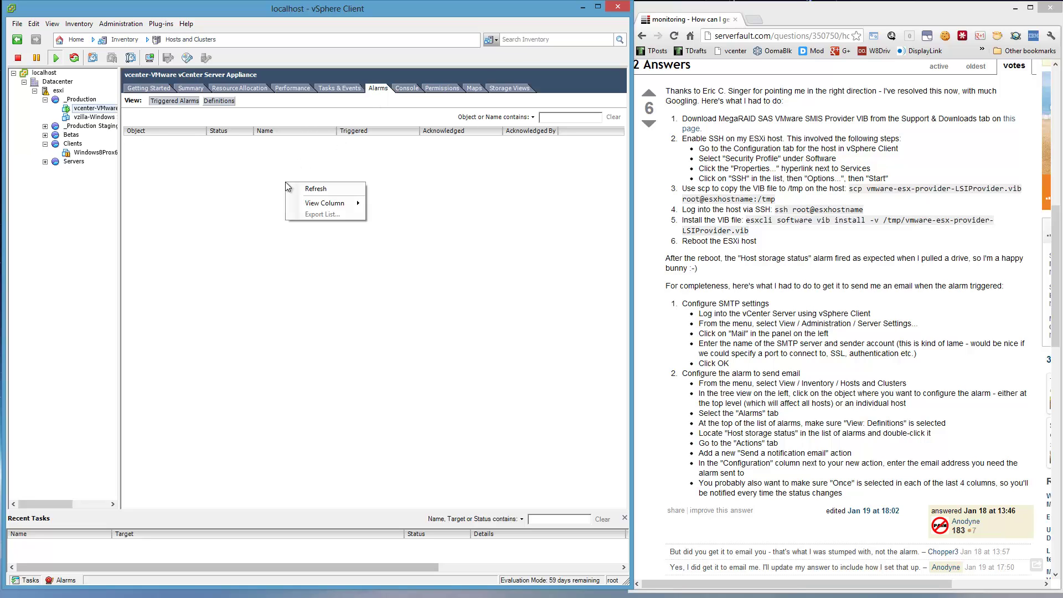
{"action": "left_click", "coordinate": [219, 101]}
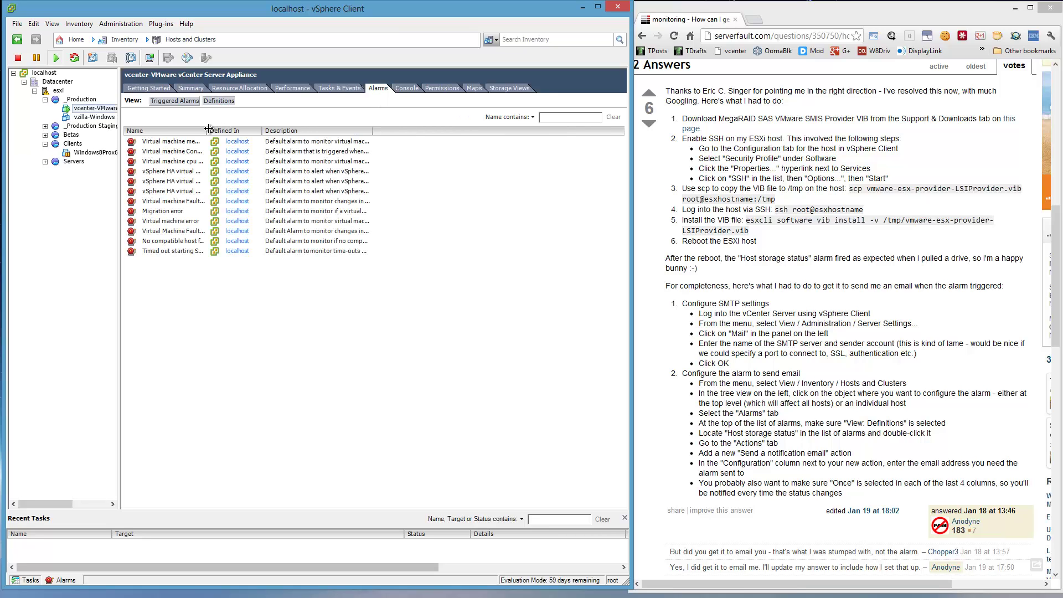
{"action": "left_click_drag", "start_coordinate": [209, 131], "coordinate": [331, 132]}
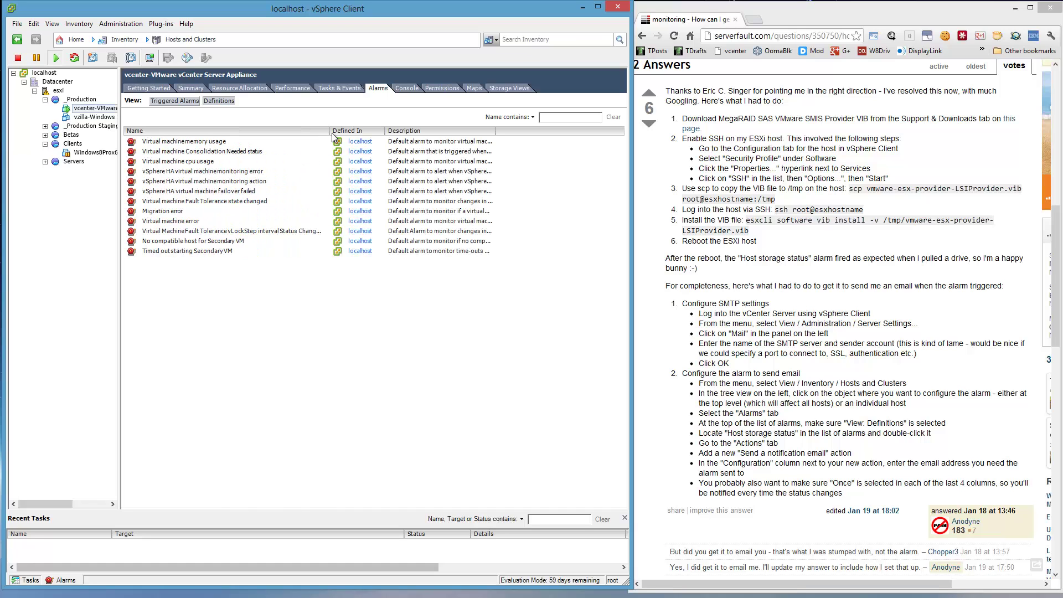
{"action": "left_click", "coordinate": [59, 91]}
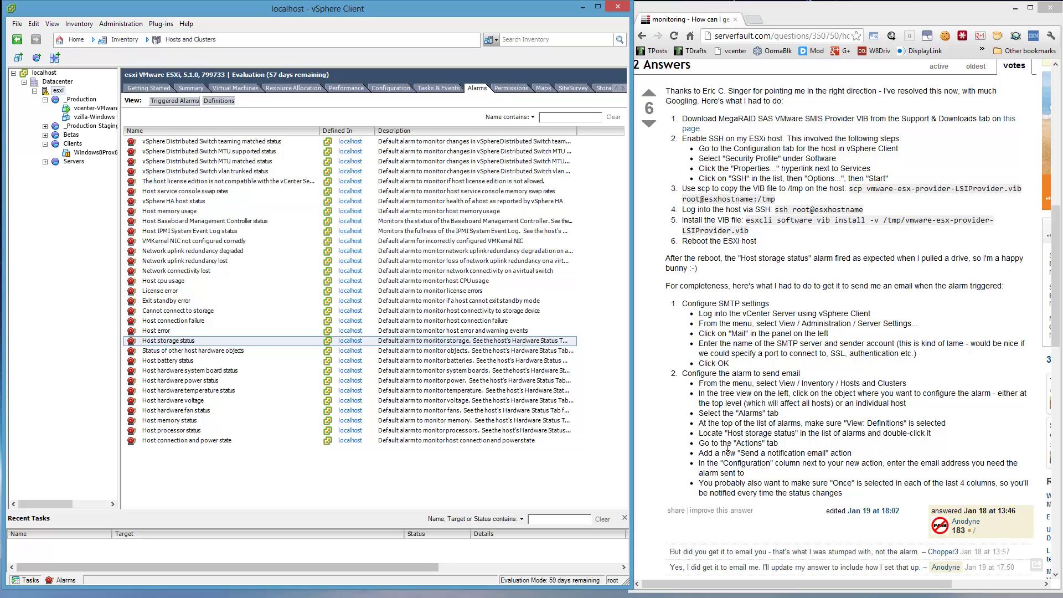
{"action": "left_click", "coordinate": [203, 343]}
{"action": "double_click", "coordinate": [202, 343]}
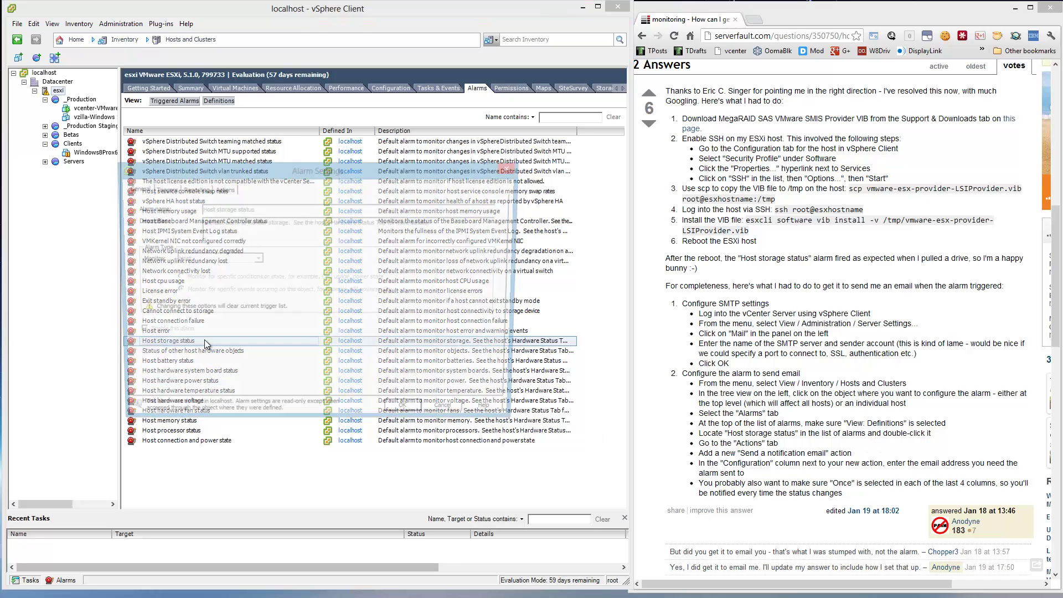
{"action": "left_click", "coordinate": [222, 188]}
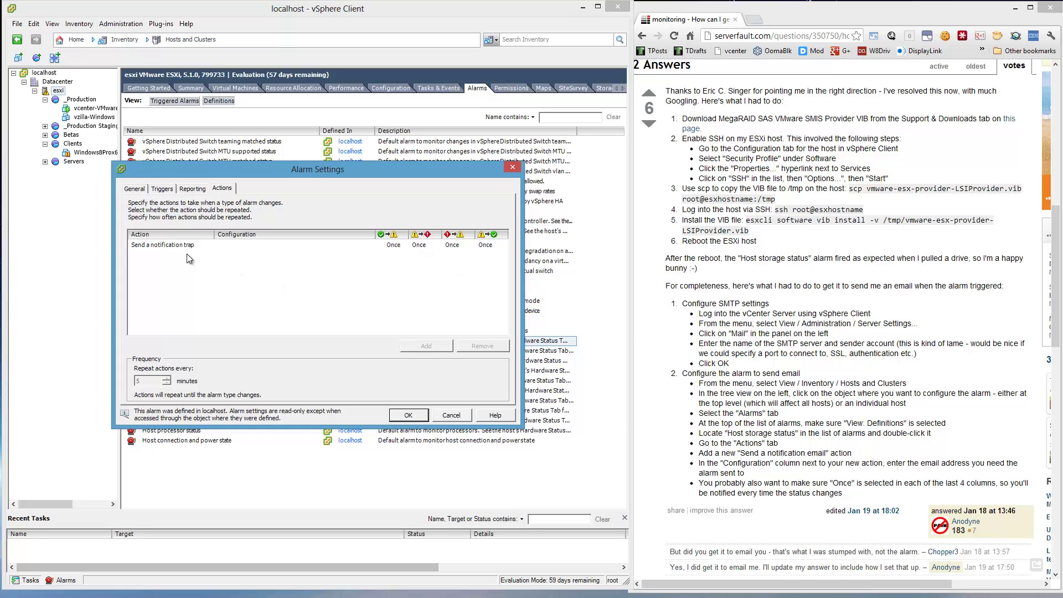
{"action": "left_click", "coordinate": [175, 245]}
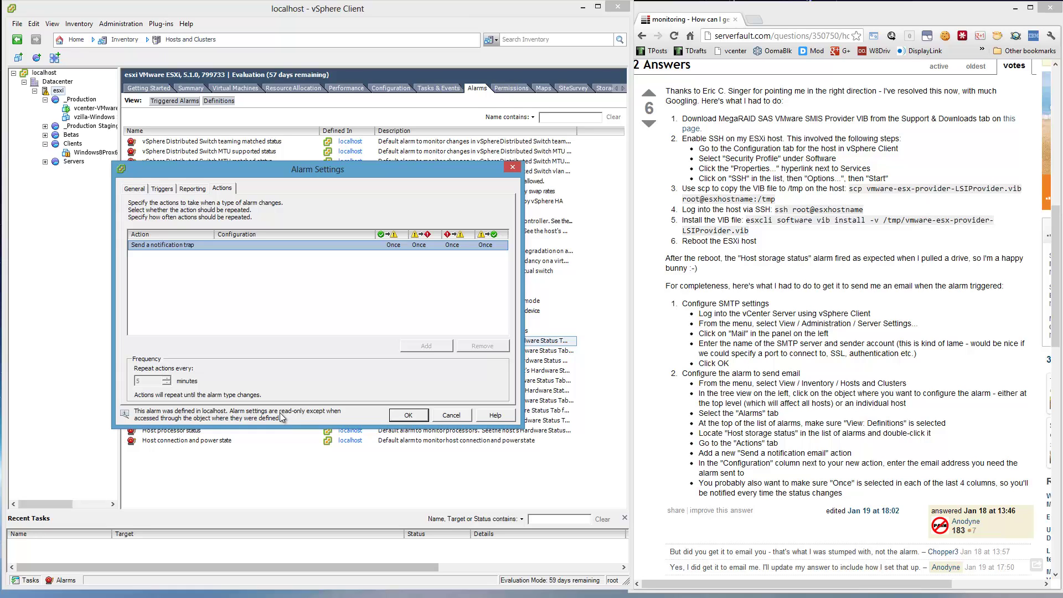
- Close the alarm settings, show localhost's alarm definitions sorted by Name, and right-click Host storage status
{"action": "left_click", "coordinate": [408, 416]}
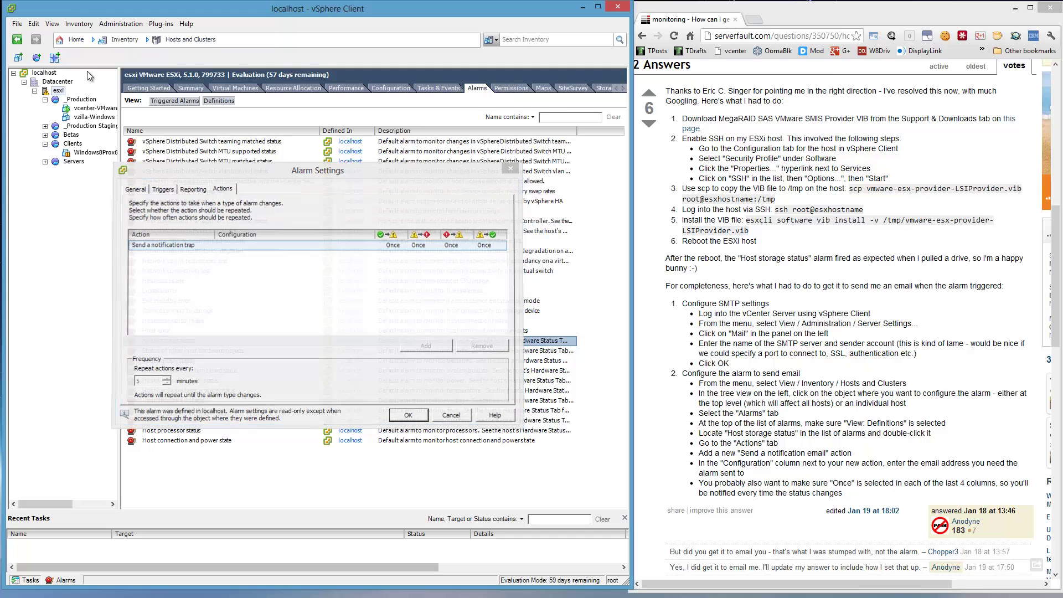
{"action": "left_click", "coordinate": [49, 73]}
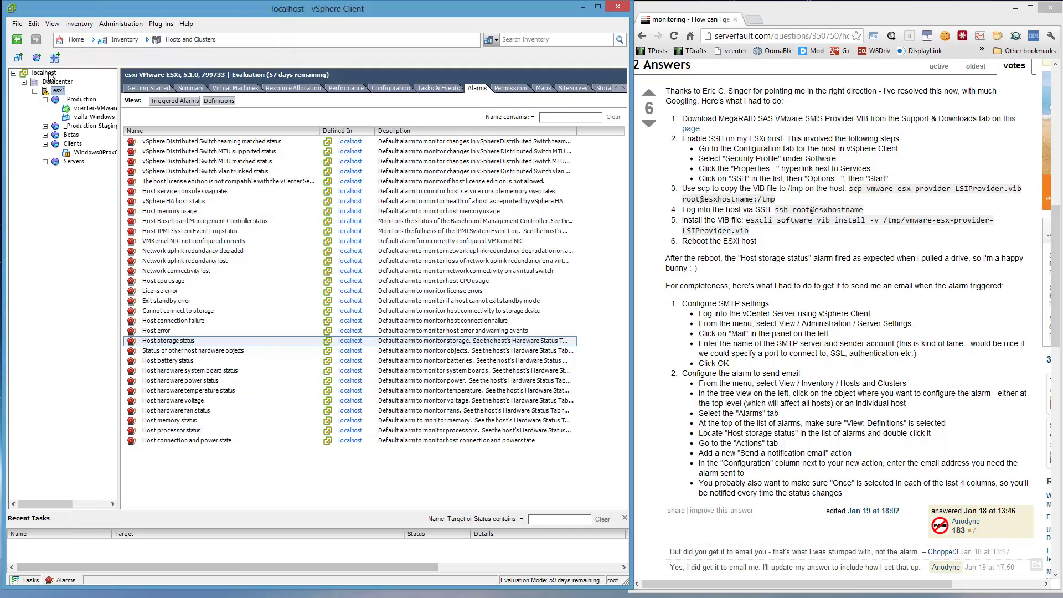
{"action": "left_click", "coordinate": [356, 88]}
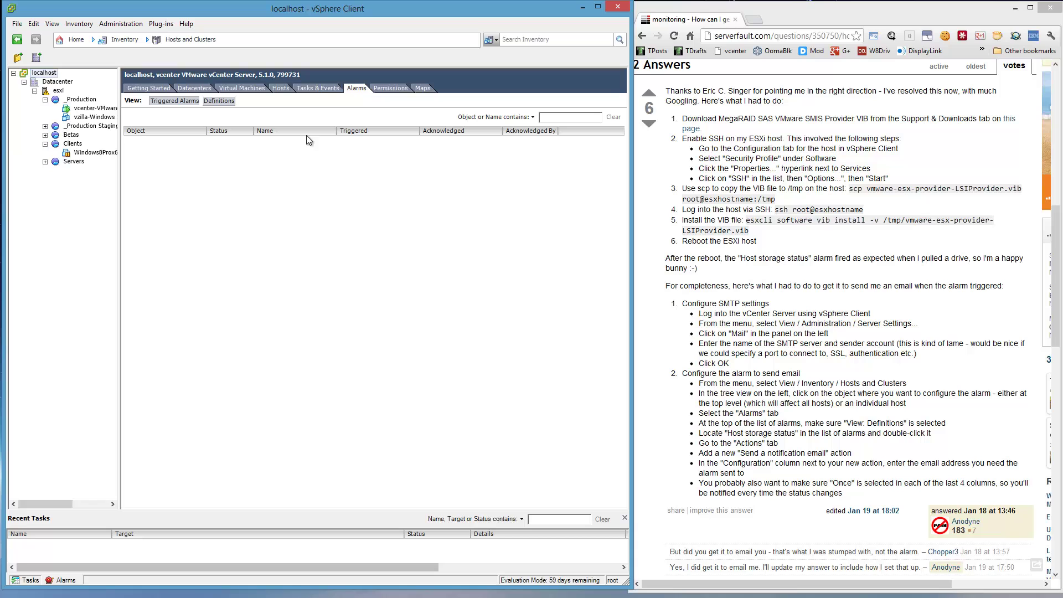
{"action": "left_click", "coordinate": [214, 103]}
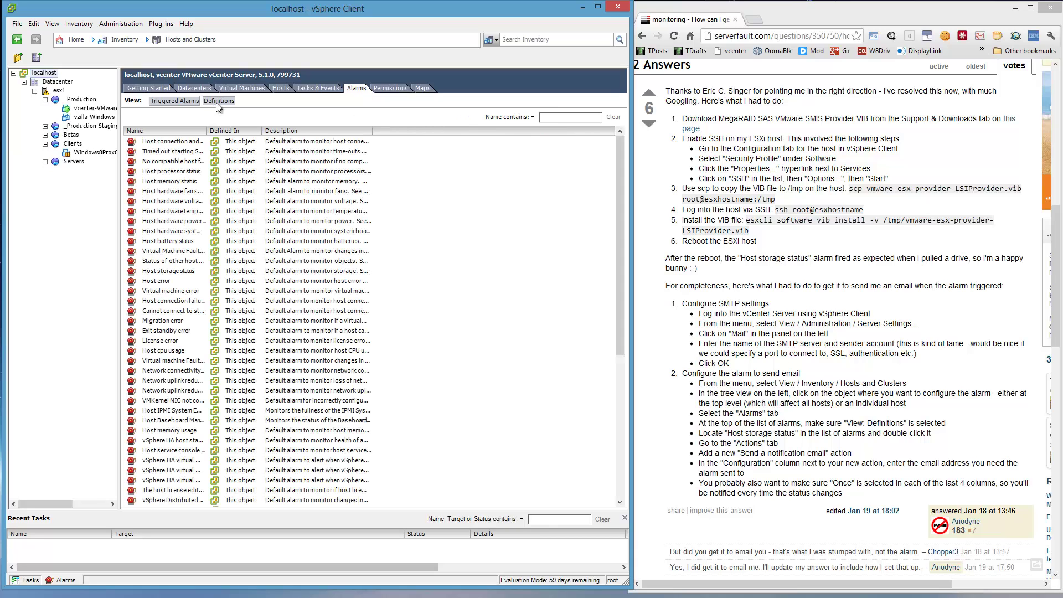
{"action": "left_click", "coordinate": [181, 132]}
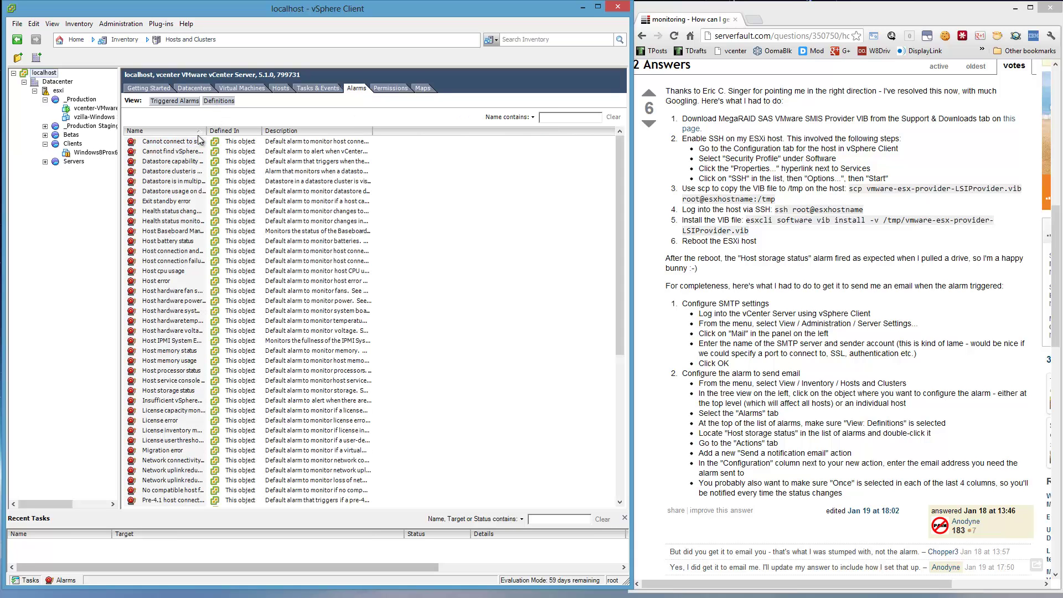
{"action": "left_click_drag", "start_coordinate": [216, 129], "coordinate": [272, 129]}
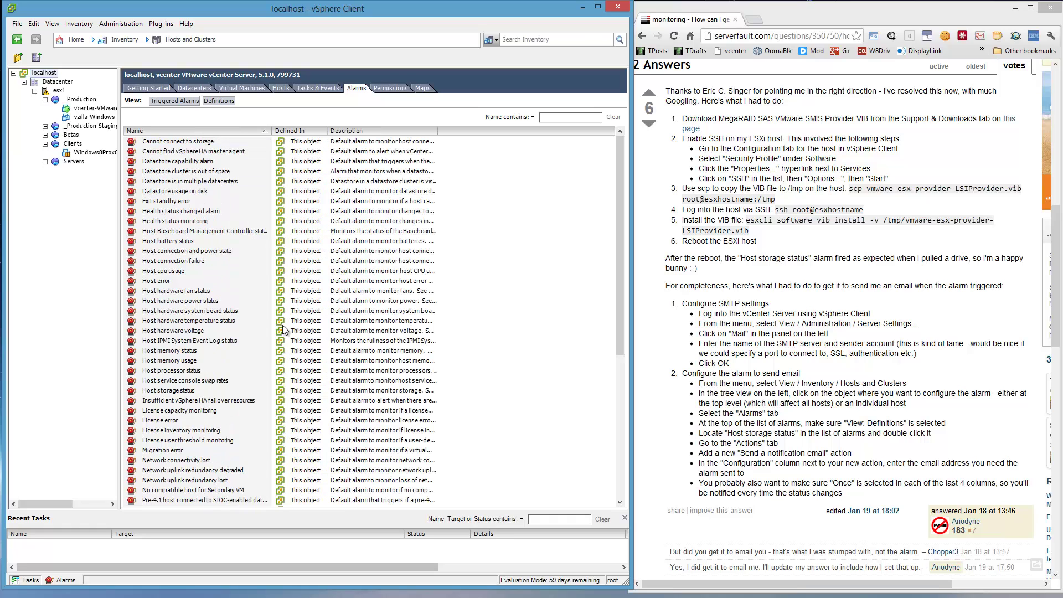
{"action": "right_click", "coordinate": [210, 390]}
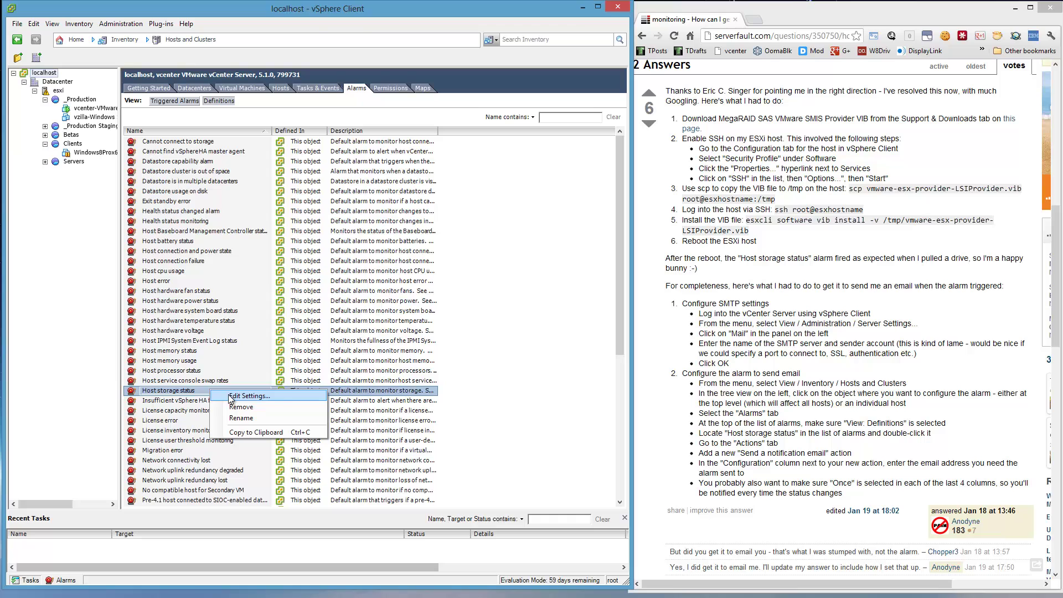
- Edit Host storage status and add a Send a notification email action to the recipient's e-mail address
{"action": "left_click", "coordinate": [230, 397]}
{"action": "left_click", "coordinate": [193, 188]}
{"action": "left_click", "coordinate": [221, 188]}
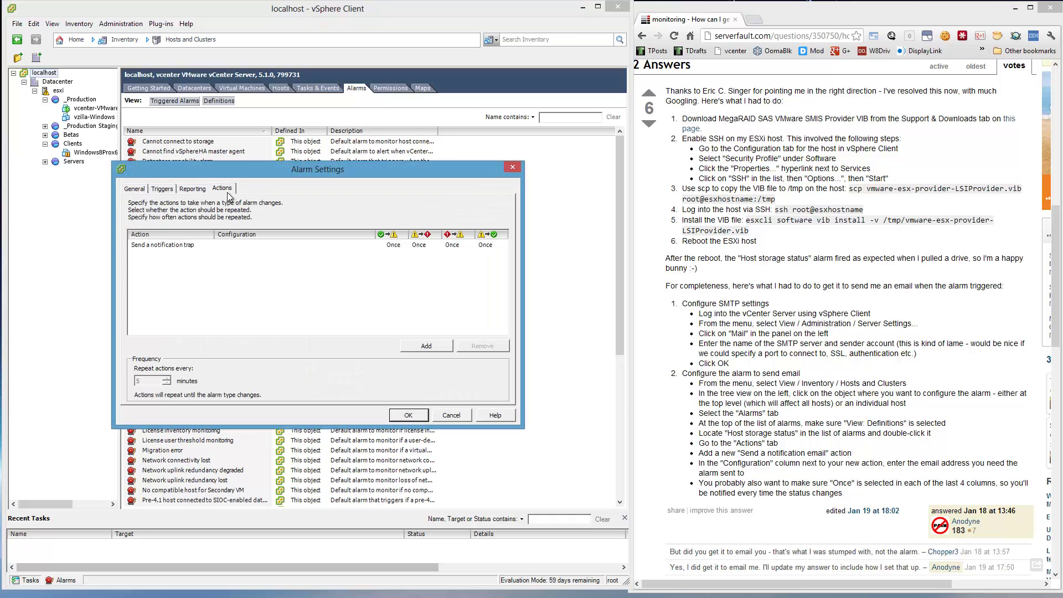
{"action": "left_click", "coordinate": [198, 246]}
{"action": "left_click", "coordinate": [427, 345]}
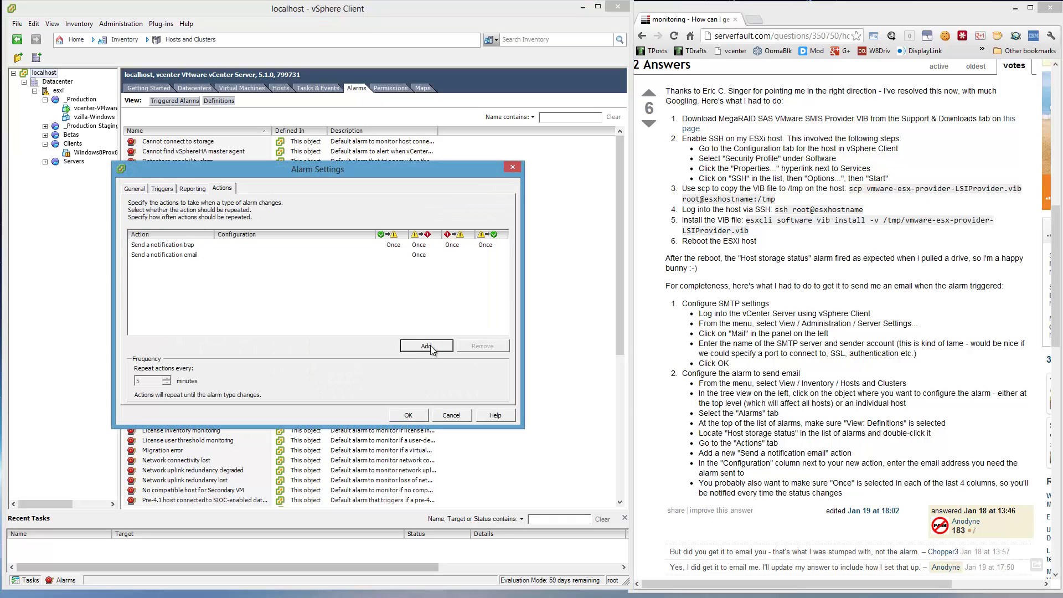
{"action": "left_click", "coordinate": [170, 254]}
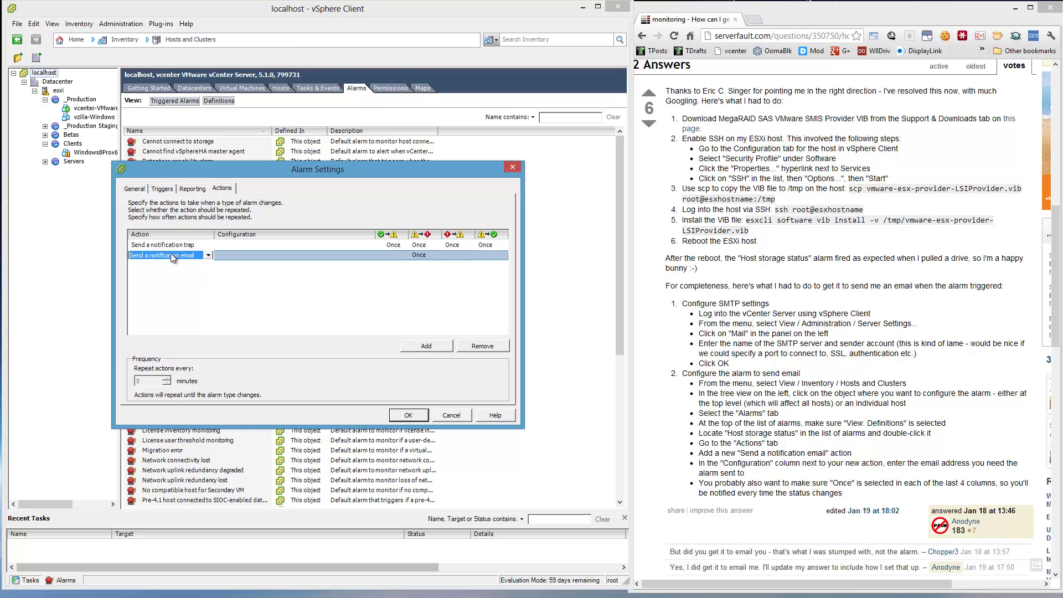
{"action": "left_click", "coordinate": [208, 256]}
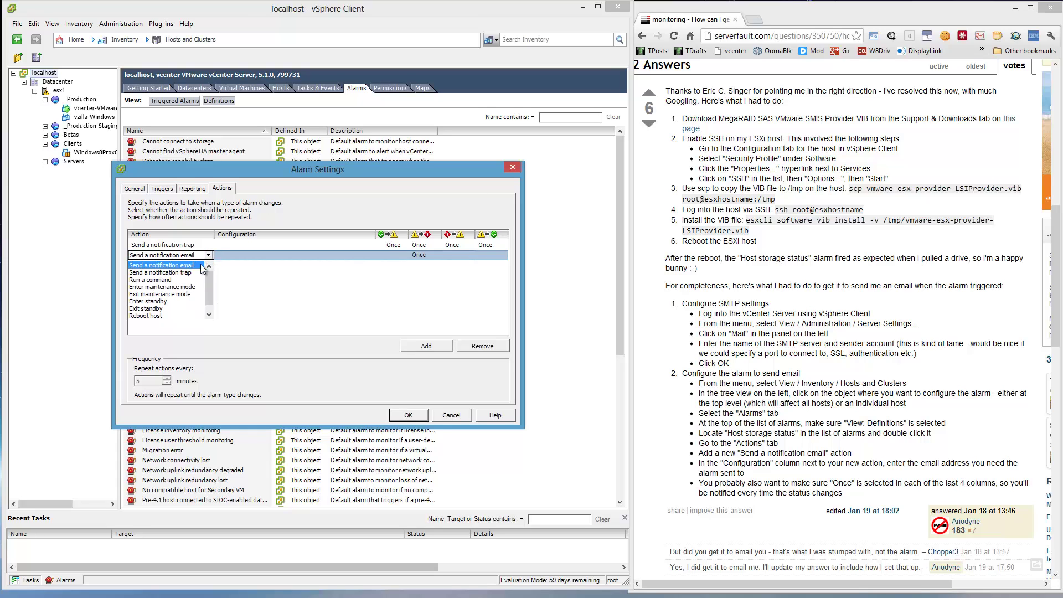
{"action": "left_click", "coordinate": [191, 266]}
{"action": "left_click", "coordinate": [227, 251]}
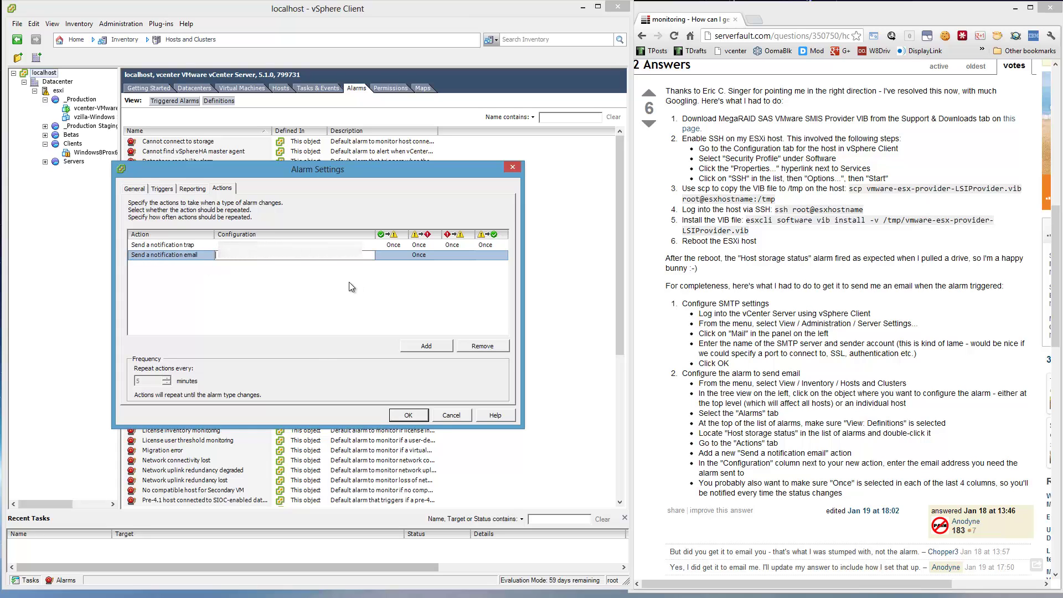
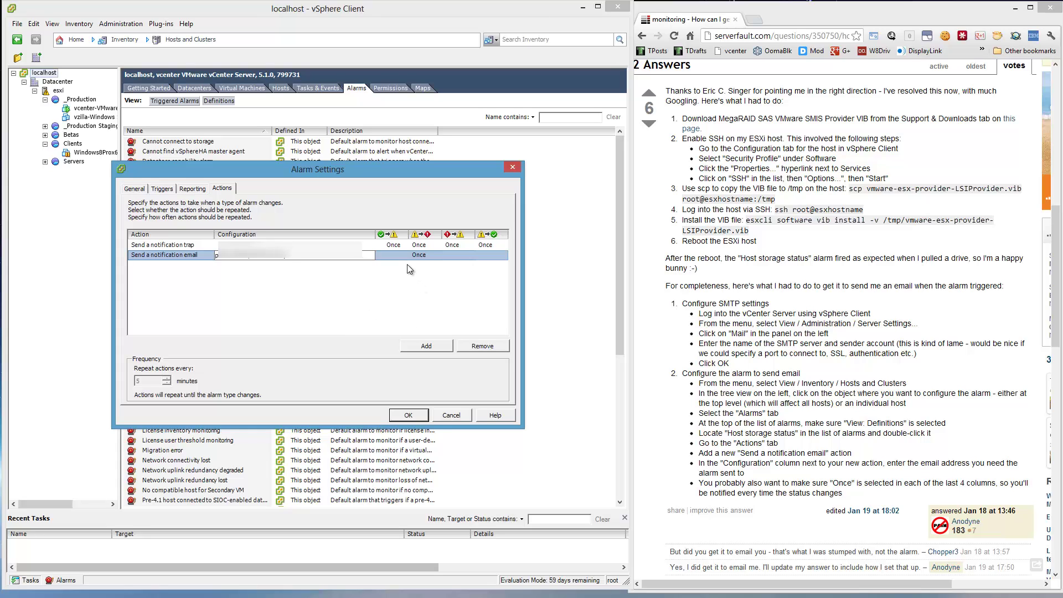
{"action": "left_click", "coordinate": [399, 258]}
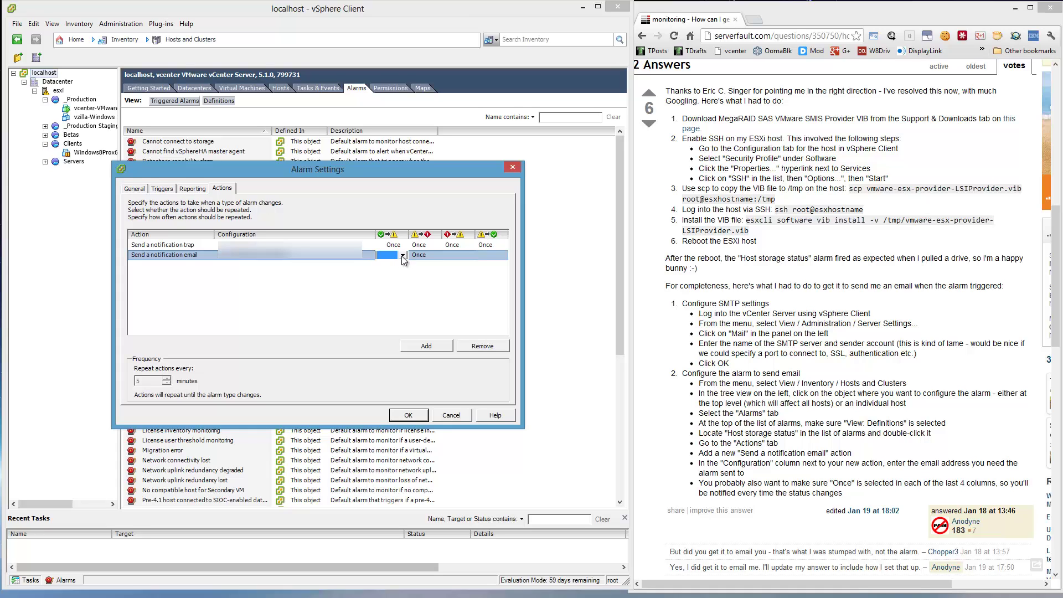
- Set the email action's four state changes to Once, Repeat, Once, Once, and add another action
{"action": "left_click", "coordinate": [402, 255]}
{"action": "left_click", "coordinate": [407, 269]}
{"action": "left_click", "coordinate": [430, 254]}
{"action": "left_click", "coordinate": [434, 255]}
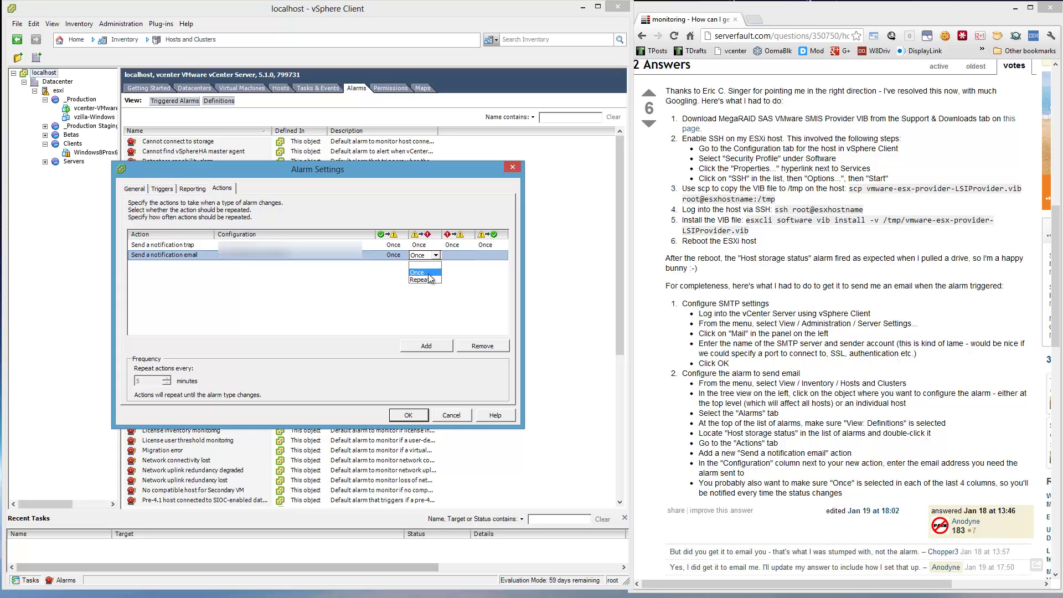
{"action": "left_click", "coordinate": [464, 257]}
{"action": "left_click", "coordinate": [465, 255]}
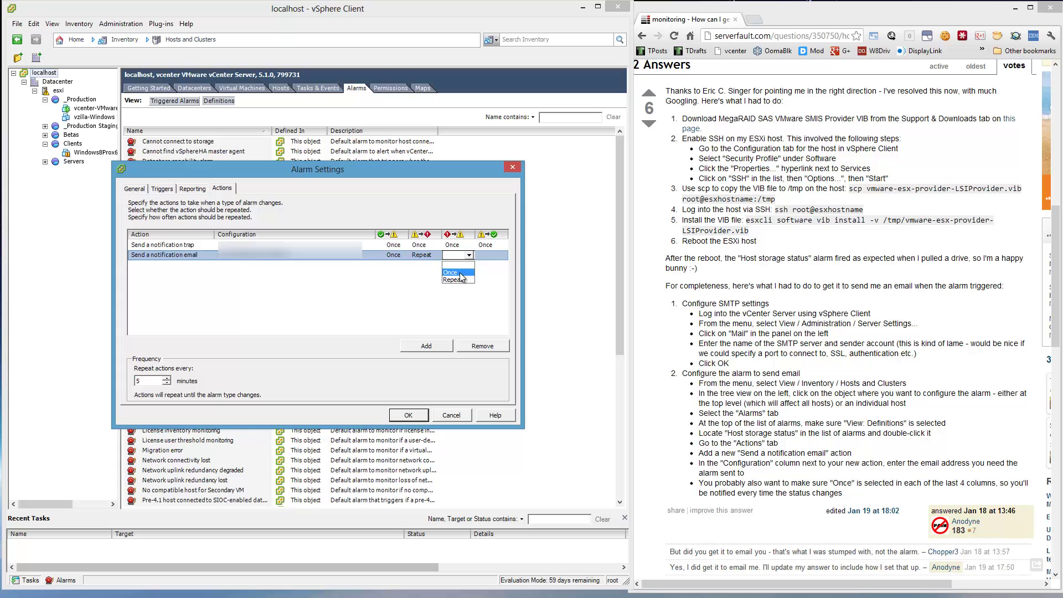
{"action": "left_click", "coordinate": [460, 273]}
{"action": "left_click", "coordinate": [488, 255]}
{"action": "left_click", "coordinate": [489, 256]}
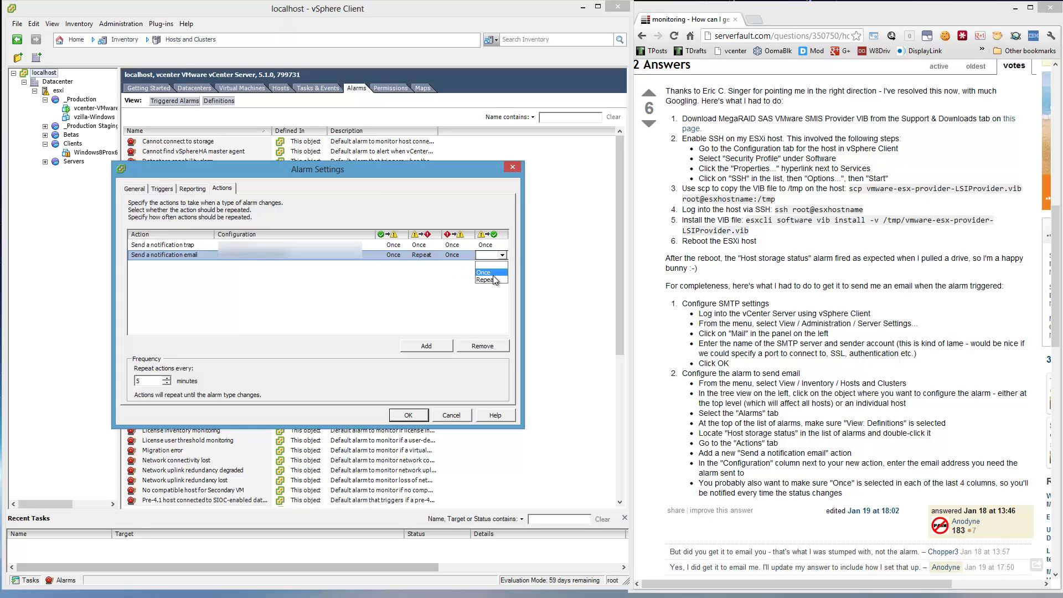
{"action": "left_click", "coordinate": [491, 273]}
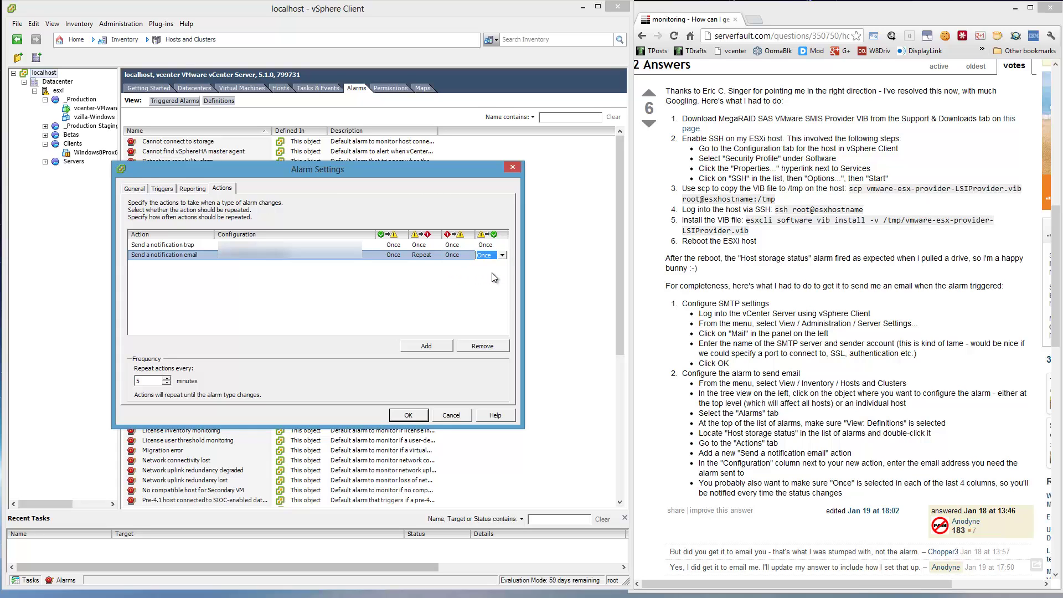
{"action": "left_click", "coordinate": [430, 348]}
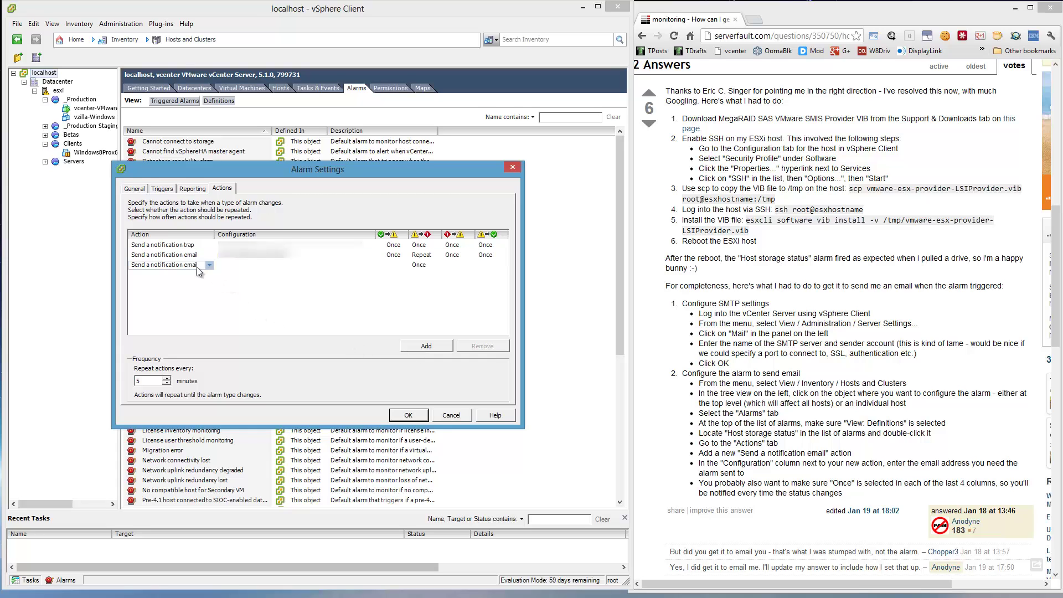
- Remove the duplicate third email action from Host storage status and save the alarm
{"action": "left_click", "coordinate": [150, 264]}
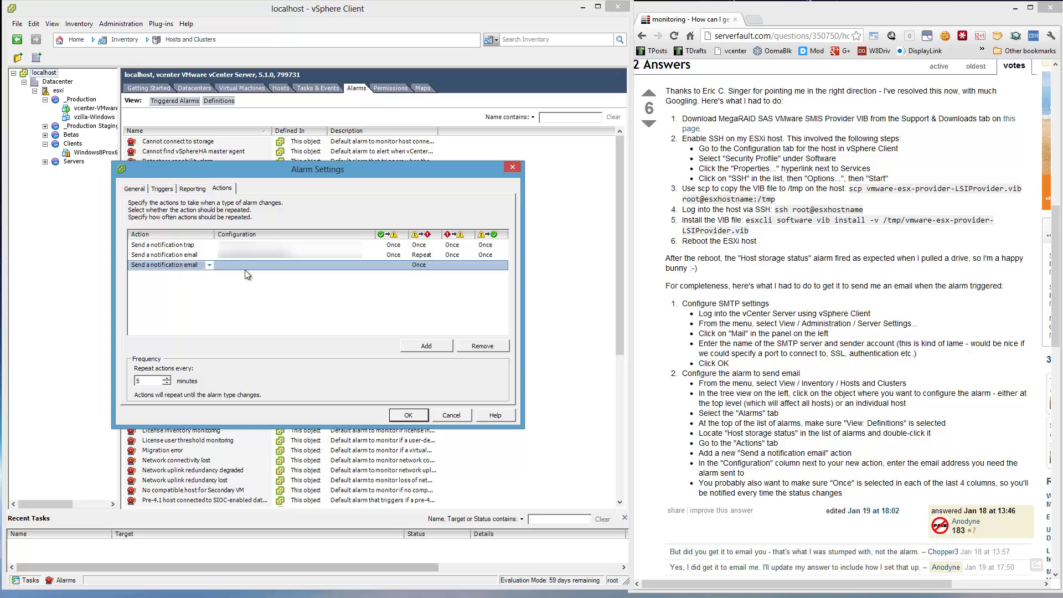
{"action": "left_click", "coordinate": [477, 346]}
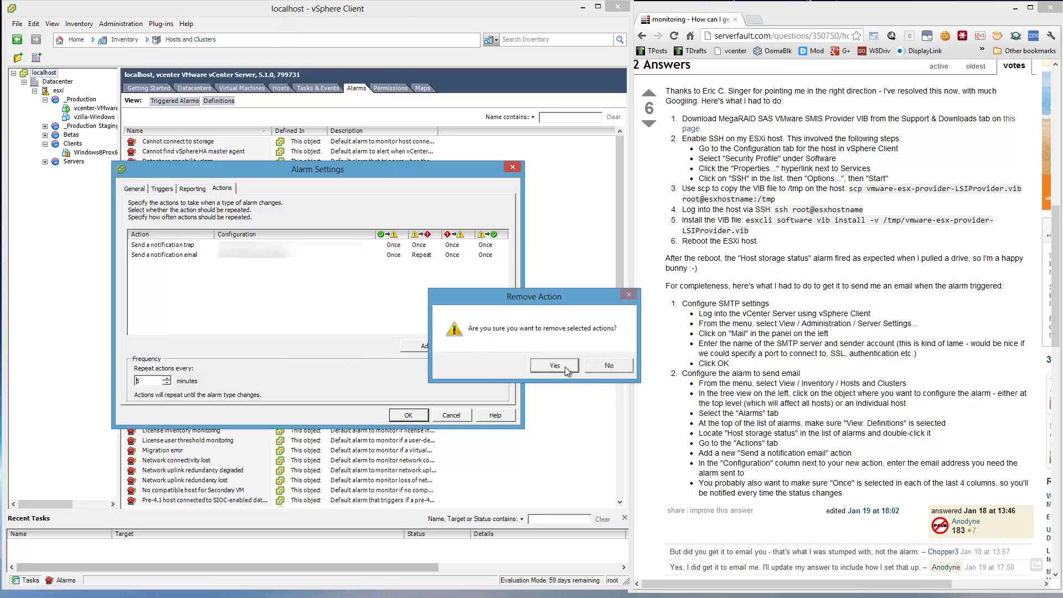
{"action": "left_click", "coordinate": [565, 366]}
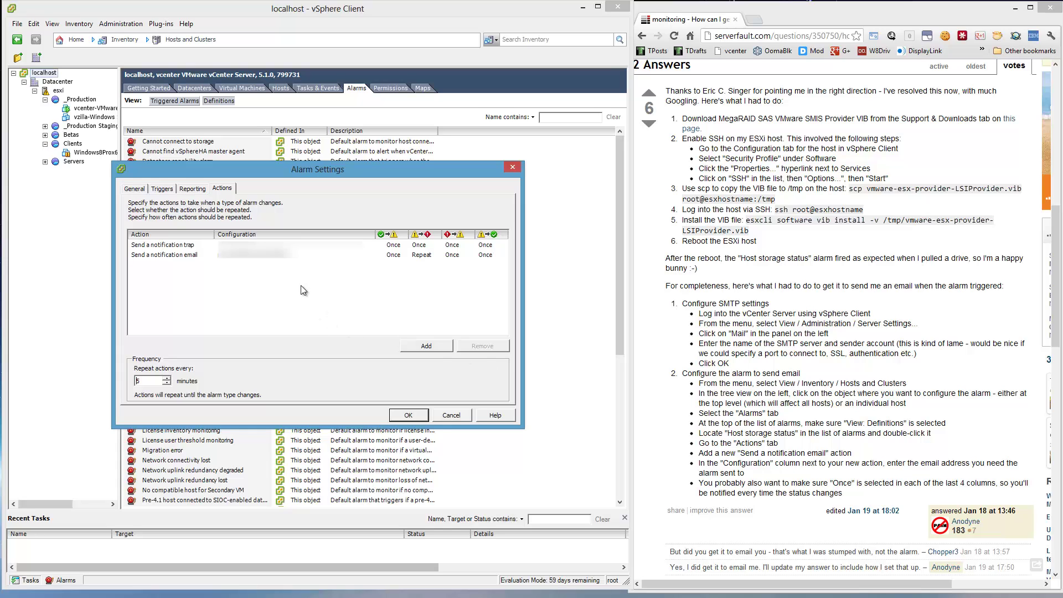
{"action": "left_click", "coordinate": [263, 257]}
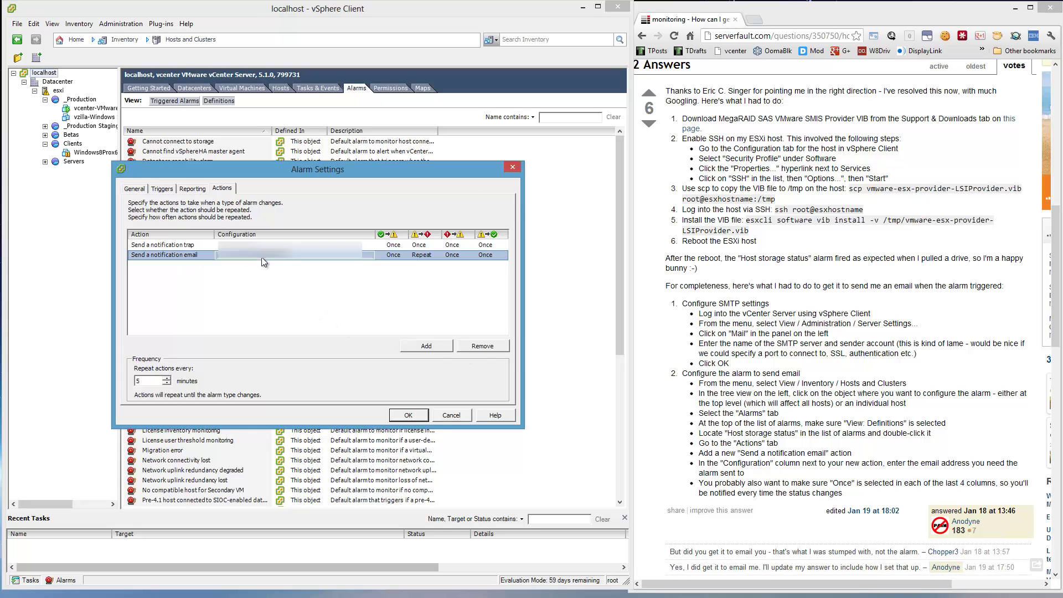
{"action": "right_click", "coordinate": [261, 258]}
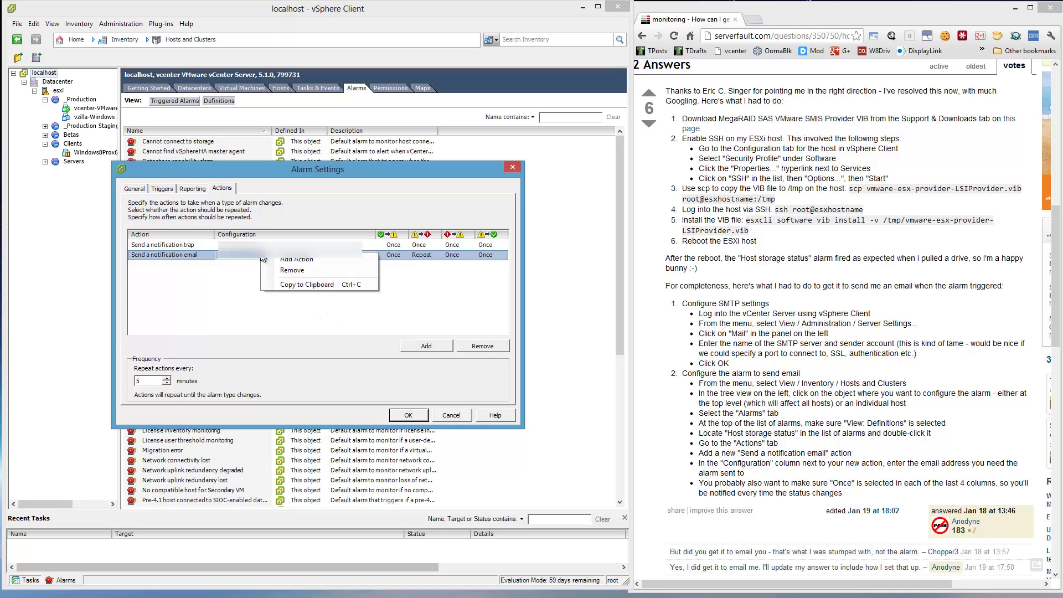
{"action": "left_click", "coordinate": [227, 288]}
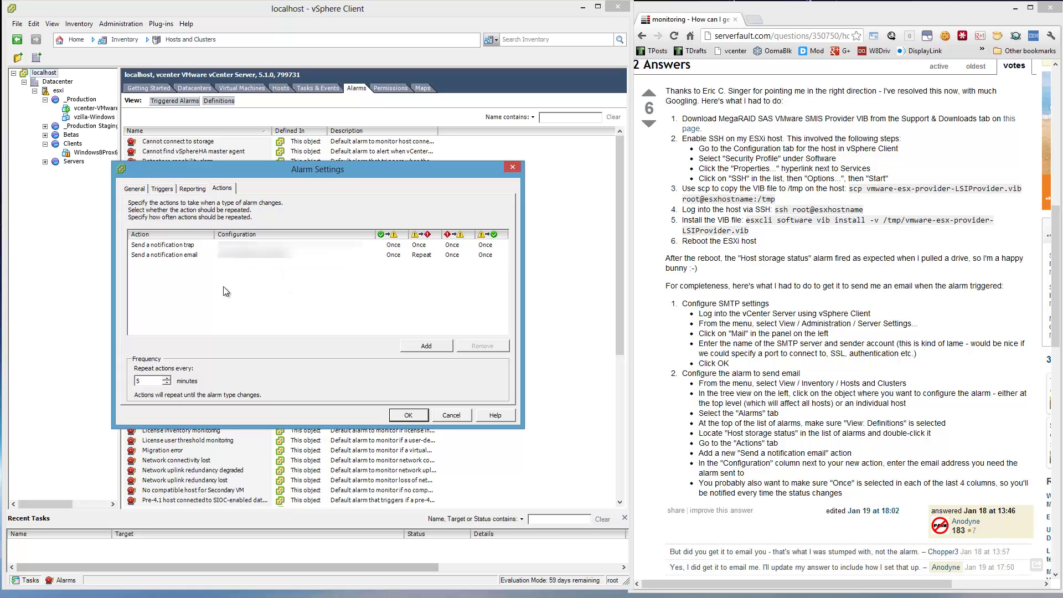
{"action": "left_click", "coordinate": [407, 415]}
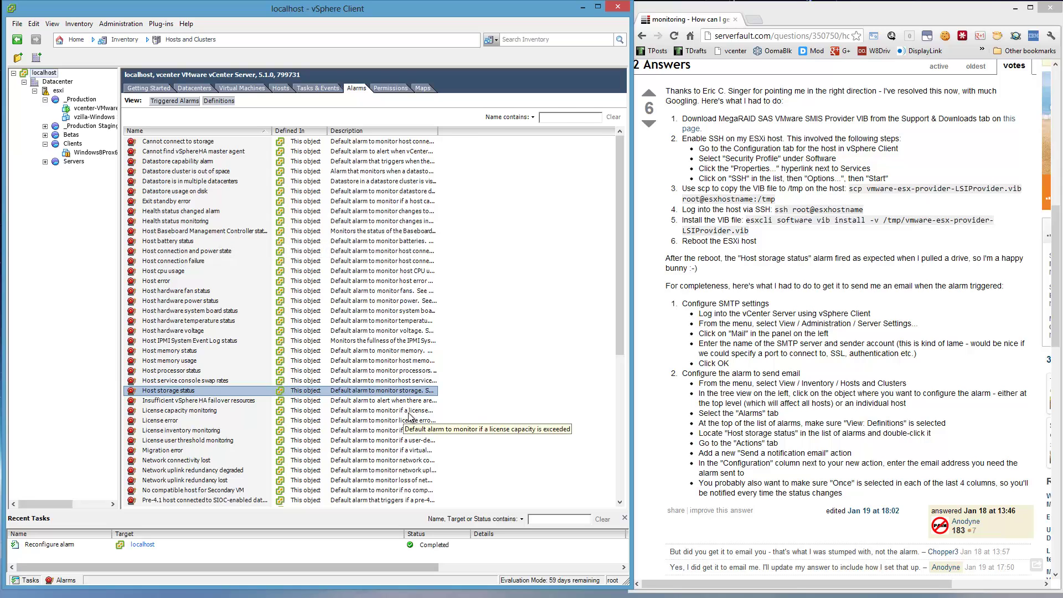
{"action": "left_click", "coordinate": [492, 362]}
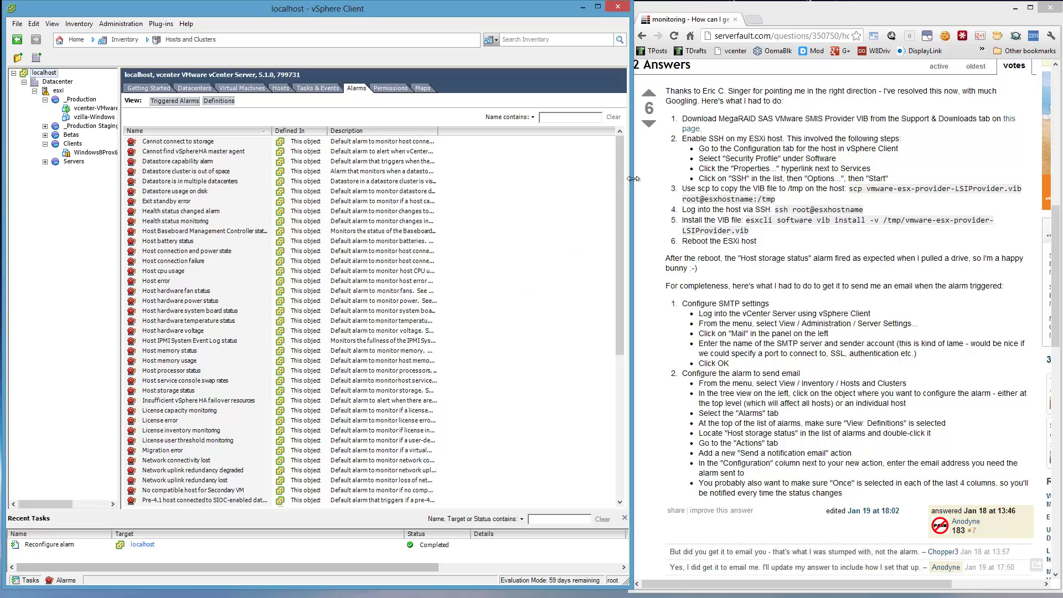
{"action": "left_click_drag", "start_coordinate": [623, 172], "coordinate": [624, 373]}
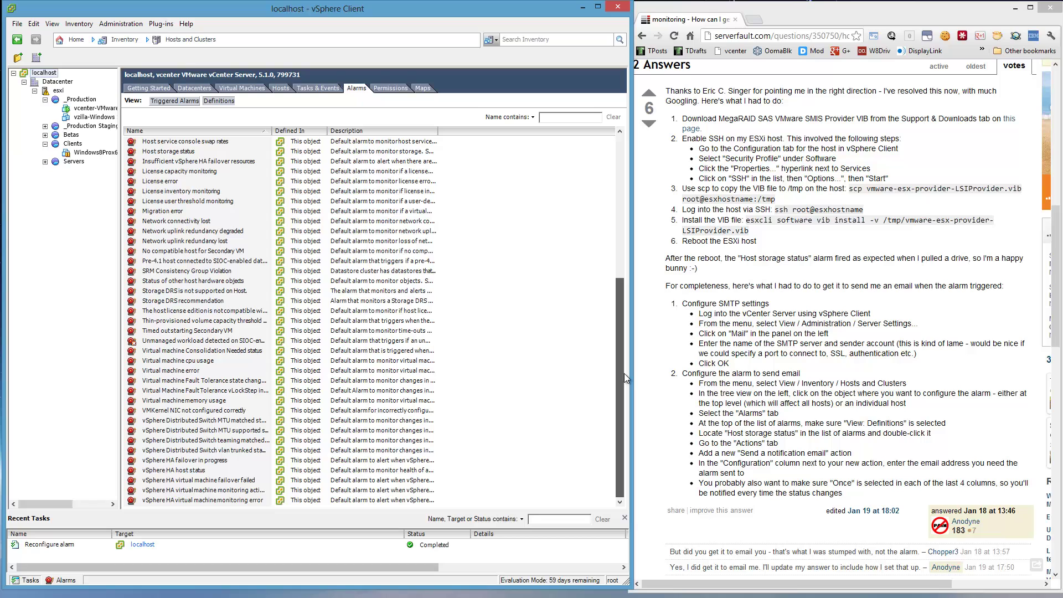
{"action": "left_click_drag", "start_coordinate": [623, 371], "coordinate": [580, 162]}
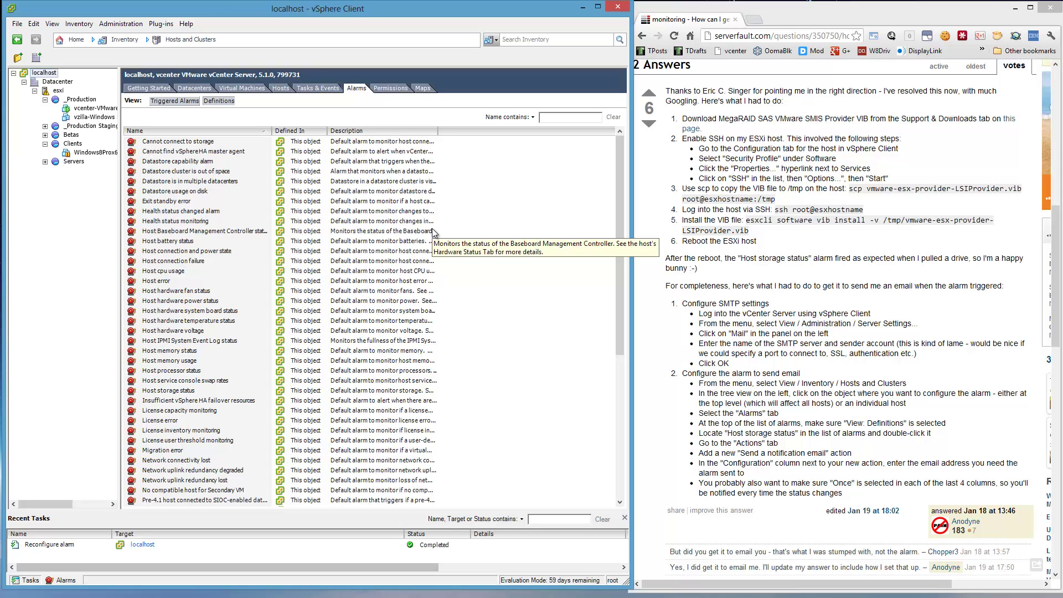
{"action": "scroll", "coordinate": [435, 232], "scroll_direction": "down", "scroll_amount": 3}
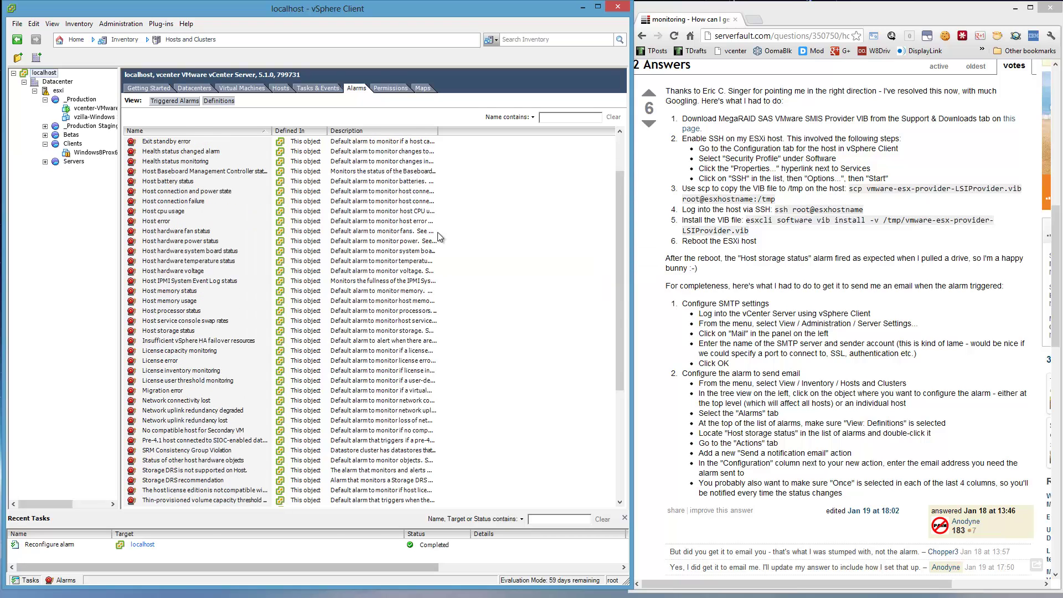
{"action": "scroll", "coordinate": [438, 233], "scroll_direction": "down", "scroll_amount": 5}
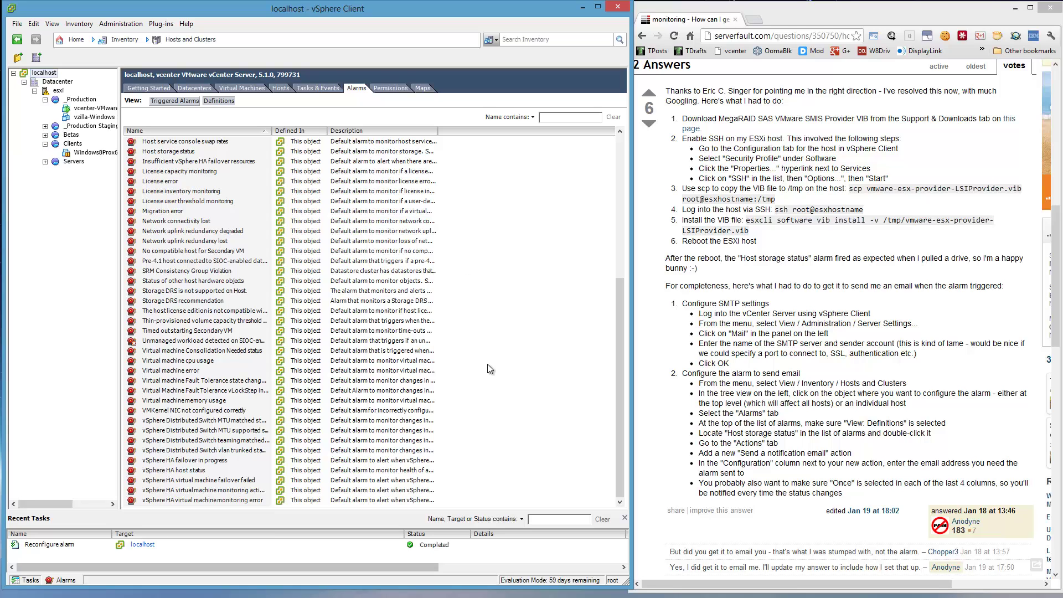
- Add an email action with the recipient address to the Virtual machine cpu usage alarm
{"action": "left_click", "coordinate": [187, 369]}
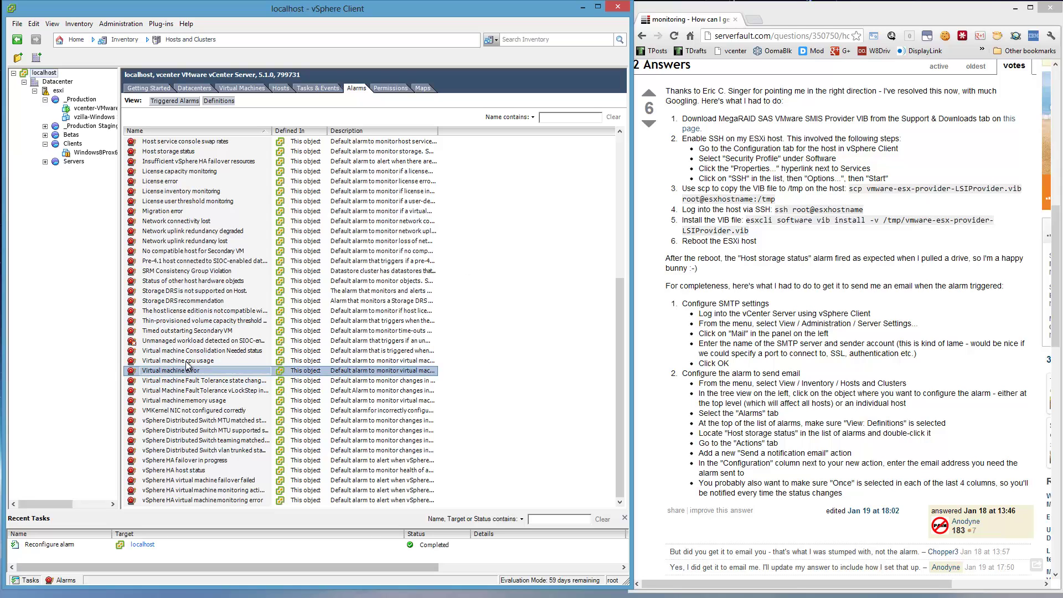
{"action": "right_click", "coordinate": [187, 363]}
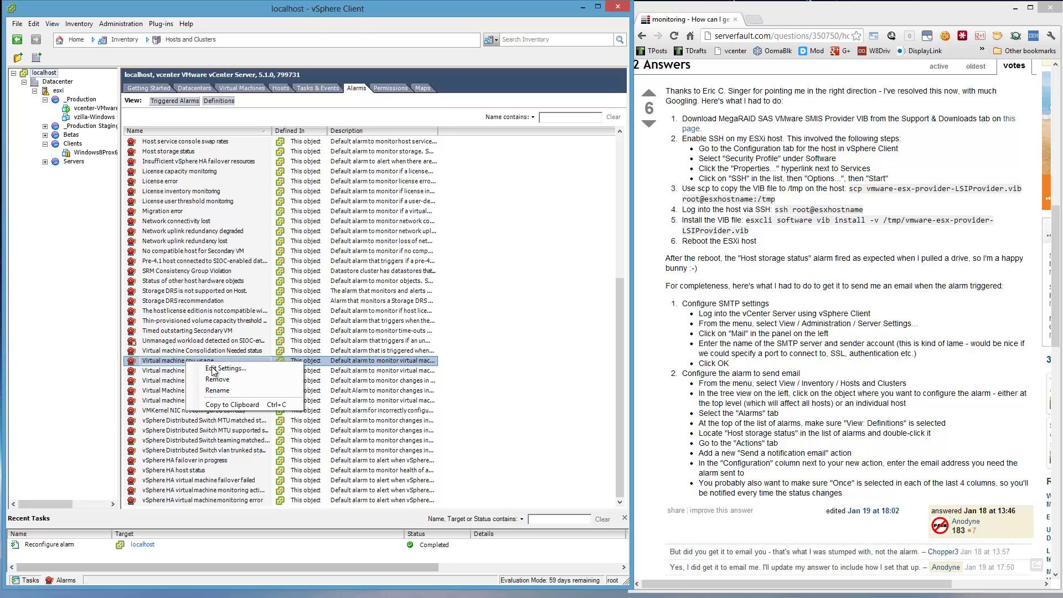
{"action": "left_click", "coordinate": [213, 370]}
{"action": "left_click", "coordinate": [236, 189]}
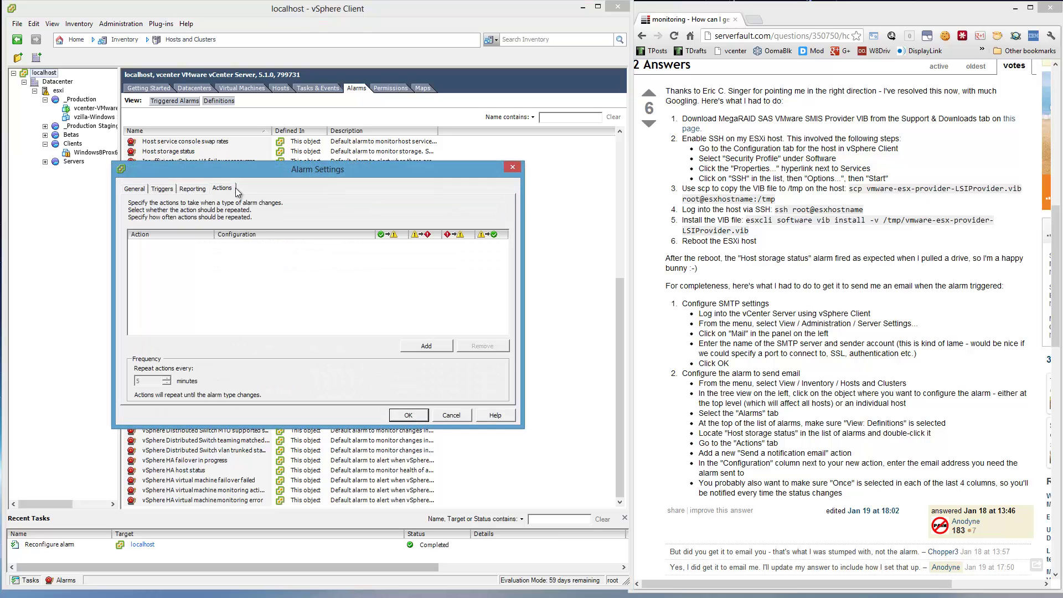
{"action": "left_click", "coordinate": [411, 345]}
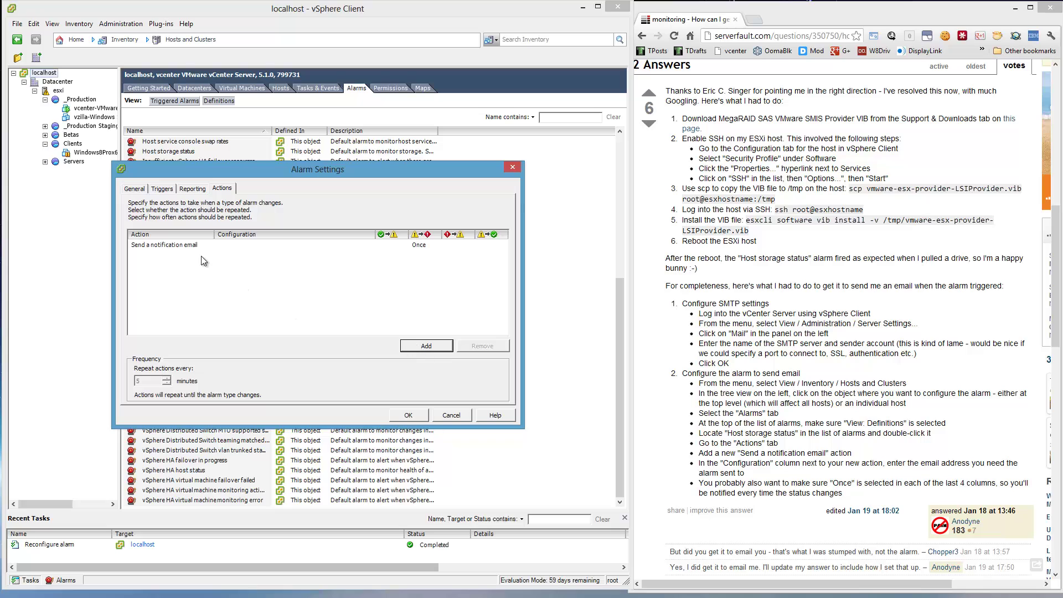
{"action": "left_click", "coordinate": [192, 245]}
{"action": "left_click", "coordinate": [238, 245]}
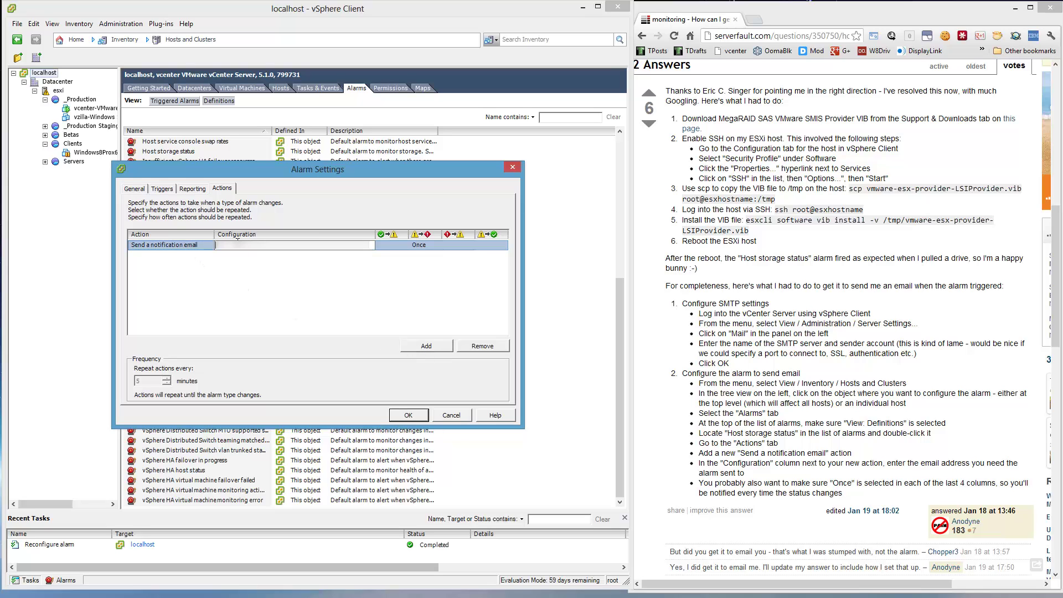
{"action": "type", "text": "admin@example.comexample.com"}
{"action": "left_click", "coordinate": [397, 249]}
- Set both state-change frequencies to Once and delete the extra email row
{"action": "left_click", "coordinate": [400, 247]}
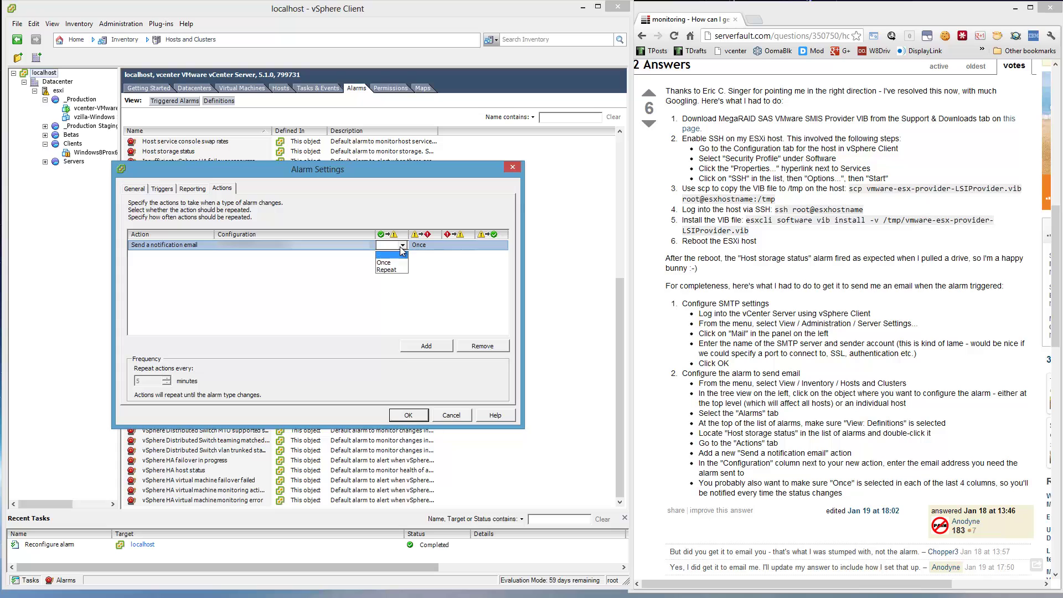
{"action": "left_click", "coordinate": [388, 264]}
{"action": "left_click", "coordinate": [424, 247]}
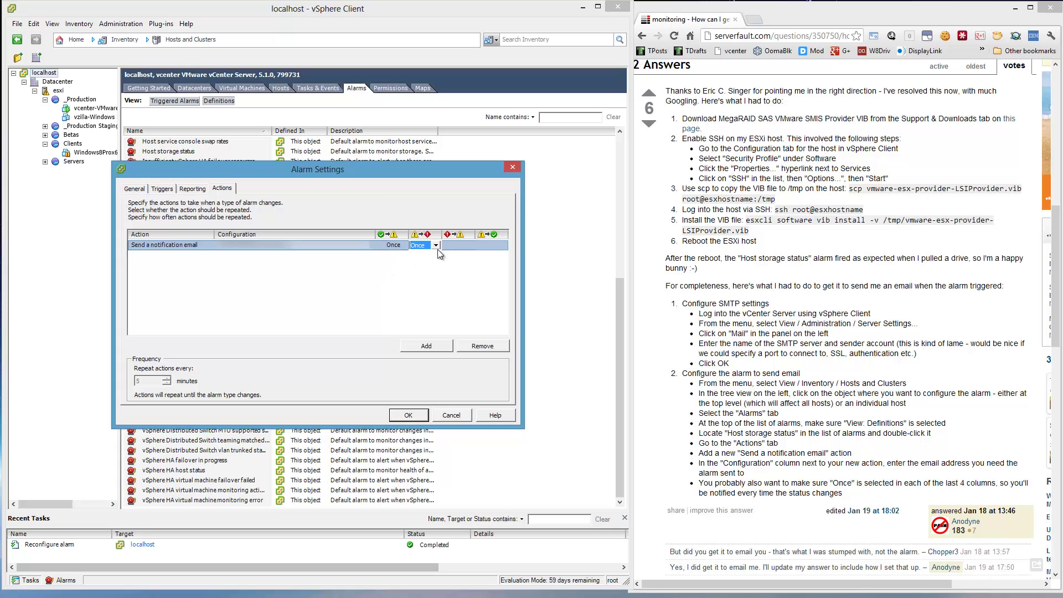
{"action": "left_click", "coordinate": [435, 247]}
{"action": "left_click", "coordinate": [427, 263]}
{"action": "left_click", "coordinate": [419, 345]}
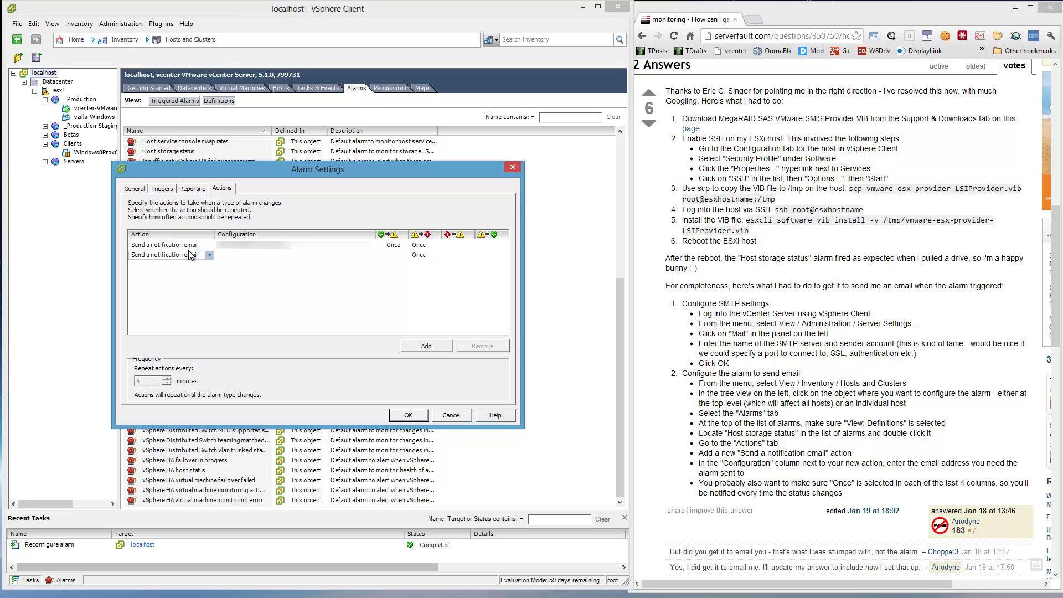
{"action": "left_click", "coordinate": [477, 348]}
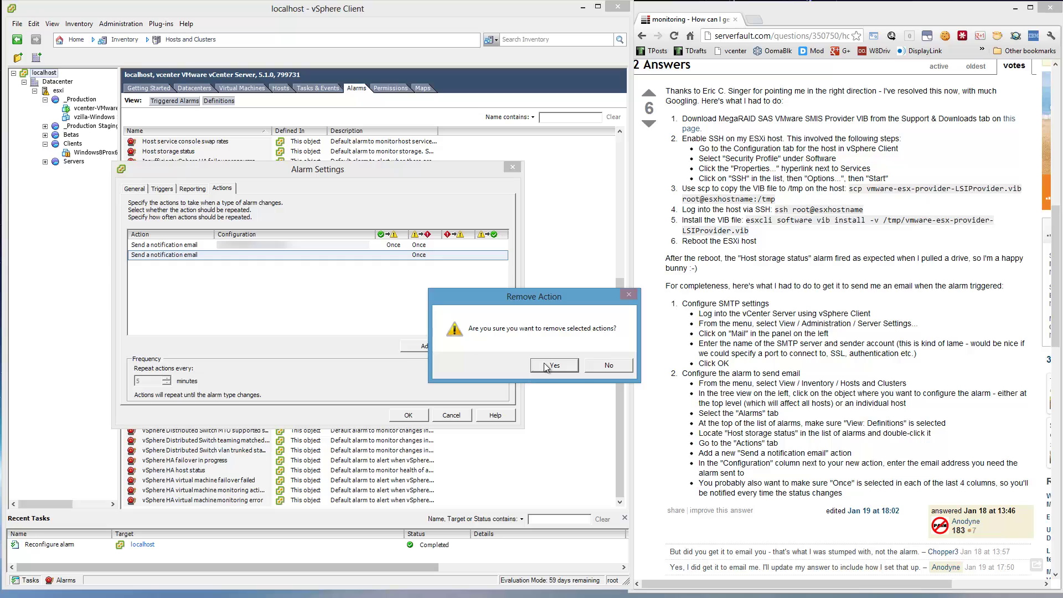
{"action": "left_click", "coordinate": [548, 369]}
{"action": "left_click", "coordinate": [135, 189]}
- Set the VM CPU Usage trigger to warning 10%, 0 sec condition length, alert 20%
{"action": "left_click", "coordinate": [166, 189]}
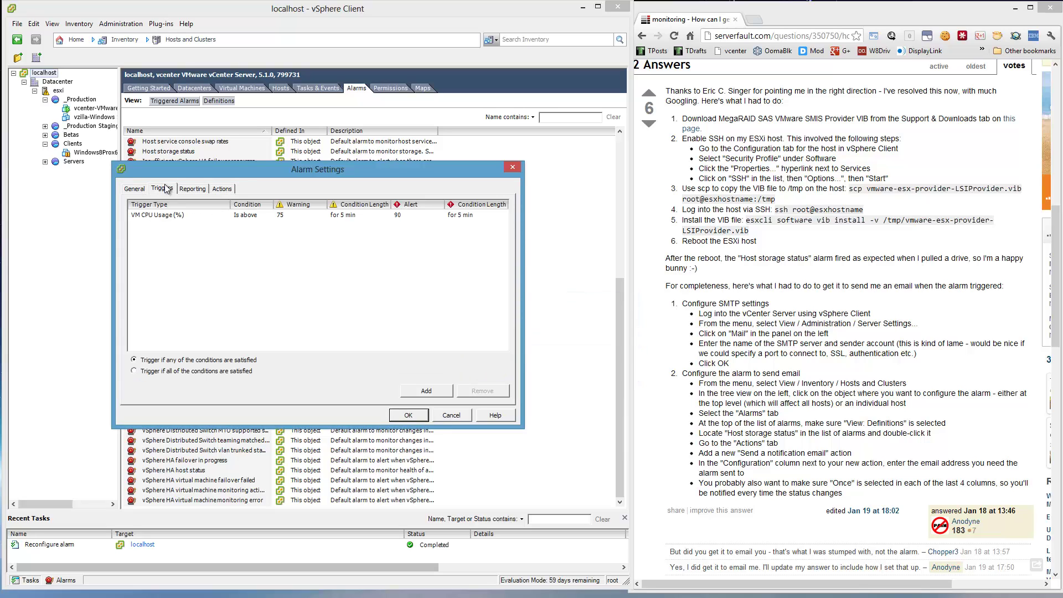
{"action": "left_click", "coordinate": [188, 216]}
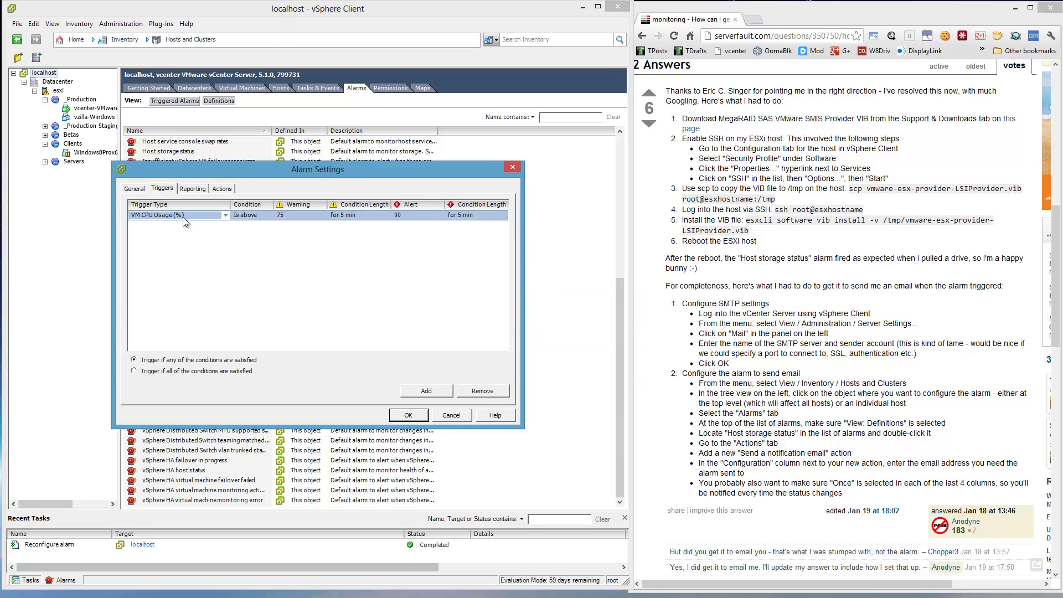
{"action": "left_click", "coordinate": [292, 216]}
{"action": "left_click", "coordinate": [321, 215]}
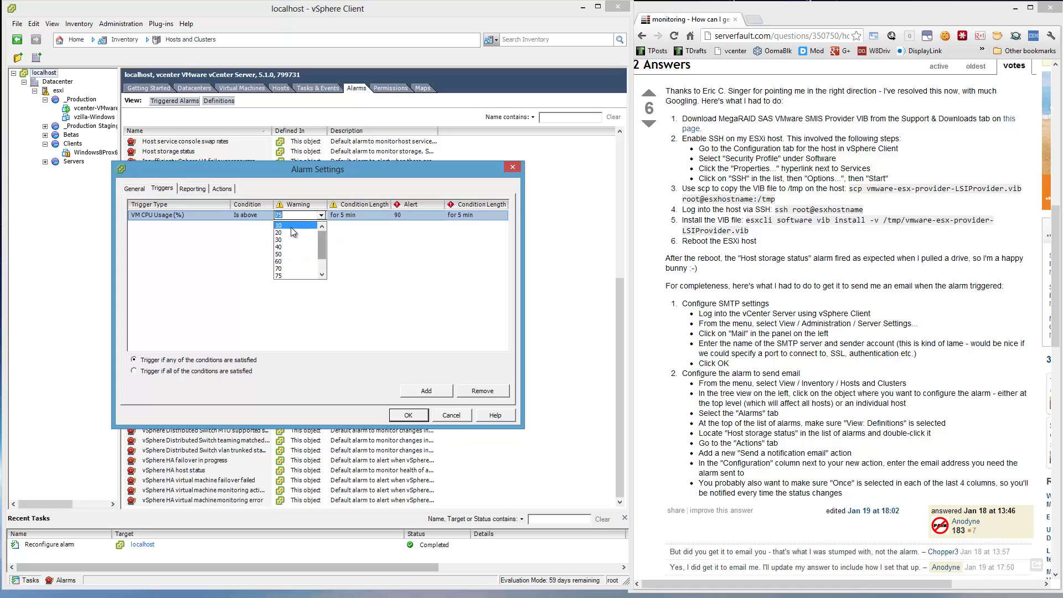
{"action": "left_click", "coordinate": [290, 226]}
{"action": "left_click", "coordinate": [351, 216]}
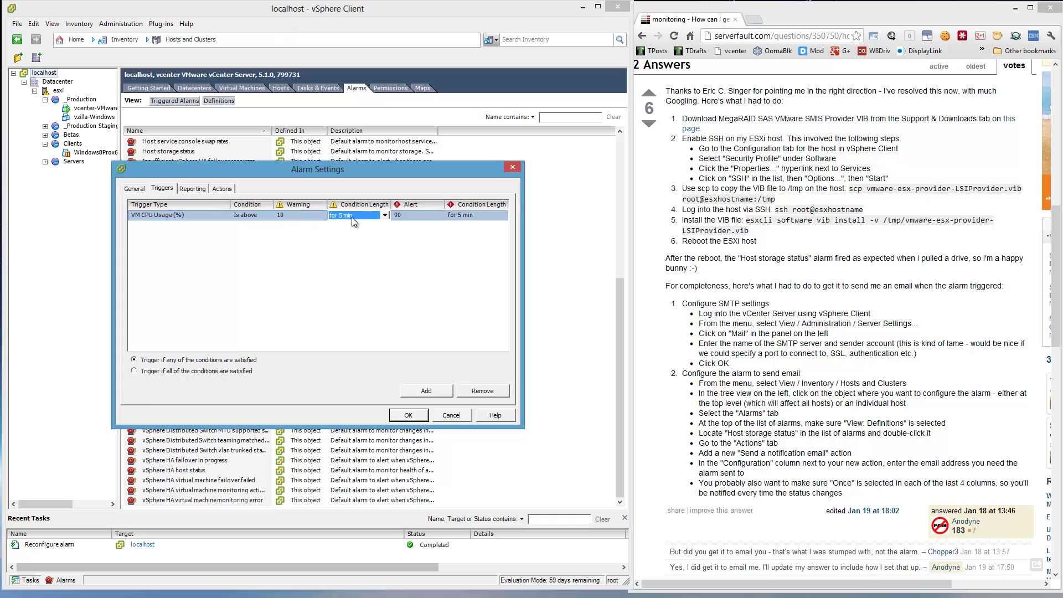
{"action": "left_click", "coordinate": [385, 215]}
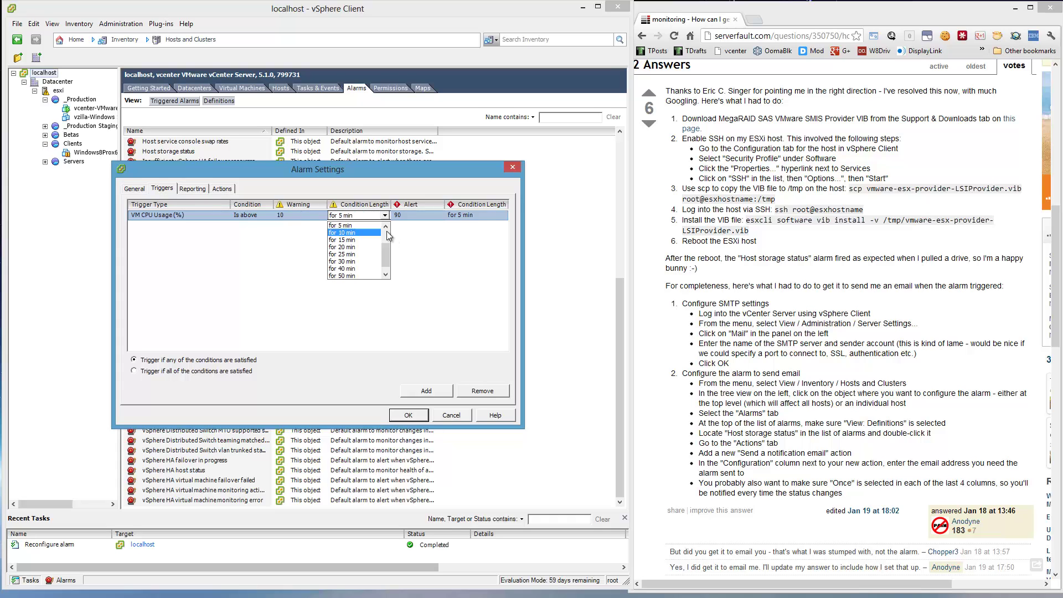
{"action": "scroll", "coordinate": [387, 233], "scroll_direction": "up", "scroll_amount": 2}
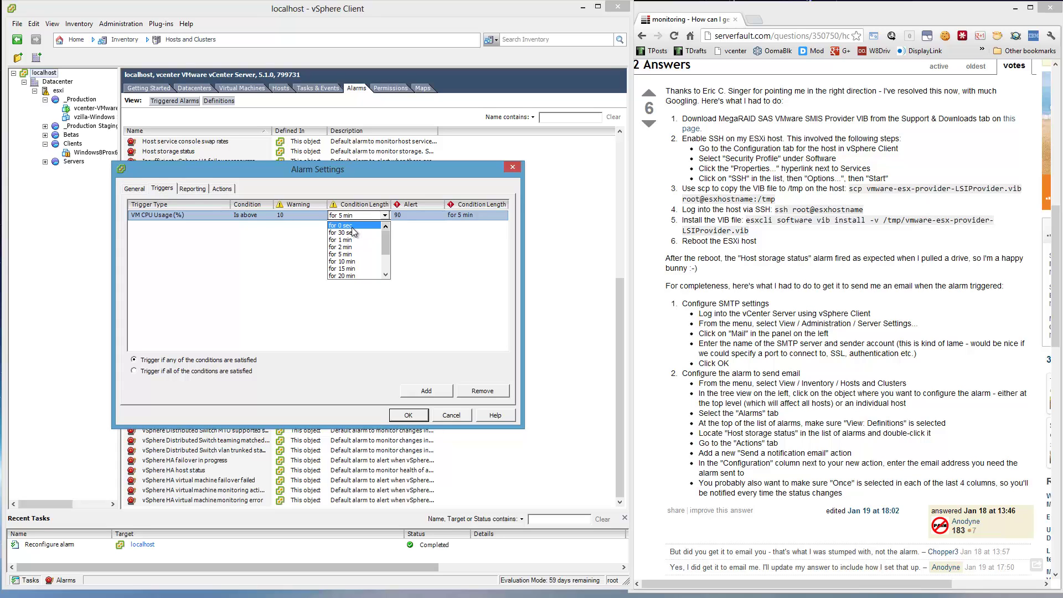
{"action": "left_click", "coordinate": [352, 228]}
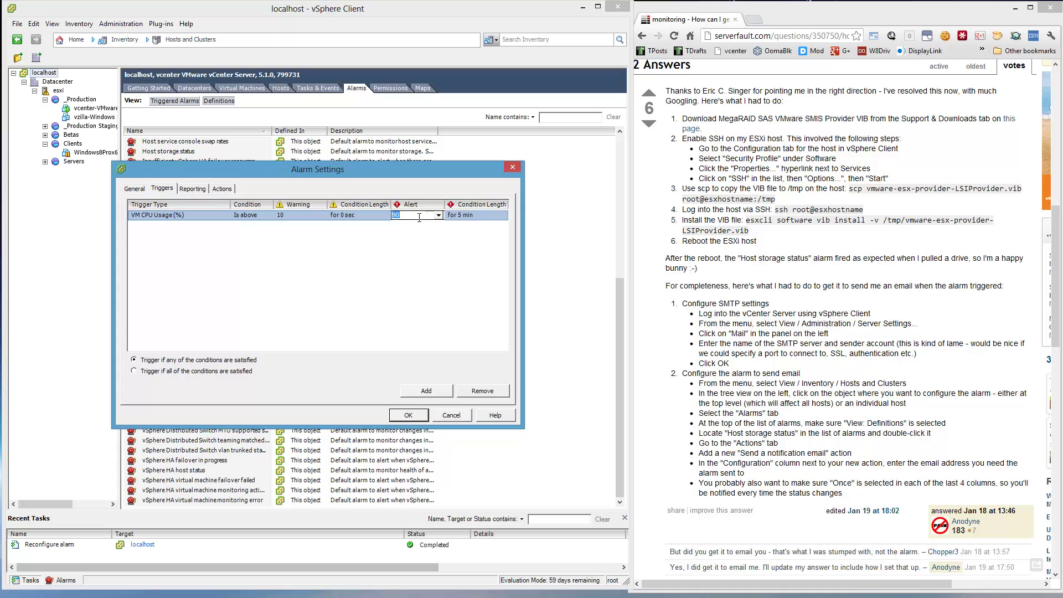
{"action": "left_click", "coordinate": [438, 215]}
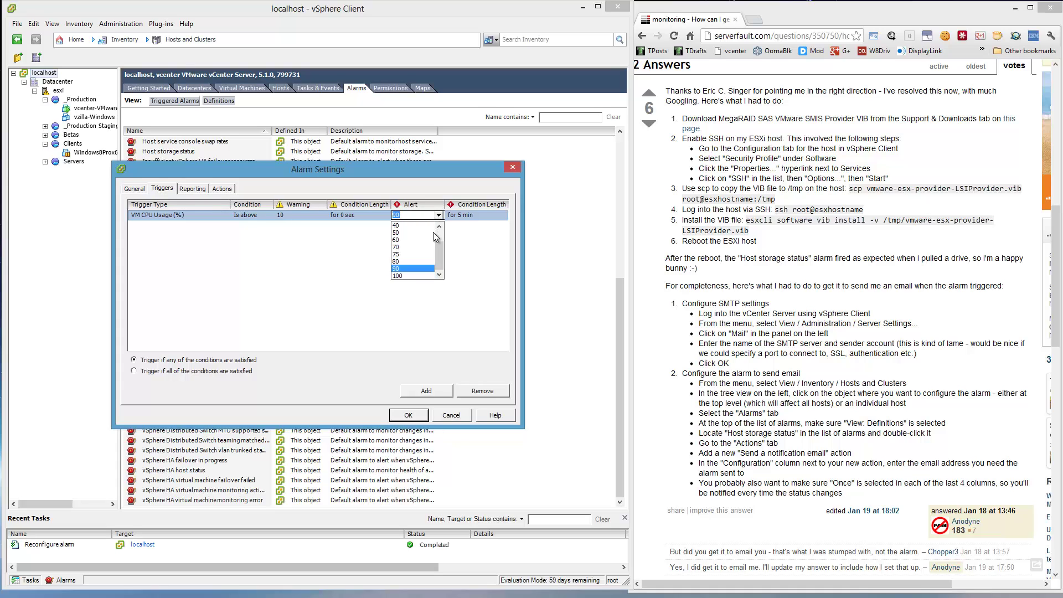
{"action": "scroll", "coordinate": [436, 237], "scroll_direction": "up", "scroll_amount": 1}
{"action": "left_click", "coordinate": [417, 232]}
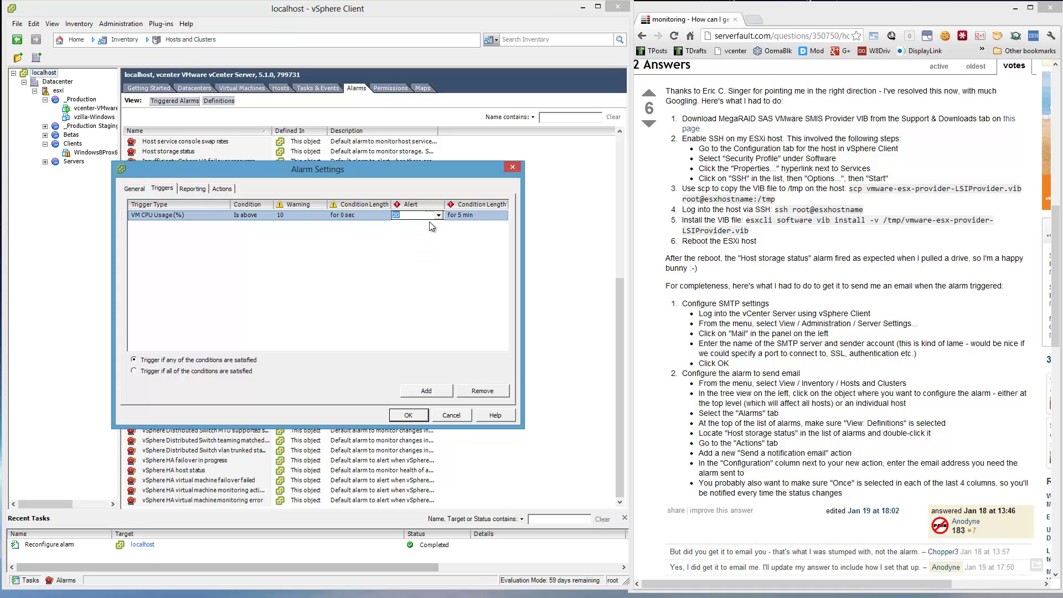
{"action": "left_click", "coordinate": [459, 215]}
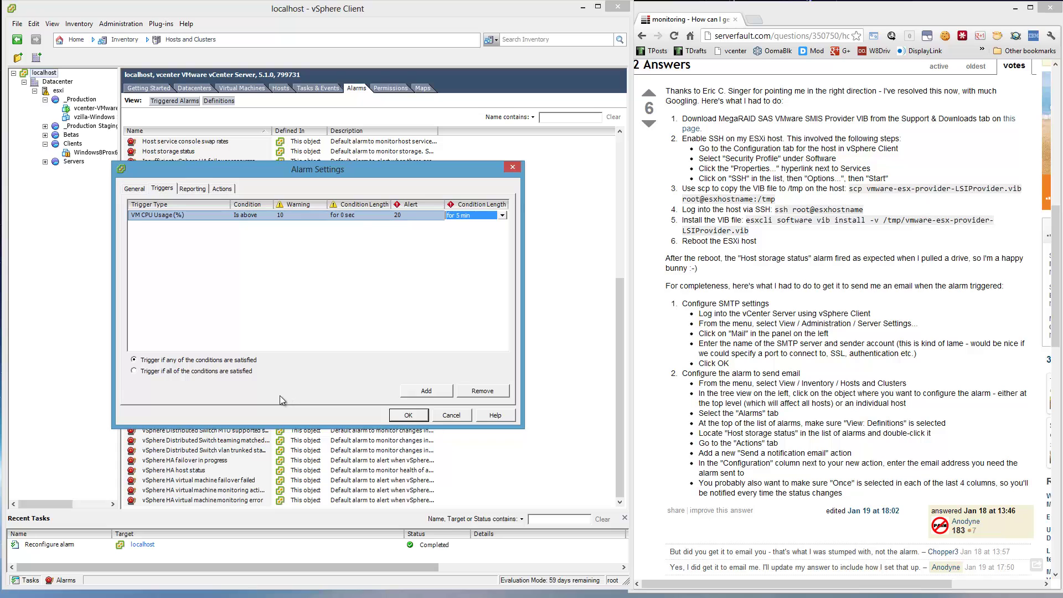
- Review the alarm's tabs and save the reconfigured Virtual machine cpu usage alarm
{"action": "left_click", "coordinate": [192, 191]}
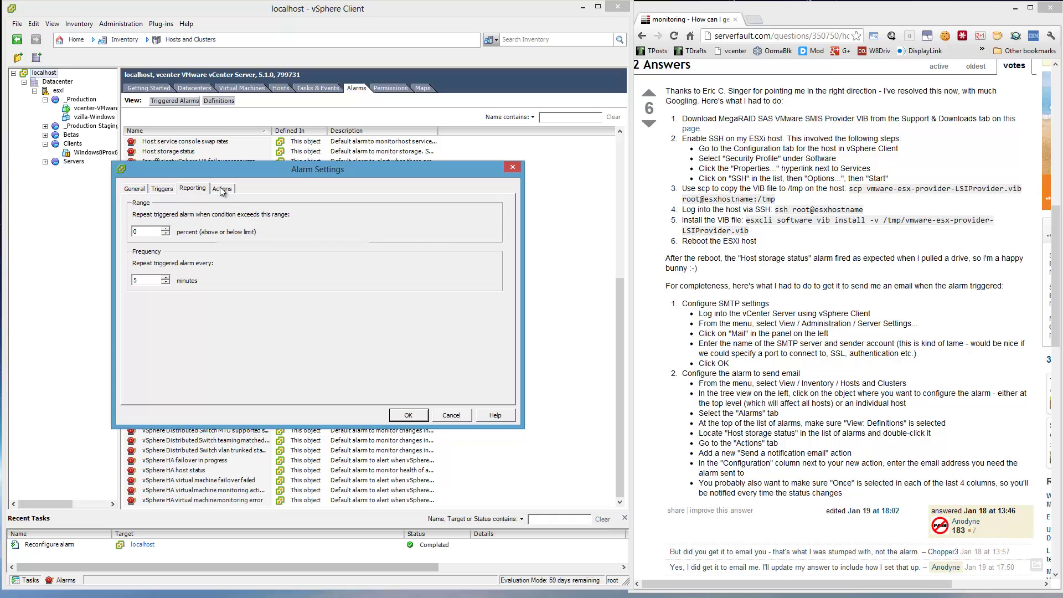
{"action": "left_click", "coordinate": [221, 190]}
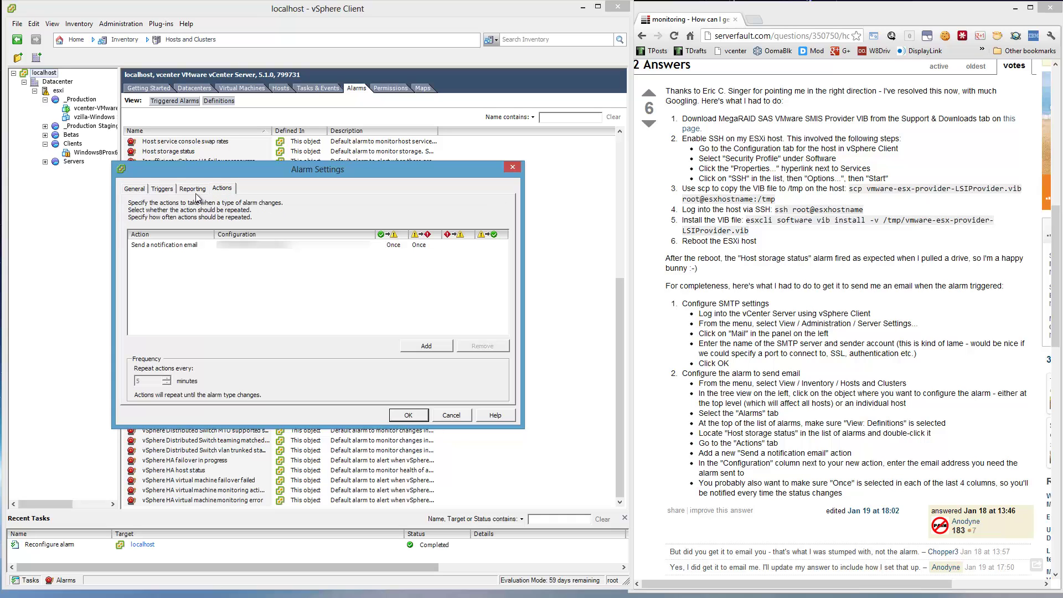
{"action": "left_click", "coordinate": [162, 188]}
{"action": "left_click", "coordinate": [134, 189]}
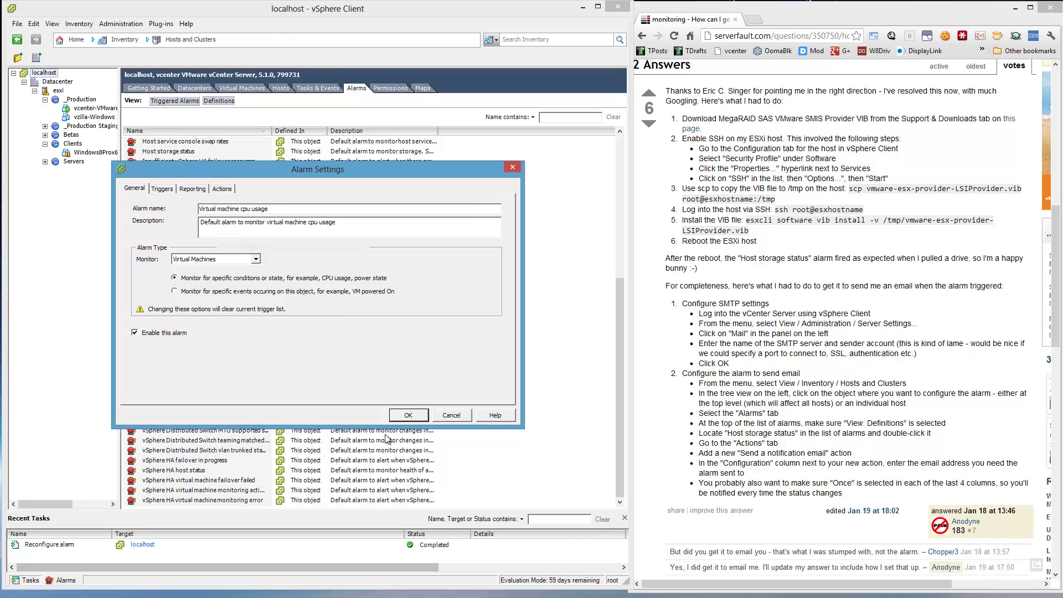
{"action": "left_click", "coordinate": [406, 416]}
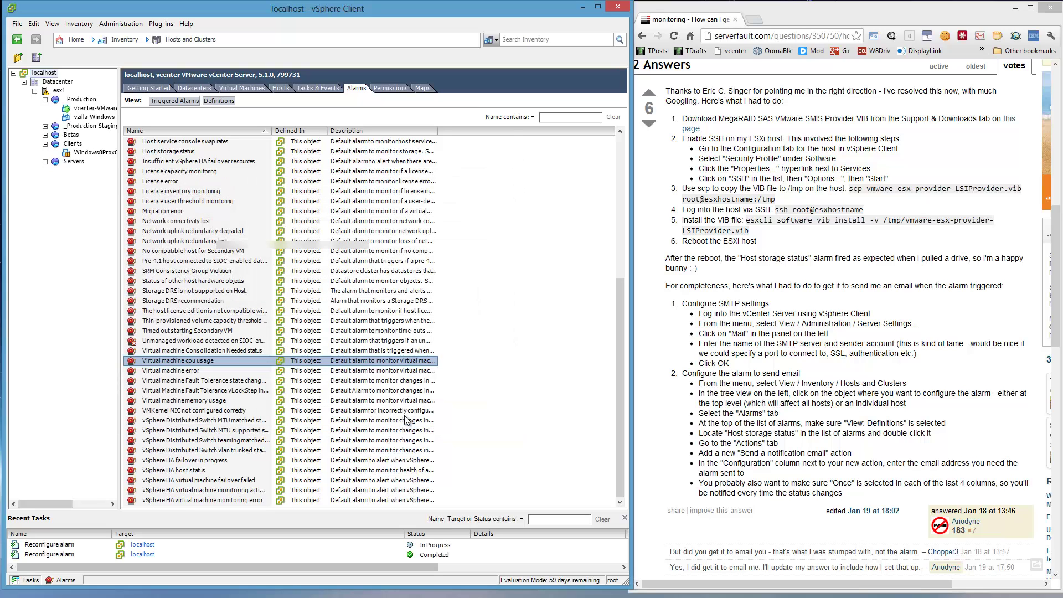
- Reopen the Virtual machine cpu usage alarm's settings and select its Send a notification email action
{"action": "left_click", "coordinate": [228, 360]}
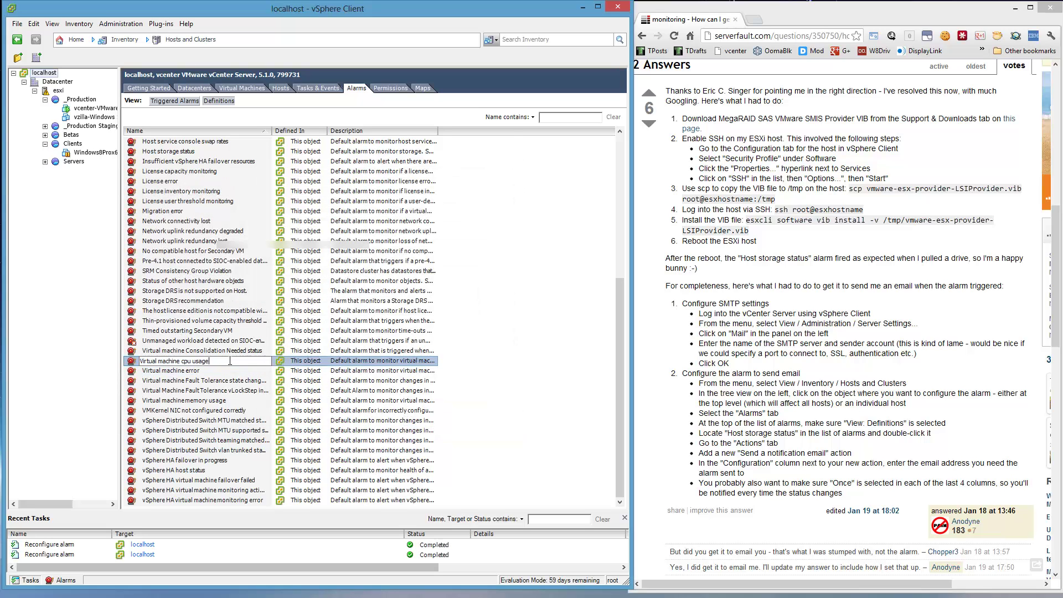
{"action": "right_click", "coordinate": [230, 359]}
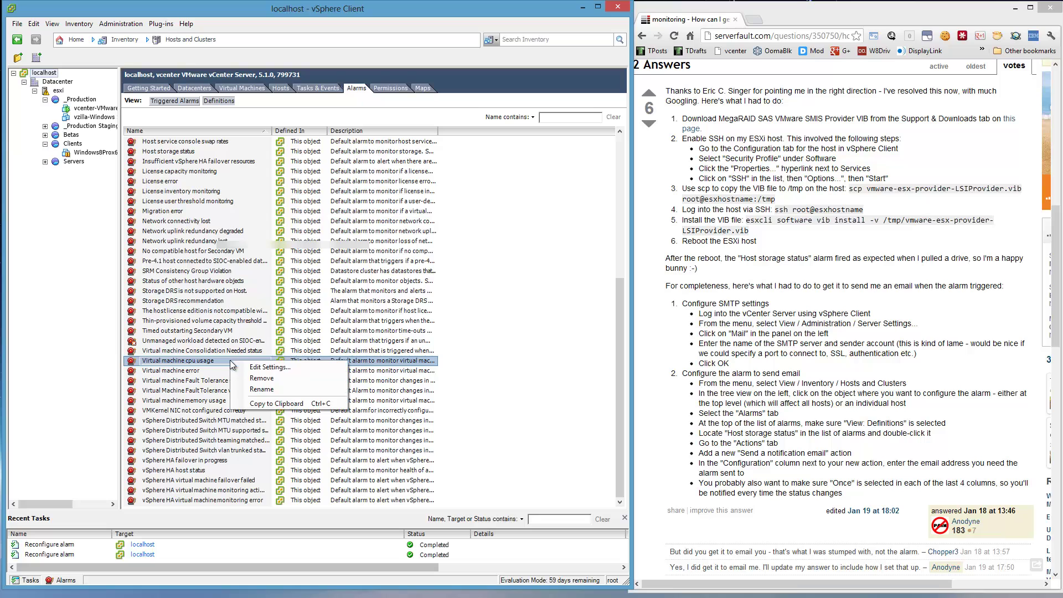
{"action": "left_click", "coordinate": [248, 367]}
{"action": "left_click", "coordinate": [202, 191]}
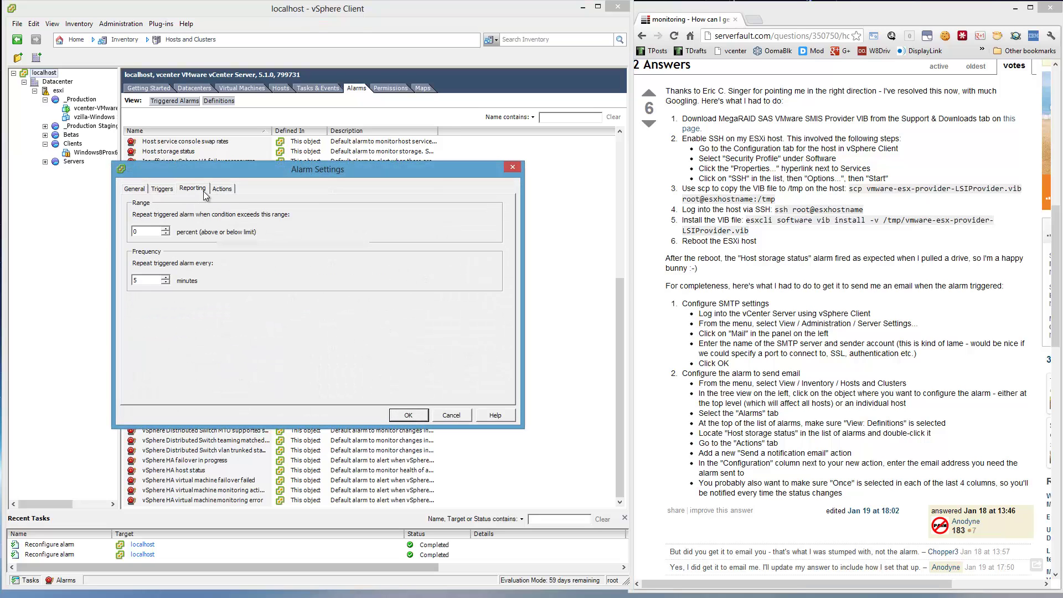
{"action": "left_click", "coordinate": [229, 190]}
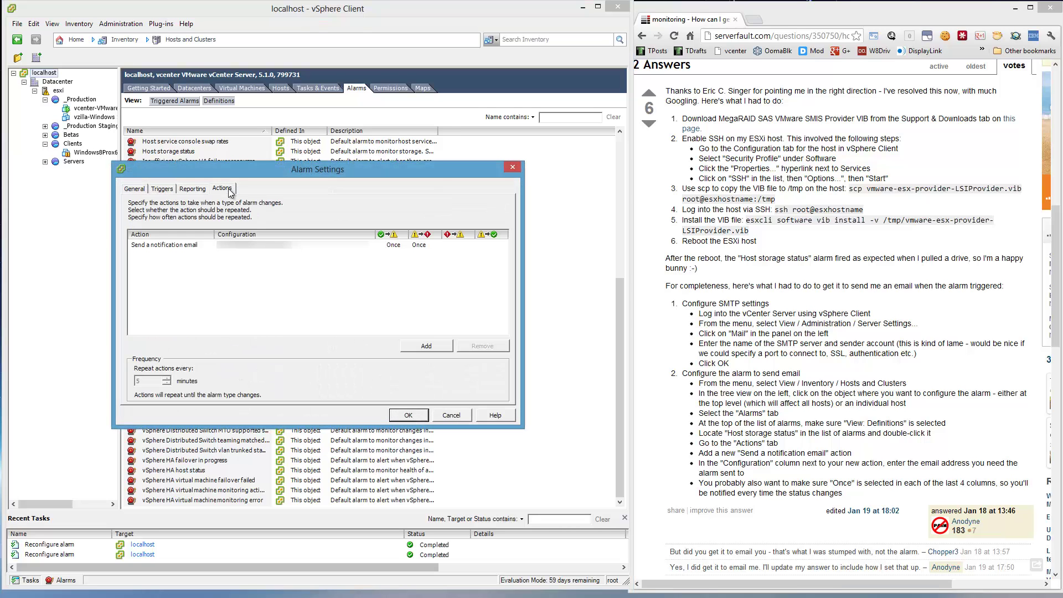
{"action": "left_click", "coordinate": [203, 247]}
- Close the alarm settings and power on the vzilla-Windows Server 2012 Essentials VM
{"action": "key", "text": "Return"}
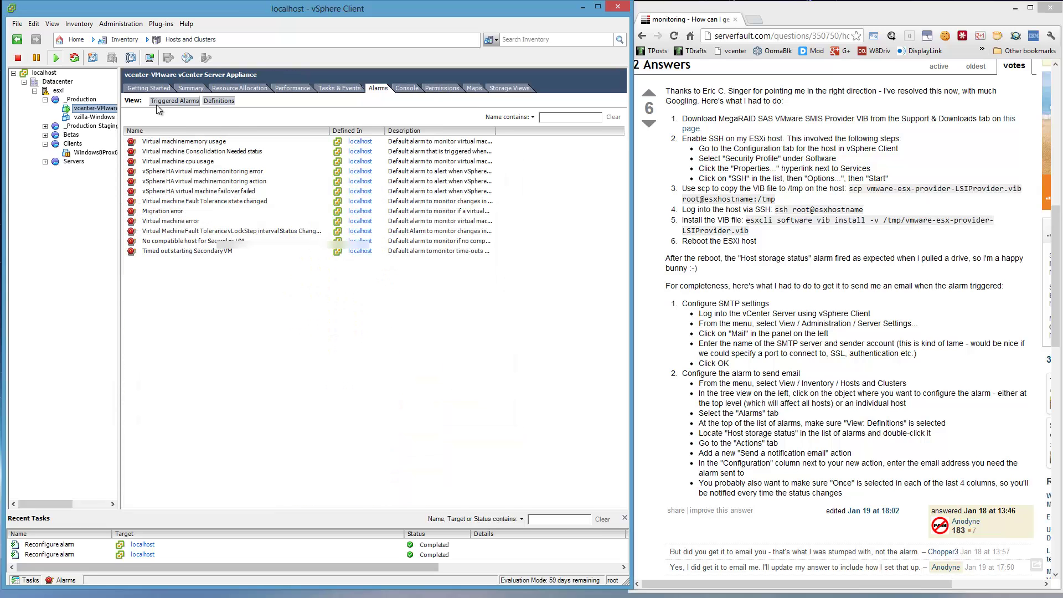
{"action": "left_click", "coordinate": [98, 117]}
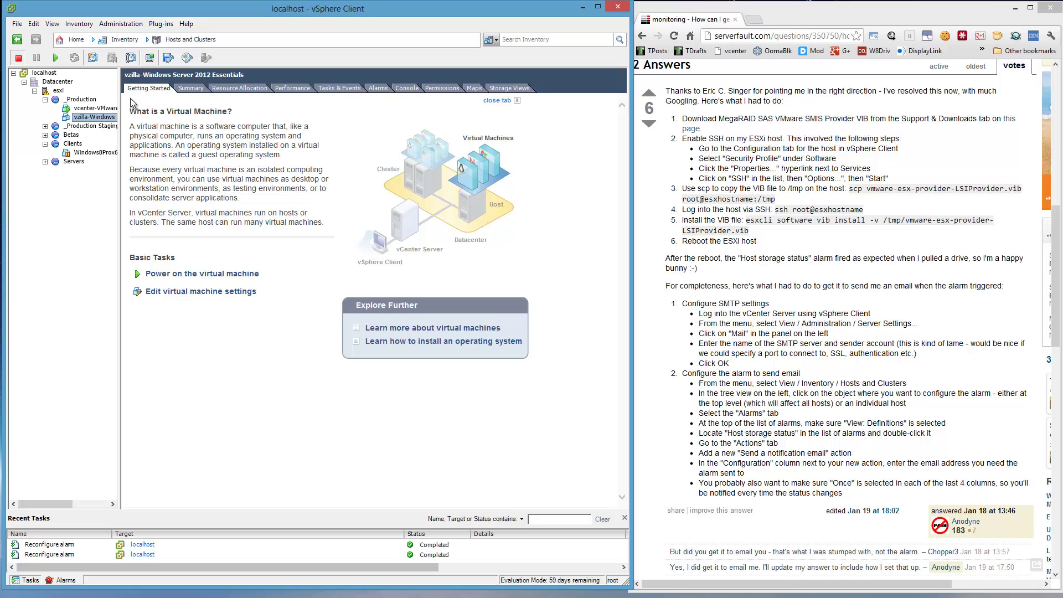
{"action": "left_click", "coordinate": [56, 58]}
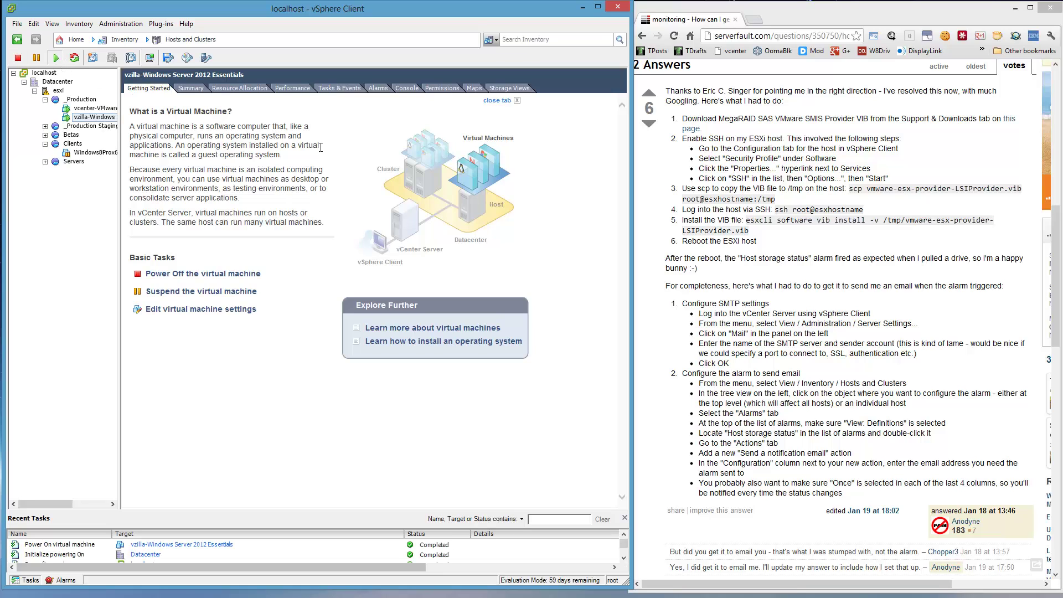
- Watch the VM boot in its console, widening the window and console area
{"action": "left_click", "coordinate": [407, 88]}
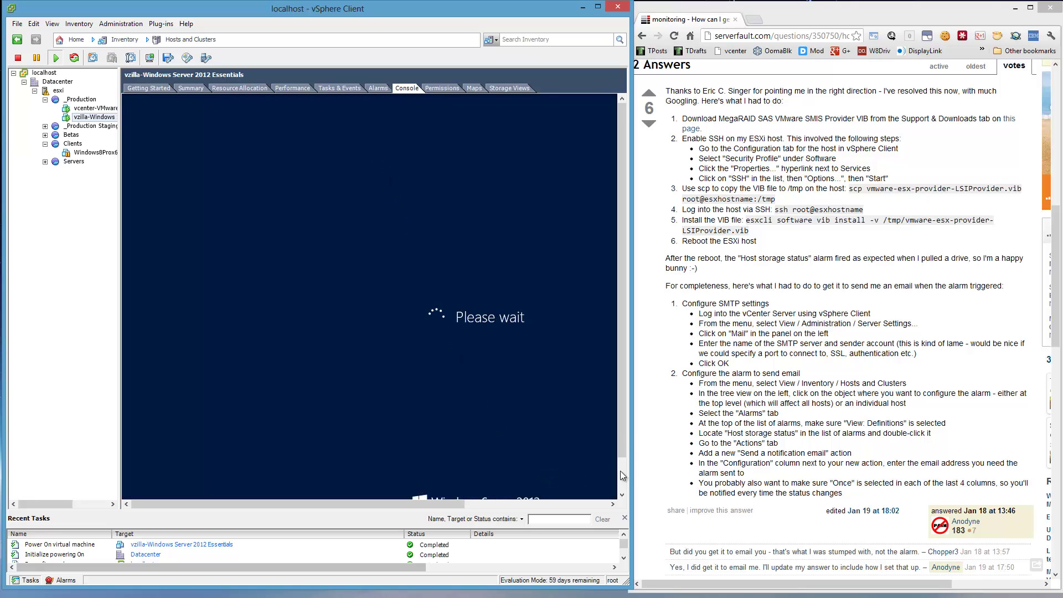
{"action": "left_click_drag", "start_coordinate": [634, 421], "coordinate": [929, 426]}
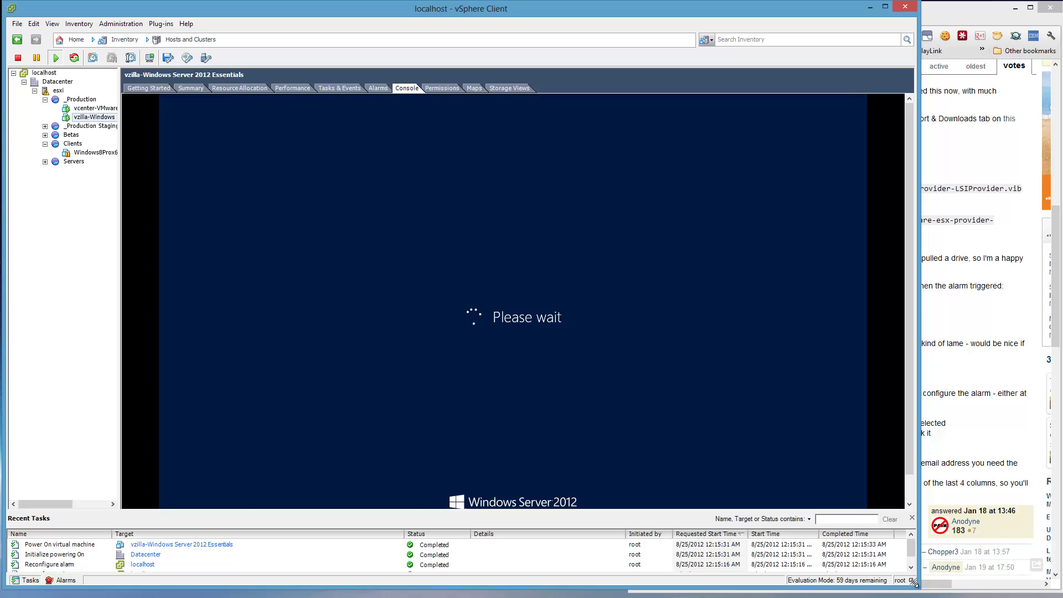
{"action": "left_click_drag", "start_coordinate": [916, 587], "coordinate": [1024, 586]}
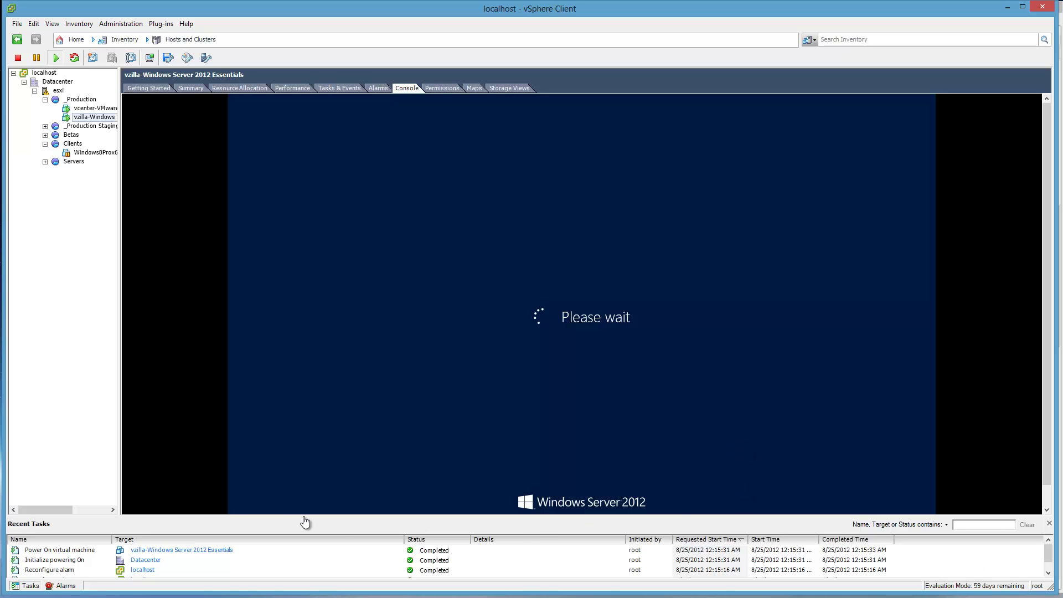
{"action": "left_click_drag", "start_coordinate": [159, 515], "coordinate": [183, 545]}
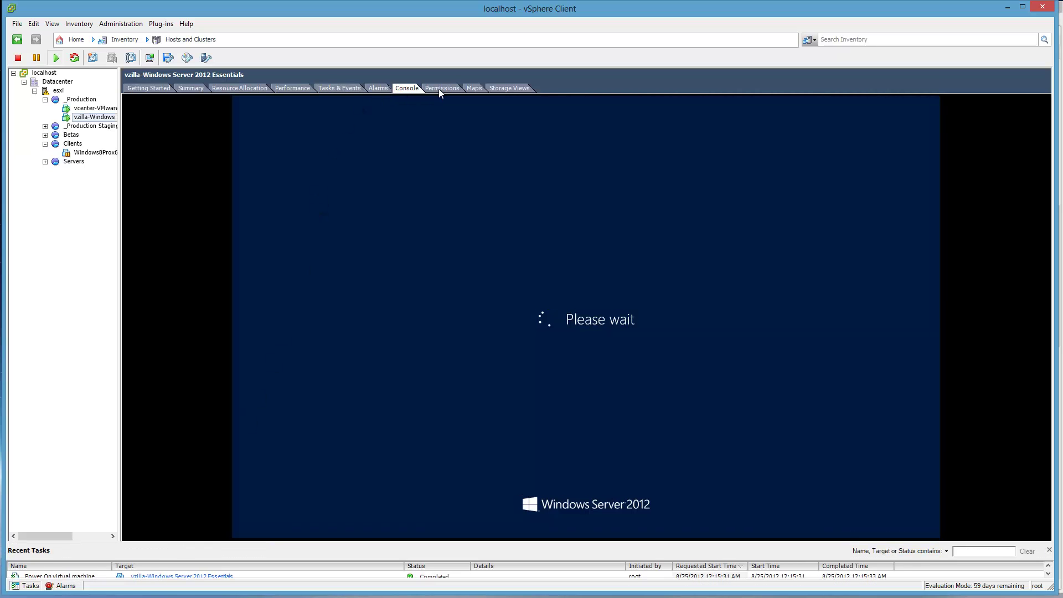
- Install the localhost.localdom certificate from the Performance tab, accepting the security warnings
{"action": "left_click", "coordinate": [304, 87]}
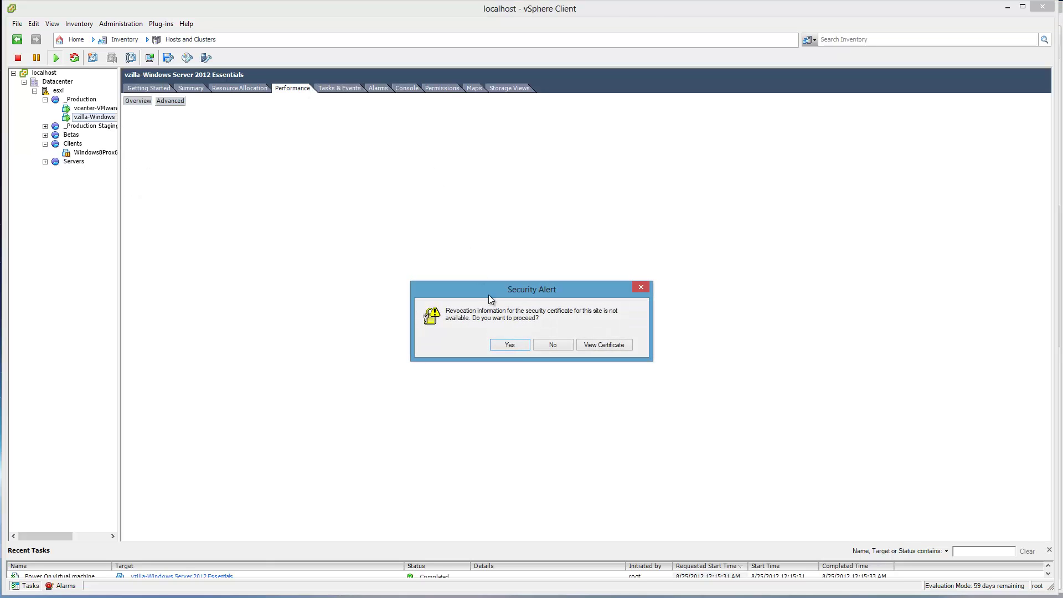
{"action": "left_click", "coordinate": [600, 347]}
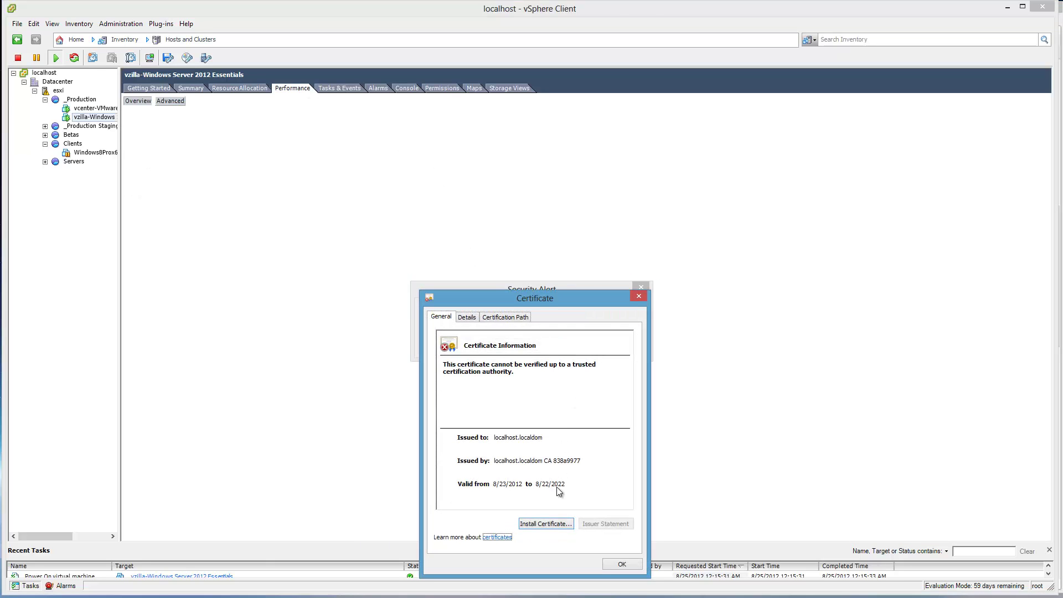
{"action": "left_click", "coordinate": [536, 529]}
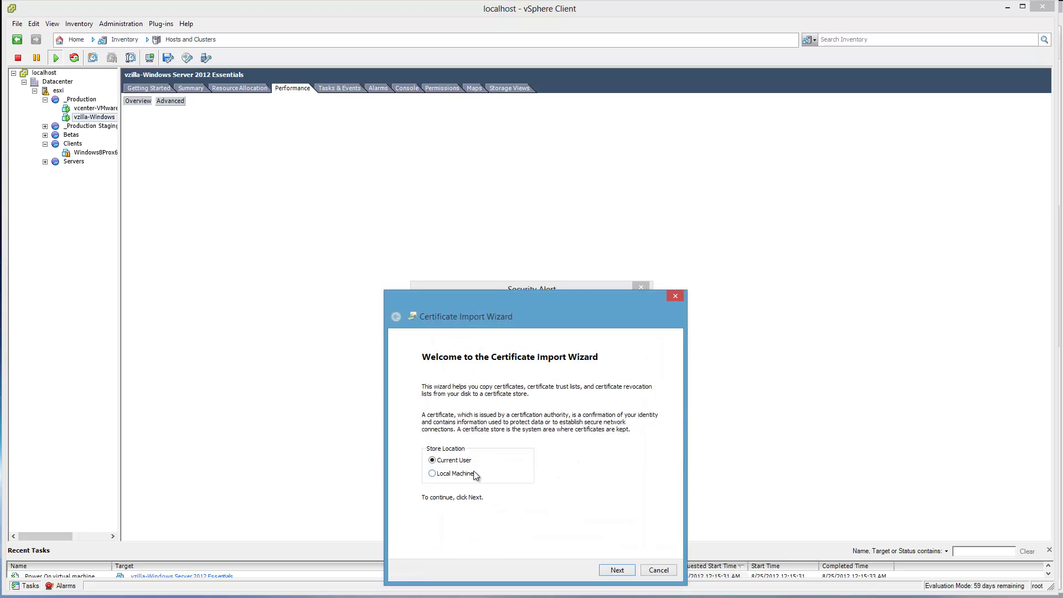
{"action": "left_click", "coordinate": [616, 570]}
{"action": "left_click", "coordinate": [616, 570]}
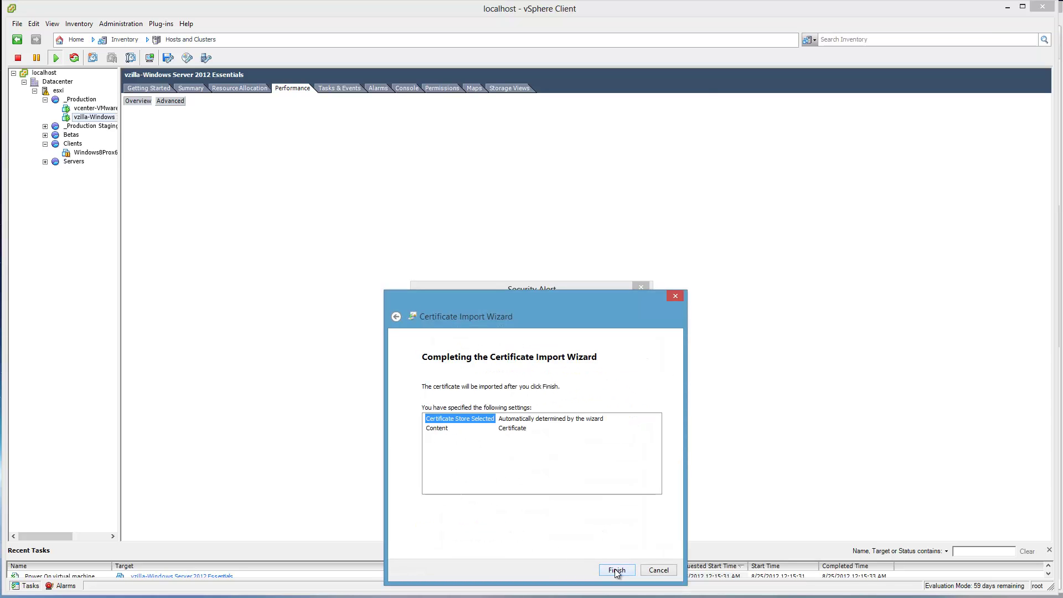
{"action": "left_click", "coordinate": [615, 570]}
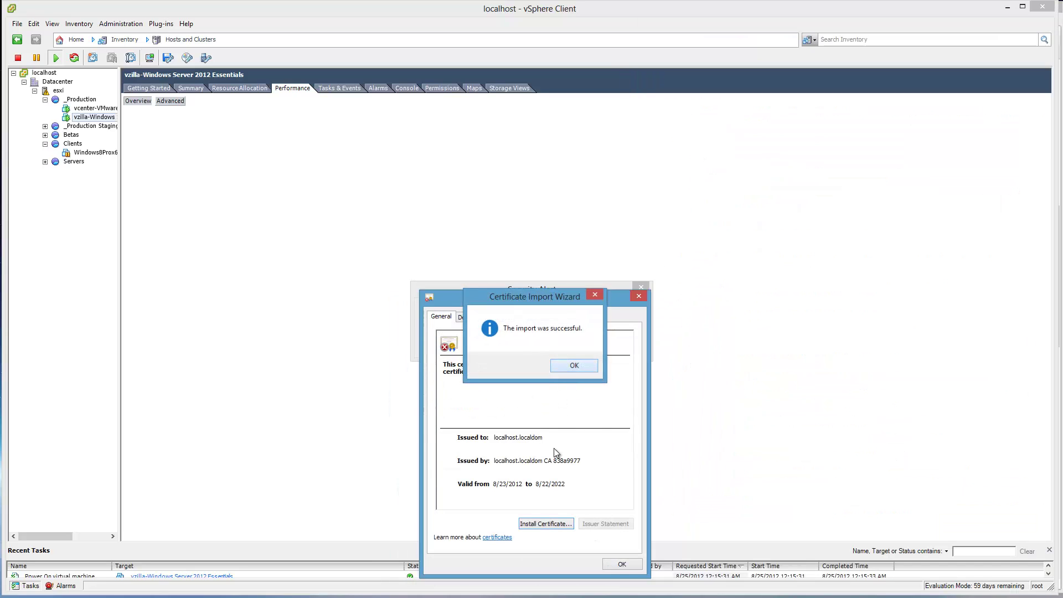
{"action": "left_click", "coordinate": [573, 364]}
{"action": "left_click", "coordinate": [622, 563]}
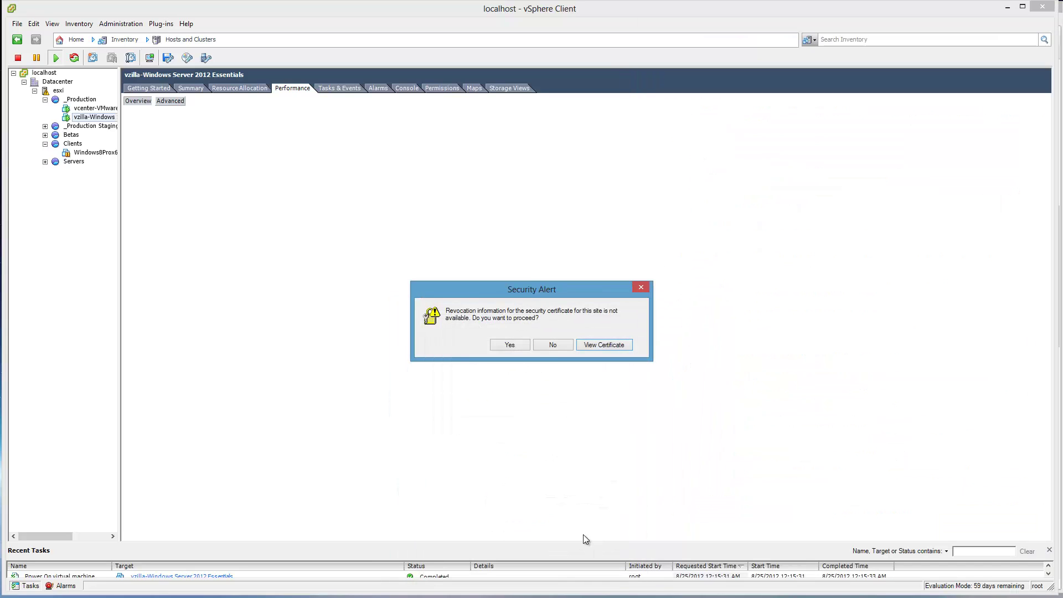
{"action": "left_click", "coordinate": [511, 341]}
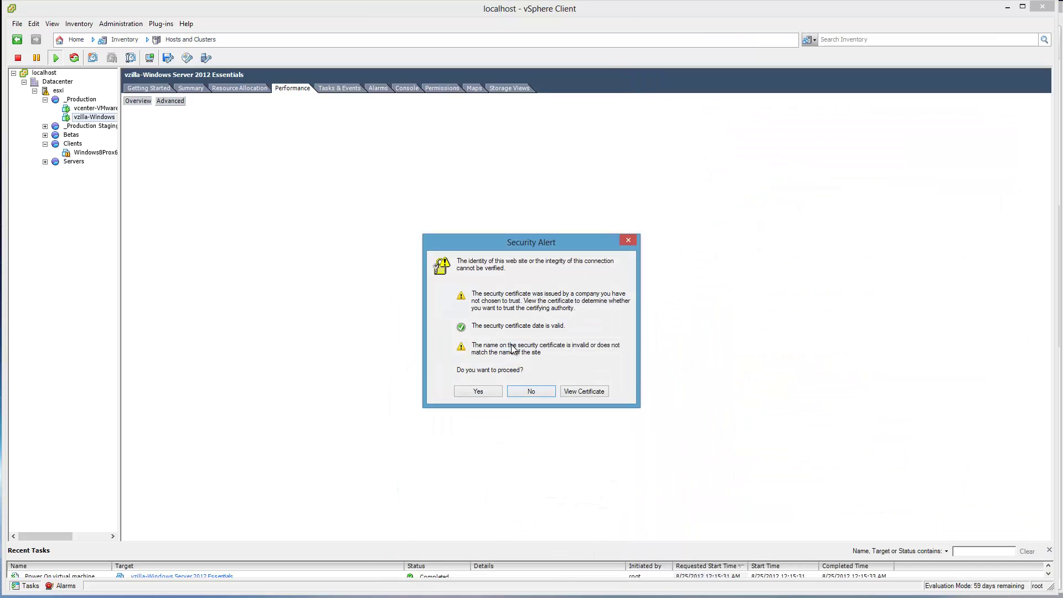
{"action": "left_click", "coordinate": [478, 391]}
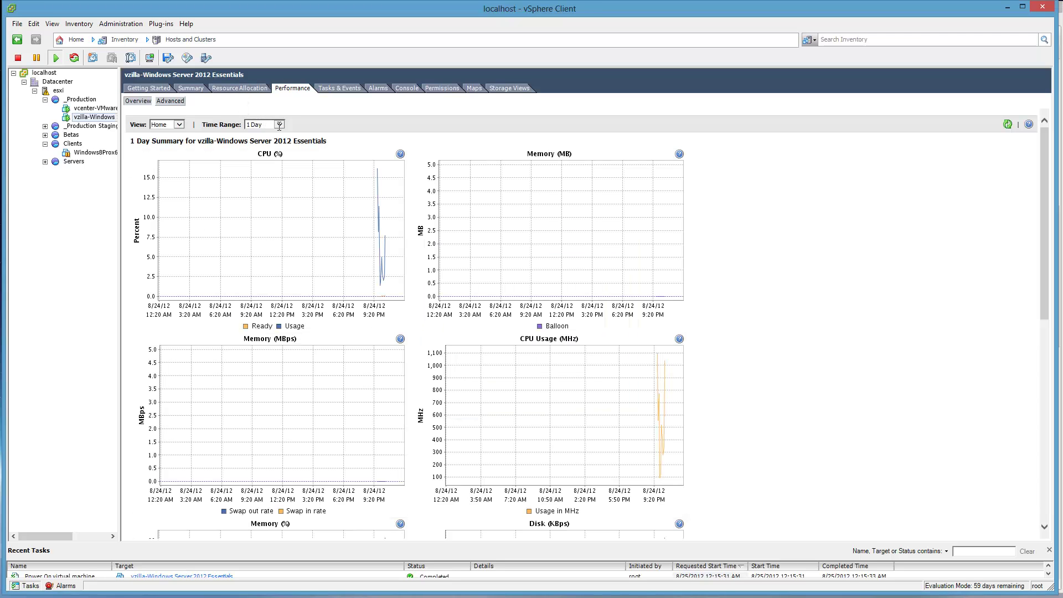
- Switch the performance charts to Real-time and show the VM's Summary
{"action": "left_click", "coordinate": [264, 124]}
{"action": "left_click", "coordinate": [264, 122]}
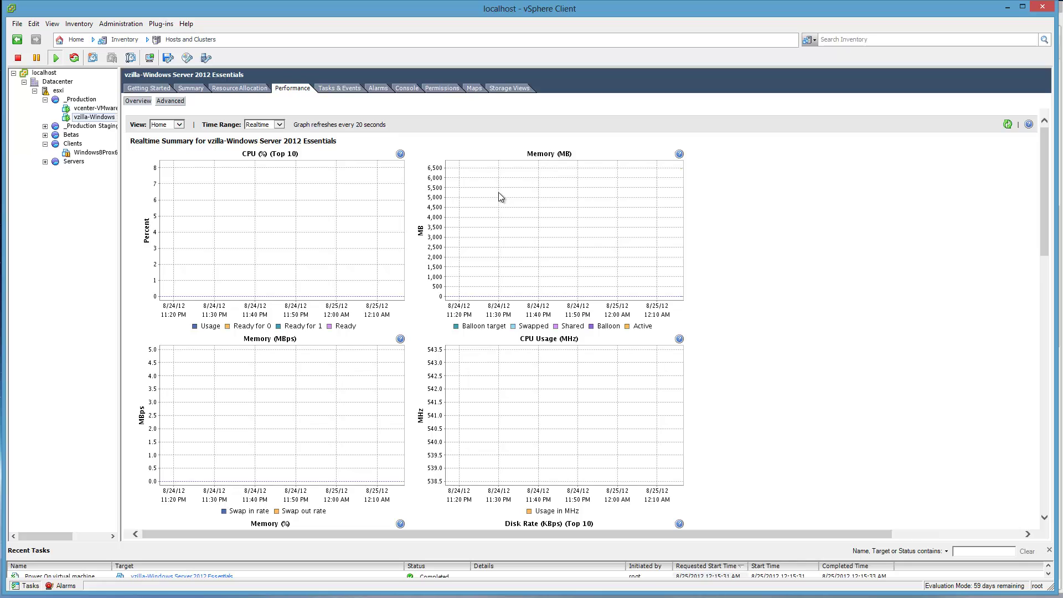
{"action": "left_click", "coordinate": [187, 88]}
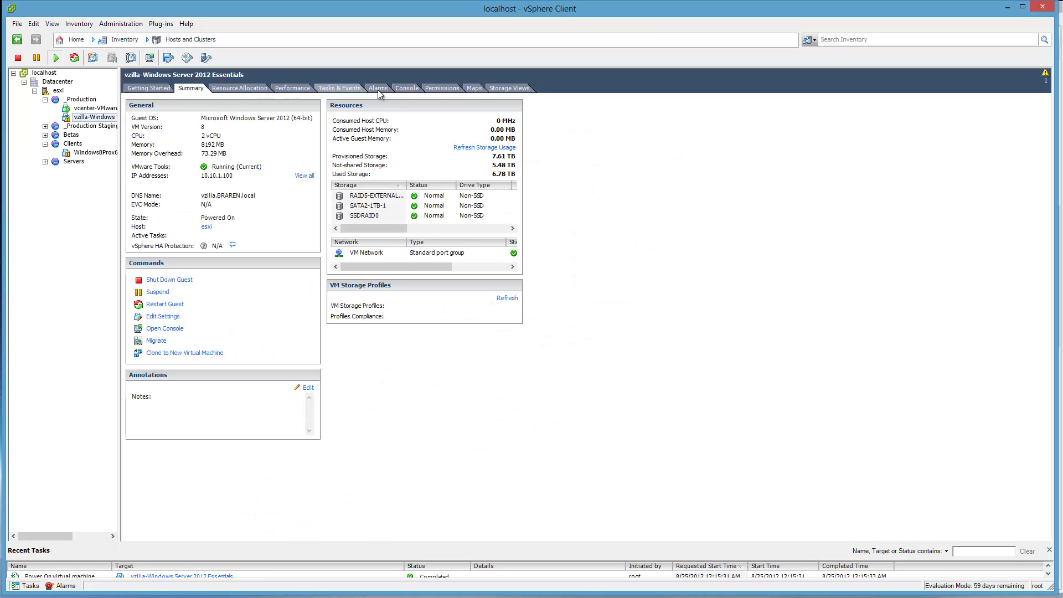
- Sign in to the Windows VM through its console and minimize File Explorer
{"action": "left_click", "coordinate": [407, 88]}
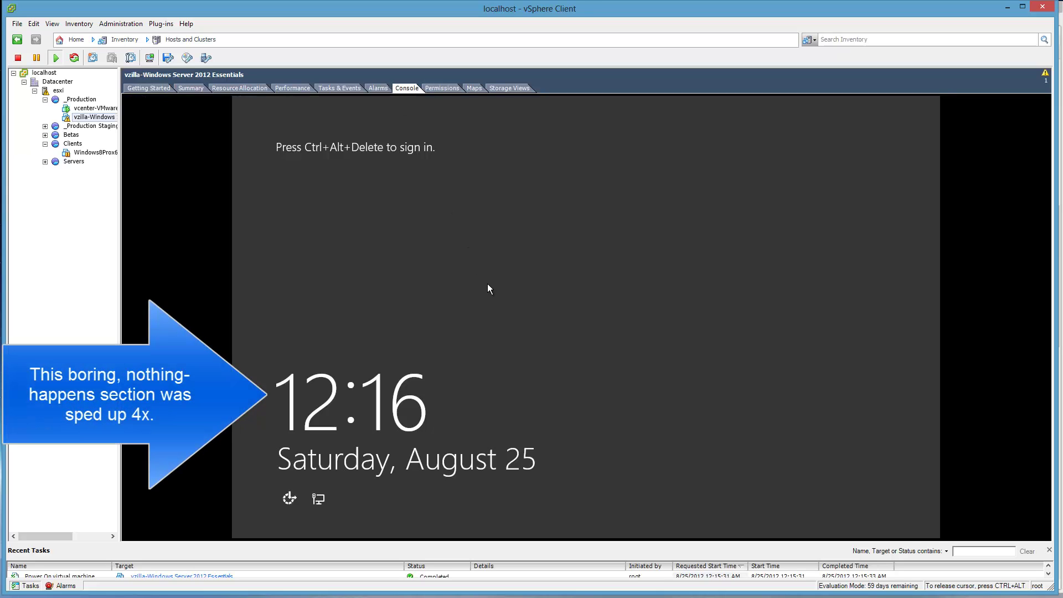
{"action": "key", "text": "ctrl+alt+Insert"}
{"action": "type", "text": "••••••••"}
{"action": "key", "text": "Return"}
{"action": "left_click", "coordinate": [367, 444]}
{"action": "left_click", "coordinate": [327, 527]}
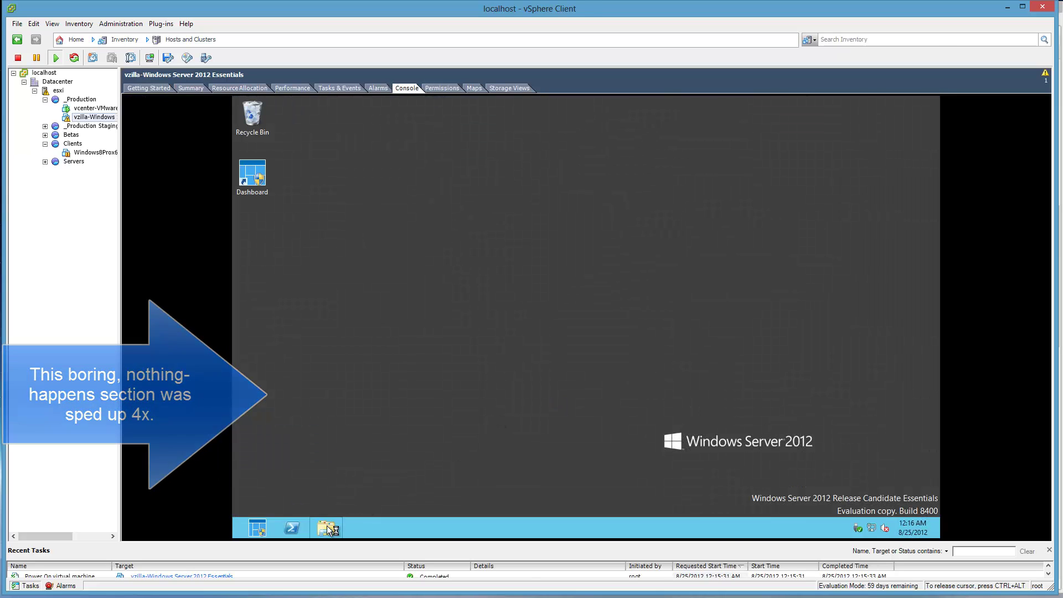
{"action": "left_click", "coordinate": [634, 286]}
{"action": "left_click", "coordinate": [839, 199]}
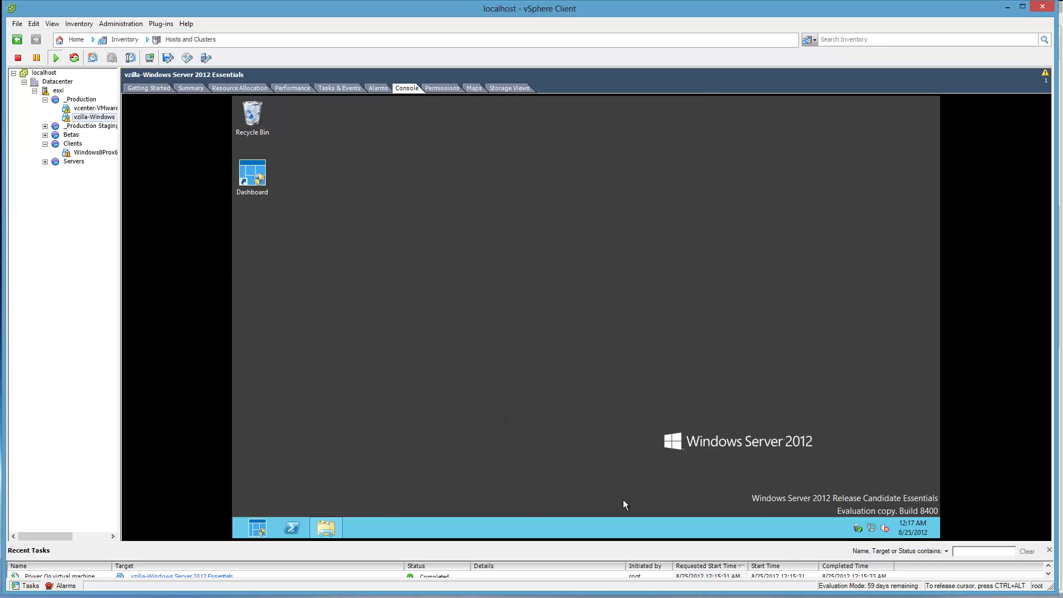
- Release the console and show triggered alarms in an enlarged bottom panel
{"action": "key", "text": "ctrl+alt"}
{"action": "left_click_drag", "start_coordinate": [222, 543], "coordinate": [226, 510]}
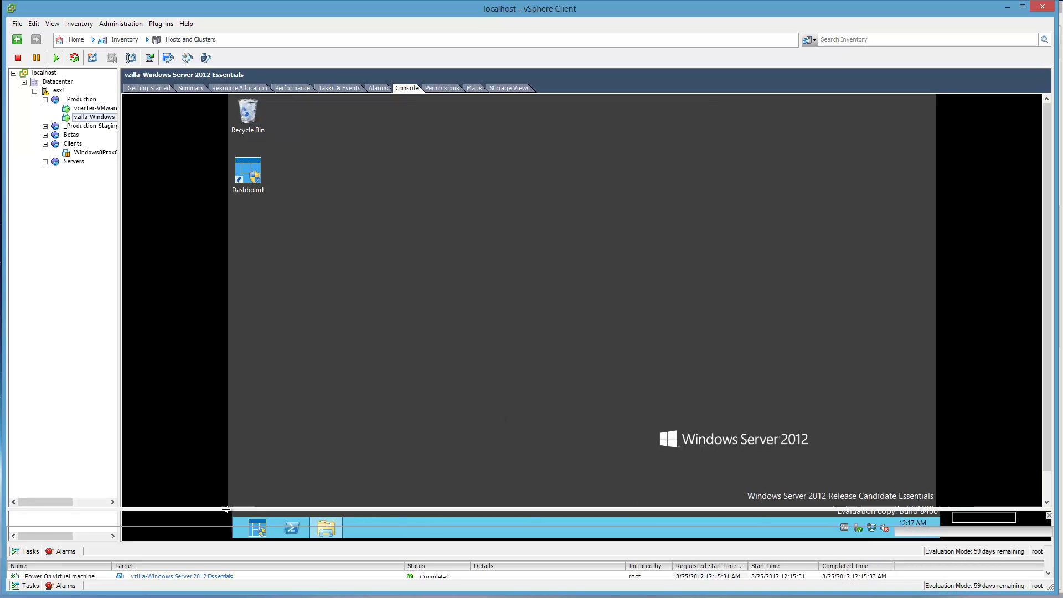
{"action": "left_click", "coordinate": [62, 586]}
{"action": "left_click", "coordinate": [28, 586]}
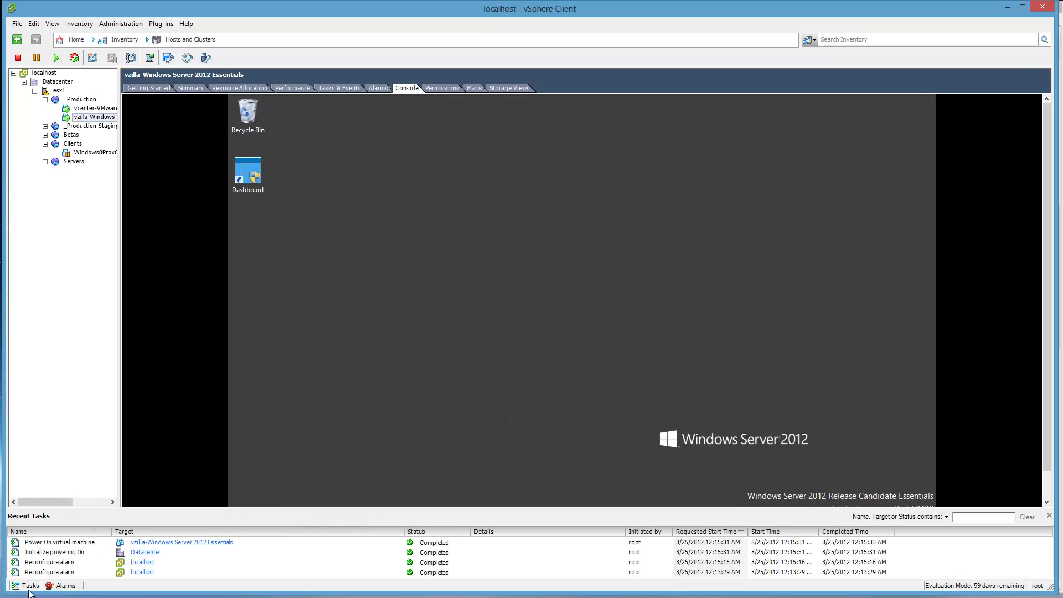
{"action": "left_click", "coordinate": [62, 586]}
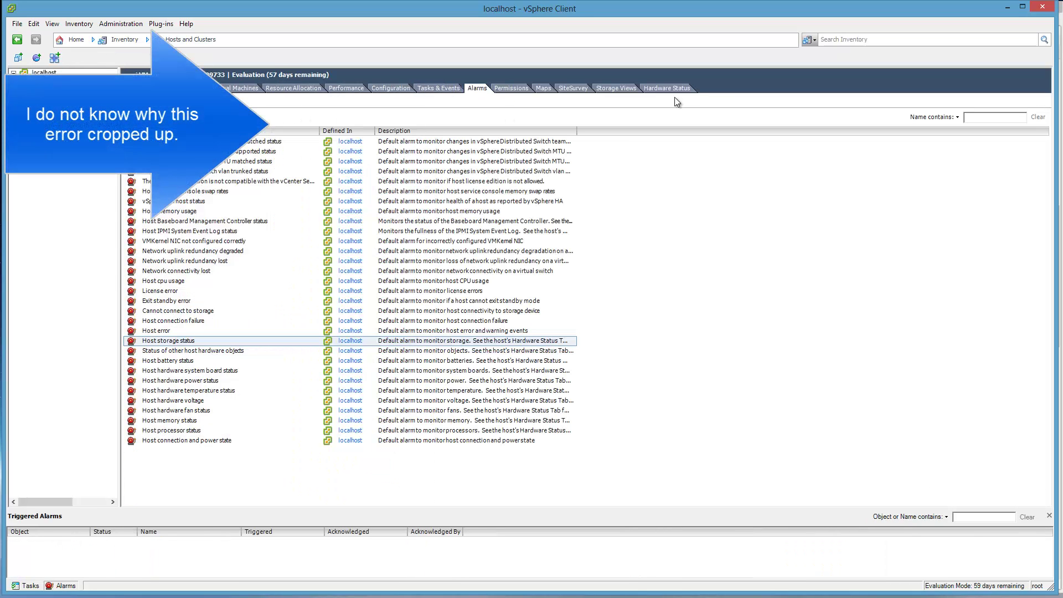
- Dismiss the communication error from Hardware Status and go to localhost's alarm definitions
{"action": "left_click", "coordinate": [666, 89]}
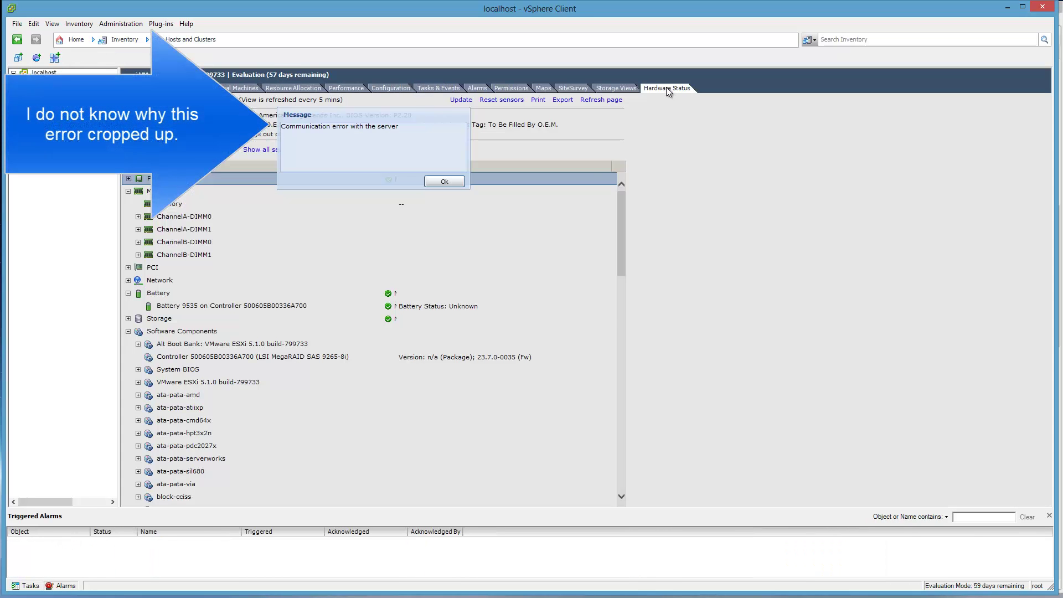
{"action": "left_click", "coordinate": [445, 181]}
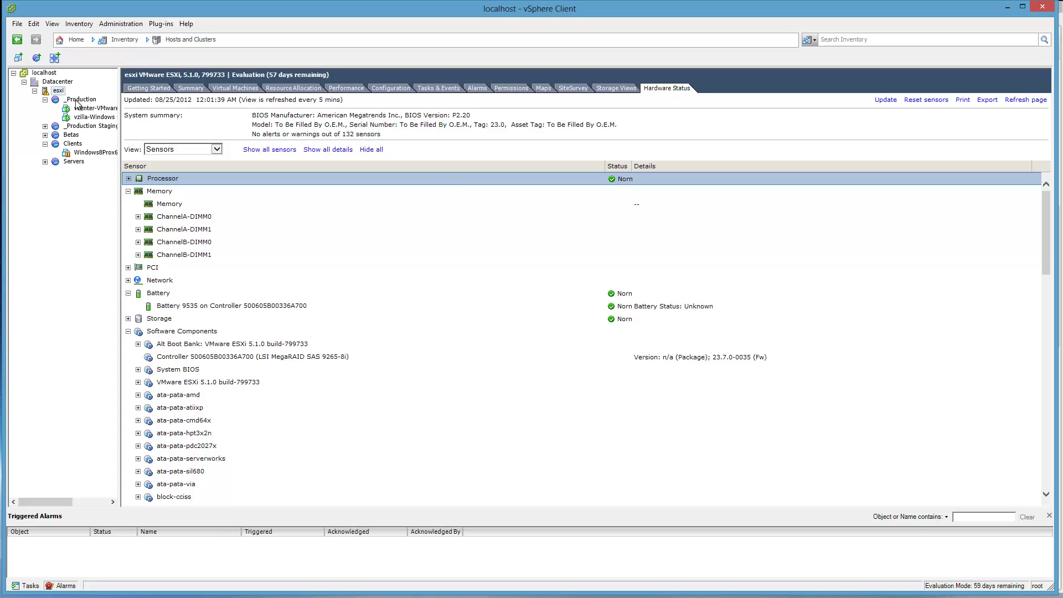
{"action": "left_click", "coordinate": [44, 73]}
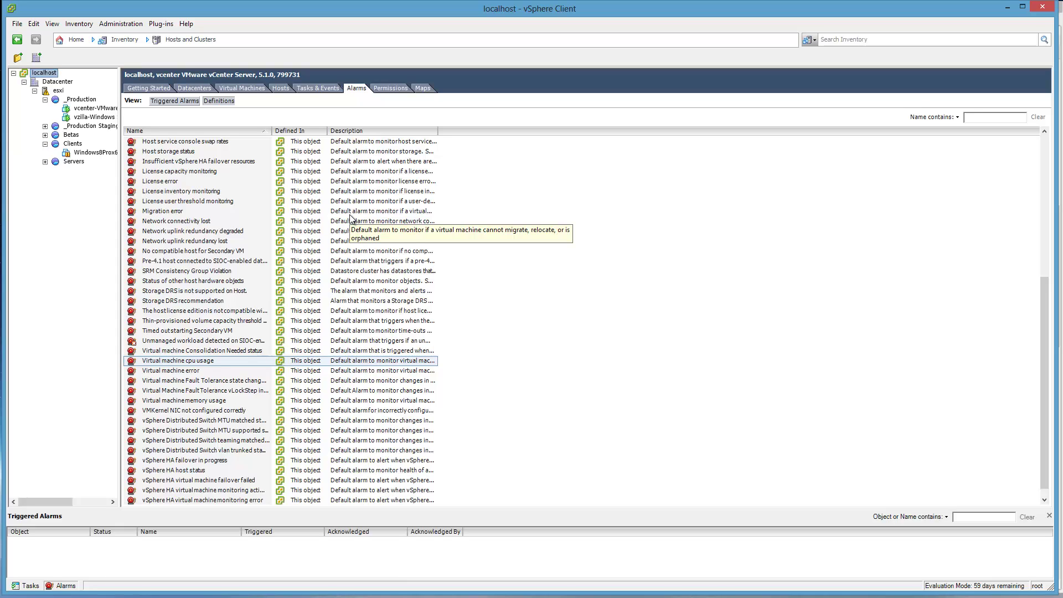
- Delete the Send a notification email action from Virtual machine cpu usage and save
{"action": "left_click", "coordinate": [210, 361]}
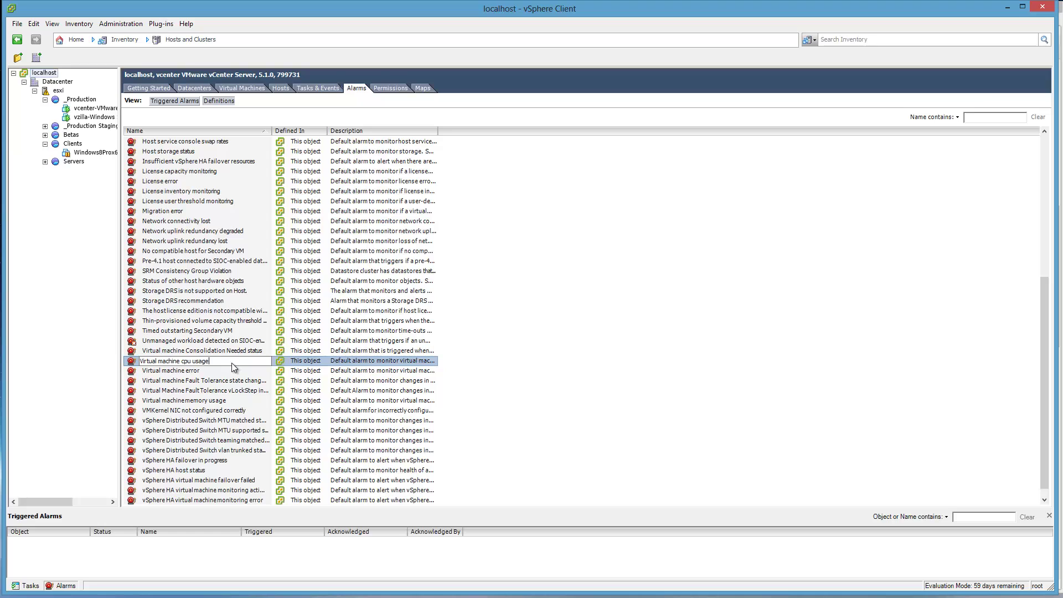
{"action": "right_click", "coordinate": [232, 363]}
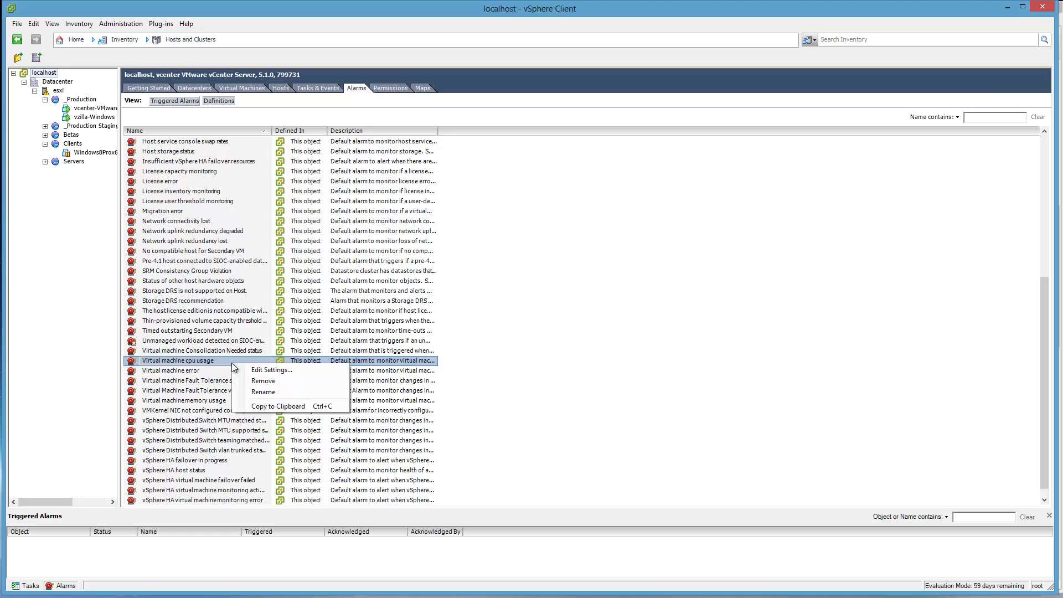
{"action": "left_click", "coordinate": [261, 369]}
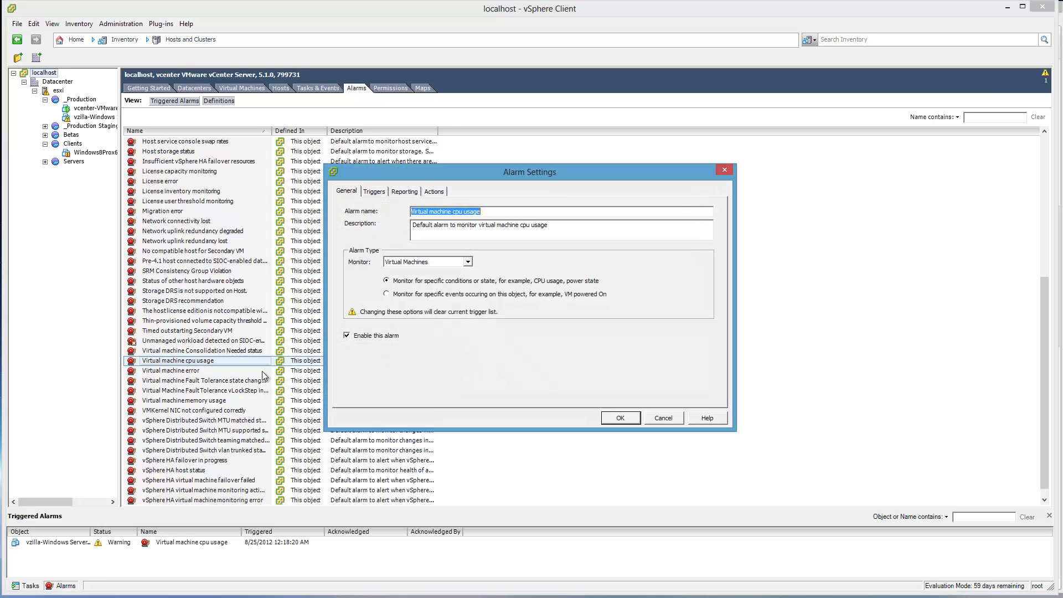
{"action": "left_click", "coordinate": [410, 191]}
{"action": "left_click", "coordinate": [428, 193]}
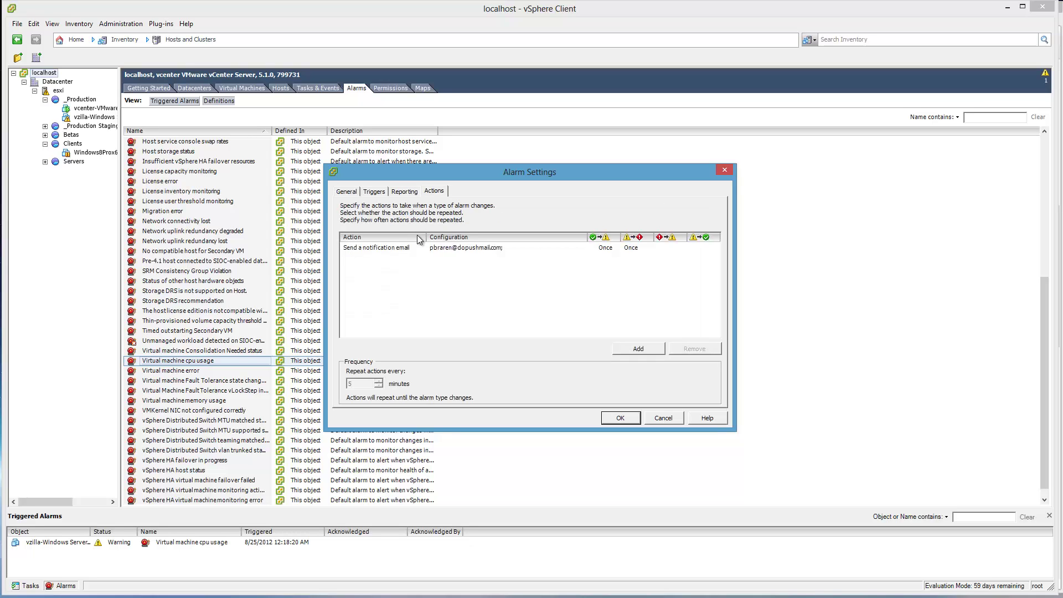
{"action": "left_click", "coordinate": [407, 249]}
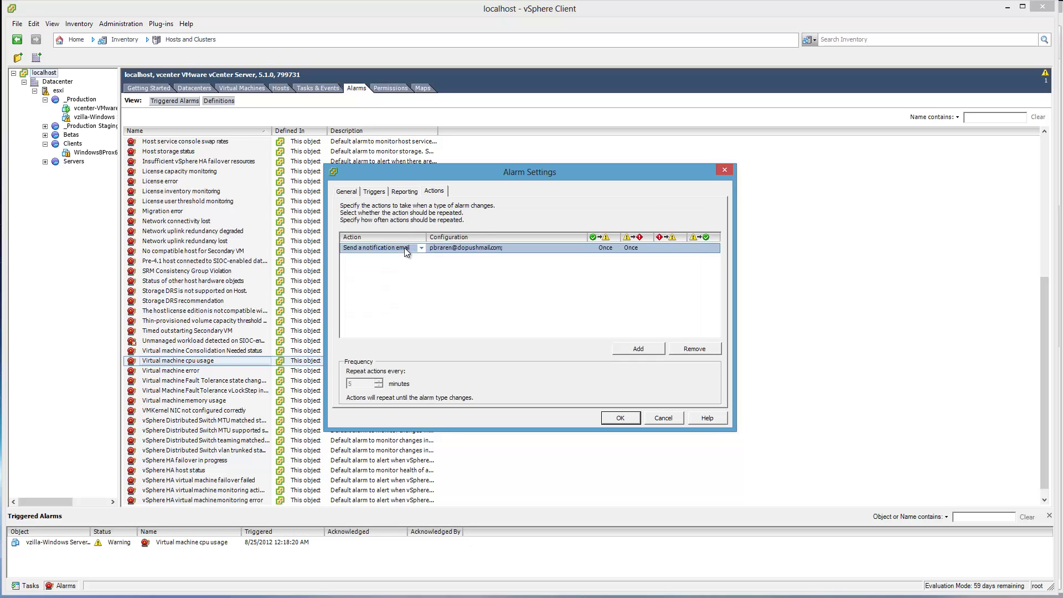
{"action": "left_click", "coordinate": [695, 349]}
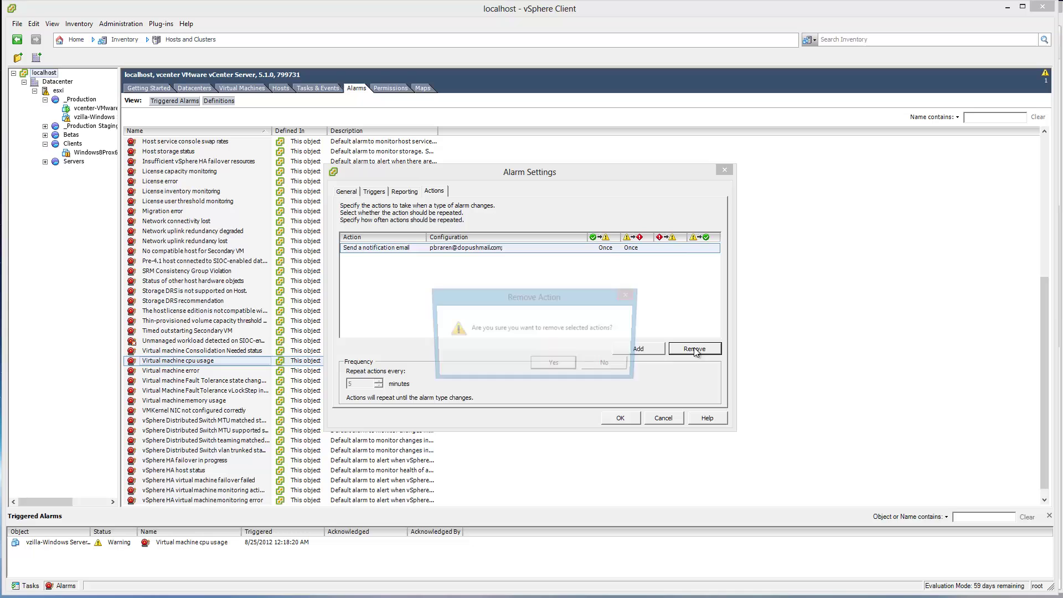
{"action": "left_click", "coordinate": [551, 362]}
{"action": "left_click", "coordinate": [620, 418]}
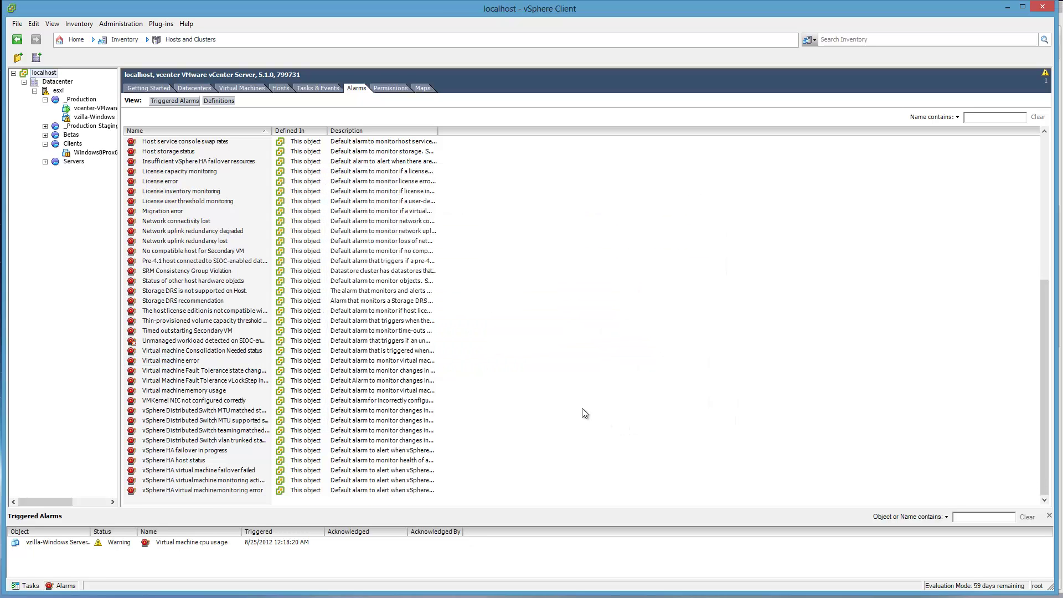
{"action": "scroll", "coordinate": [576, 404], "scroll_direction": "up", "scroll_amount": 2}
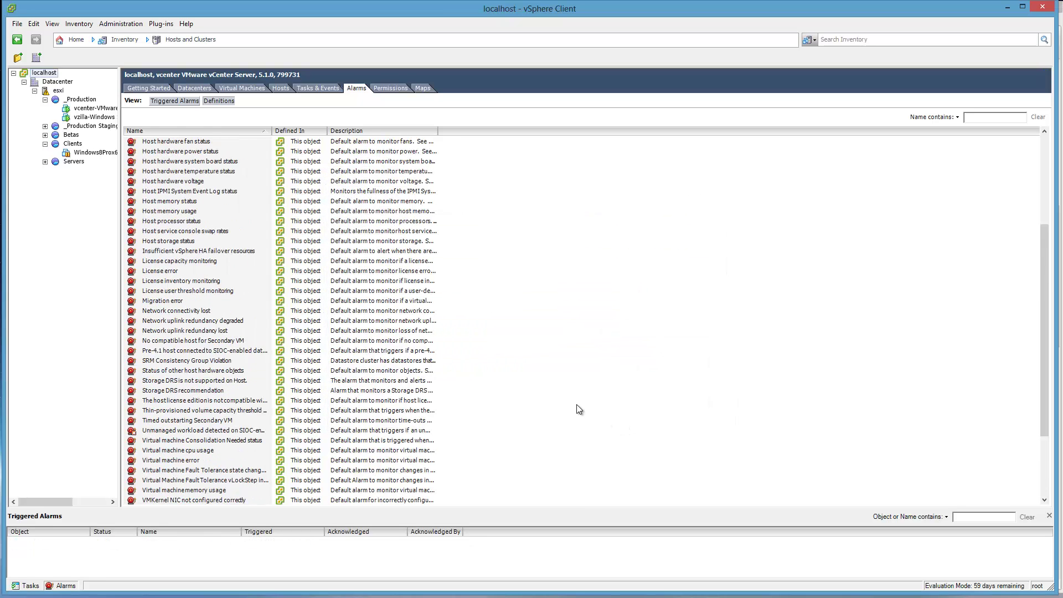
{"action": "scroll", "coordinate": [576, 404], "scroll_direction": "up", "scroll_amount": 5}
{"action": "scroll", "coordinate": [576, 405], "scroll_direction": "down", "scroll_amount": 6}
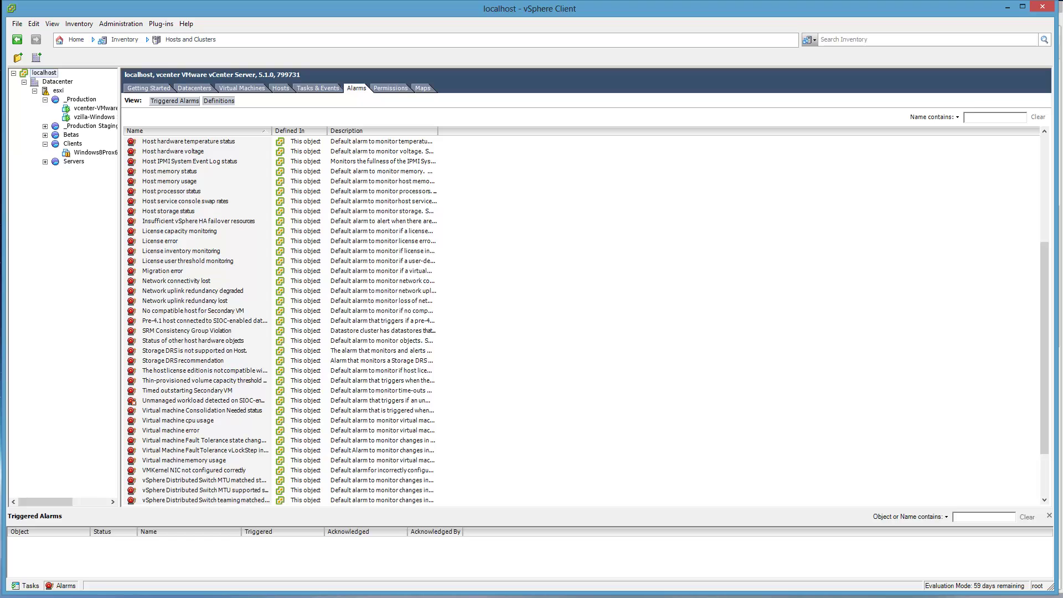
{"action": "key", "text": "alt+Tab"}
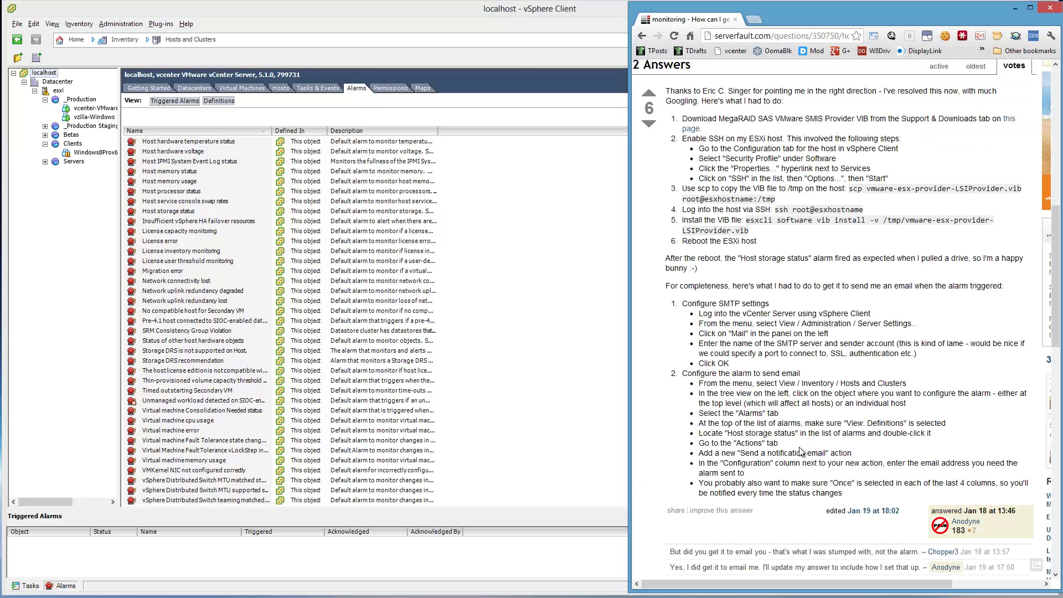
{"action": "left_click", "coordinate": [496, 351]}
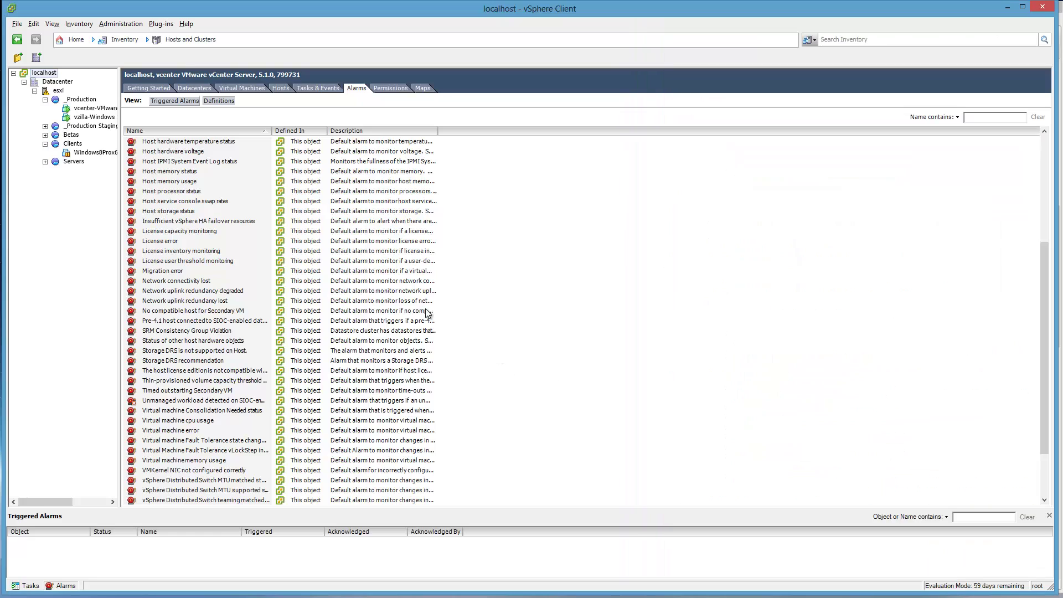
{"action": "left_click", "coordinate": [184, 213]}
- Set the Host storage status email's warning-to-alert column to Once
{"action": "right_click", "coordinate": [184, 213]}
{"action": "left_click", "coordinate": [217, 219]}
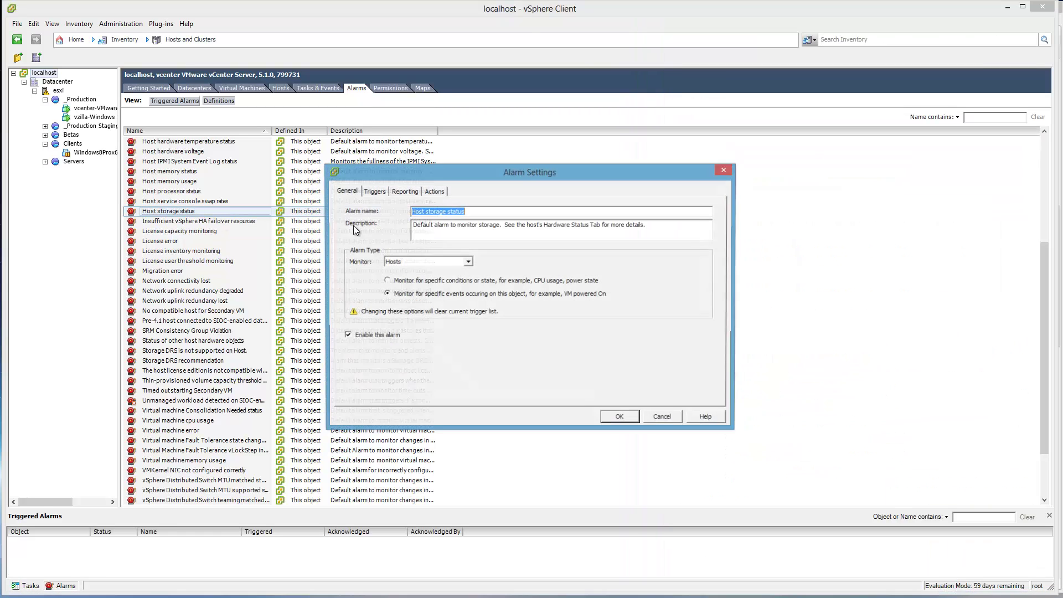
{"action": "left_click", "coordinate": [413, 194]}
{"action": "left_click", "coordinate": [439, 195]}
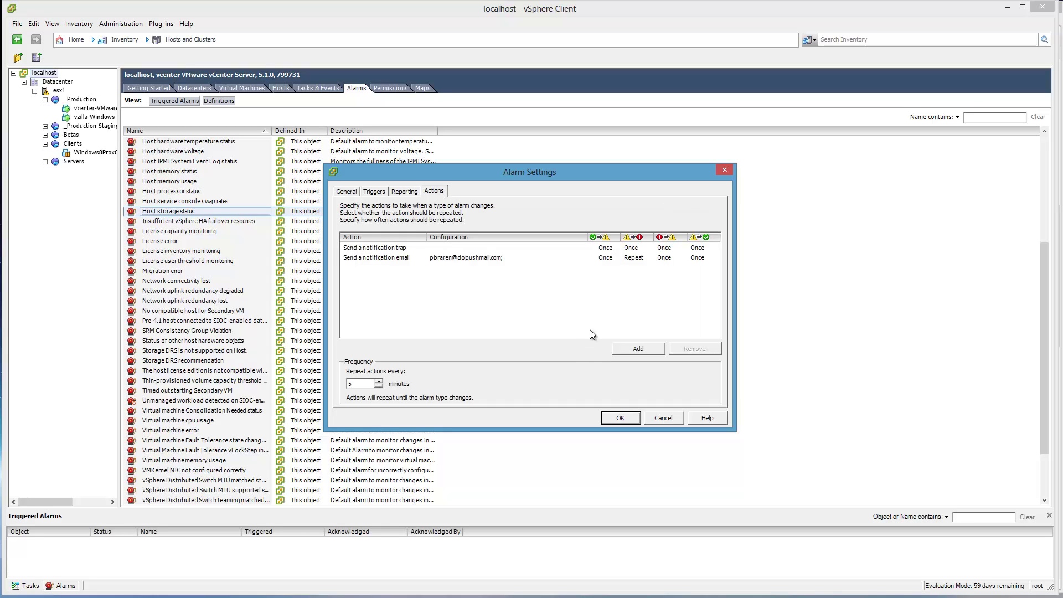
{"action": "left_click", "coordinate": [643, 260]}
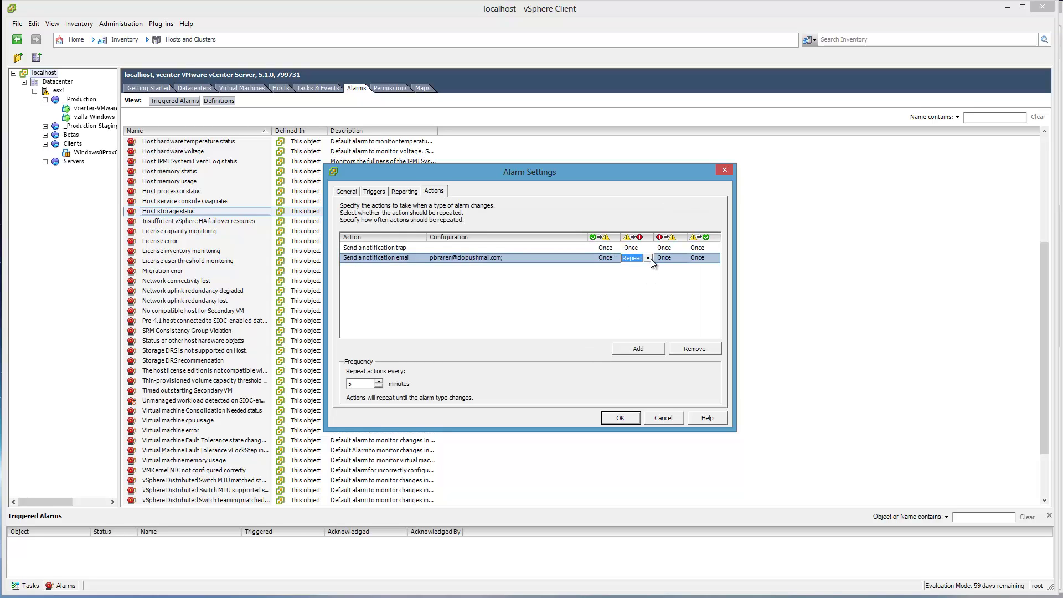
{"action": "left_click", "coordinate": [646, 259]}
{"action": "left_click", "coordinate": [630, 275]}
- Review the Hardware Health Changed trigger conditions and general settings without changes
{"action": "left_click", "coordinate": [404, 192]}
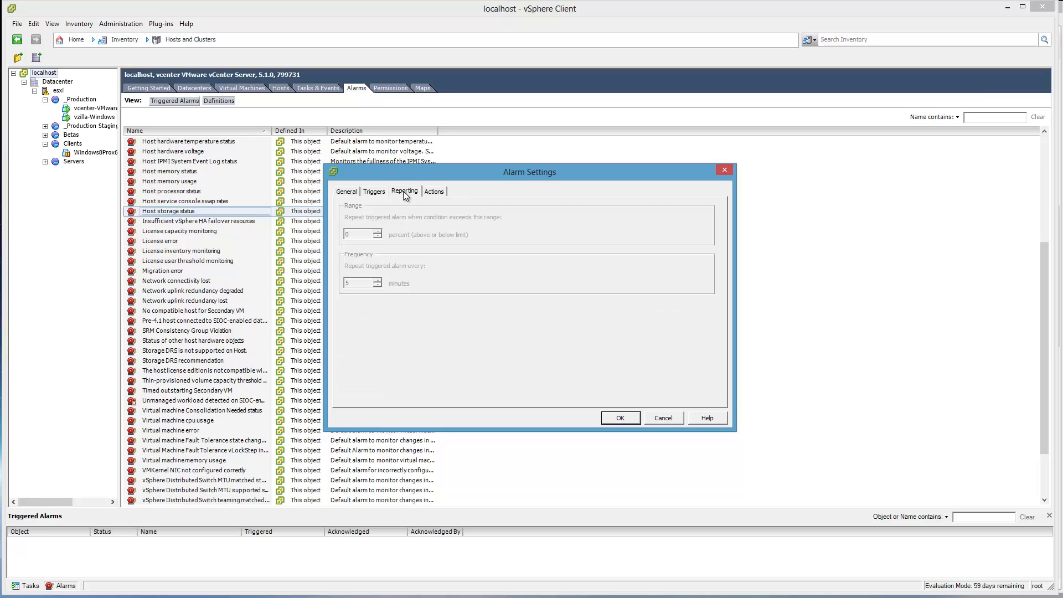
{"action": "left_click", "coordinate": [369, 191]}
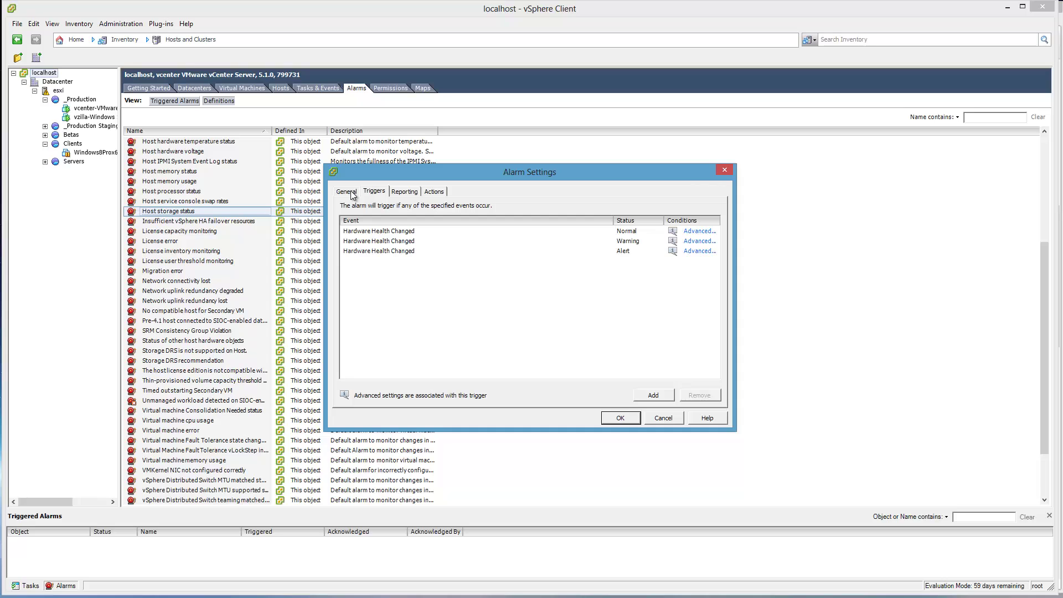
{"action": "left_click", "coordinate": [699, 232]}
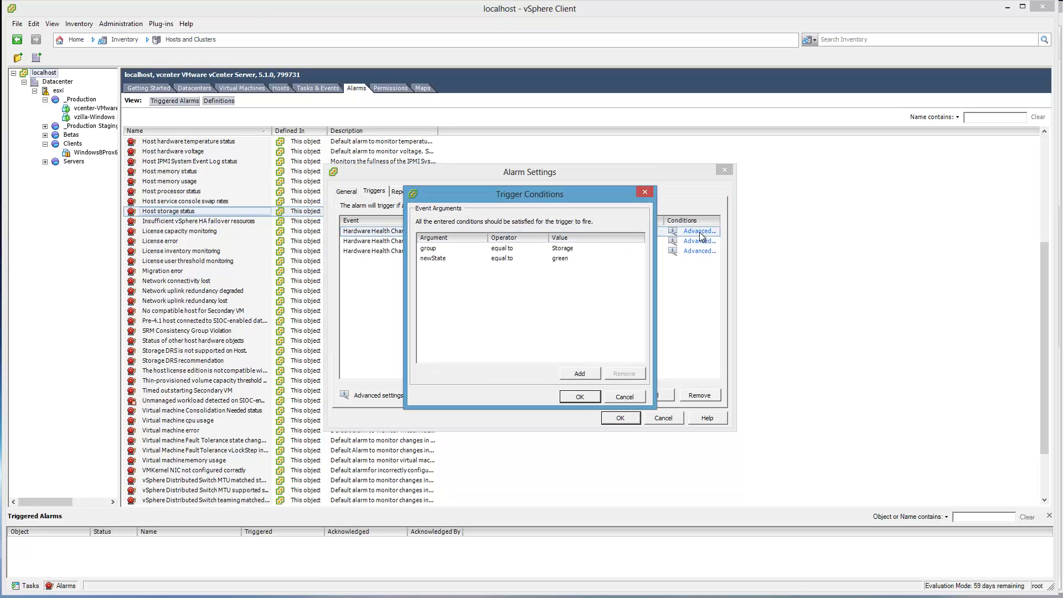
{"action": "left_click", "coordinate": [623, 398]}
{"action": "left_click", "coordinate": [338, 192]}
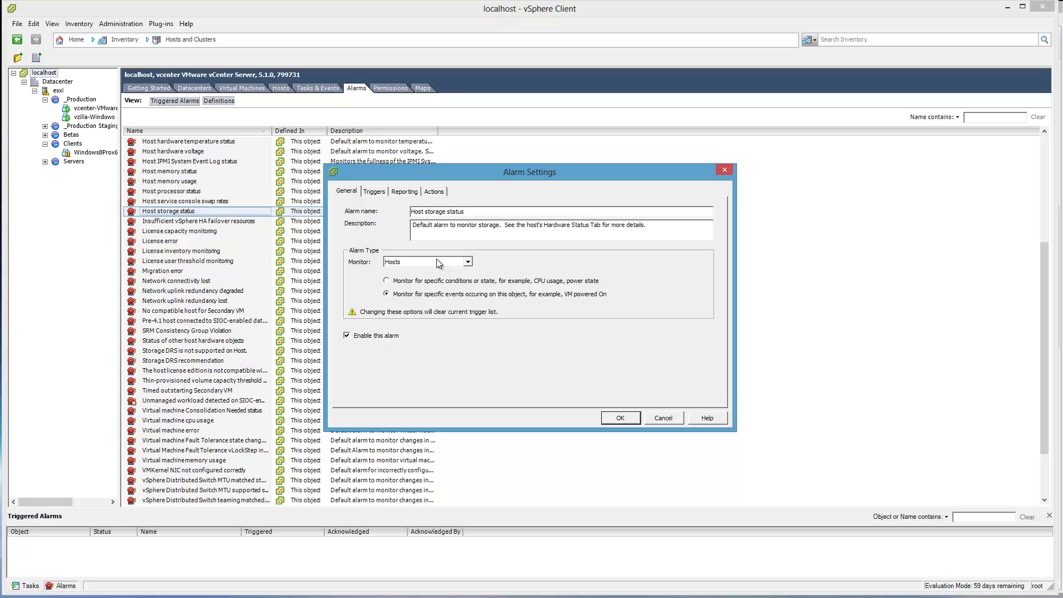
- Change the email's warning-to-alert sending to Repeat and save the alarm
{"action": "left_click", "coordinate": [415, 192]}
{"action": "left_click", "coordinate": [435, 192]}
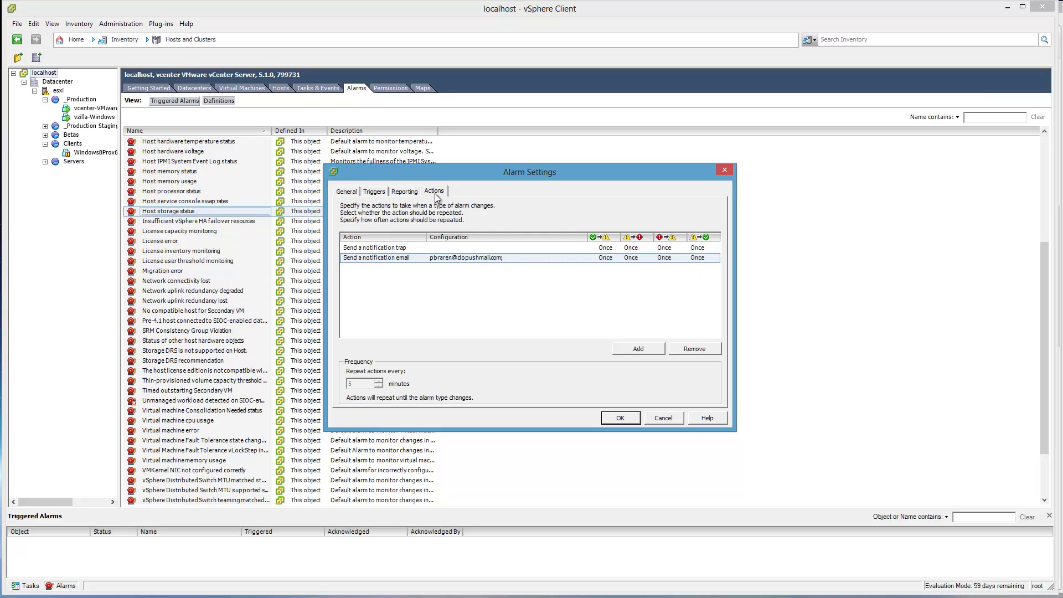
{"action": "left_click", "coordinate": [629, 258]}
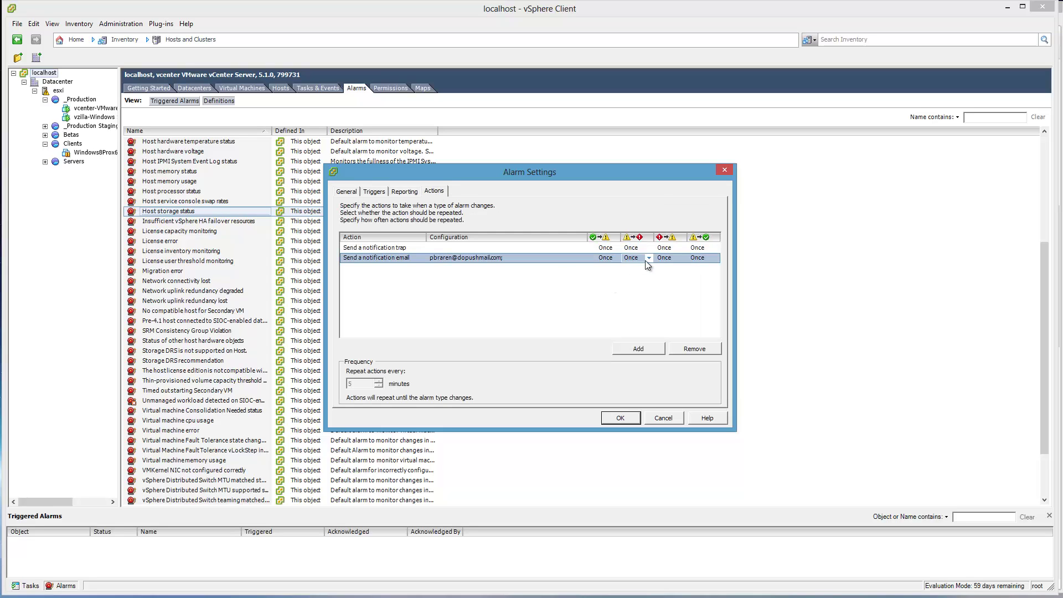
{"action": "left_click", "coordinate": [646, 258]}
{"action": "left_click", "coordinate": [575, 288]}
{"action": "left_click", "coordinate": [648, 257]}
{"action": "left_click", "coordinate": [620, 418]}
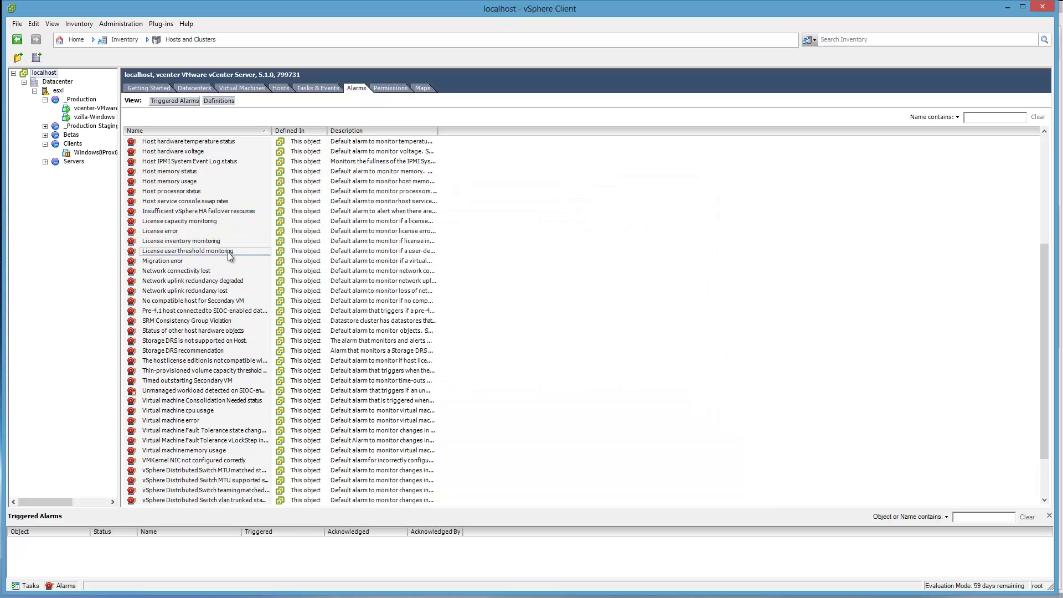
- Change Host storage status's repeat-actions interval from 5 to 60 minutes and save
{"action": "right_click", "coordinate": [191, 210]}
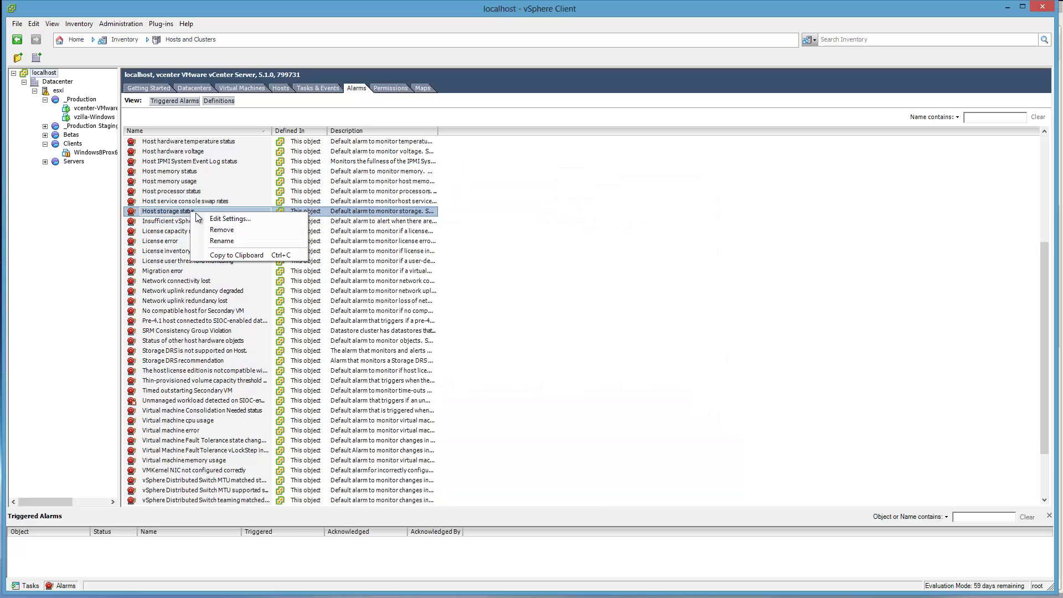
{"action": "left_click", "coordinate": [222, 216]}
{"action": "left_click", "coordinate": [434, 192]}
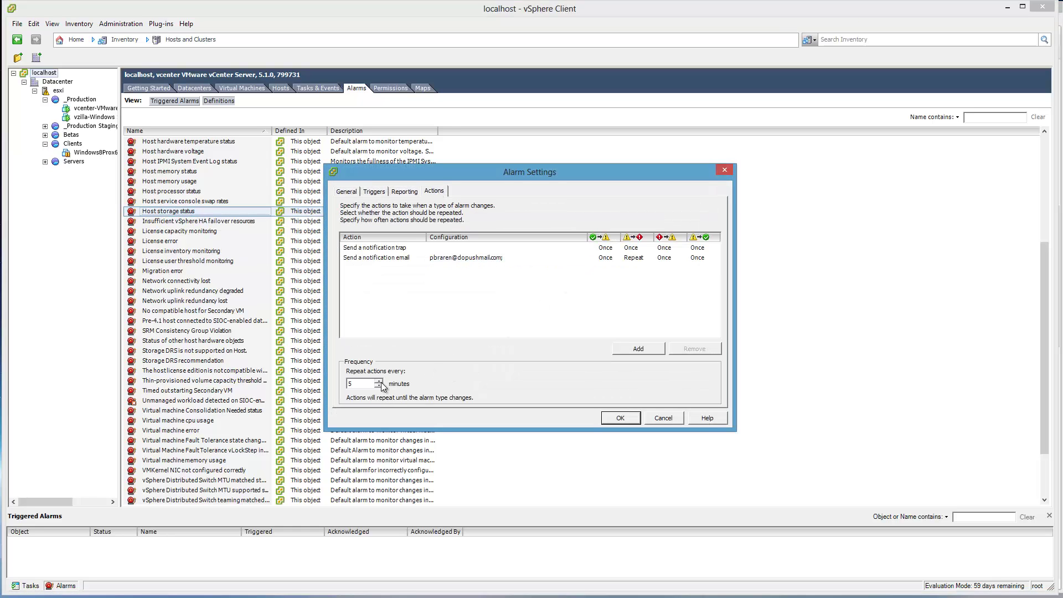
{"action": "left_click_drag", "start_coordinate": [369, 382], "coordinate": [294, 375]}
{"action": "type", "text": "60"}
{"action": "left_click", "coordinate": [622, 417]}
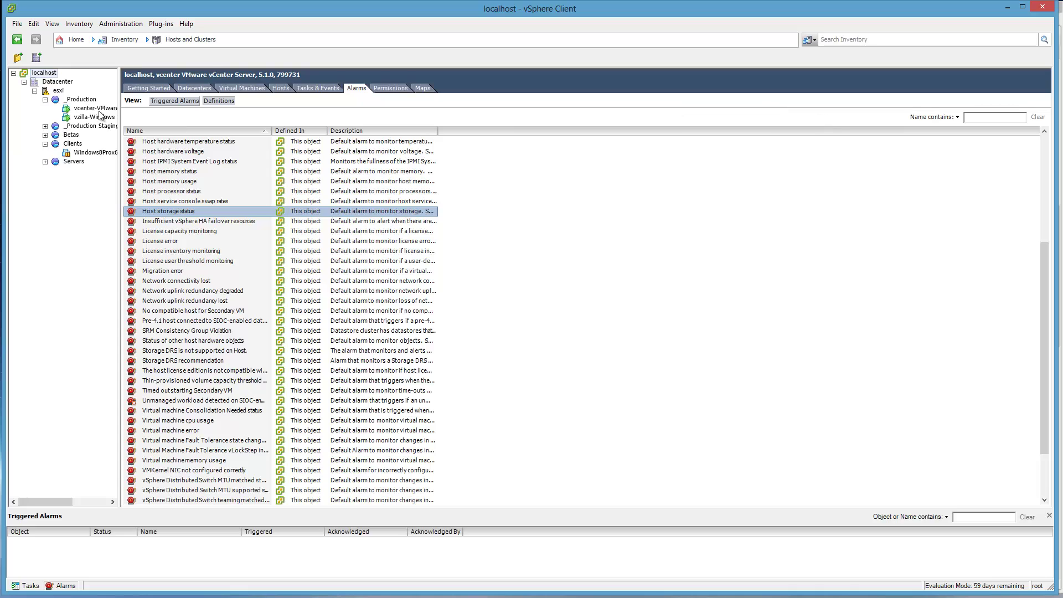
{"action": "left_click", "coordinate": [44, 73]}
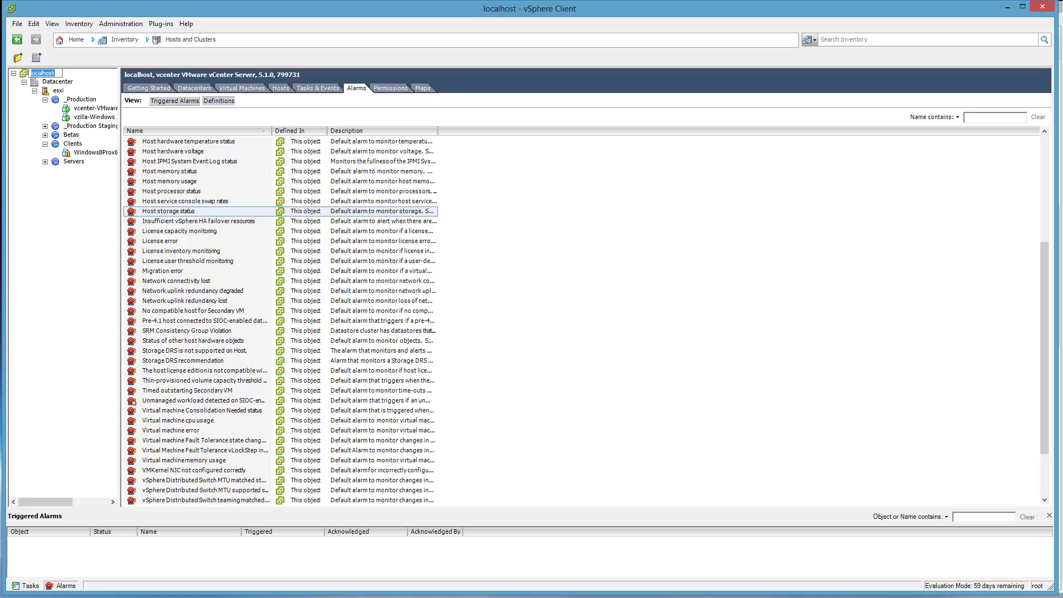
{"action": "left_click_drag", "start_coordinate": [1062, 503], "coordinate": [722, 505]}
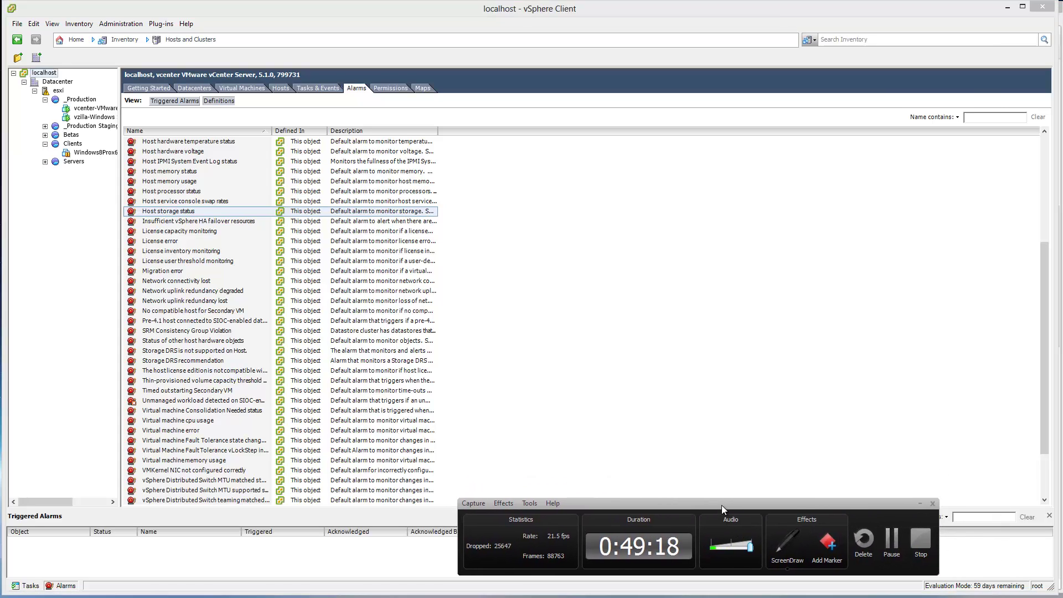